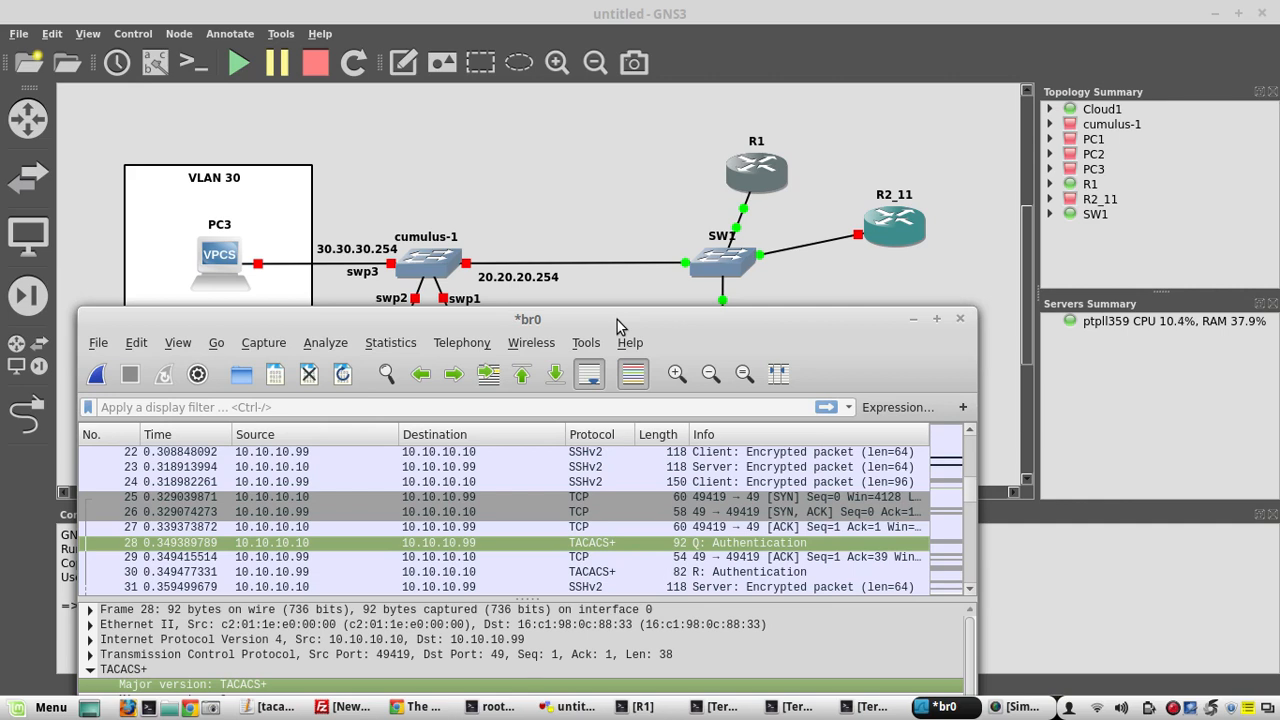
Switch to the terminal and open /etc/tacacs+/tac_plus.conf in vi
left_click_drag(617, 320, 650, 322)
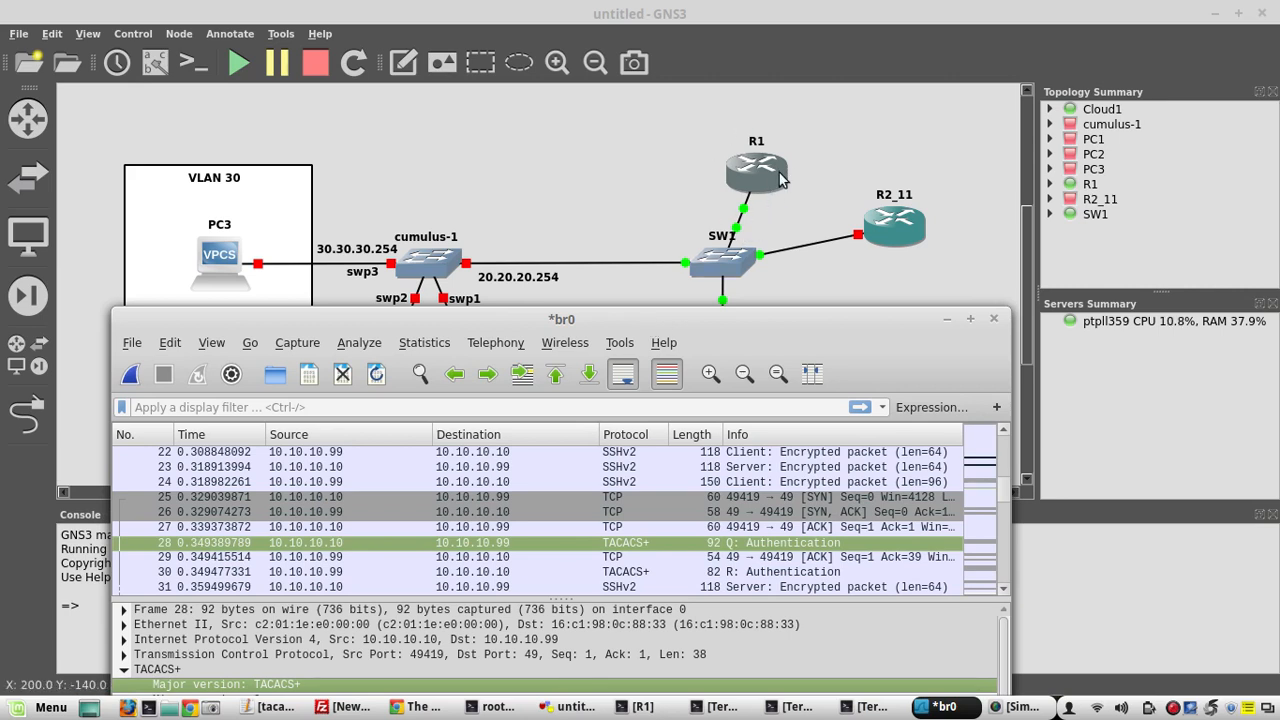
mouse_move(812, 707)
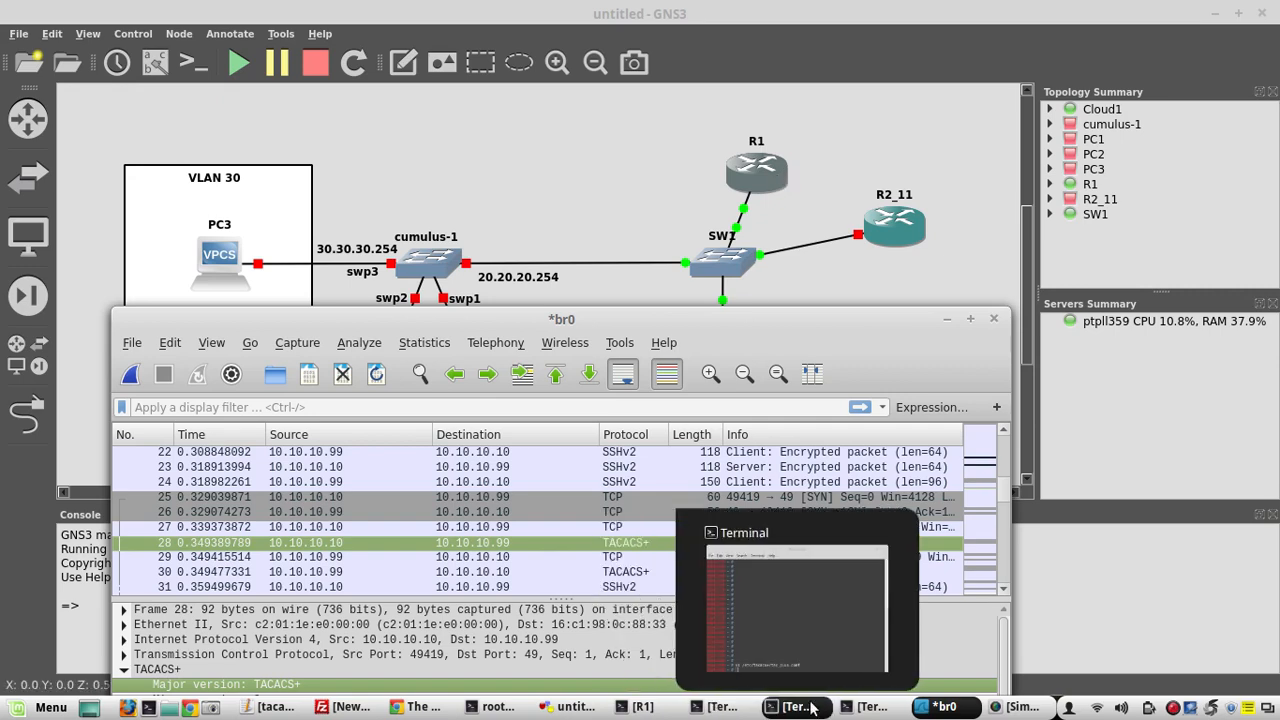
mouse_move(737, 707)
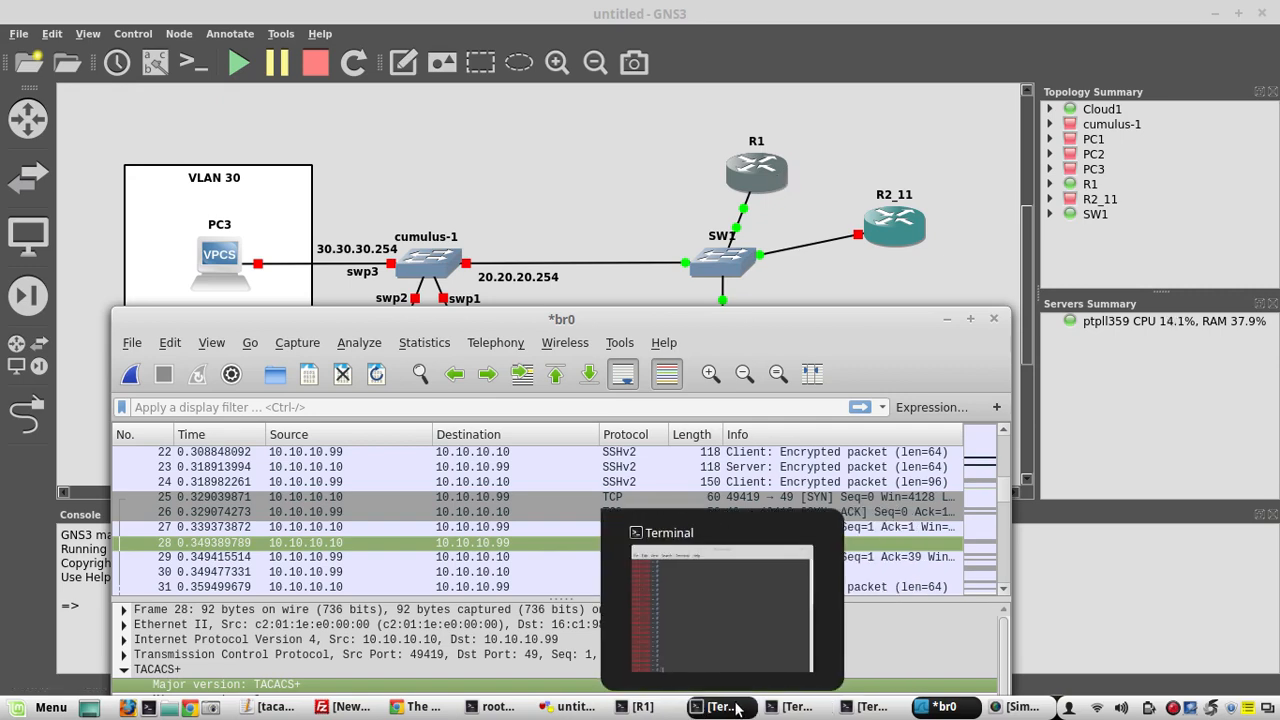
left_click(800, 707)
key("Return")
key("Return")
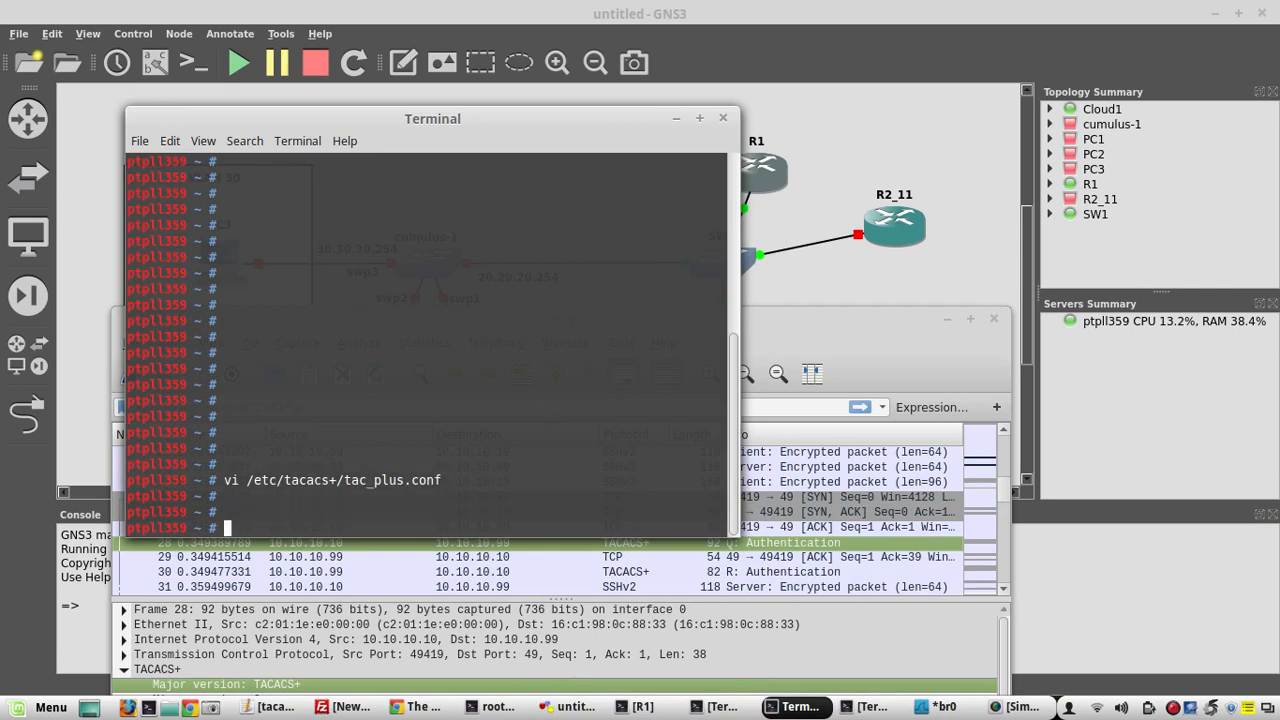
key("Up")
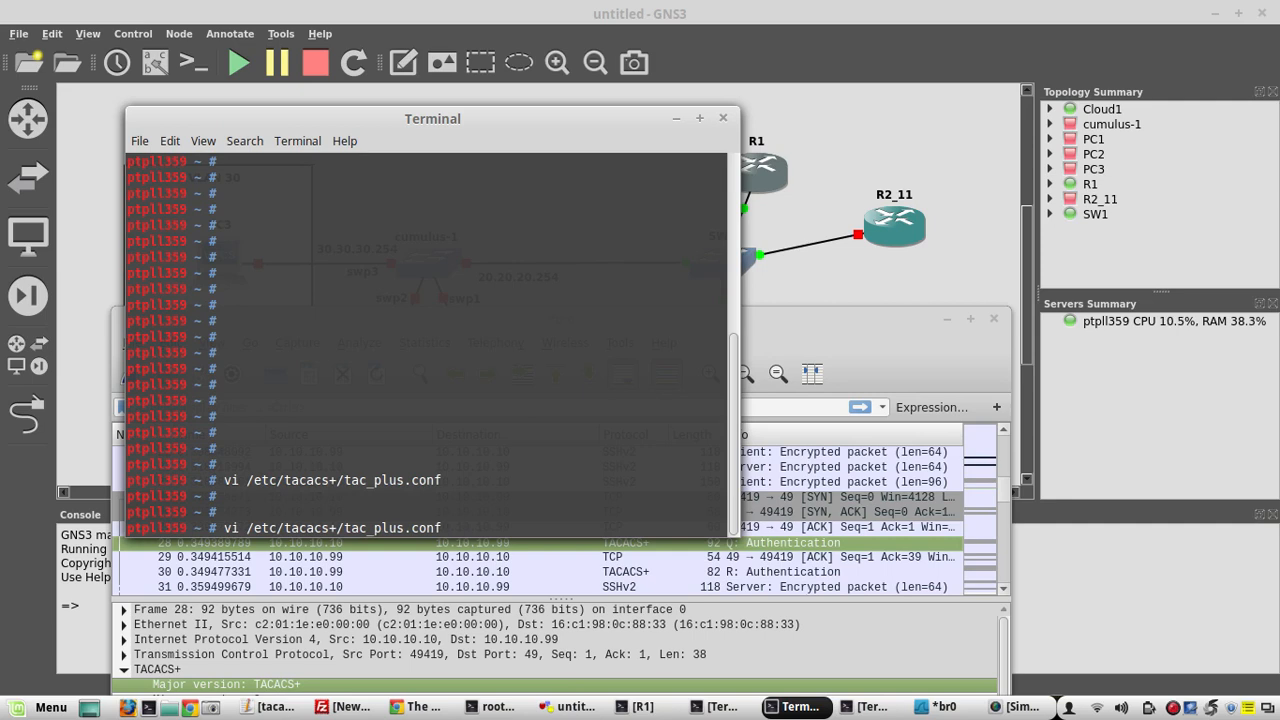
key("Return")
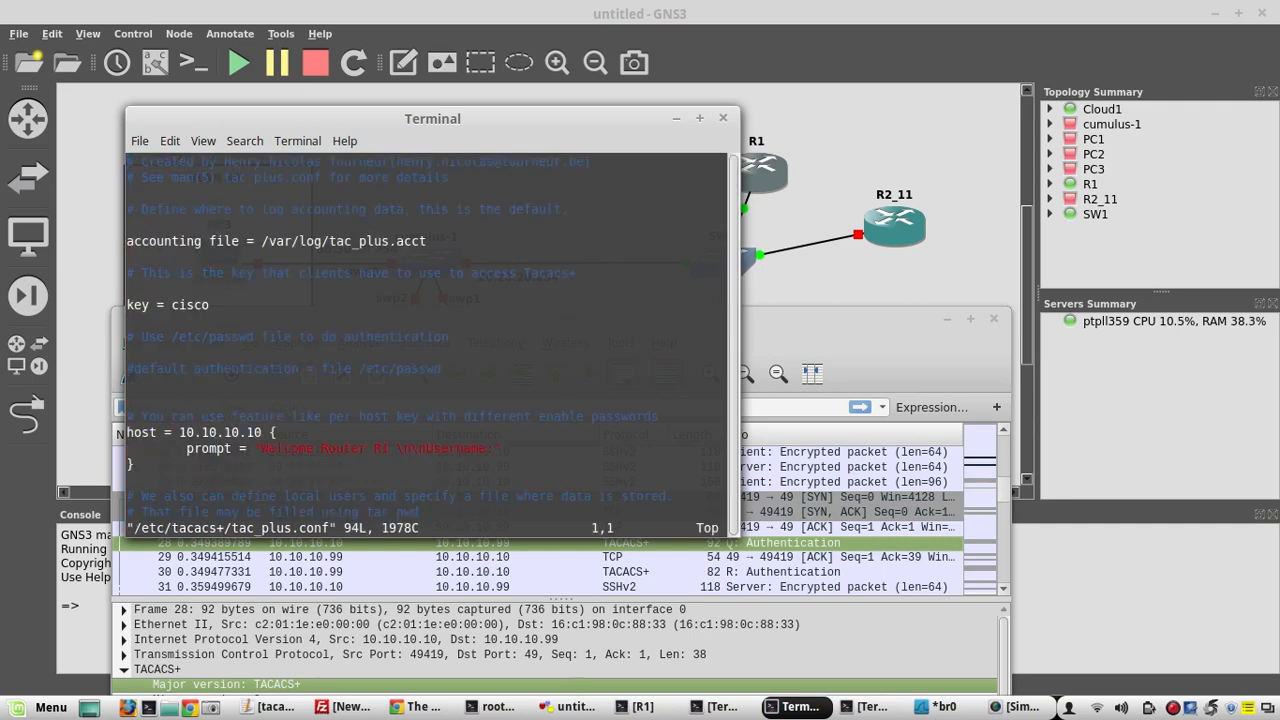
Examine the accounting file, client key and host 10.10.10.10 prompt settings, down through the user t1 block
key("Down")
key("Down")
key("Down")
key("Down")
key("Down")
key("Down")
key("Down")
key("Down")
key("Down")
key("Up")
key("Down")
key("Down")
key("Down")
key("Down")
key("Down")
key("Down")
key("Down")
key("Down")
key("Down")
key("Down")
key("Down")
key("Down")
key("Down")
key("Down")
key("Down")
key("Down")
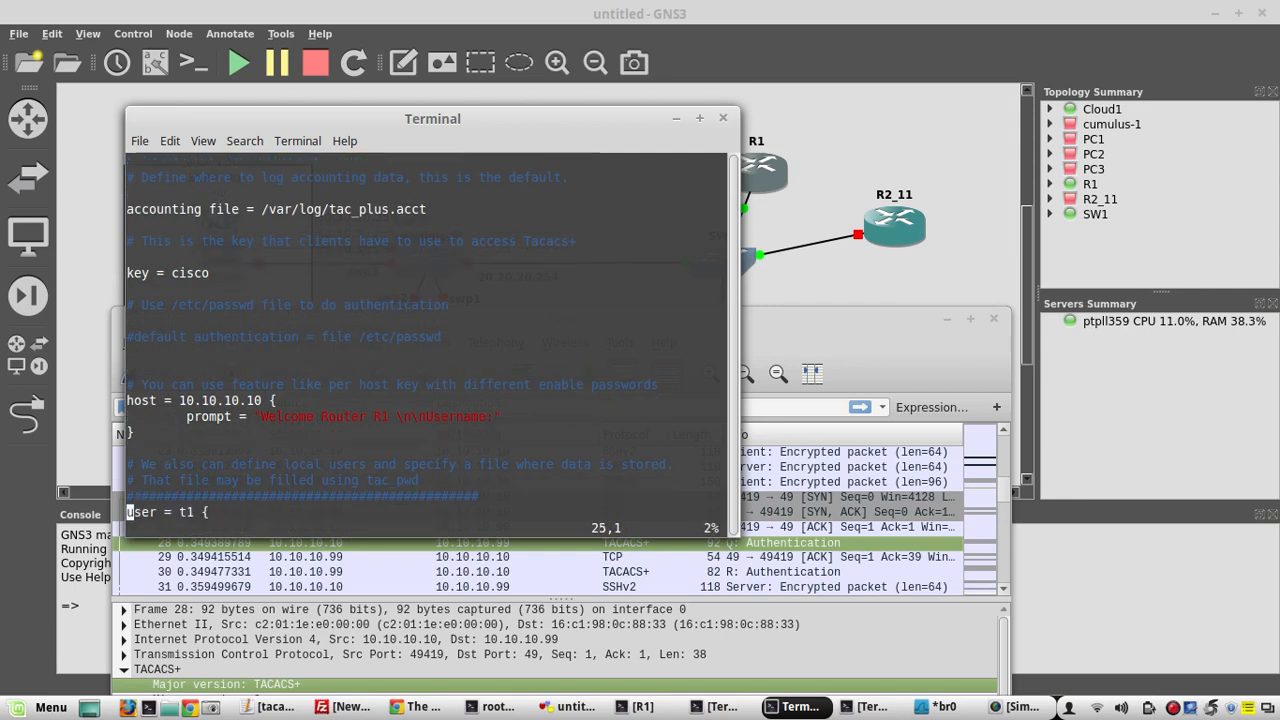
key("Up")
key("Down")
key("Down")
key("Down")
key("Down")
key("Down")
key("Down")
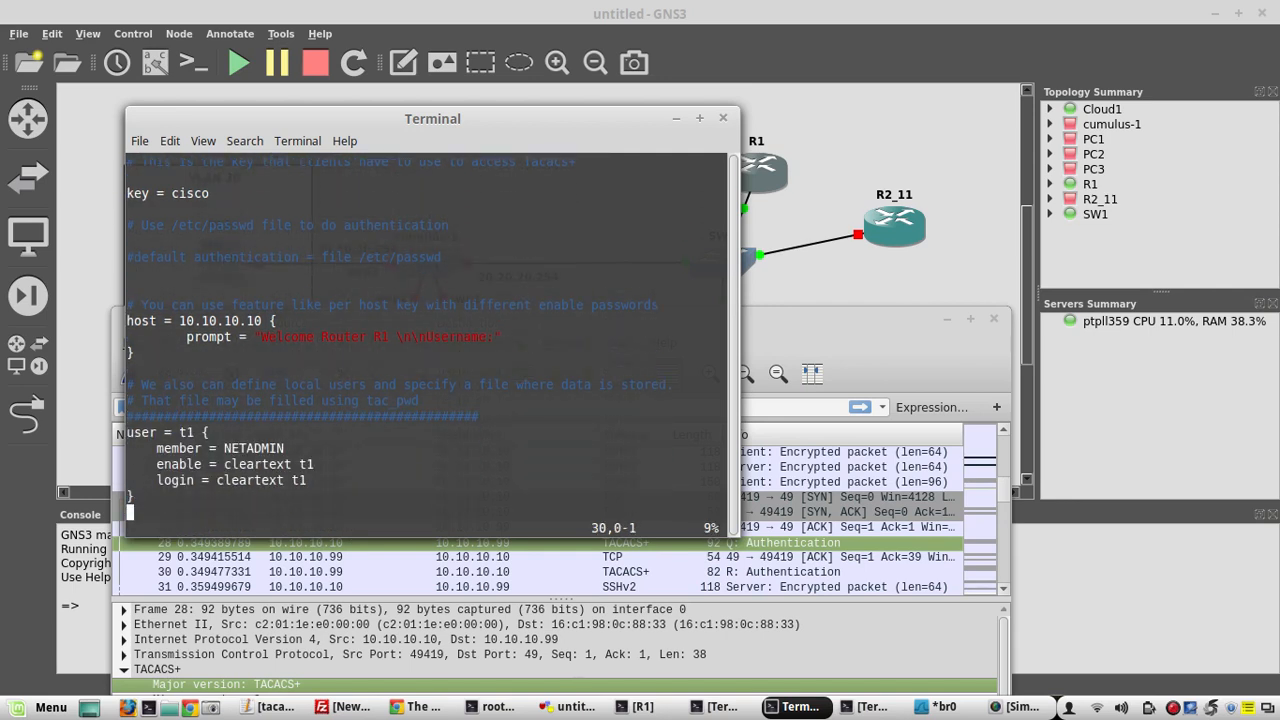
Review the host and user t1 definitions again, continuing through the NETADMIN group's service and privilege level
key("Up")
key("Up")
key("Up")
key("Up")
key("Up")
key("Up")
key("Up")
key("Up")
key("Up")
key("Up")
key("Up")
key("Down")
key("Down")
key("Down")
key("Down")
key("Down")
key("Down")
key("Down")
key("Down")
key("Down")
key("Down")
key("Down")
key("Down")
key("Down")
key("Down")
key("Down")
key("Down")
key("Down")
key("Down")
key("Down")
key("Down")
key("Down")
key("Down")
key("Down")
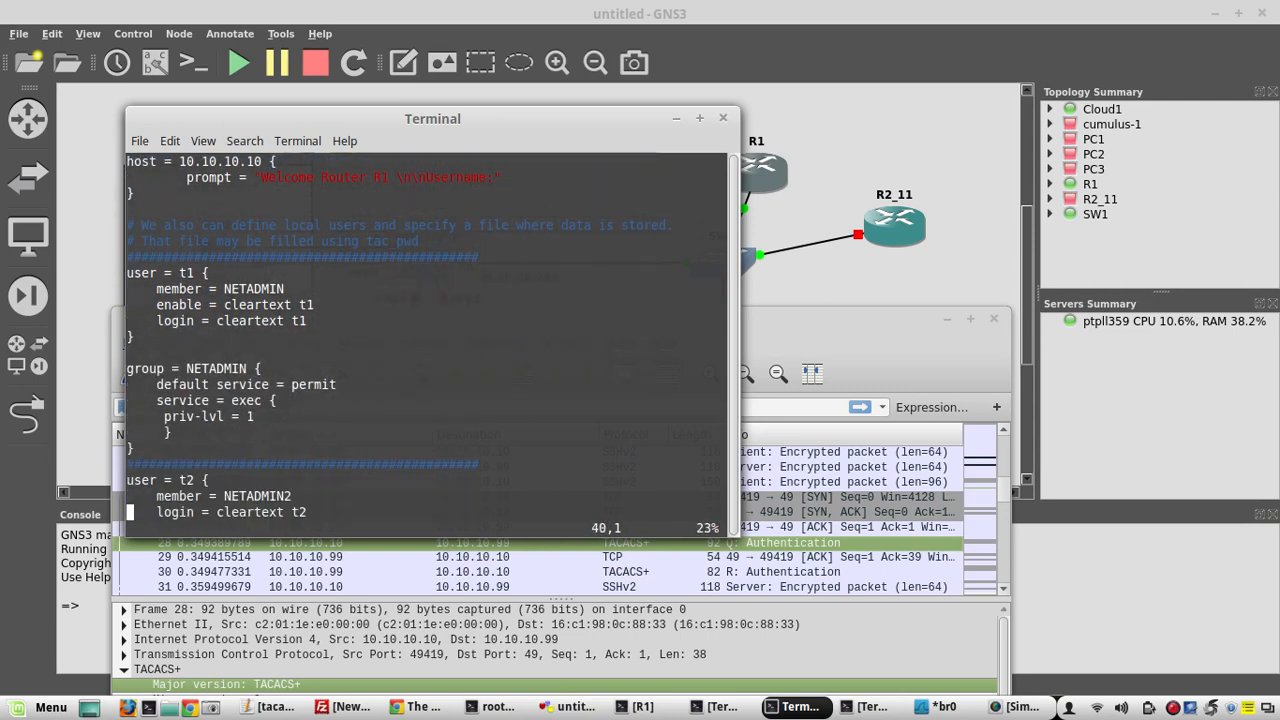
Examine the user t2 and NETADMIN2 group definitions, continuing to user t3 and the start of NETADMIN3
key("Down")
key("Down")
key("Down")
key("Down")
key("Down")
key("Down")
key("Down")
key("Down")
key("Down")
key("Down")
key("Down")
key("Down")
key("Down")
key("Down")
key("Down")
key("Down")
key("Down")
key("Down")
key("Down")
key("Down")
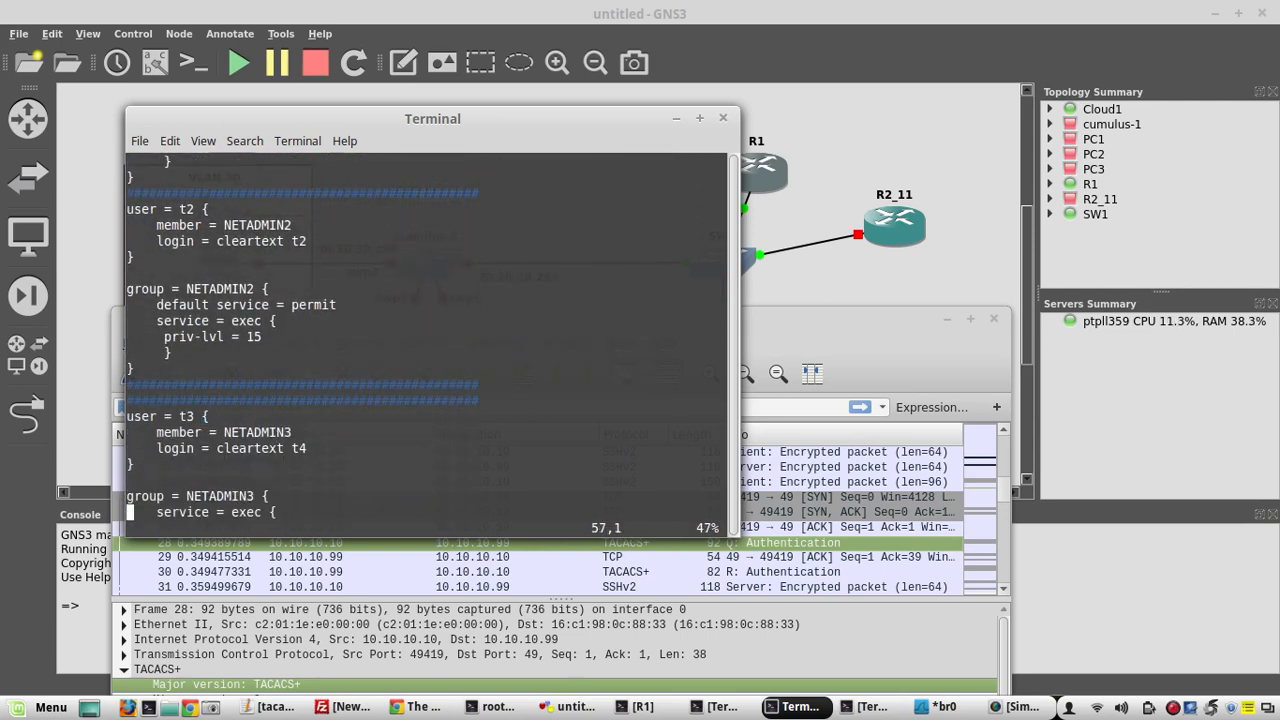
Examine the NETADMIN3 group's privilege level and its rules for the enable, show and exit commands
key("Down")
key("Down")
key("Down")
key("Down")
key("Down")
key("Down")
key("Down")
key("Down")
key("Down")
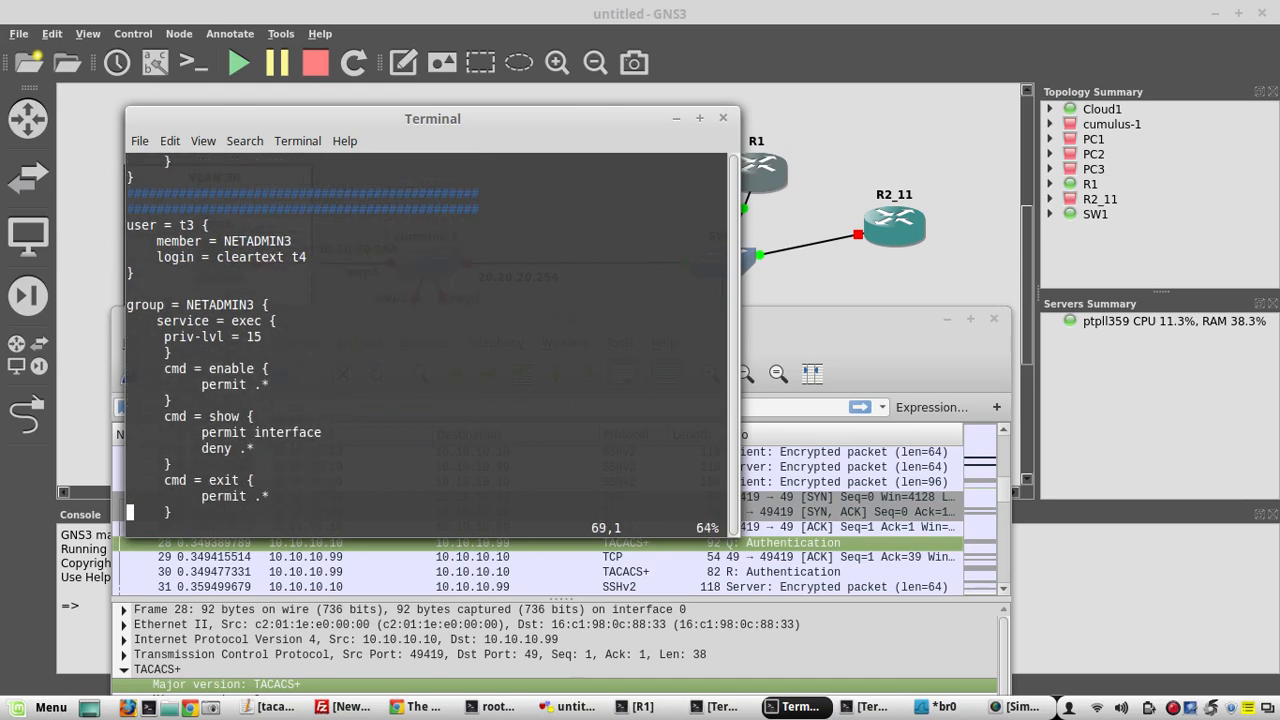
key("Down")
key("Down")
key("Down")
key("Down")
key("Down")
key("Down")
key("Down")
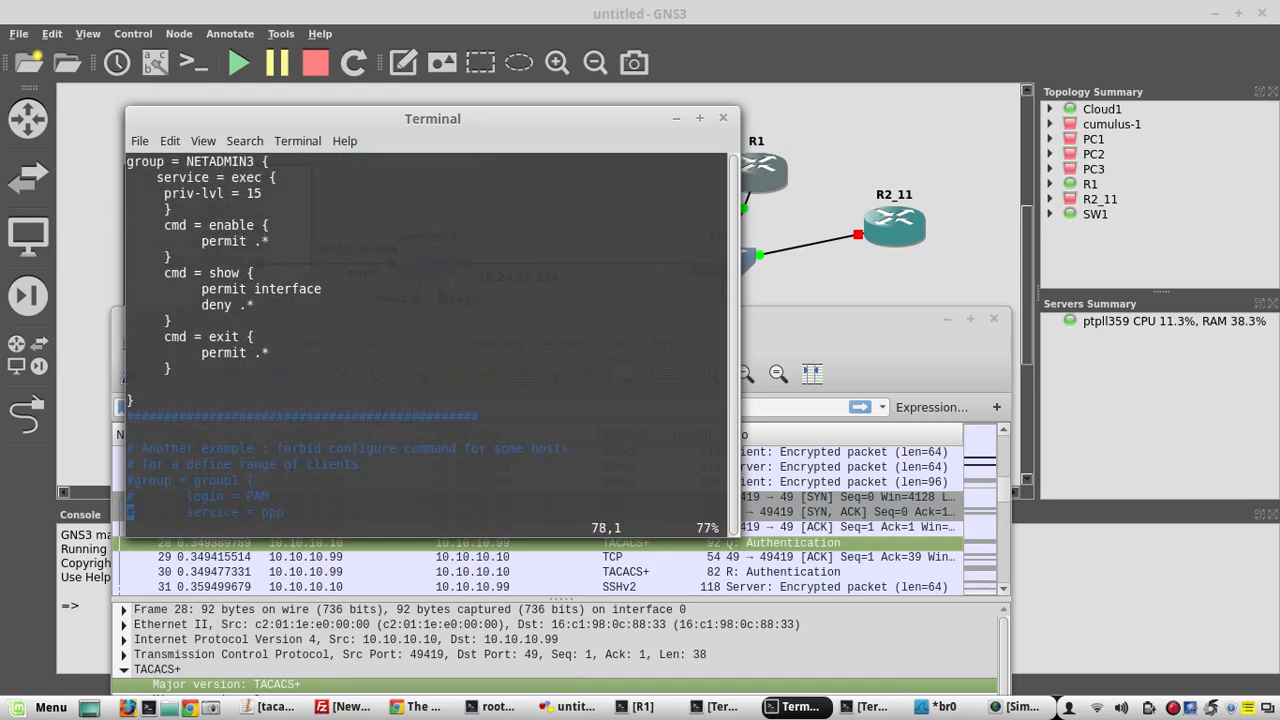
Go back over the NETADMIN3 group's command rules up to its privilege level
key("Up")
key("Up")
key("Up")
key("Up")
key("Up")
key("Up")
key("Up")
key("Up")
key("Up")
key("Up")
key("Up")
key("Up")
key("Up")
key("Up")
key("Up")
key("Up")
key("Up")
key("Up")
key("Up")
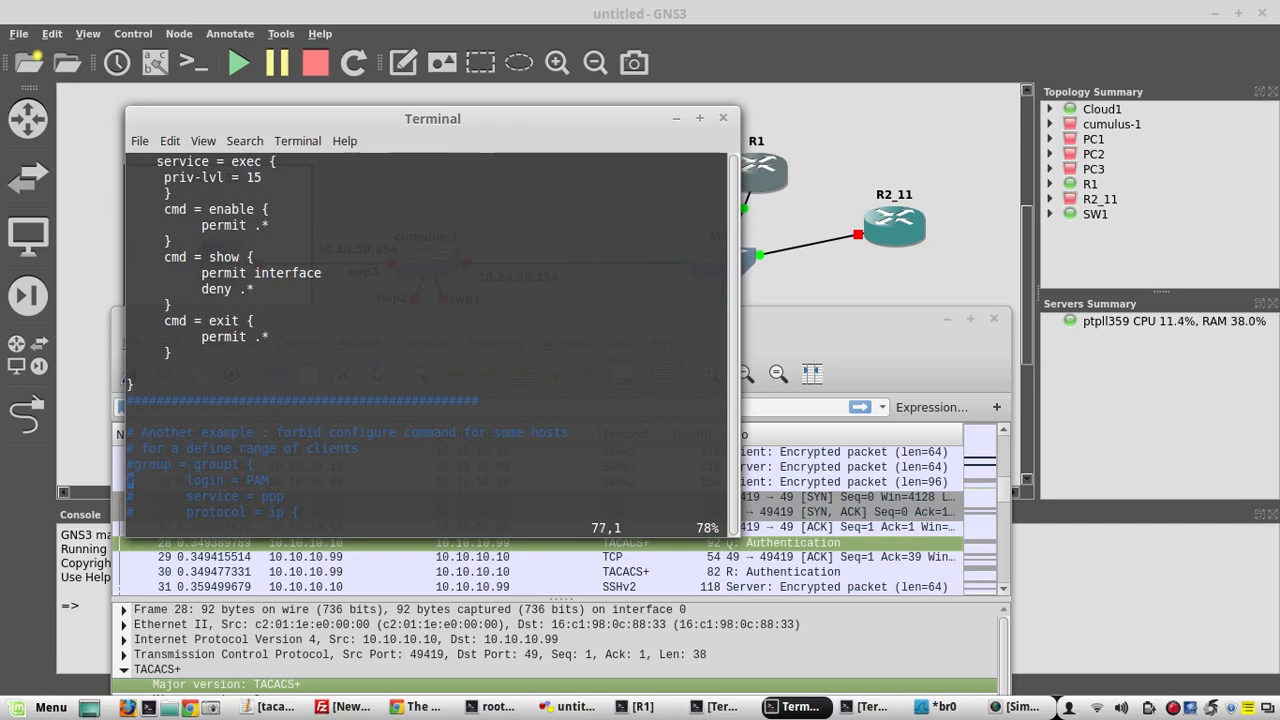
key("Up")
key("Up")
key("Up")
Look through the commented-out group1 and DEFAULT user examples down to the end of the configuration file
key("Down")
key("Down")
key("Down")
key("Down")
key("Down")
key("Down")
key("Down")
key("Down")
key("Down")
key("Down")
key("Down")
key("Down")
key("Down")
key("Down")
key("Down")
key("Down")
key("Down")
key("Down")
key("Down")
key("Down")
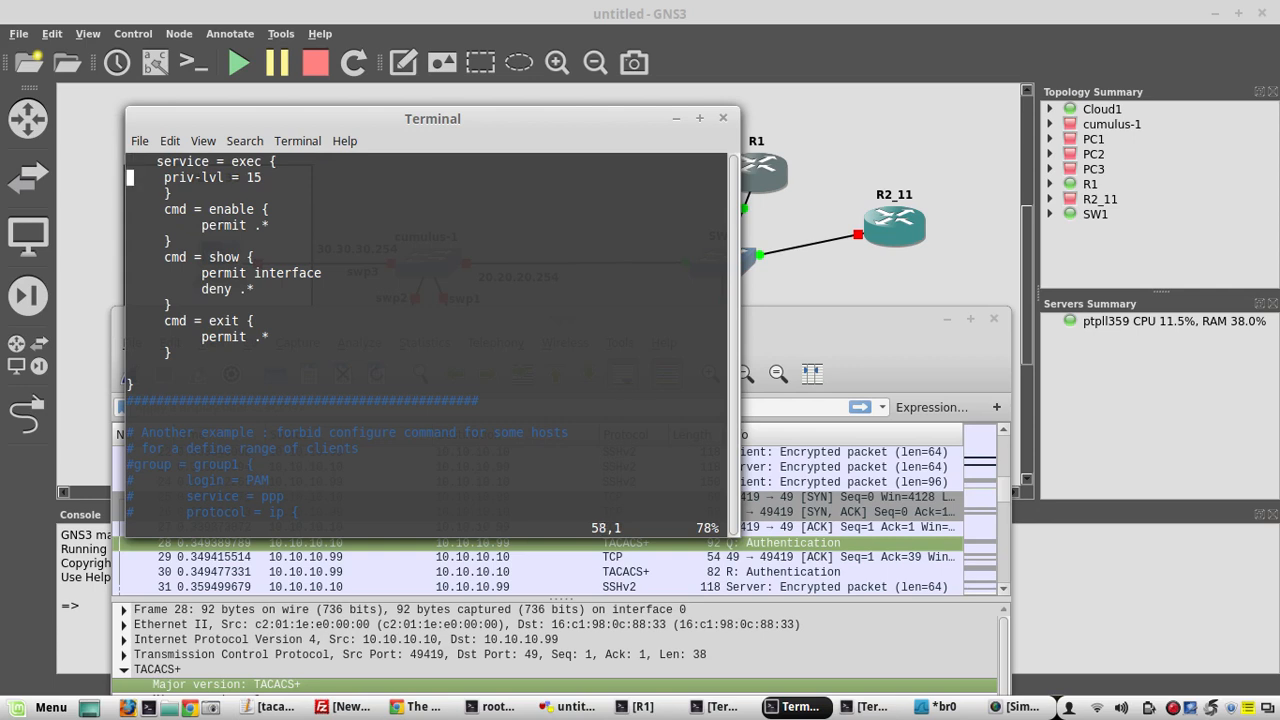
key("Down")
key("Down")
key("Down")
key("Down")
key("Down")
key("Down")
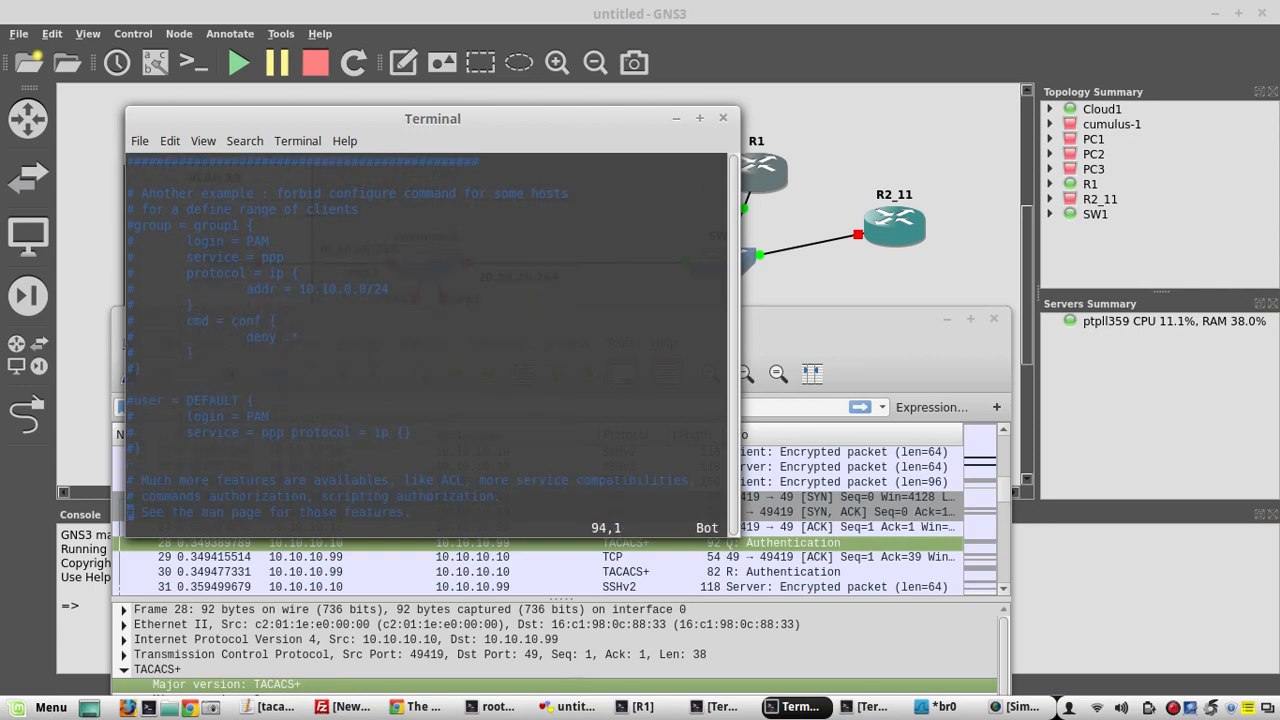
Close the TACACS+ configuration file without saving and display the running configuration in R1's console
type(":q!")
key("Return")
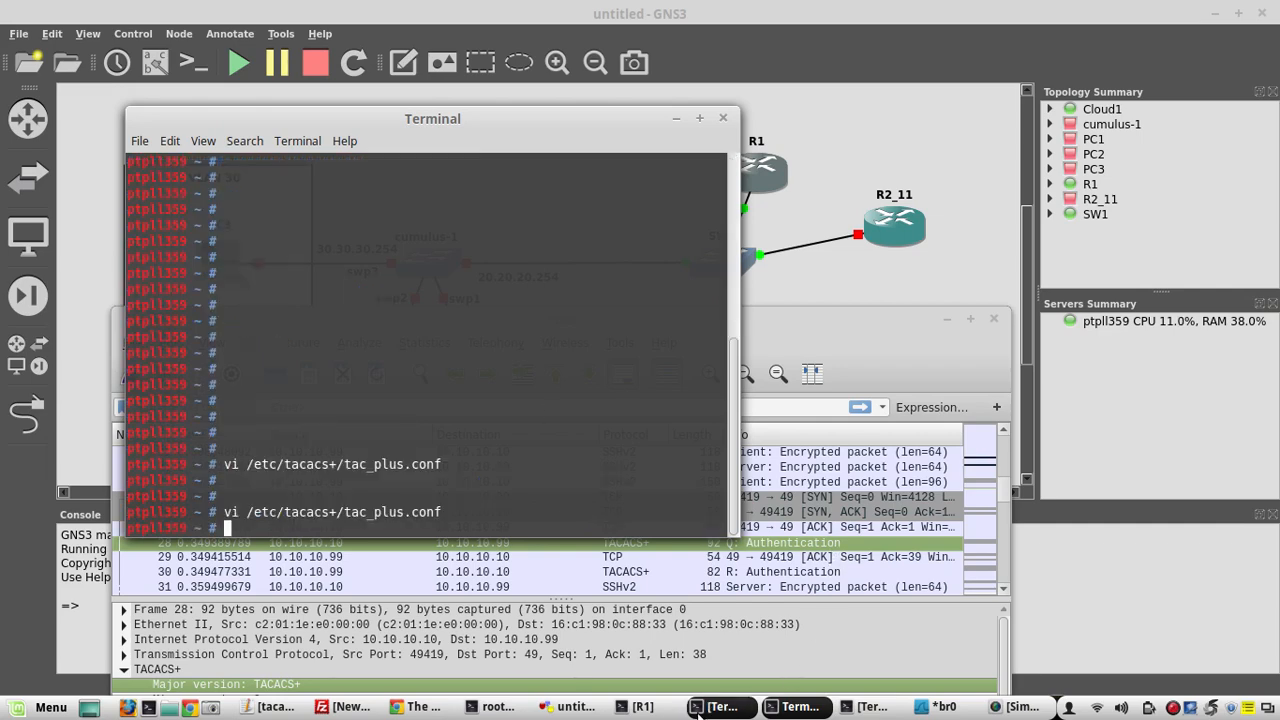
left_click(657, 710)
key("Return")
key("Return")
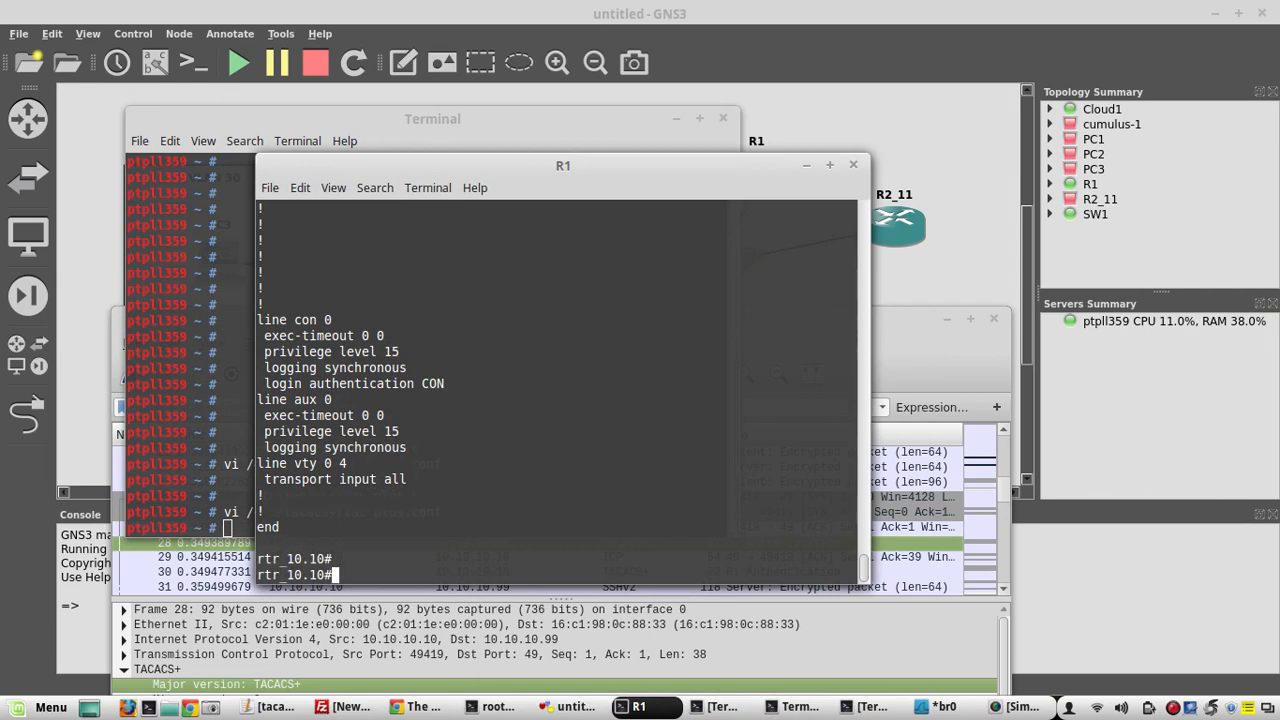
type("sh run")
key("Tab")
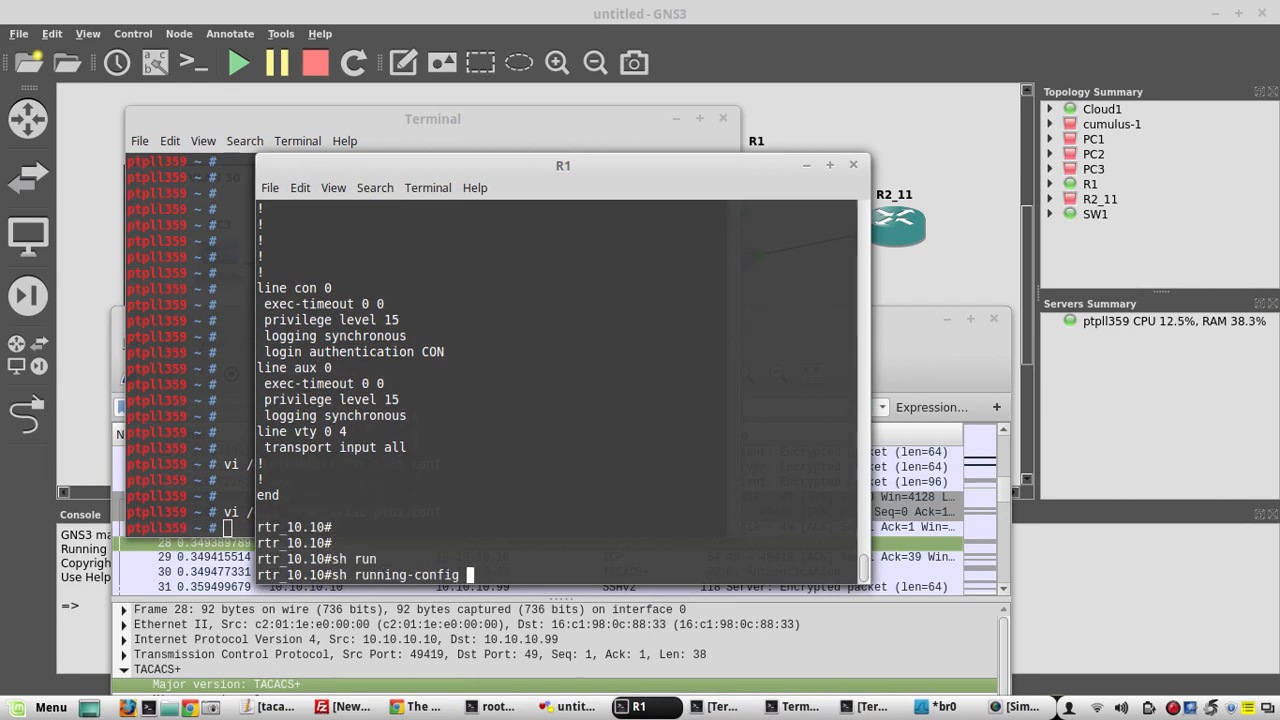
key("Return")
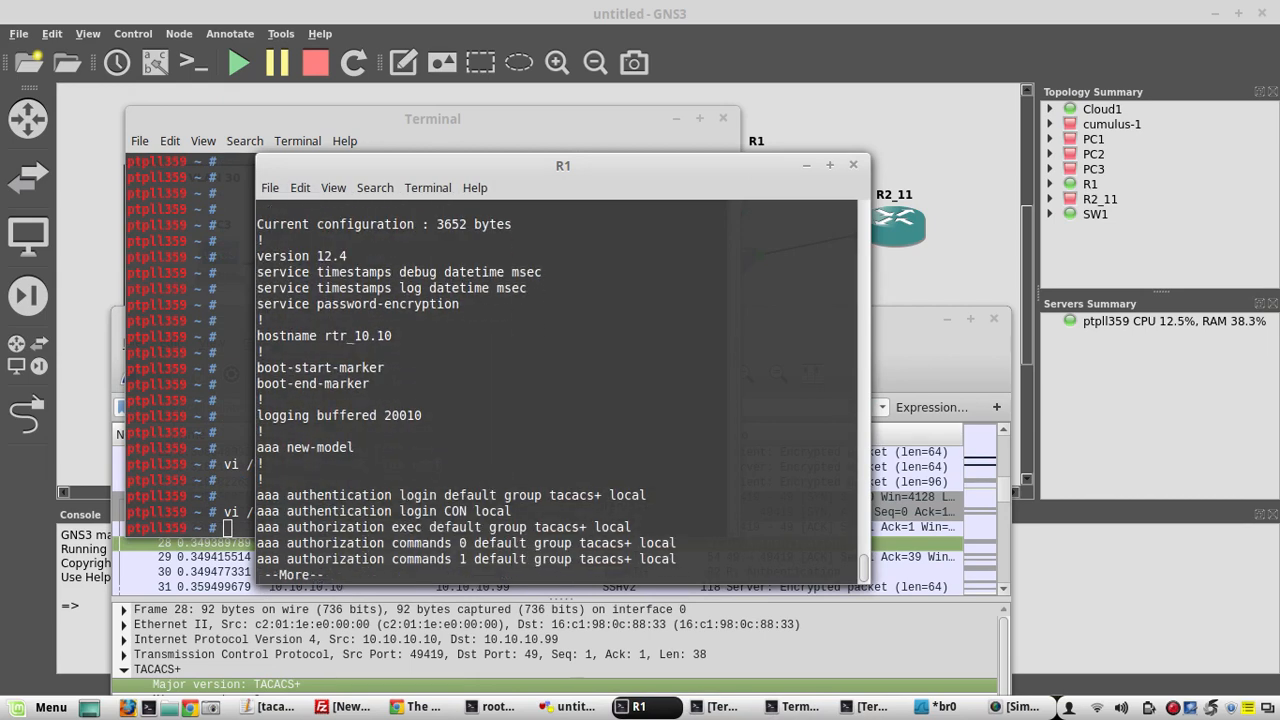
Examine the aaa authentication, authorization and accounting lines in R1's running configuration
key("space")
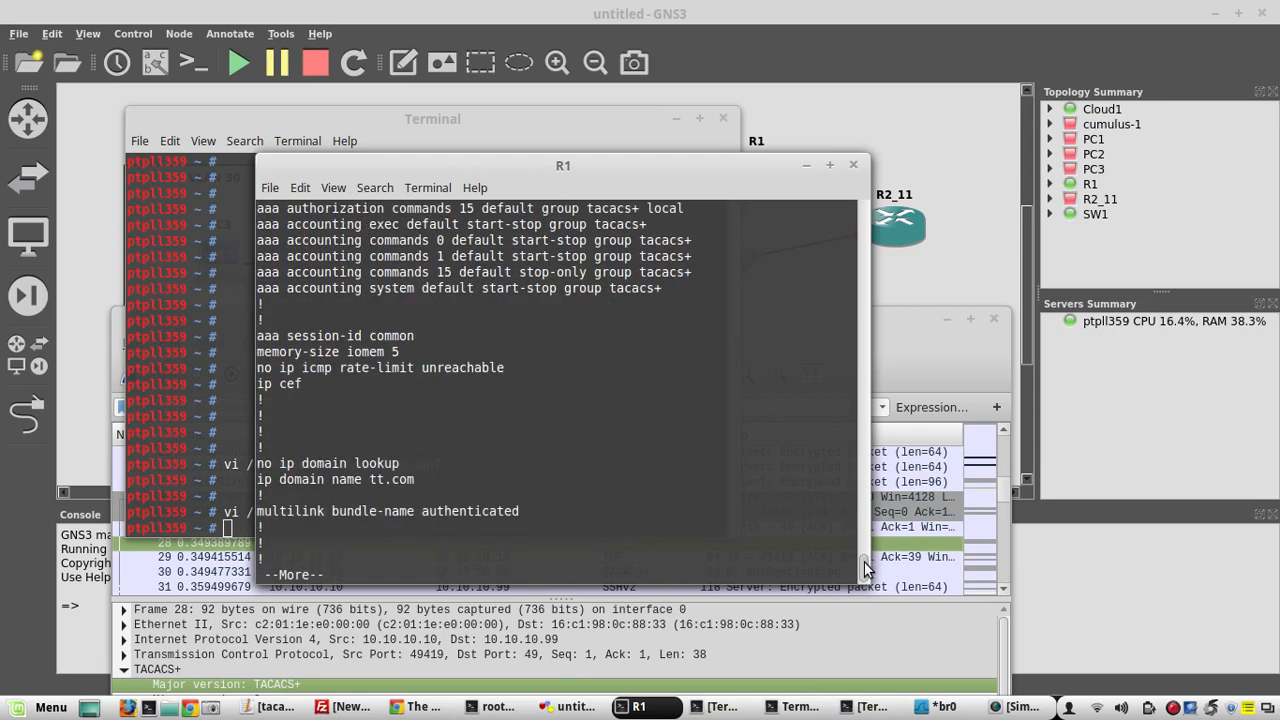
scroll(866, 560, "up", 5)
scroll(866, 558, "down", 1)
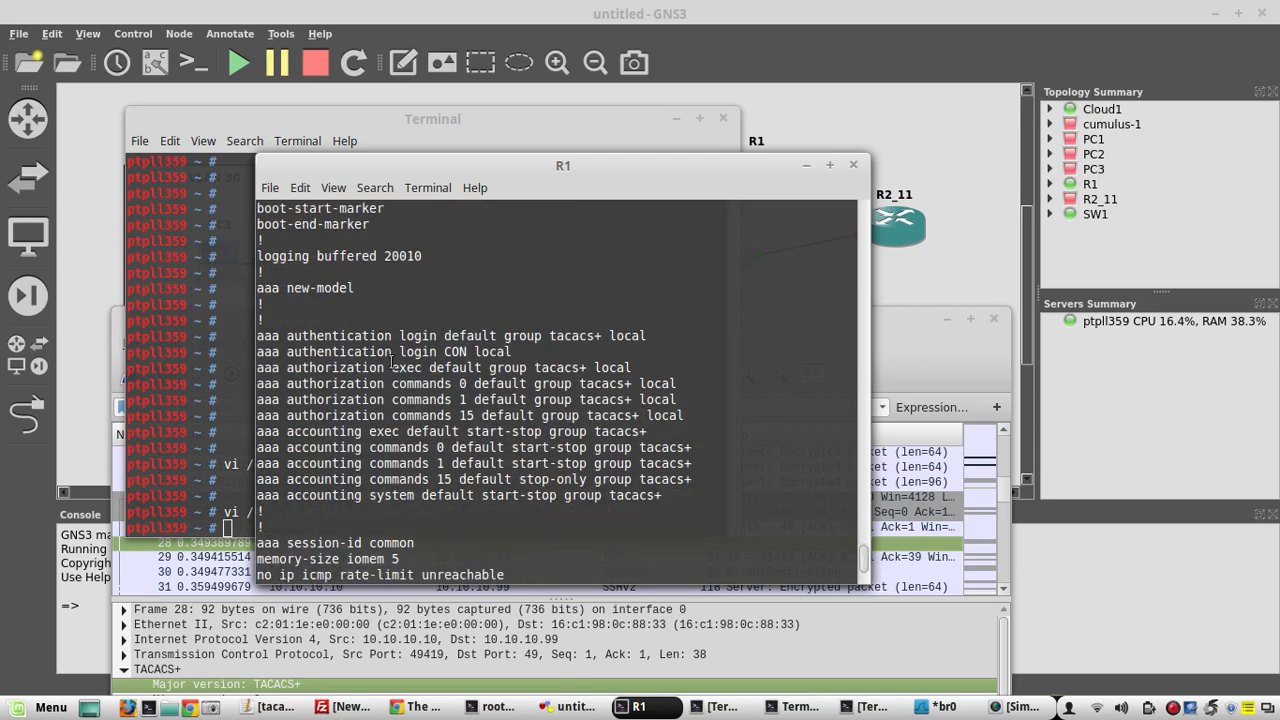
mouse_move(258, 334)
left_mouse_down()
mouse_move(600, 416)
mouse_move(586, 464)
mouse_move(645, 466)
mouse_move(680, 497)
mouse_move(270, 316)
mouse_move(260, 338)
left_mouse_up()
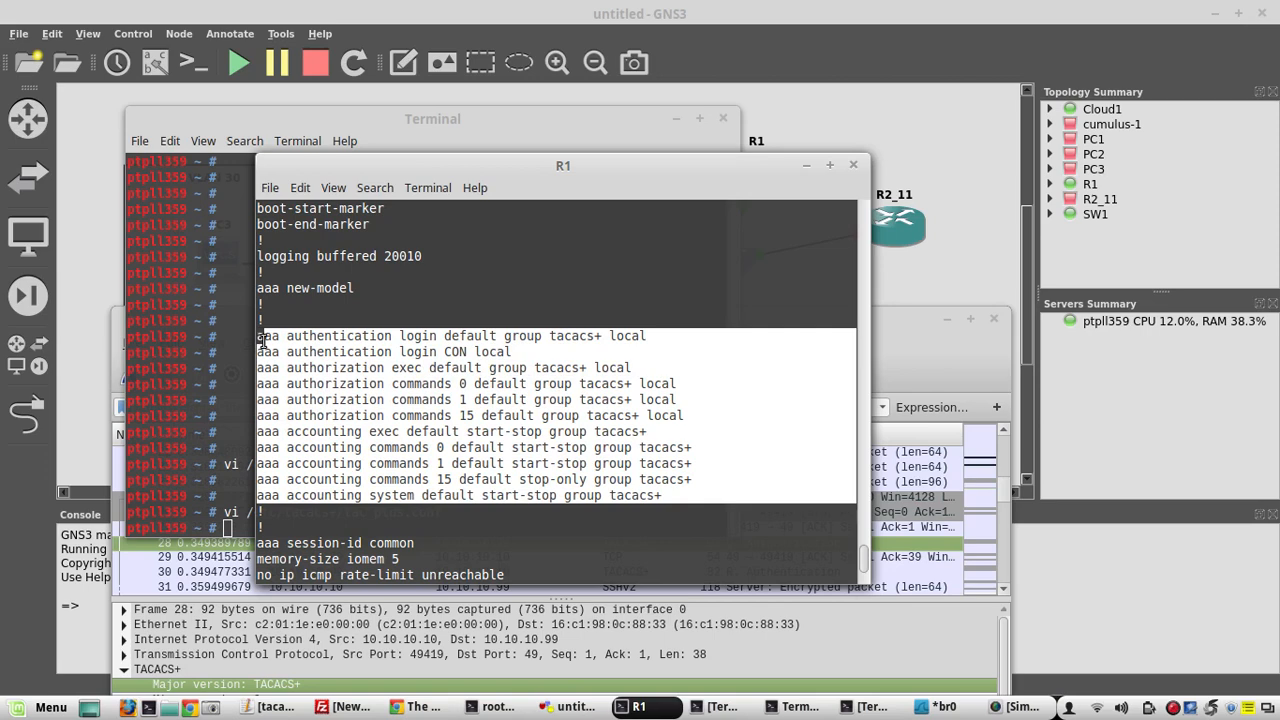
left_click(261, 340)
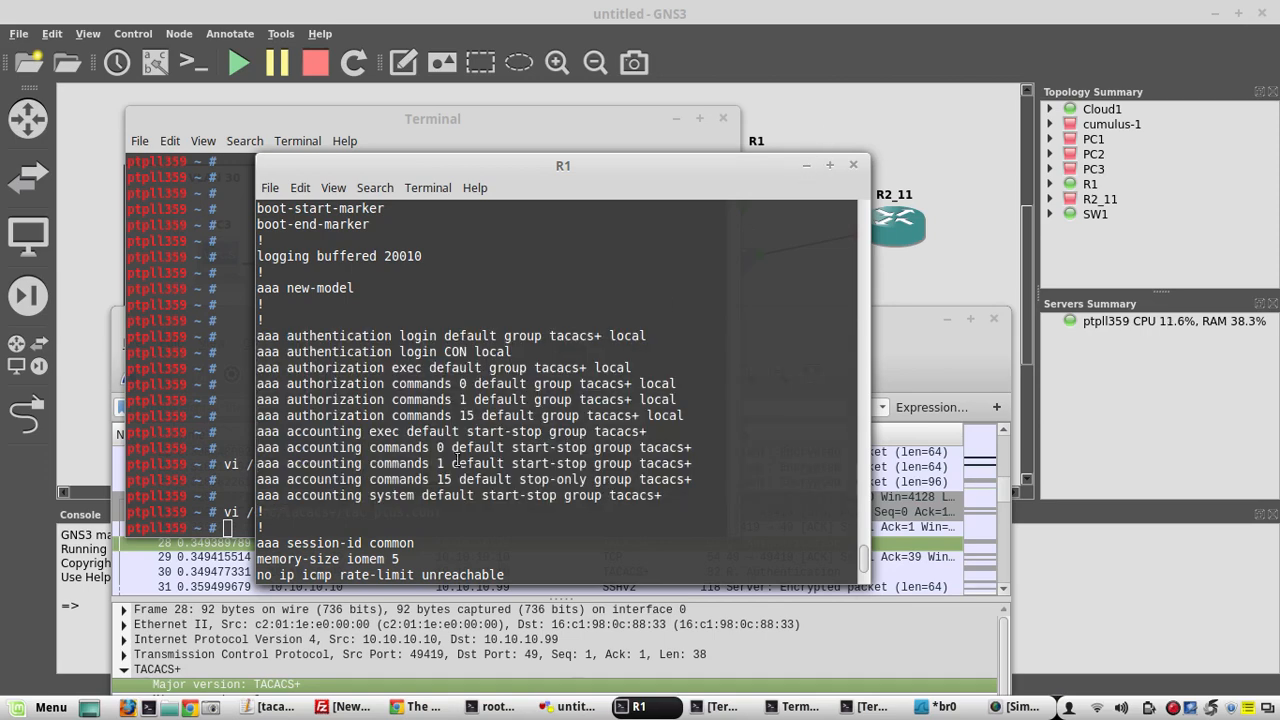
Minimise the R1 console and the server terminal, and arrange the br0 capture window beside the terminal at the data prompt
left_click(805, 168)
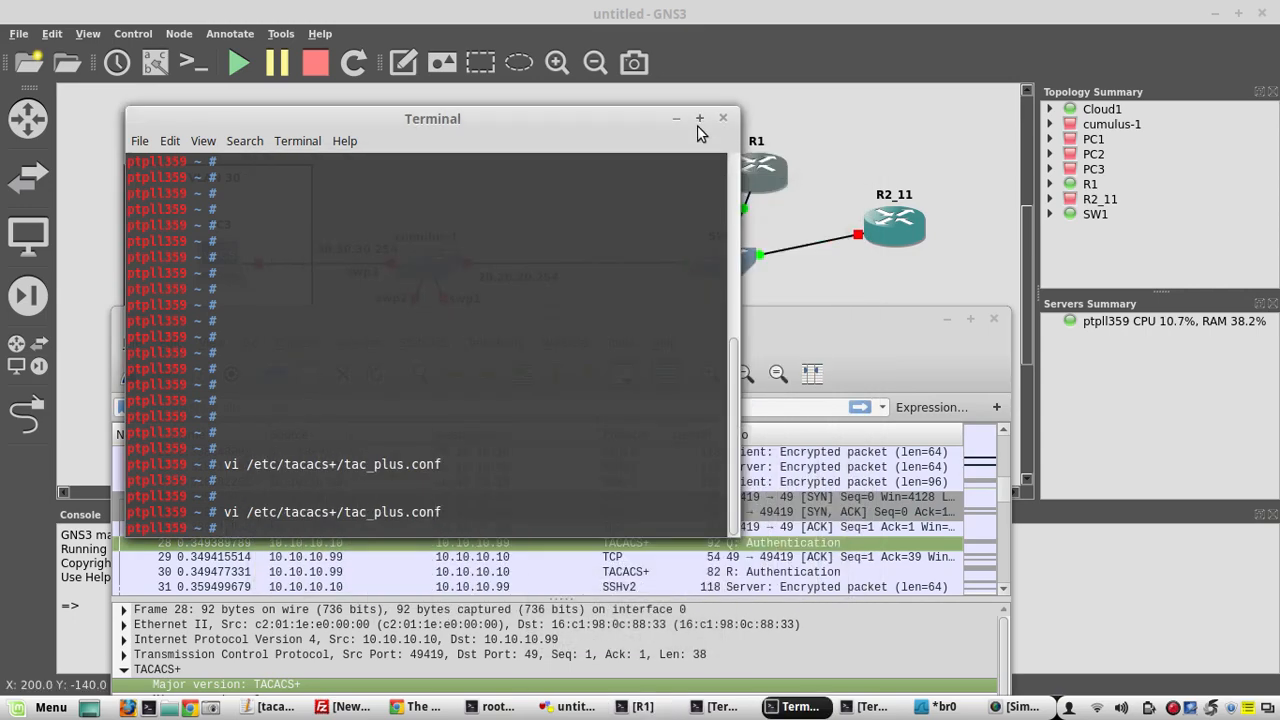
left_click(676, 121)
left_click_drag(551, 310, 520, 188)
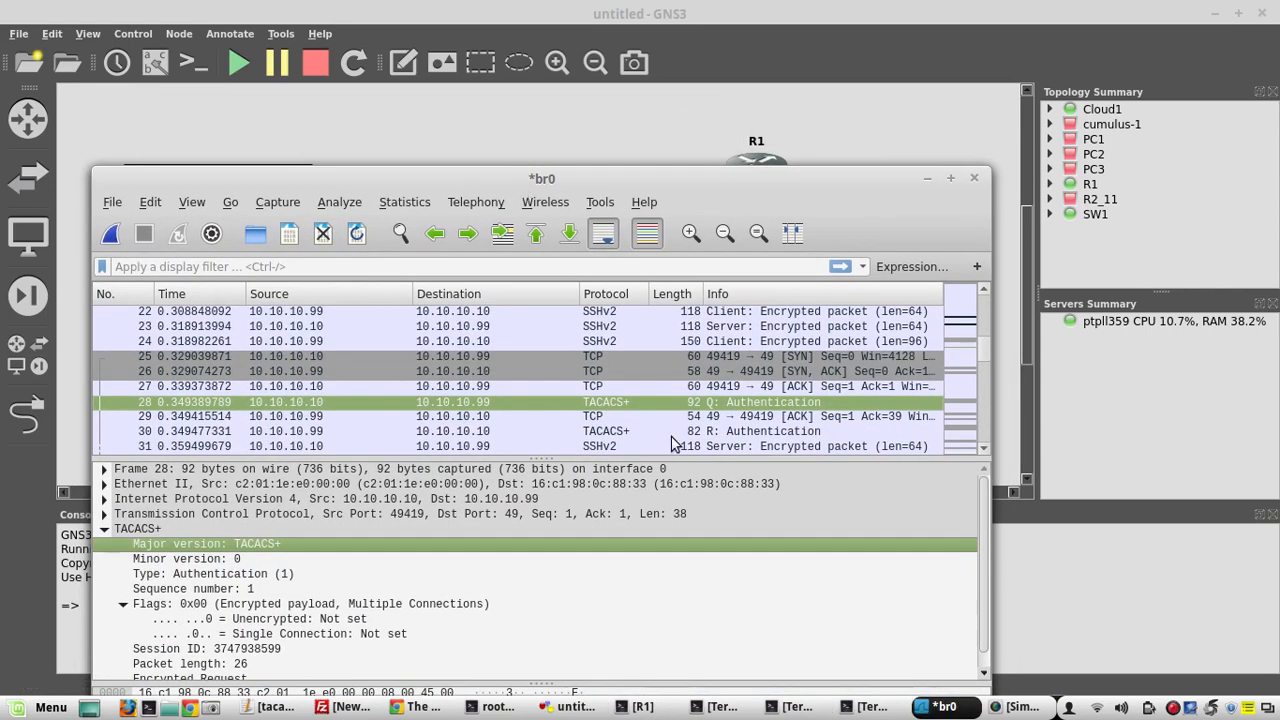
left_click(853, 709)
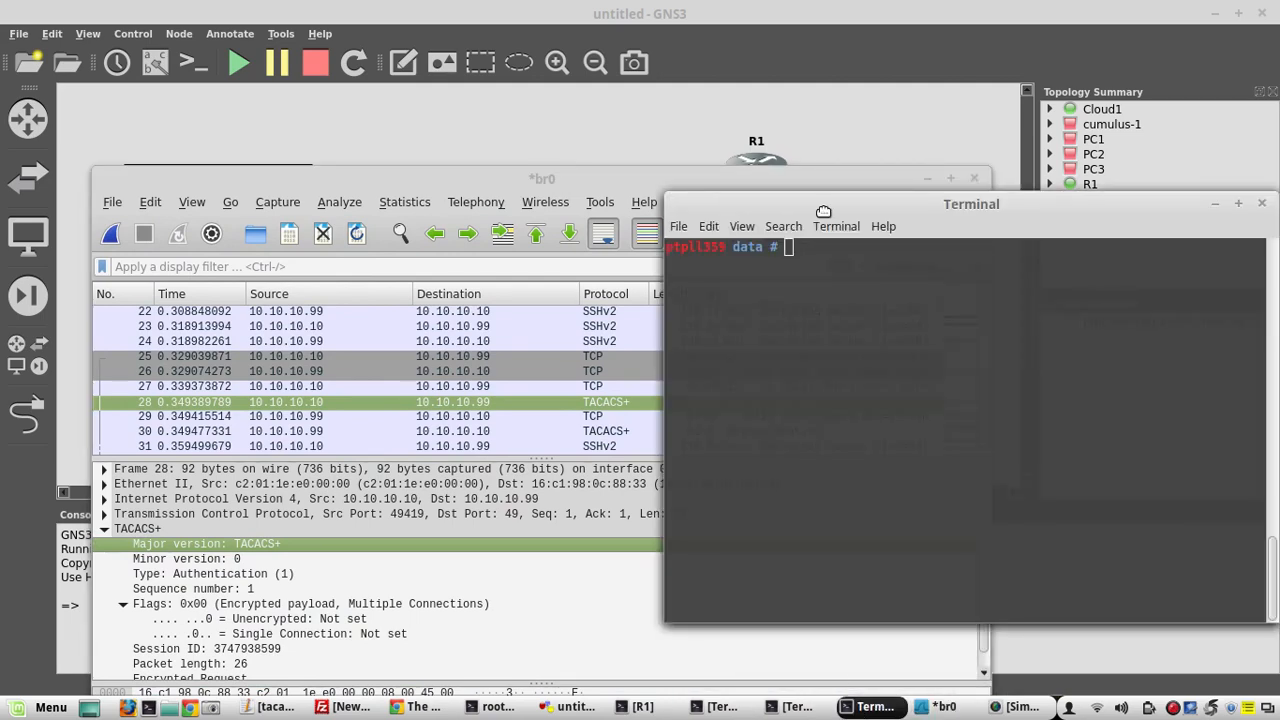
left_click_drag(825, 210, 705, 239)
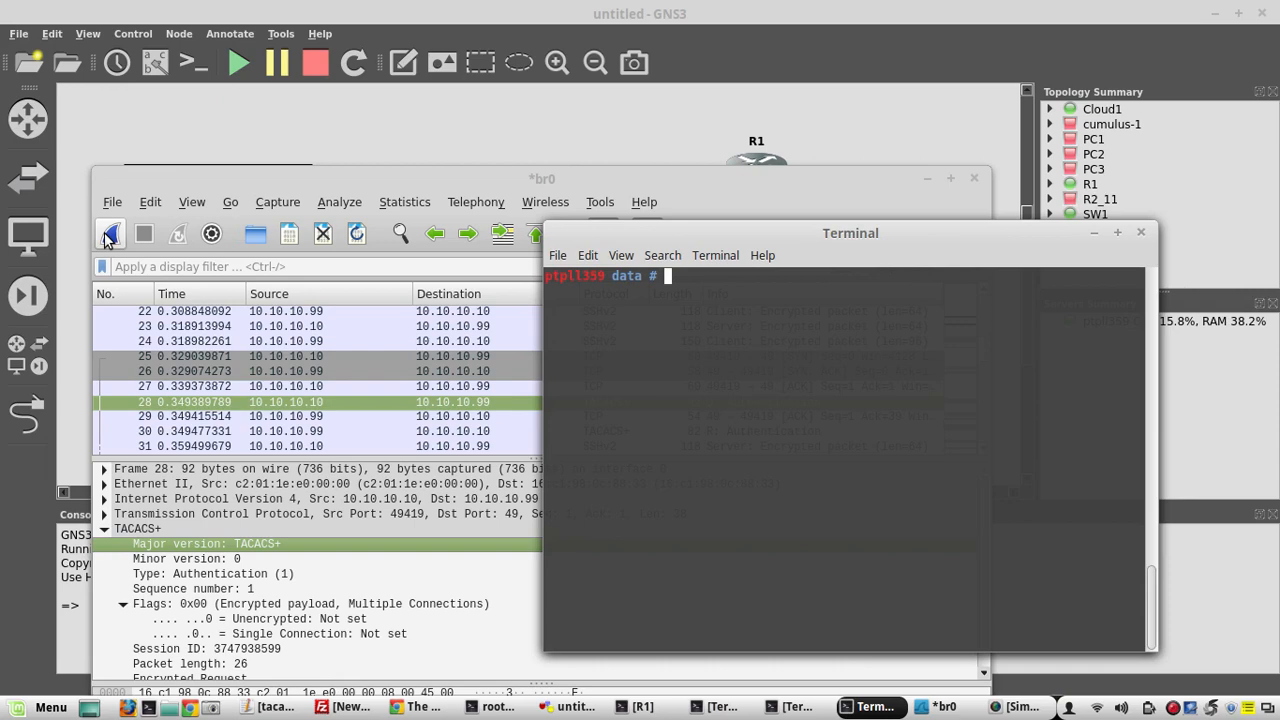
Start a new packet capture on br0 without saving the previous packets, and return to the terminal at the data prompt
left_click(108, 236)
left_click(641, 370)
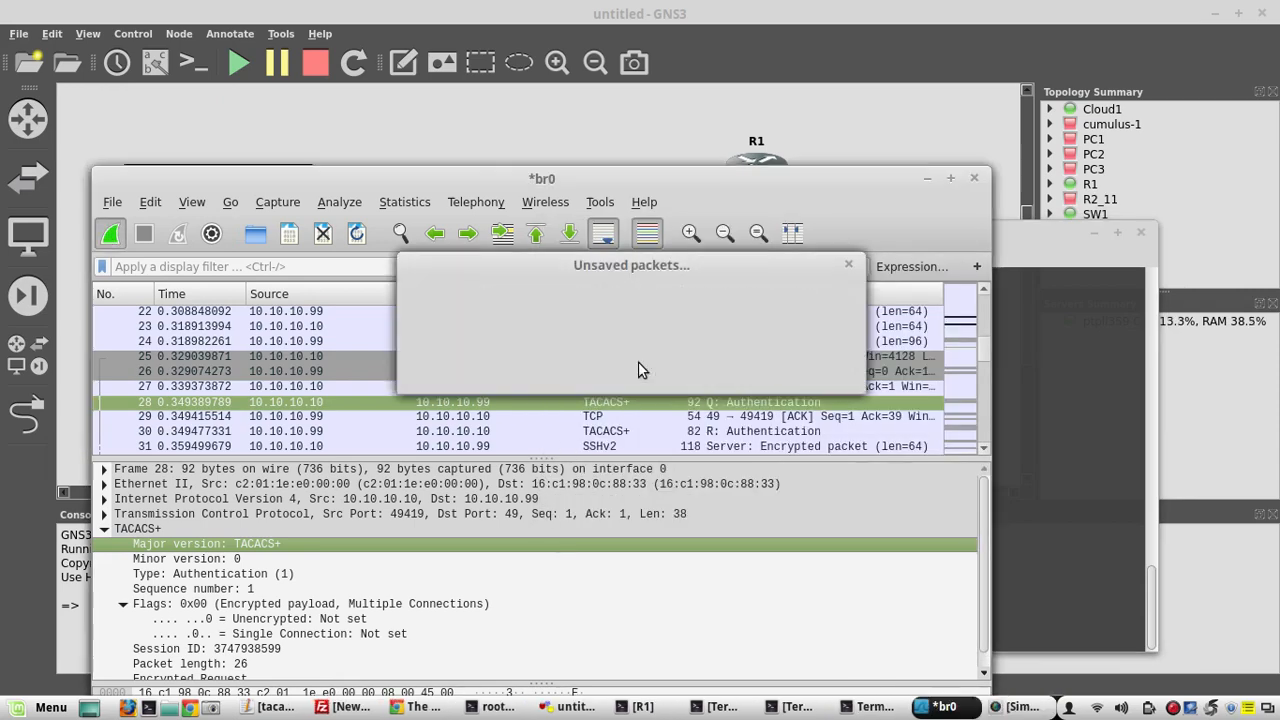
left_click(1072, 435)
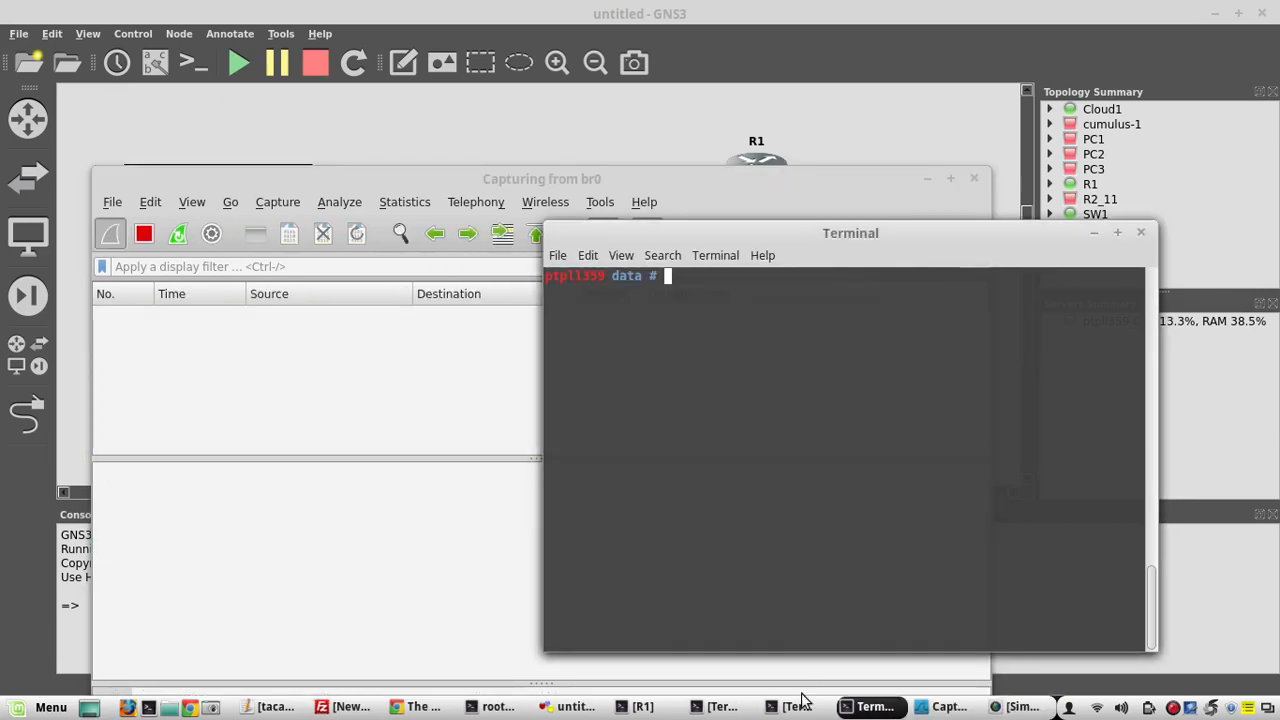
Reopen /etc/tacacs+/tac_plus.conf in vi and go down to user t3 and the NETADMIN3 group's command rules
left_click(800, 706)
left_click(742, 710)
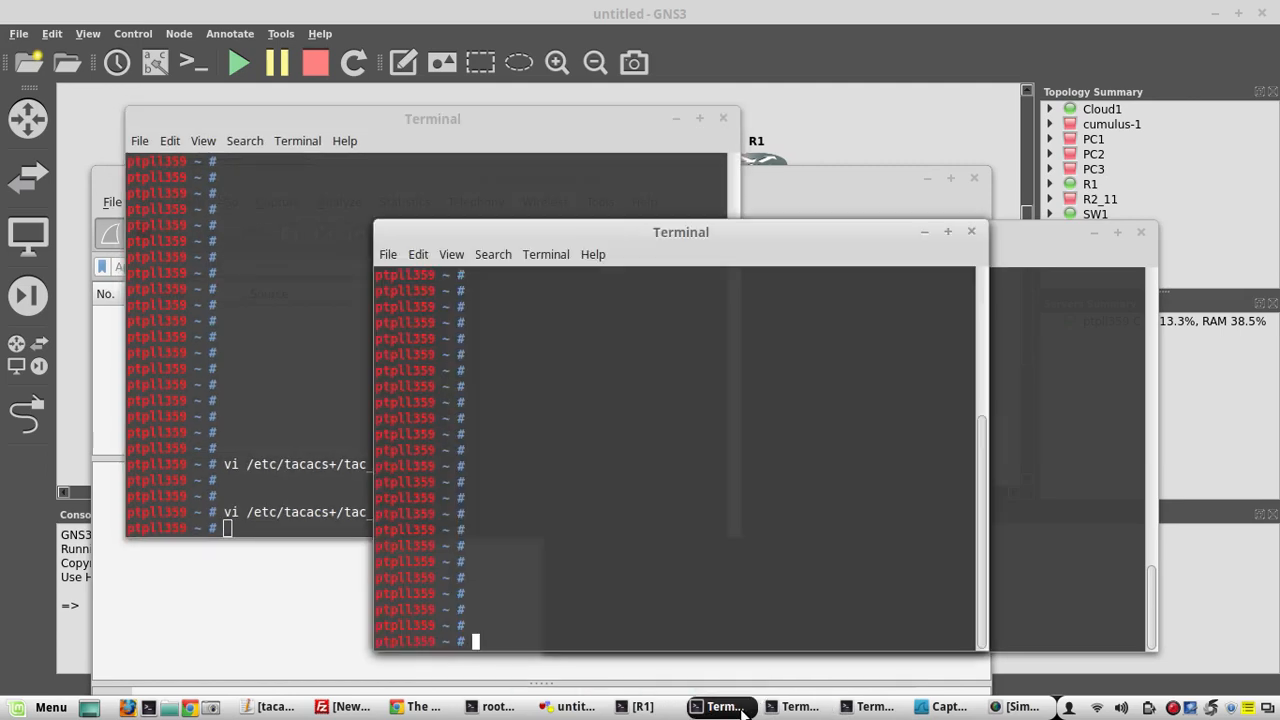
left_click(742, 710)
key("Up")
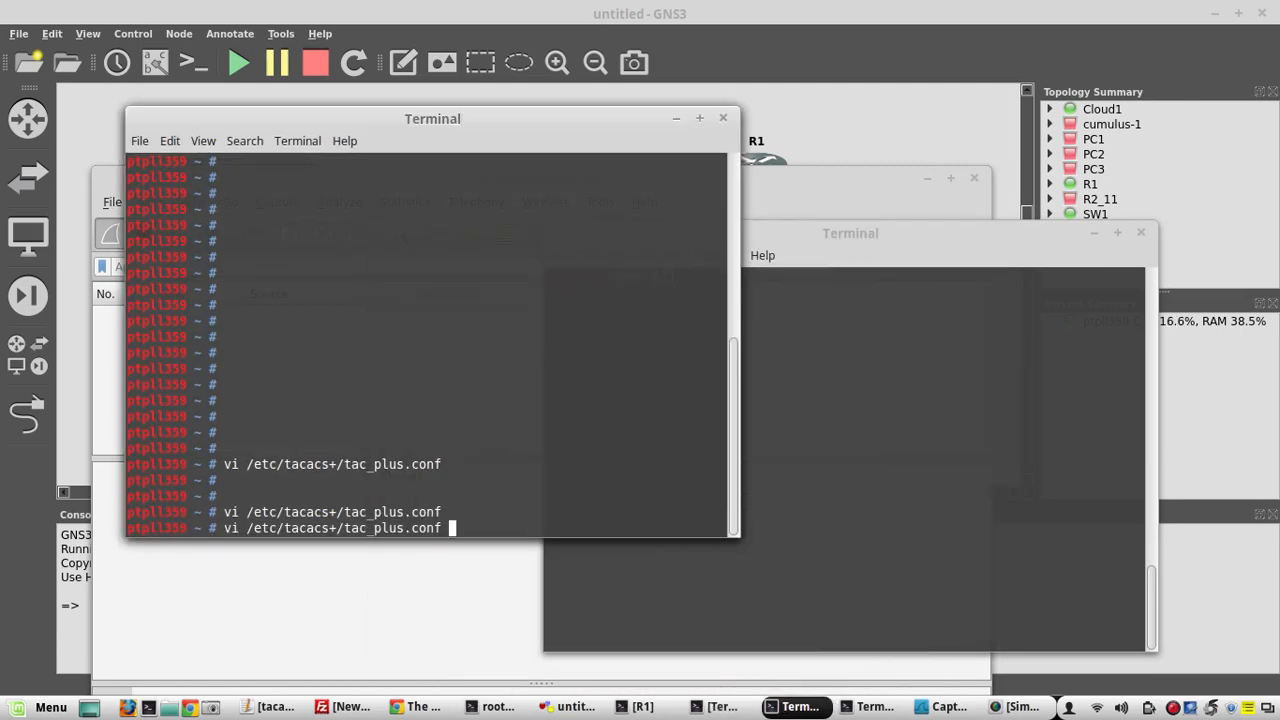
key("Return")
key("Down")
key("Down")
key("Down")
key("Down")
key("Down")
key("Down")
key("Down")
key("Down")
key("Down")
key("Down")
key("Down")
key("Down")
key("Down")
key("Down")
key("Down")
key("Down")
key("Down")
key("Down")
key("Down")
key("Down")
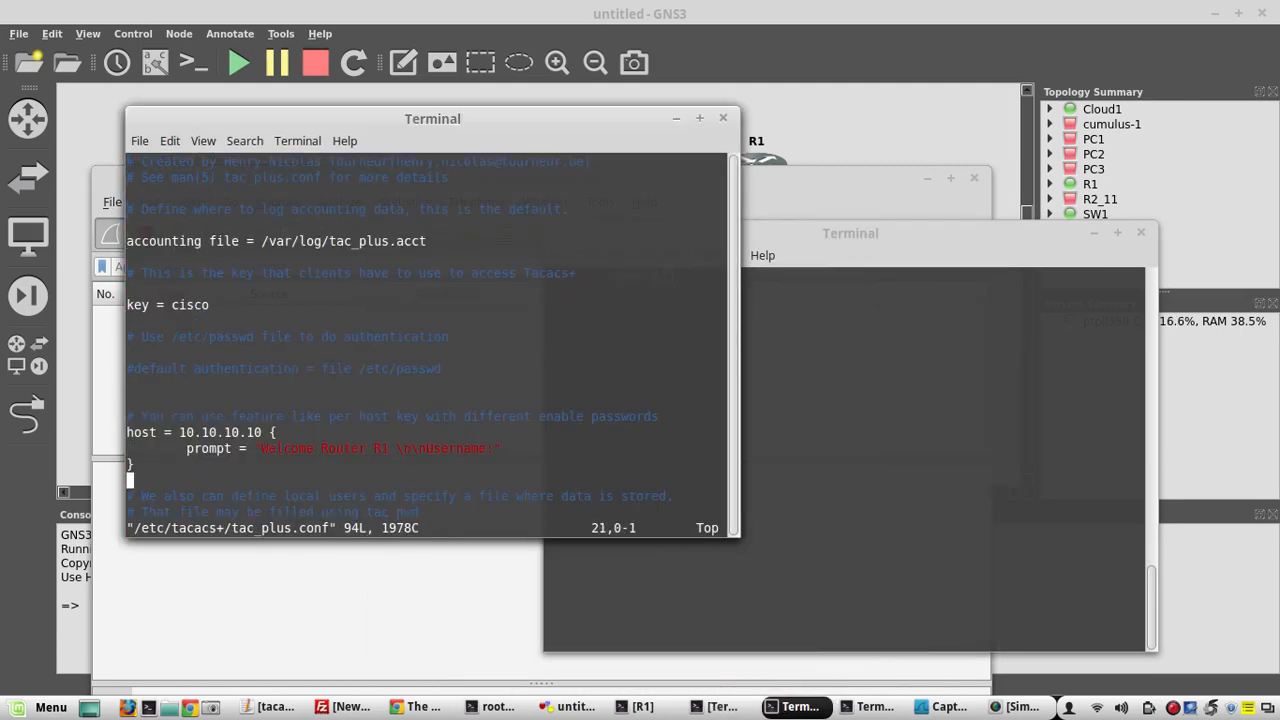
key("Down")
key("Down")
key("Down")
key("Down")
key("Down")
key("Down")
key("Down")
key("Down")
key("Down")
key("Down")
key("Down")
key("Down")
key("Down")
key("Down")
key("Down")
key("Down")
key("Down")
key("Down")
key("Down")
key("Down")
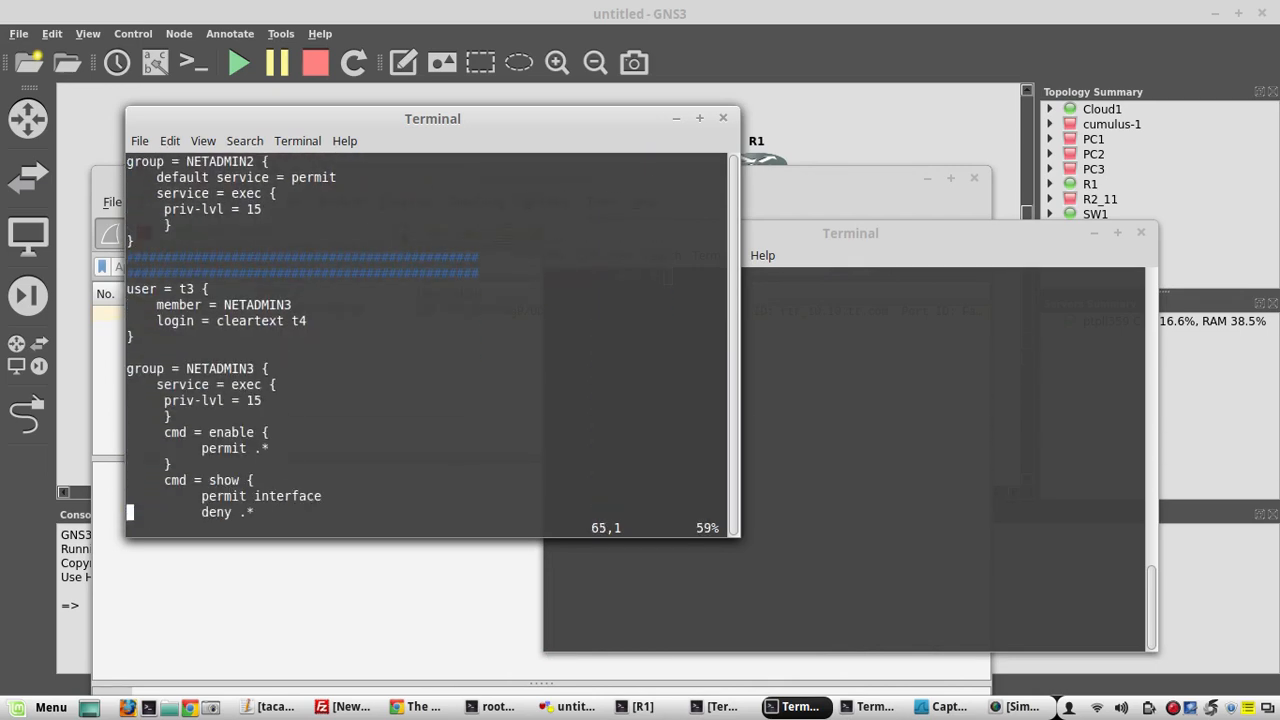
key("Down")
key("Down")
key("Down")
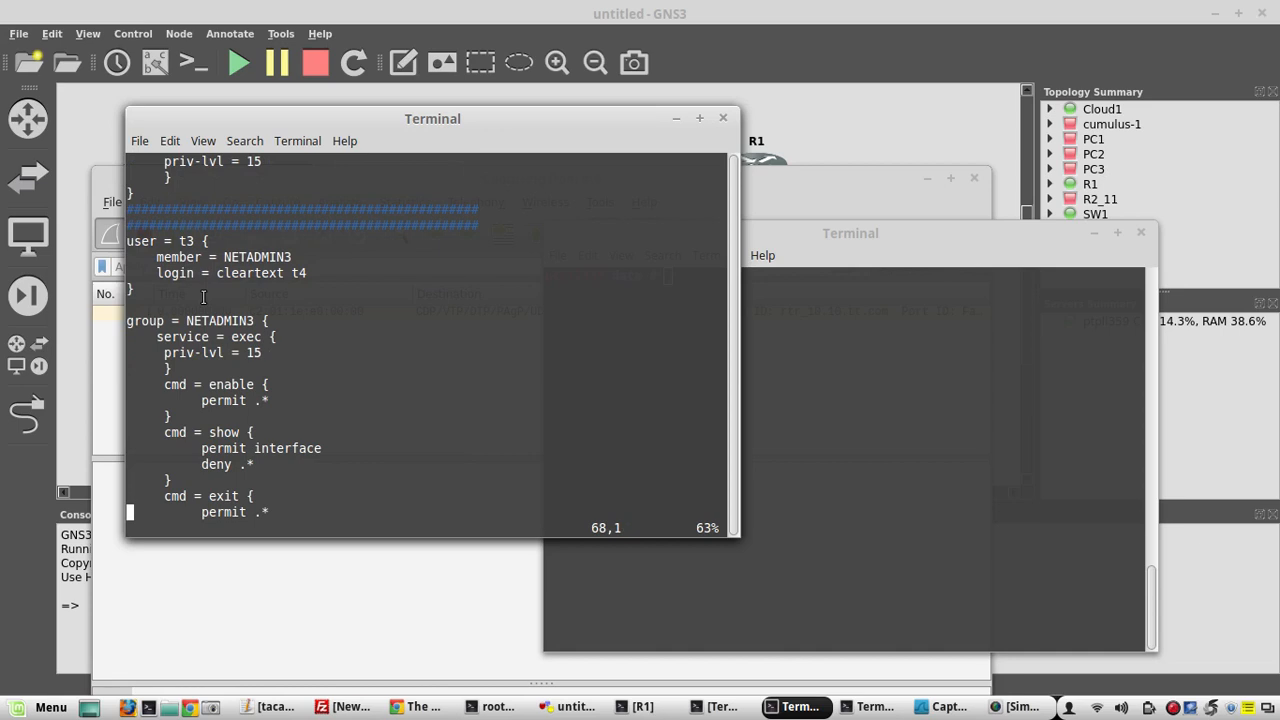
Check the group membership and login entry of user t3, and write and quit the configuration file
key("Up")
key("Up")
key("Up")
key("Up")
key("Up")
key("Up")
key("Up")
key("Up")
key("Up")
key("Up")
key("Up")
key("Up")
key("Up")
key("Up")
key("Up")
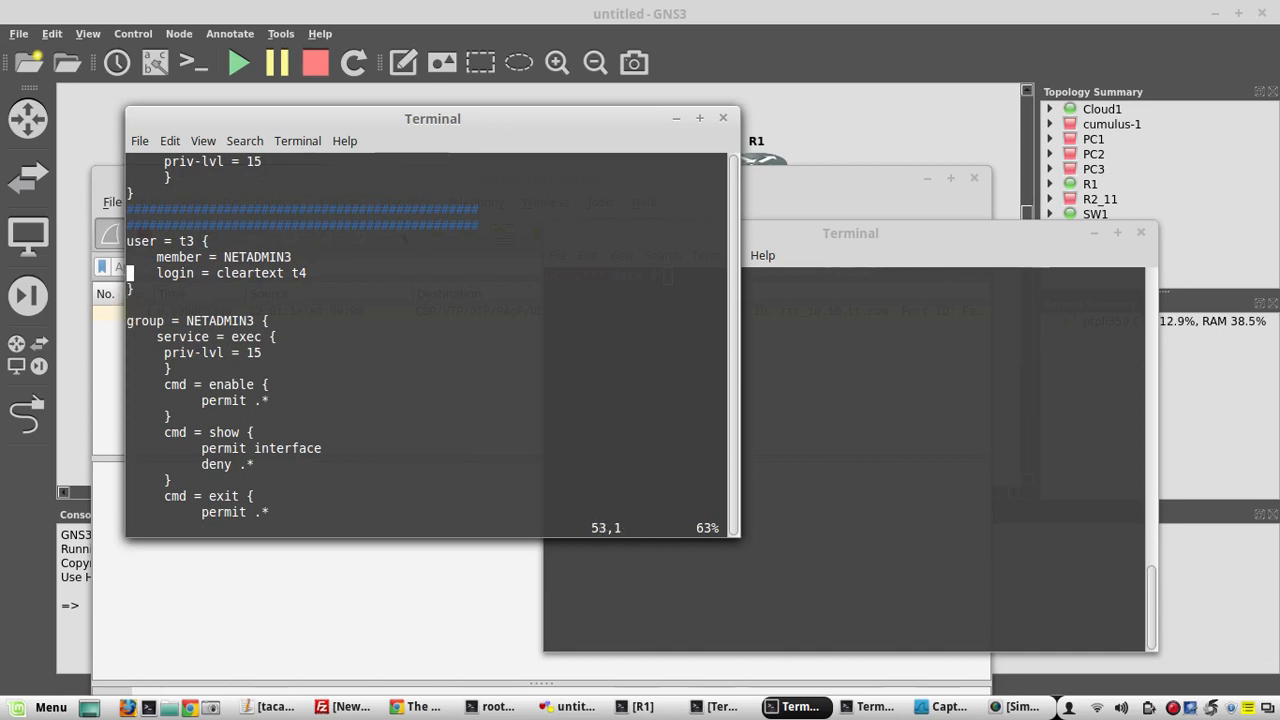
key("Down")
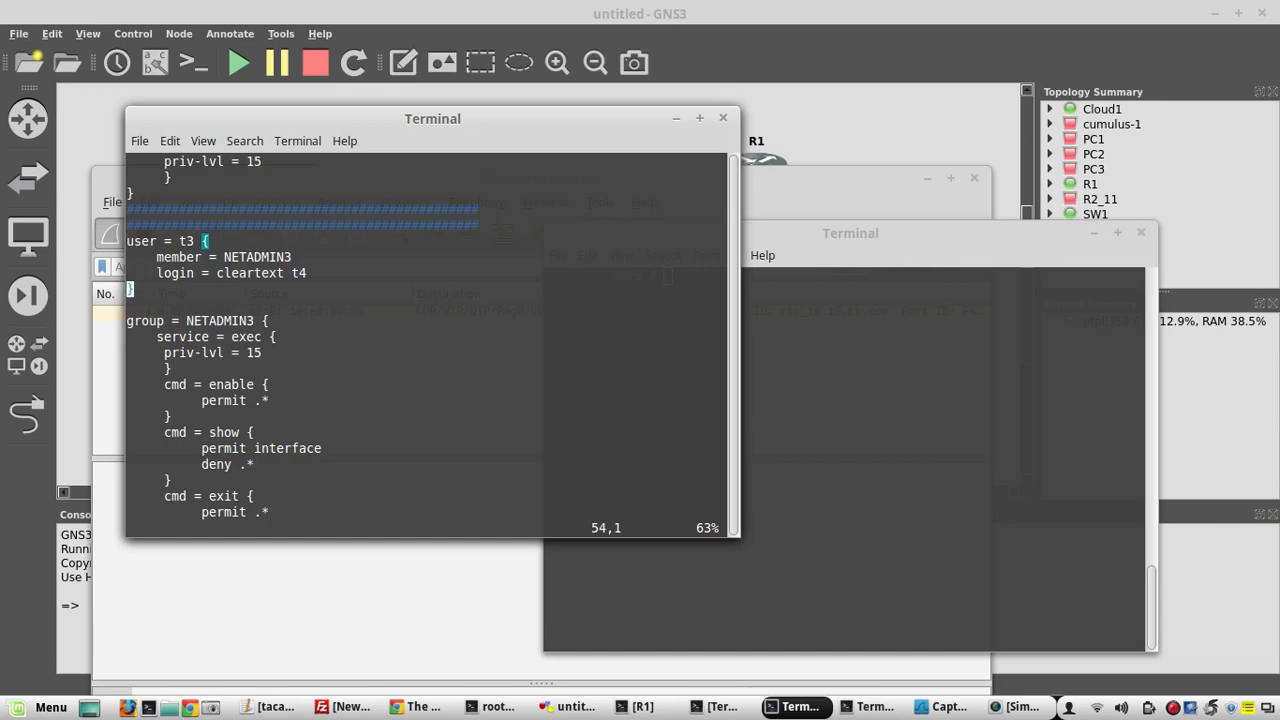
type(":wq")
key("Return")
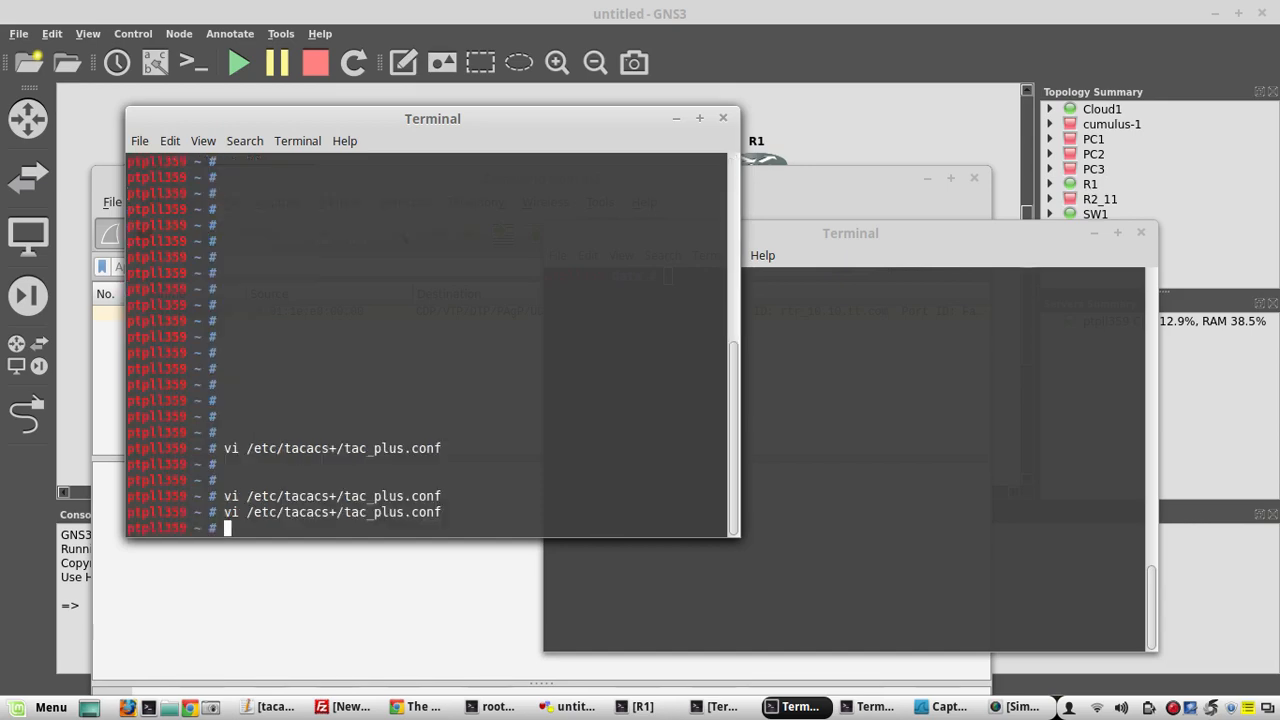
Open an SSH session to 10.10.10.10 as user t3 from the terminal at the data prompt and enter the account password
left_click(679, 123)
left_click_drag(642, 232, 613, 228)
type("s")
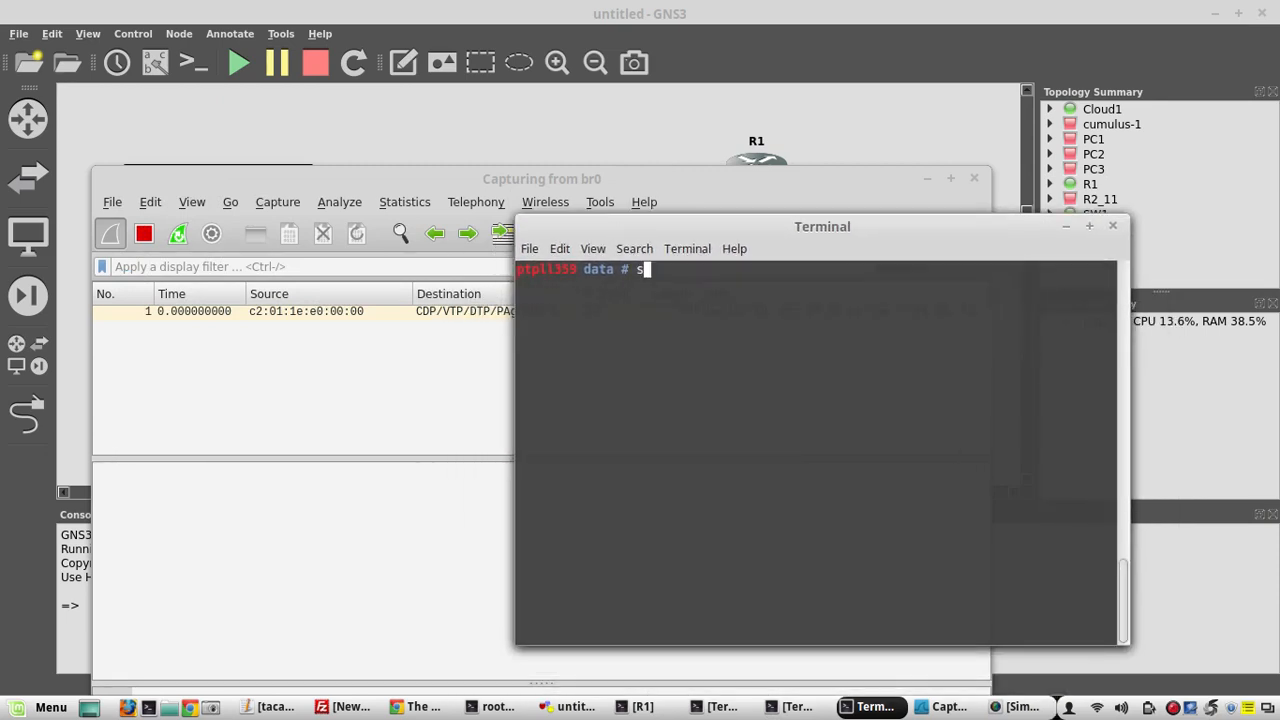
type("sh a")
key("BackSpace")
type("t3@10.10.10.10")
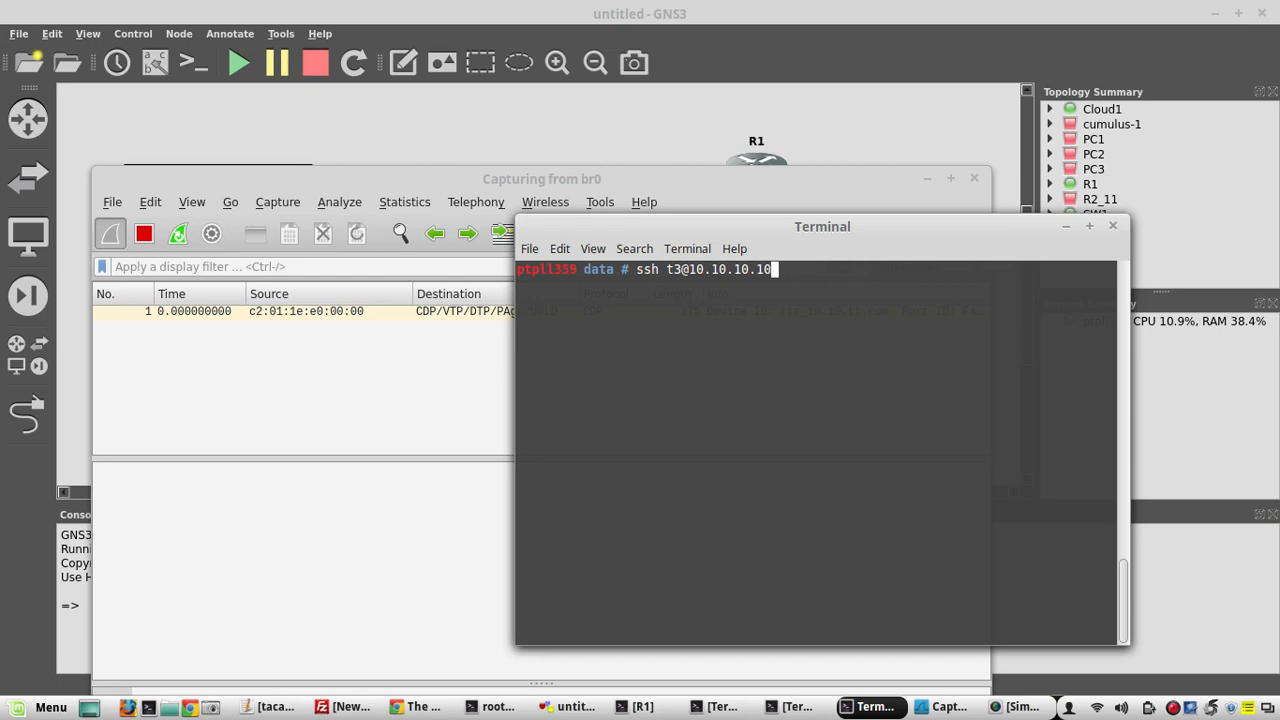
key("Return")
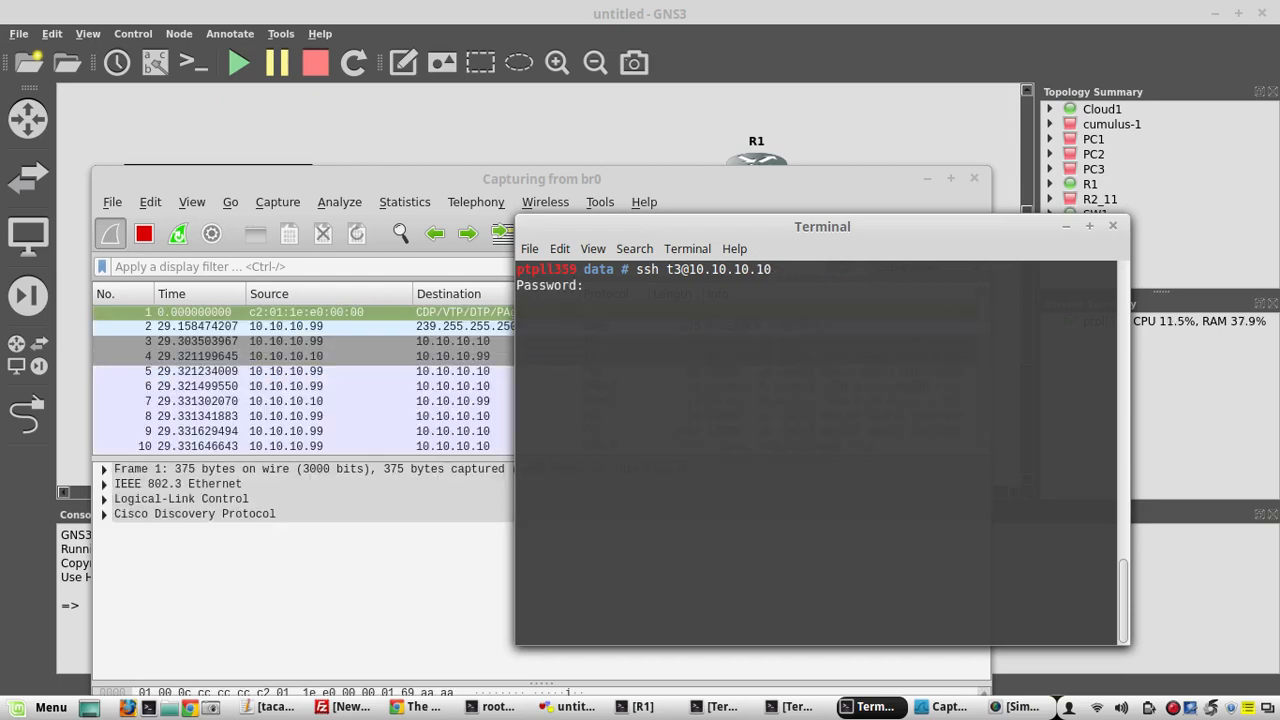
left_click_drag(704, 223, 836, 195)
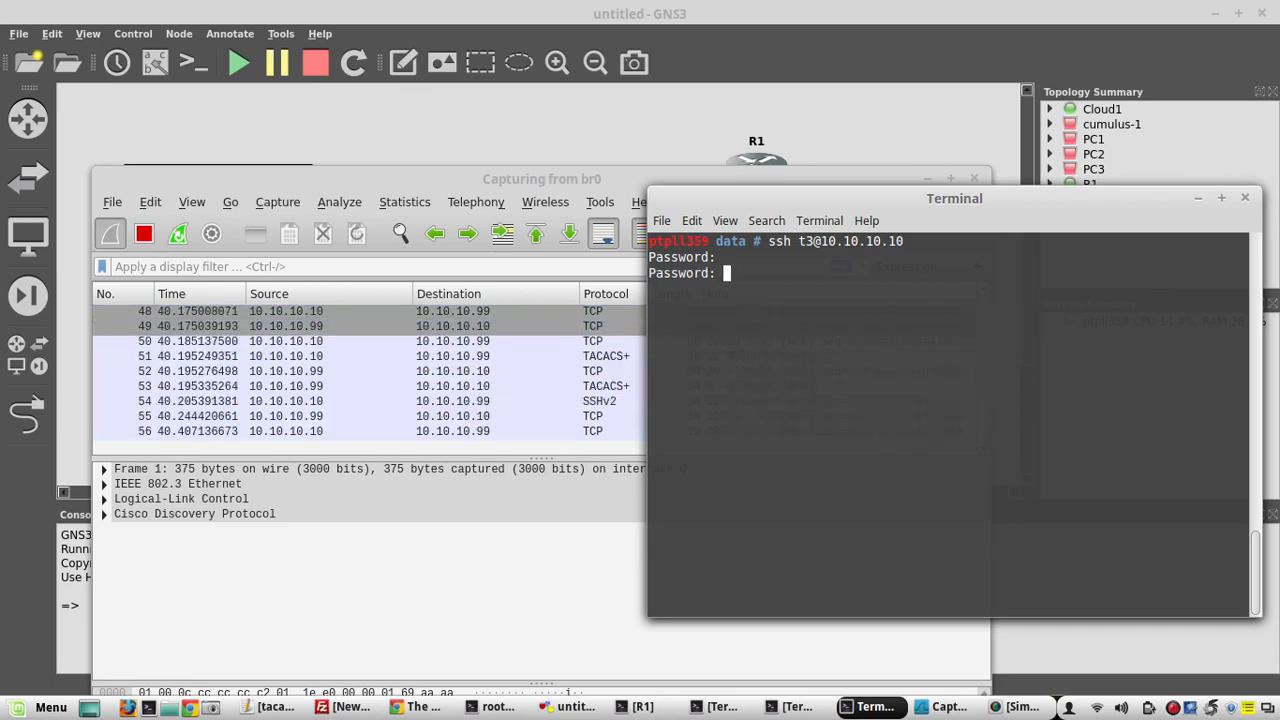
key("Return")
Stop the br0 capture and maximise its window, with the packet list at the first packet
left_click(423, 175)
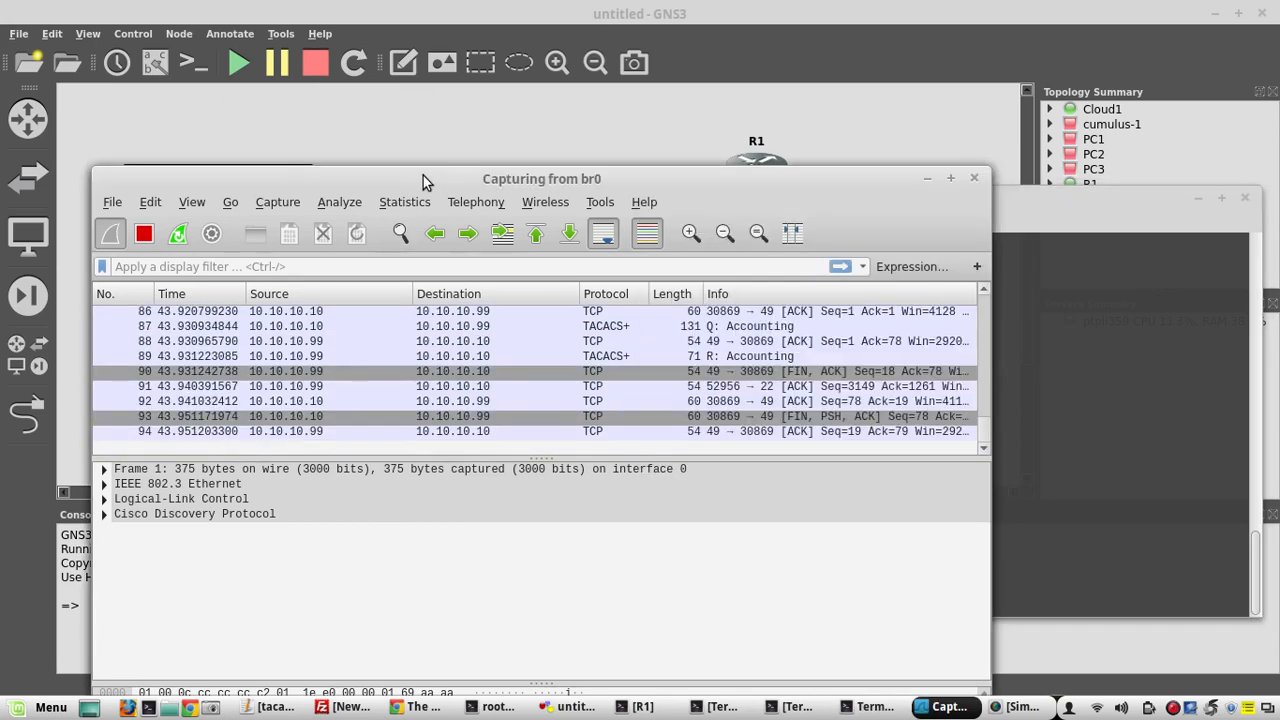
left_click(143, 234)
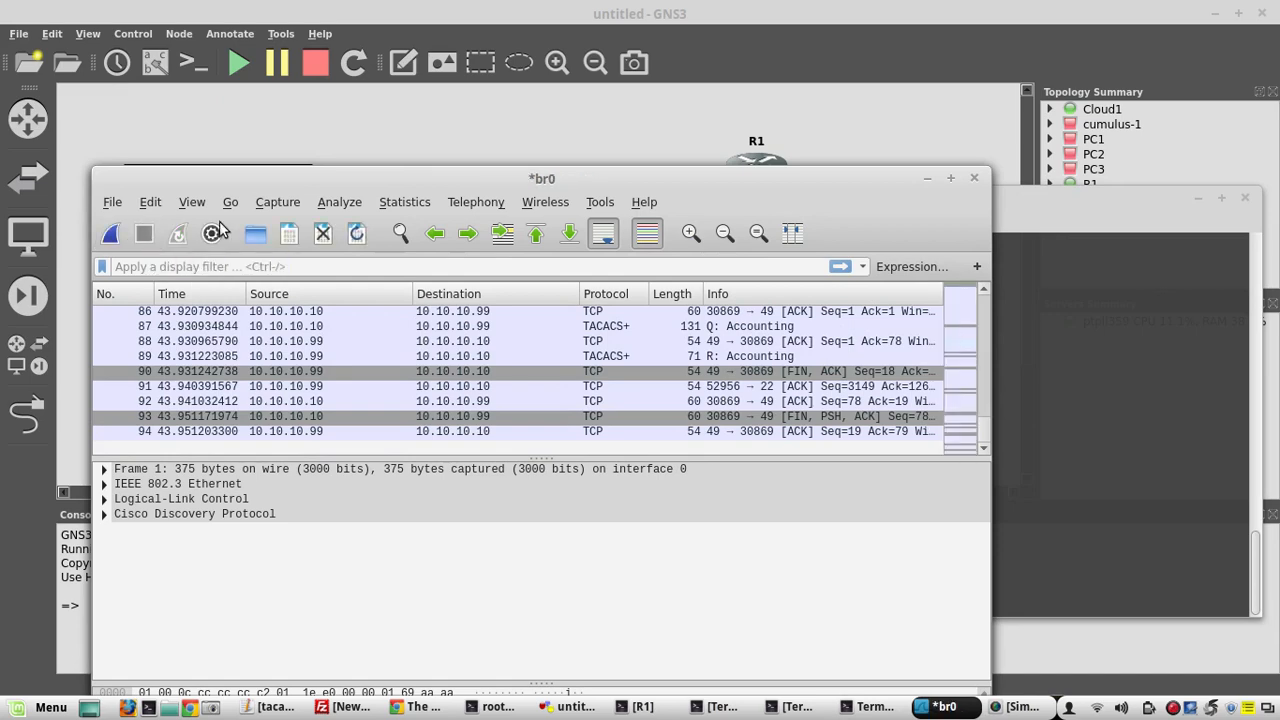
left_click(950, 178)
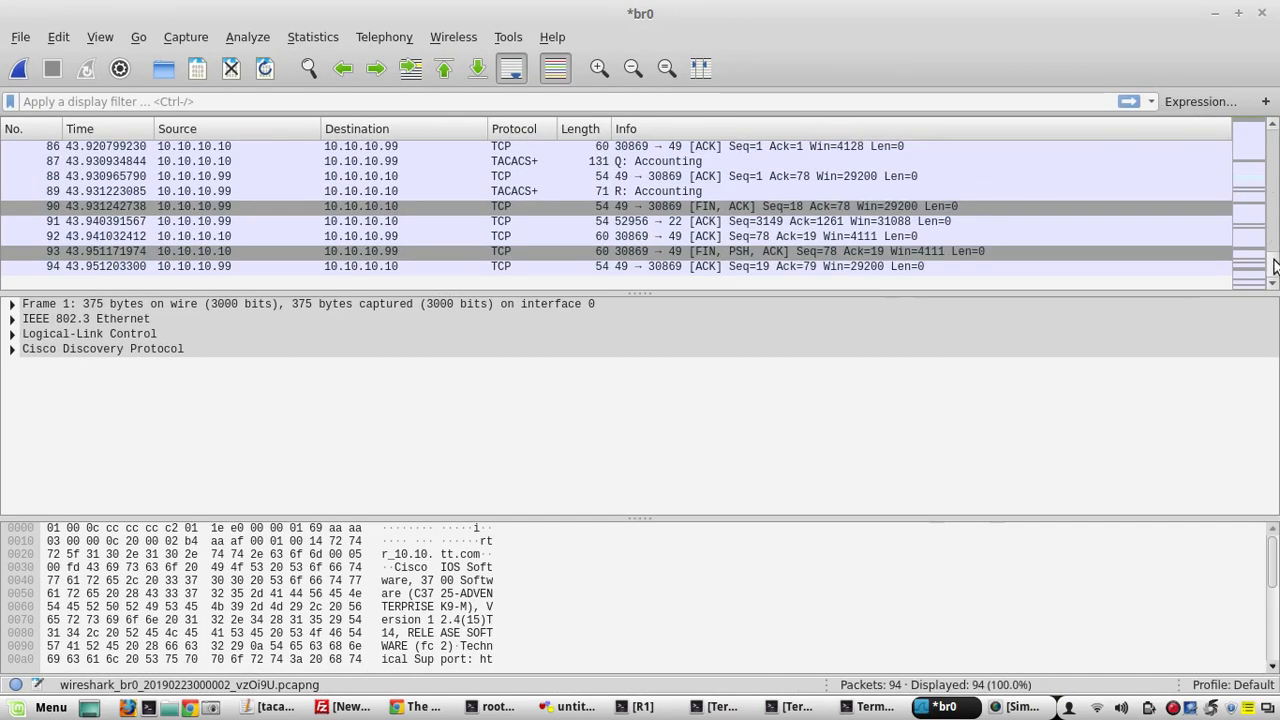
left_click_drag(1275, 270, 1275, 145)
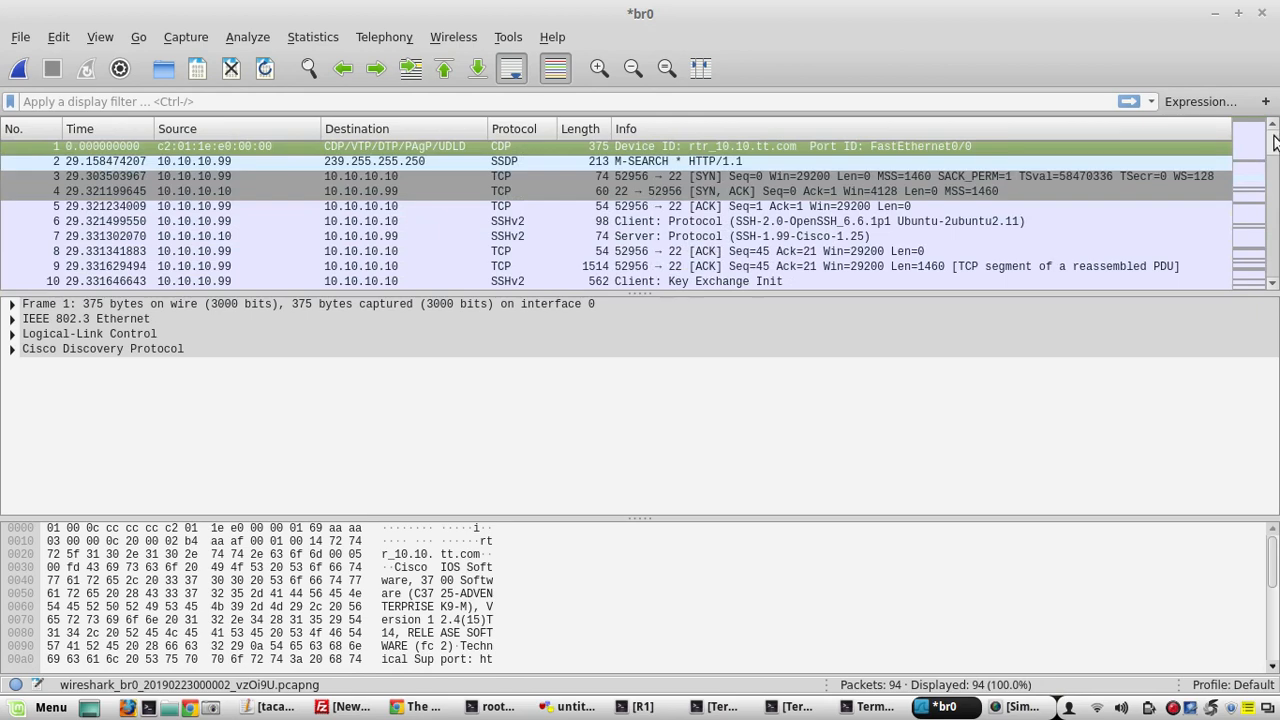
Review the first packets of the capture, from the SSDP search through the TCP handshake on port 22 to the SSH client protocol packet
left_click(688, 158)
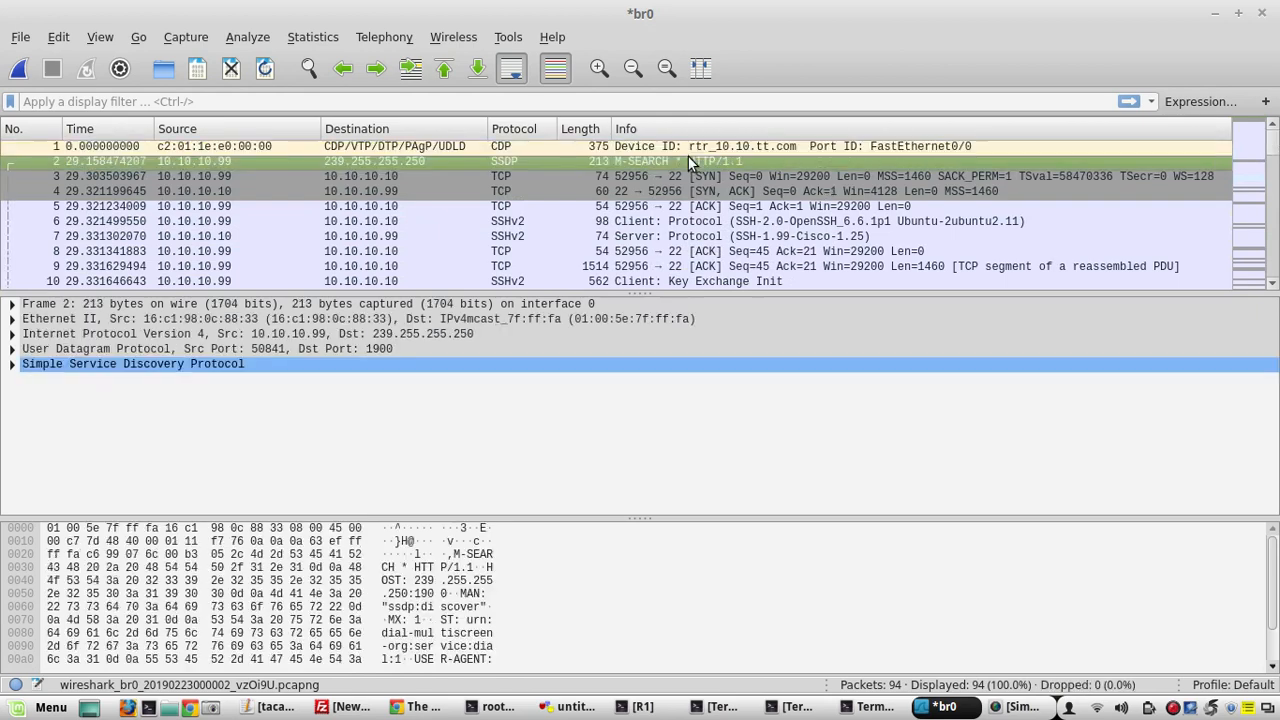
left_click(676, 177)
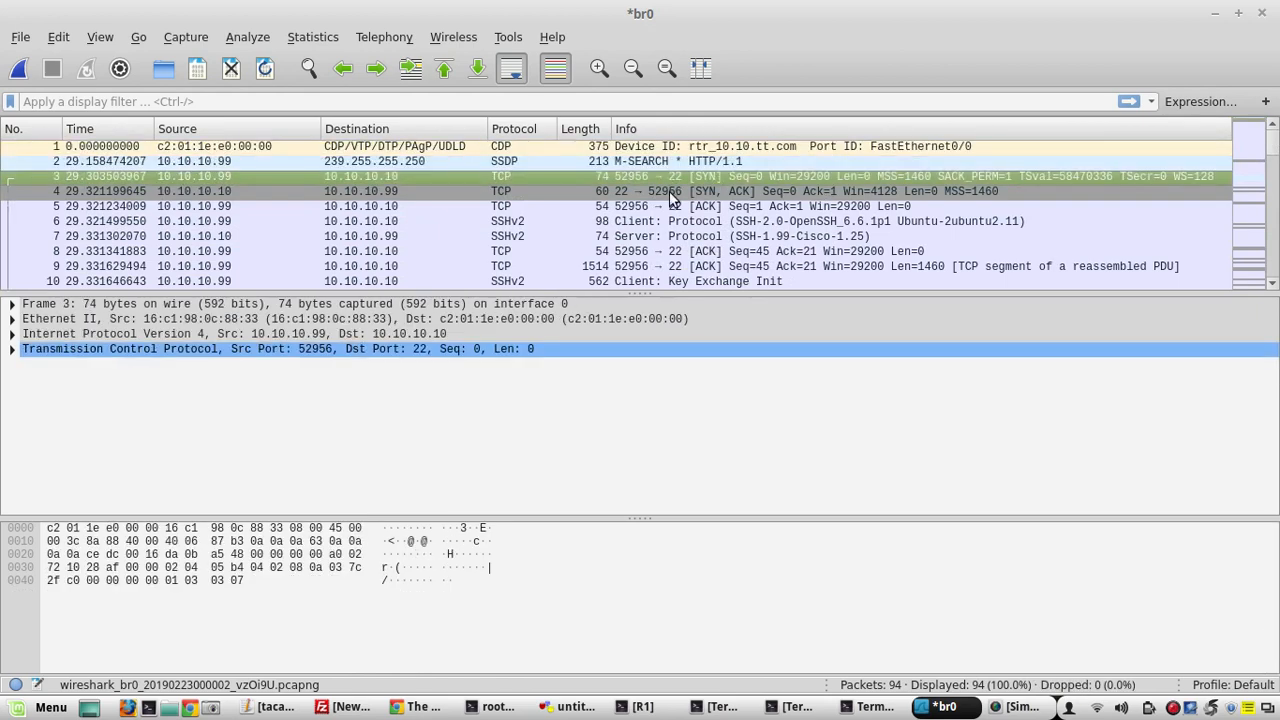
left_click(669, 191)
left_click(670, 206)
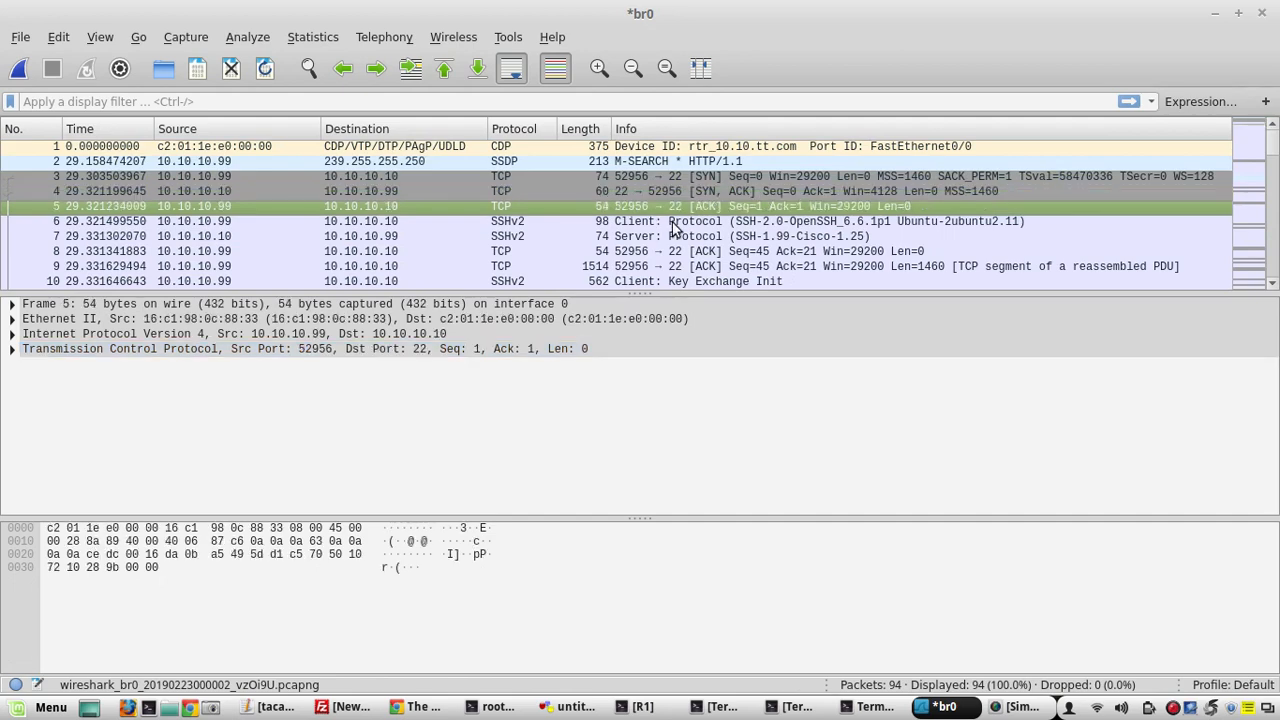
left_click(672, 221)
key("Down")
key("Up")
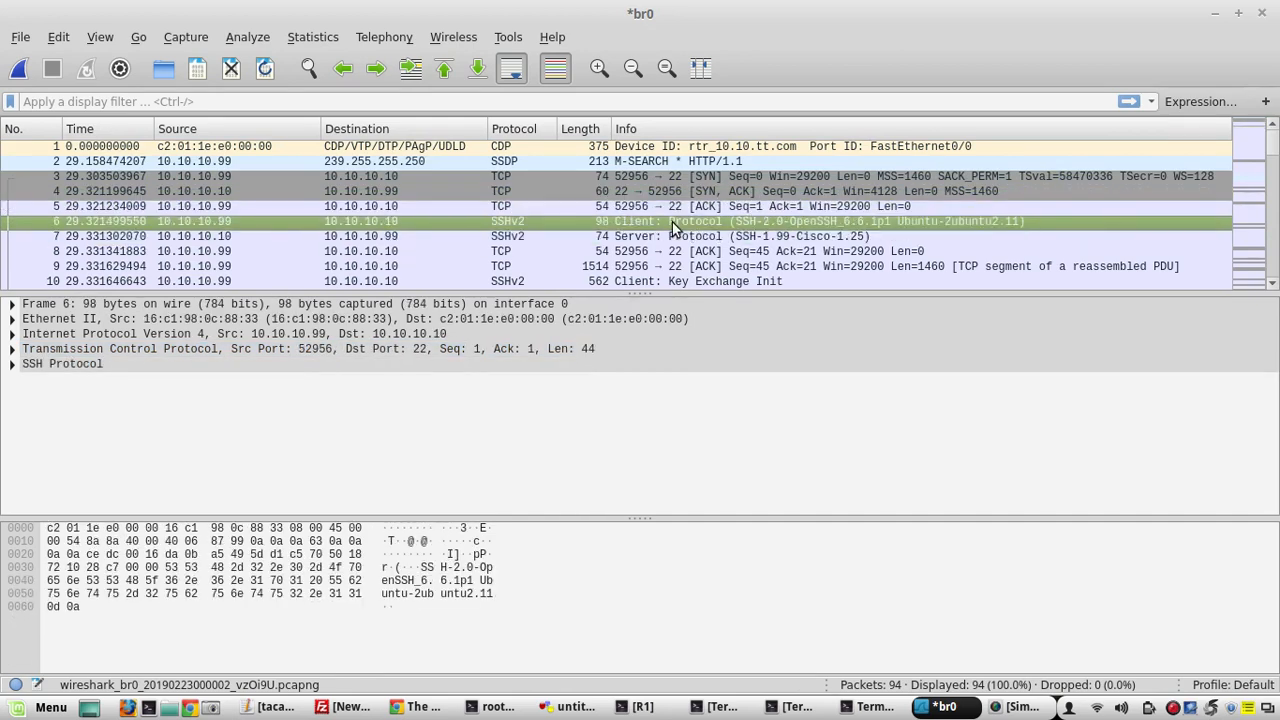
Go through the SSH negotiation packets between 10.10.10.99 and 10.10.10.10, from protocol exchange and key exchange to the New Keys messages
key("Down")
key("Down")
key("Down")
key("Down")
key("Down")
key("Down")
key("Down")
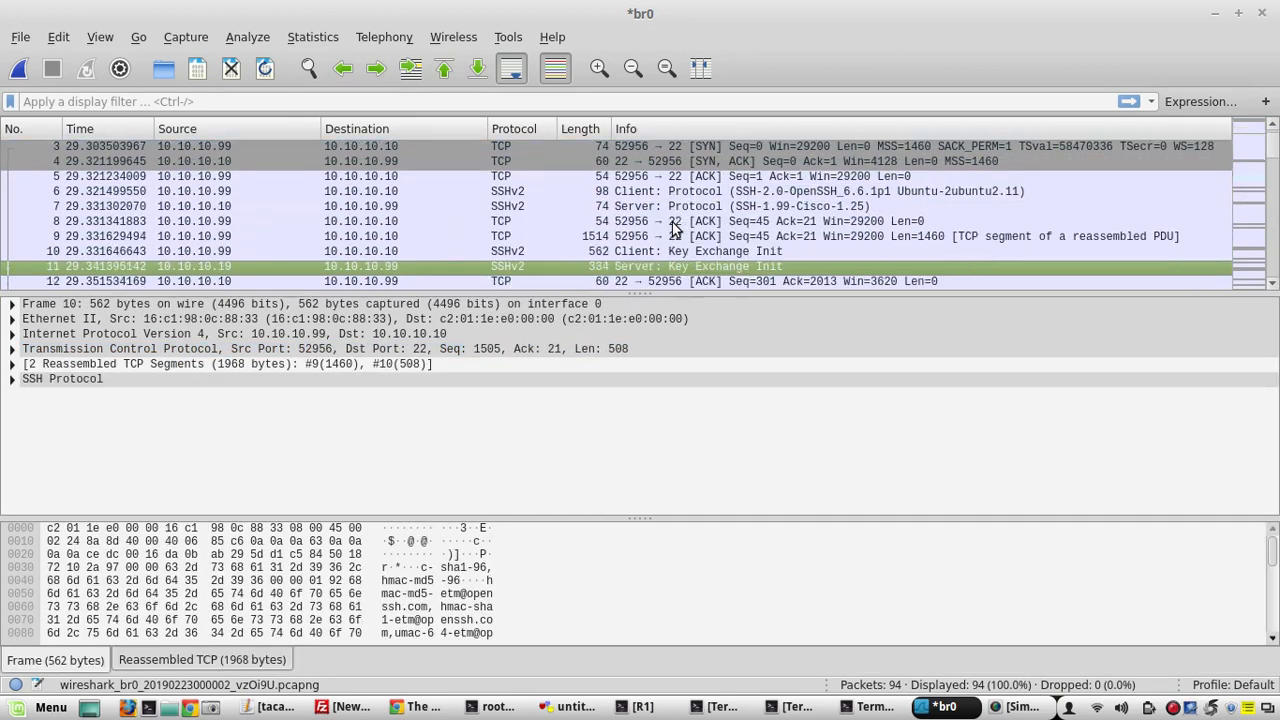
key("Down")
key("Down")
key("Down")
key("Down")
key("Down")
key("Down")
key("Down")
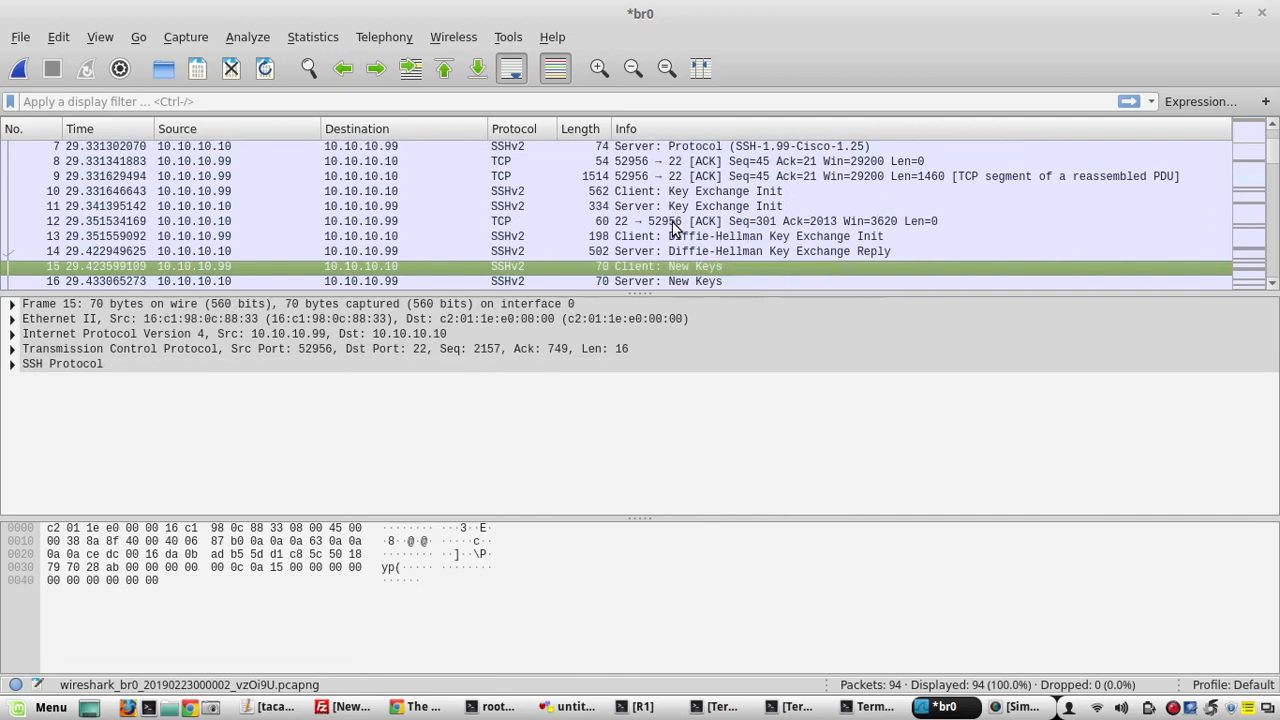
Go past the encrypted SSH packets to the first TACACS+ authentication request, packet 28, and expand its TACACS+ details
key("Down")
key("Down")
key("Down")
key("Down")
key("Down")
key("Down")
key("Down")
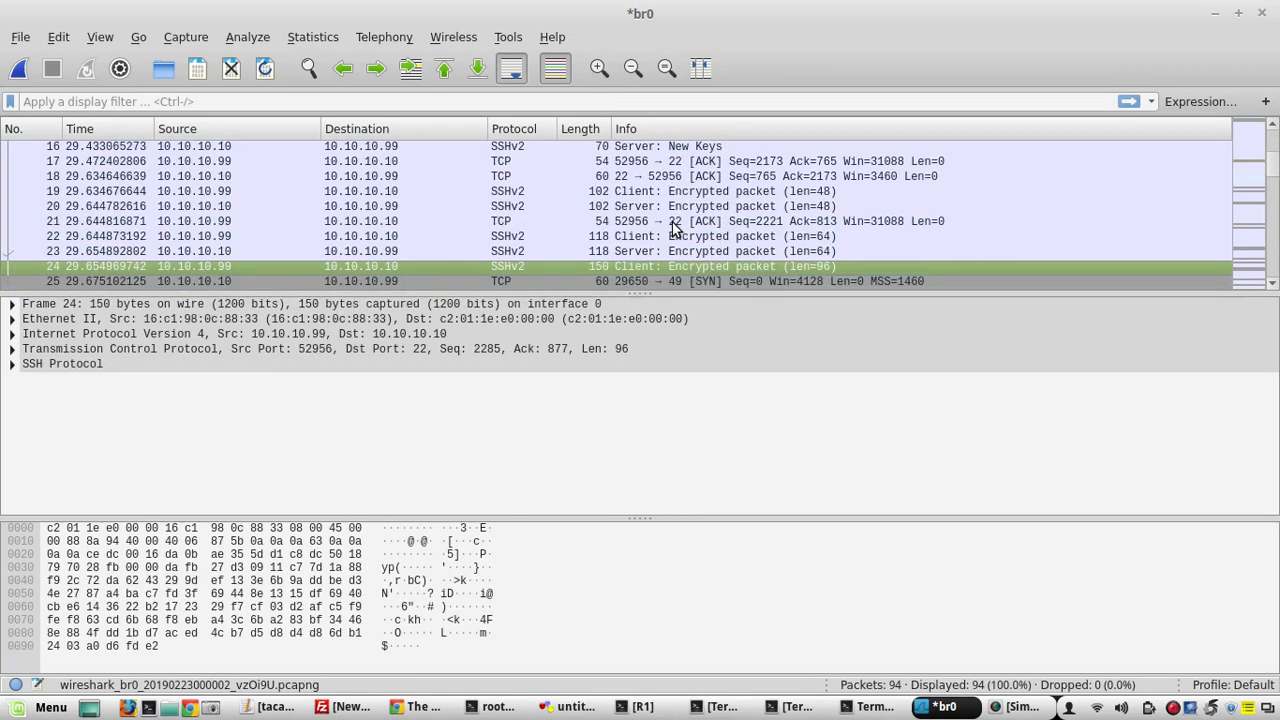
key("Down")
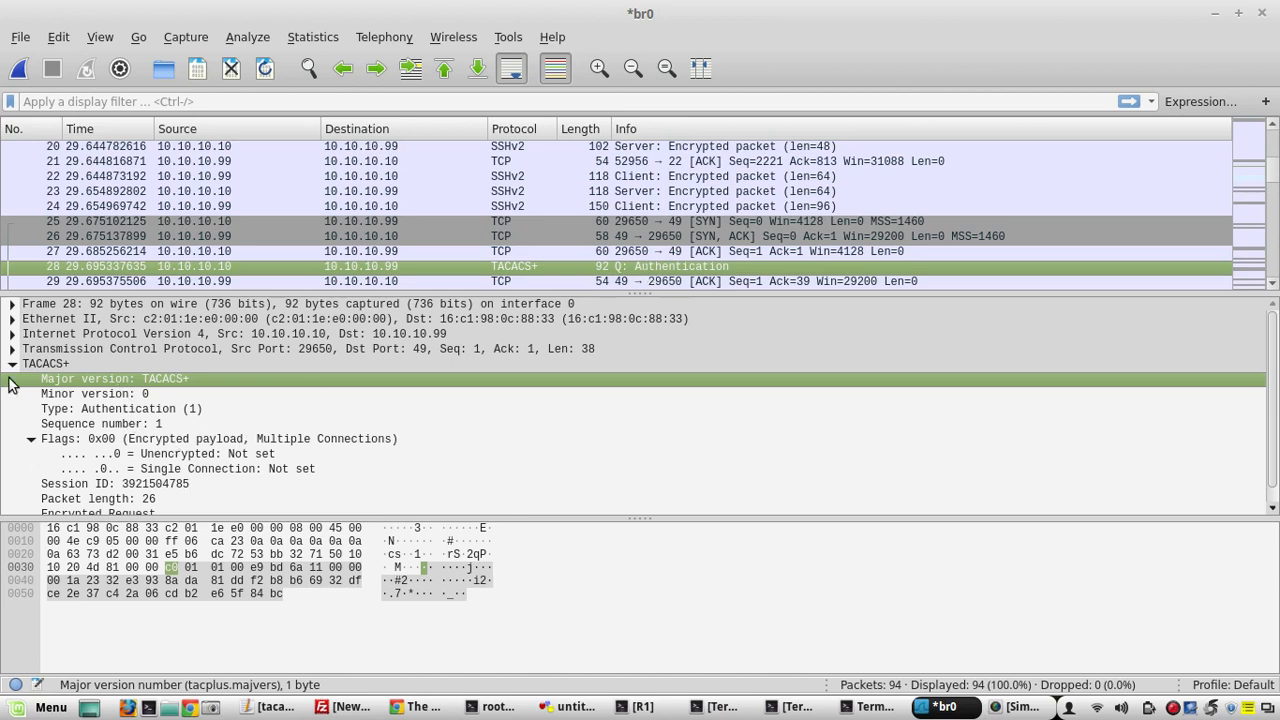
Examine the TACACS+ header of packet 28, including the type, sequence number, flags and encrypted request
scroll(1274, 452, "down", 1)
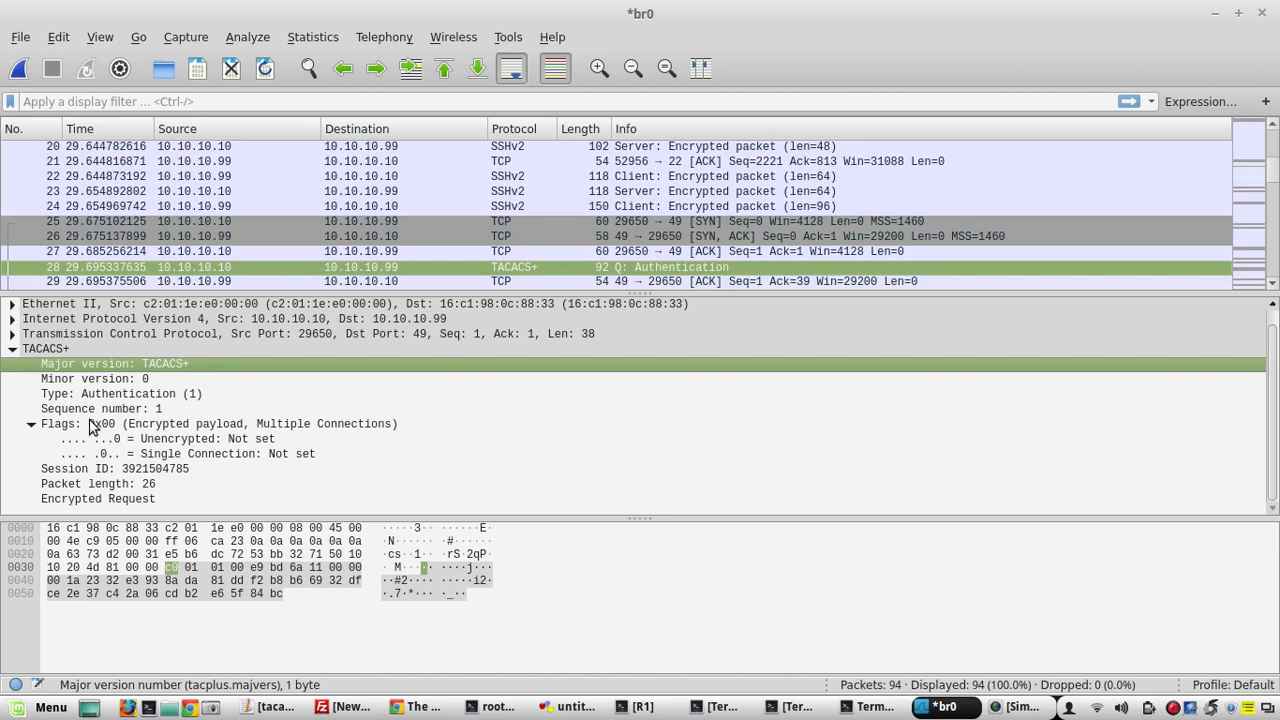
left_click(116, 395)
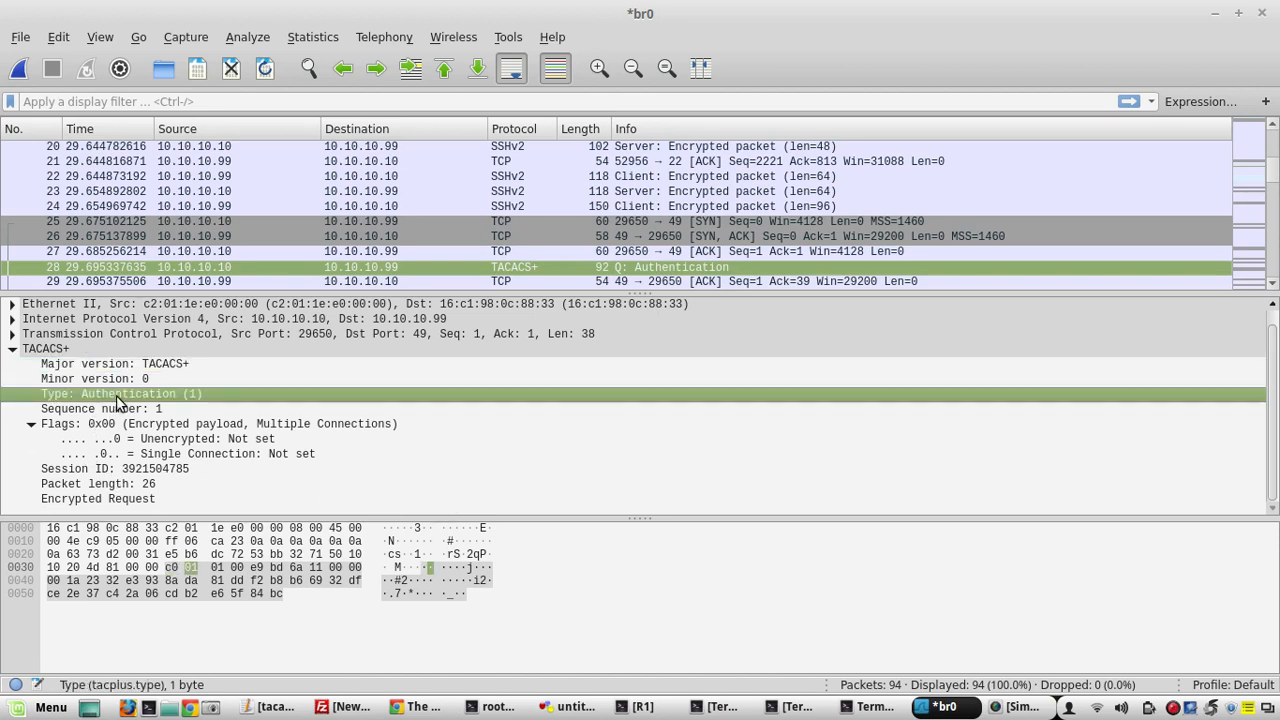
left_click(118, 408)
left_click(120, 422)
key("Down")
key("Down")
key("Down")
key("Down")
key("Down")
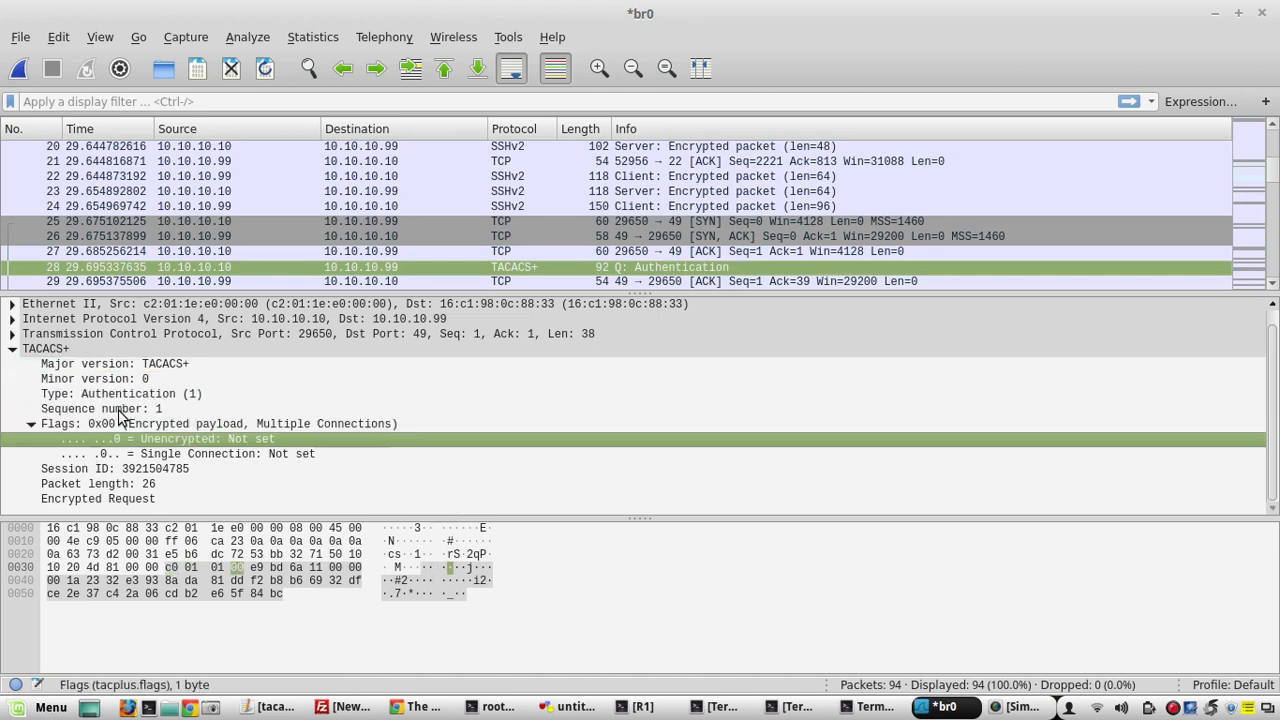
key("Up")
key("Up")
key("Up")
key("Up")
key("Up")
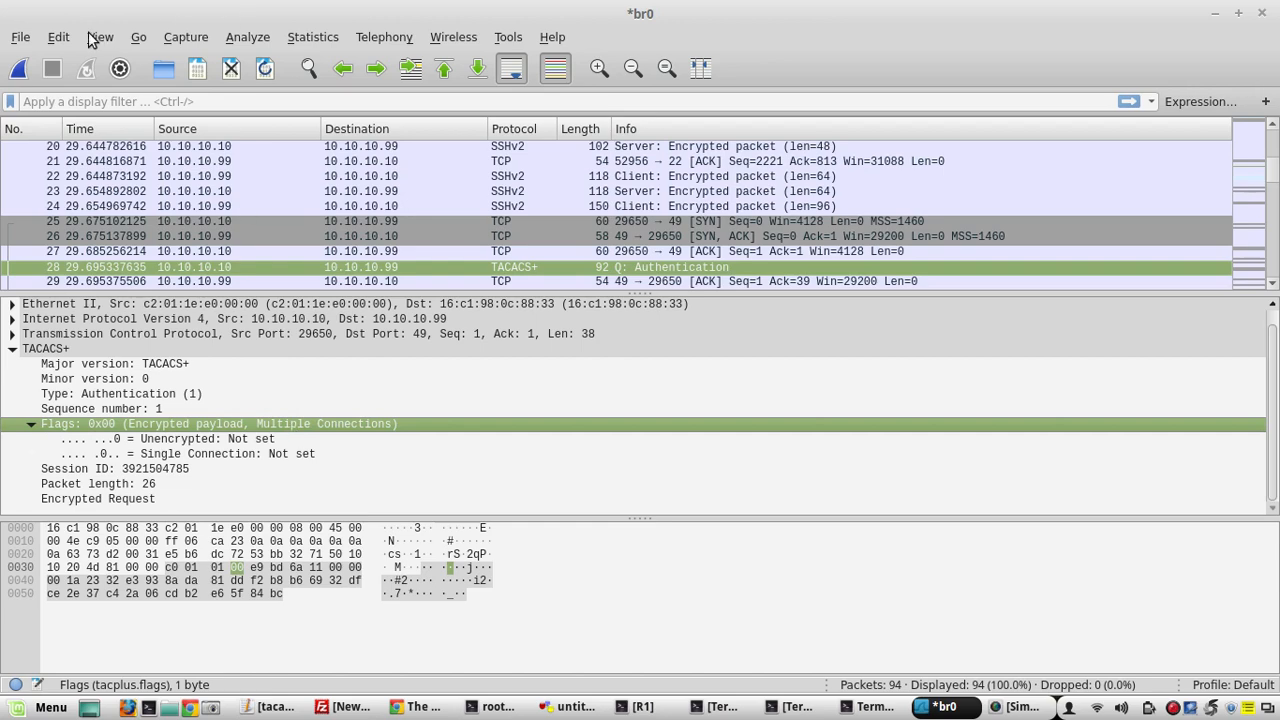
Open the TACACS+ protocol settings in the Wireshark preferences
left_click(58, 37)
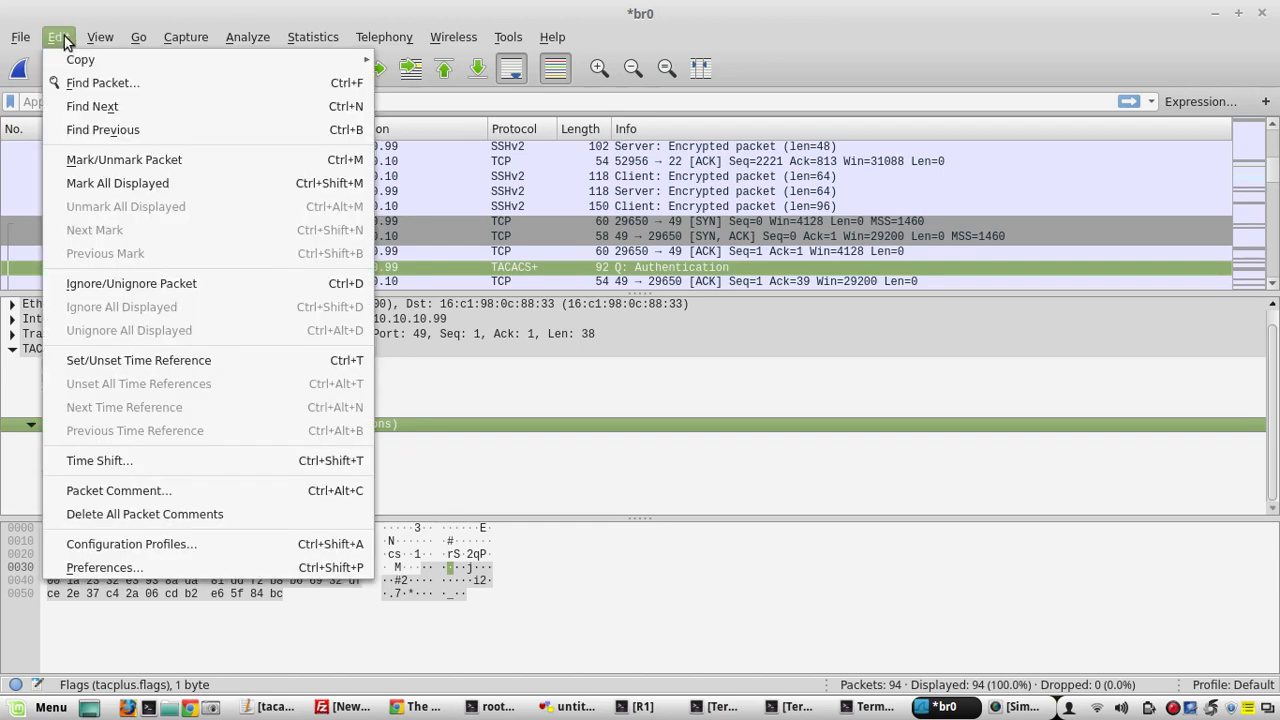
left_click(119, 565)
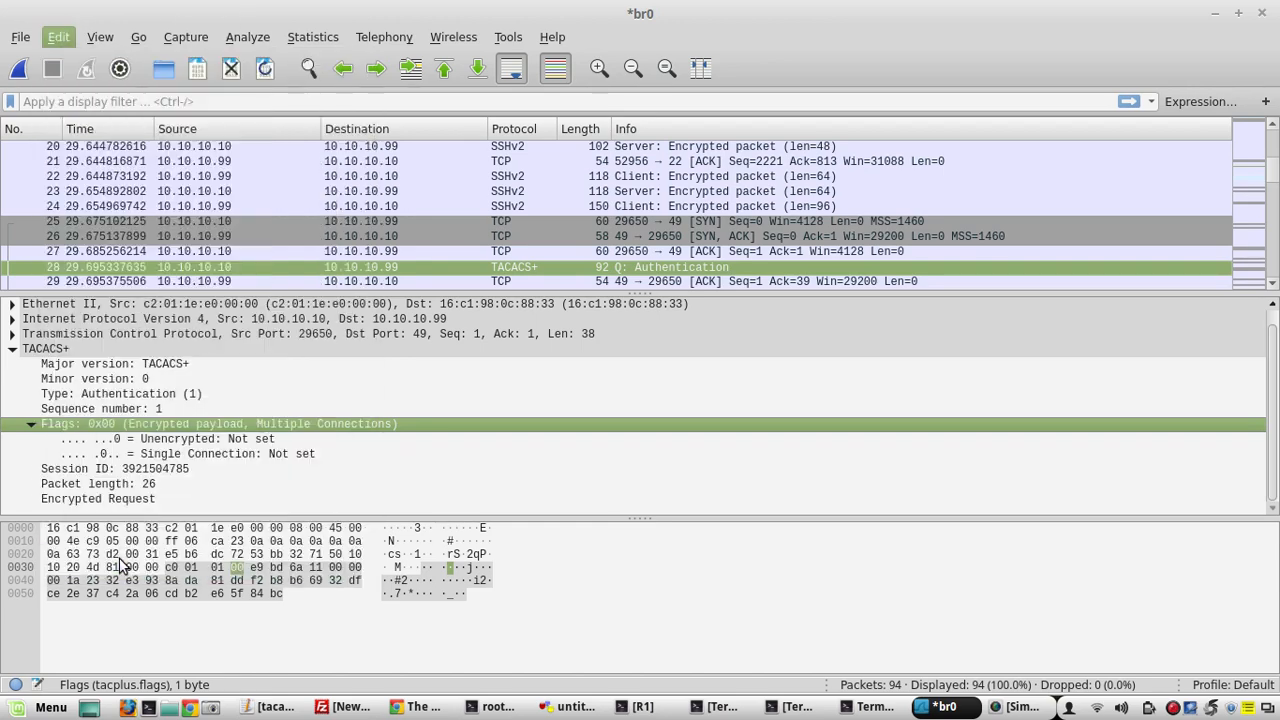
left_click(242, 267)
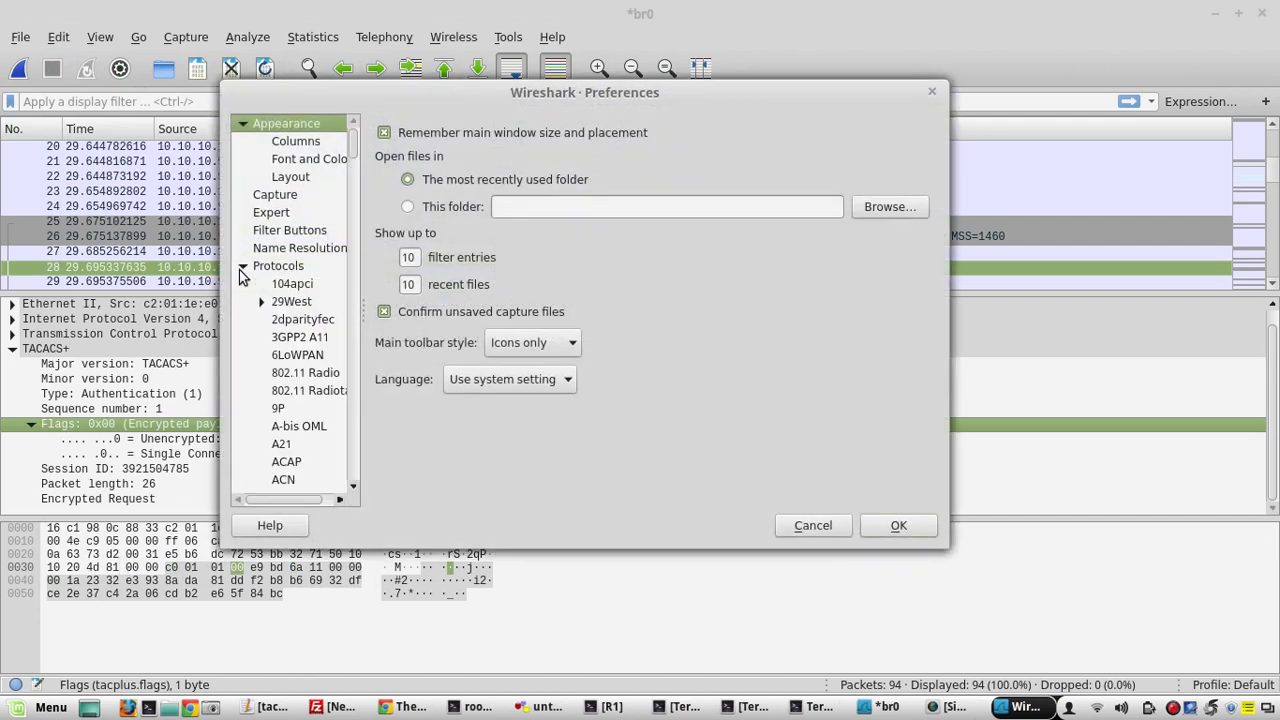
left_click_drag(352, 140, 354, 273)
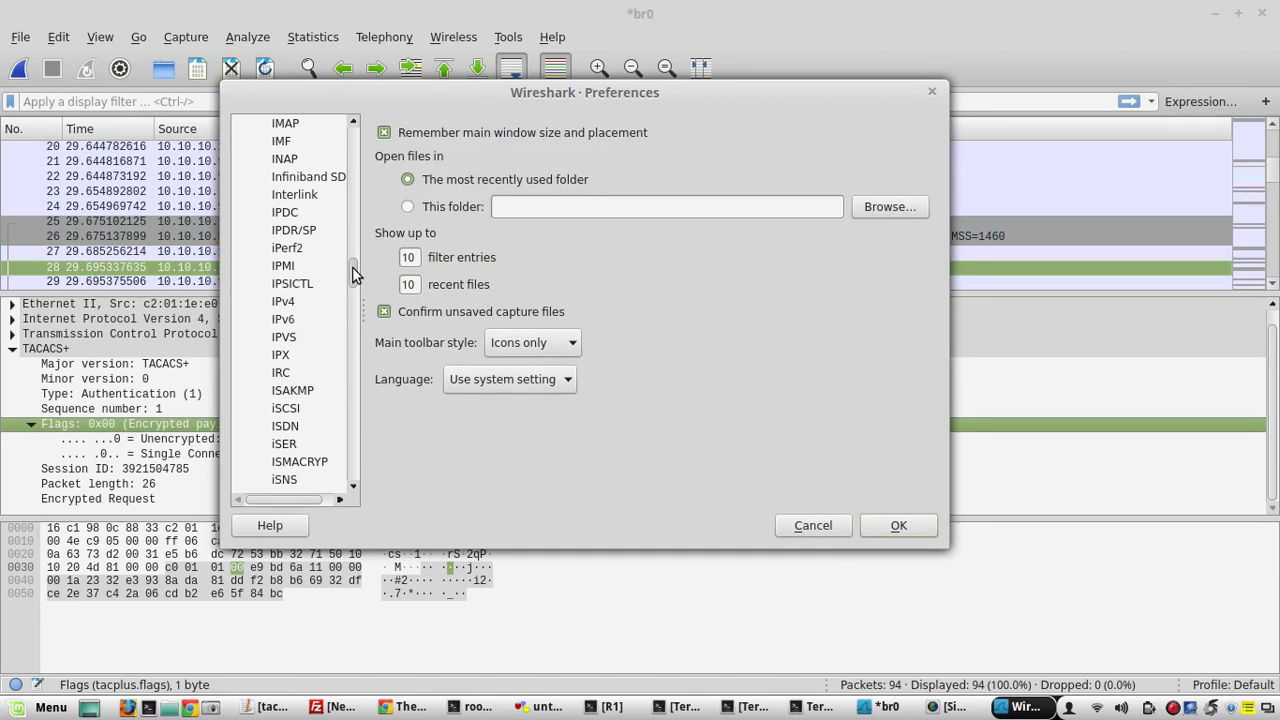
left_click_drag(353, 274, 353, 425)
left_click(299, 373)
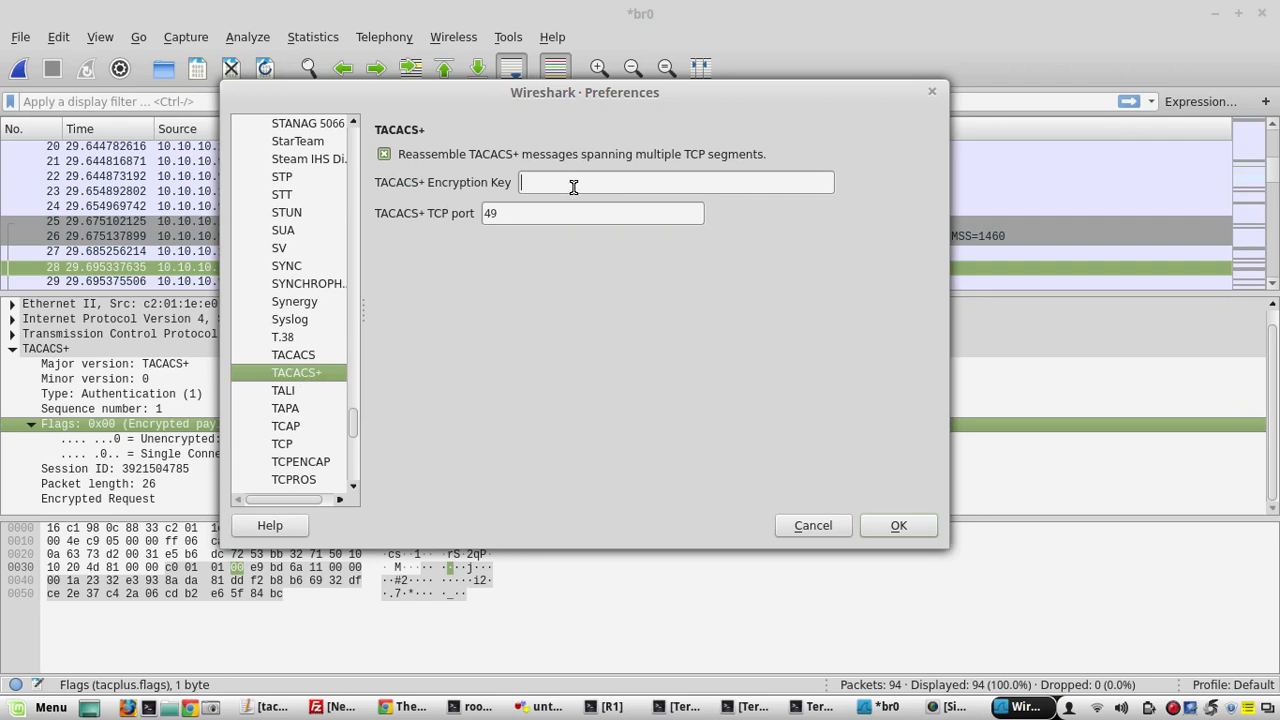
Look up the client key in /etc/tacacs+/tac_plus.conf with vi in the terminal, quit without saving and minimise the terminal
left_click(758, 708)
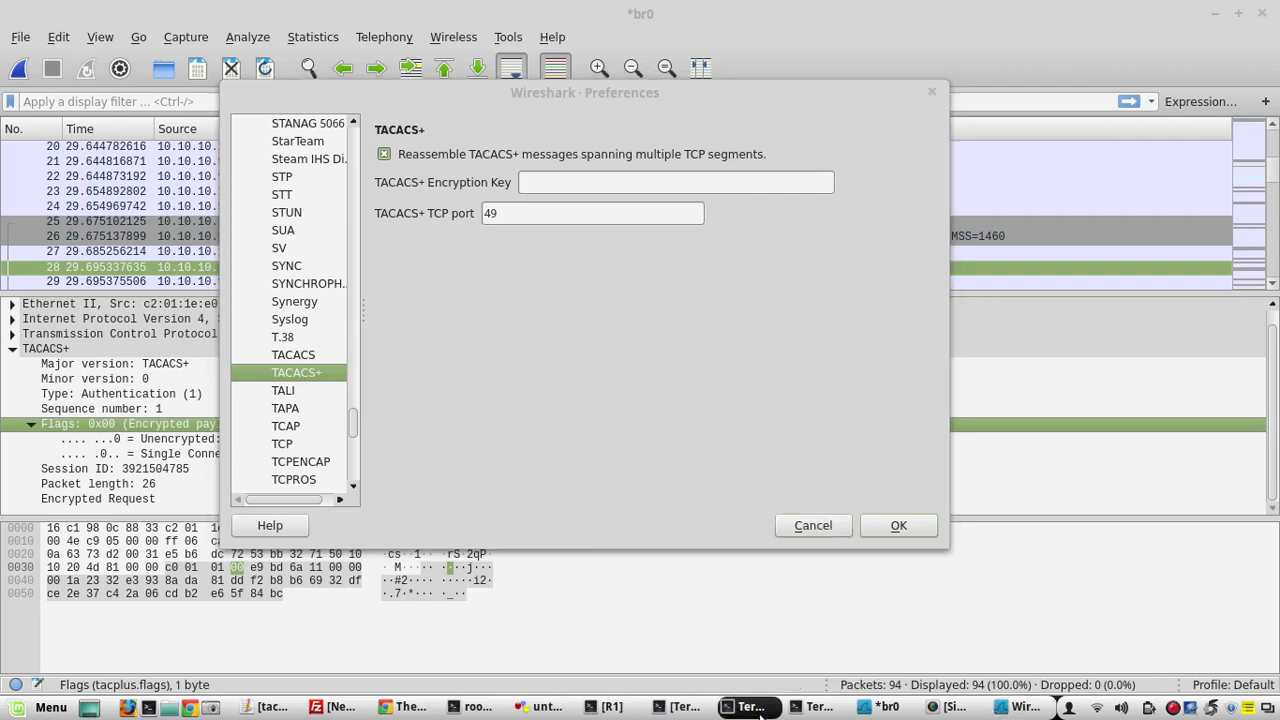
key("Up")
key("Return")
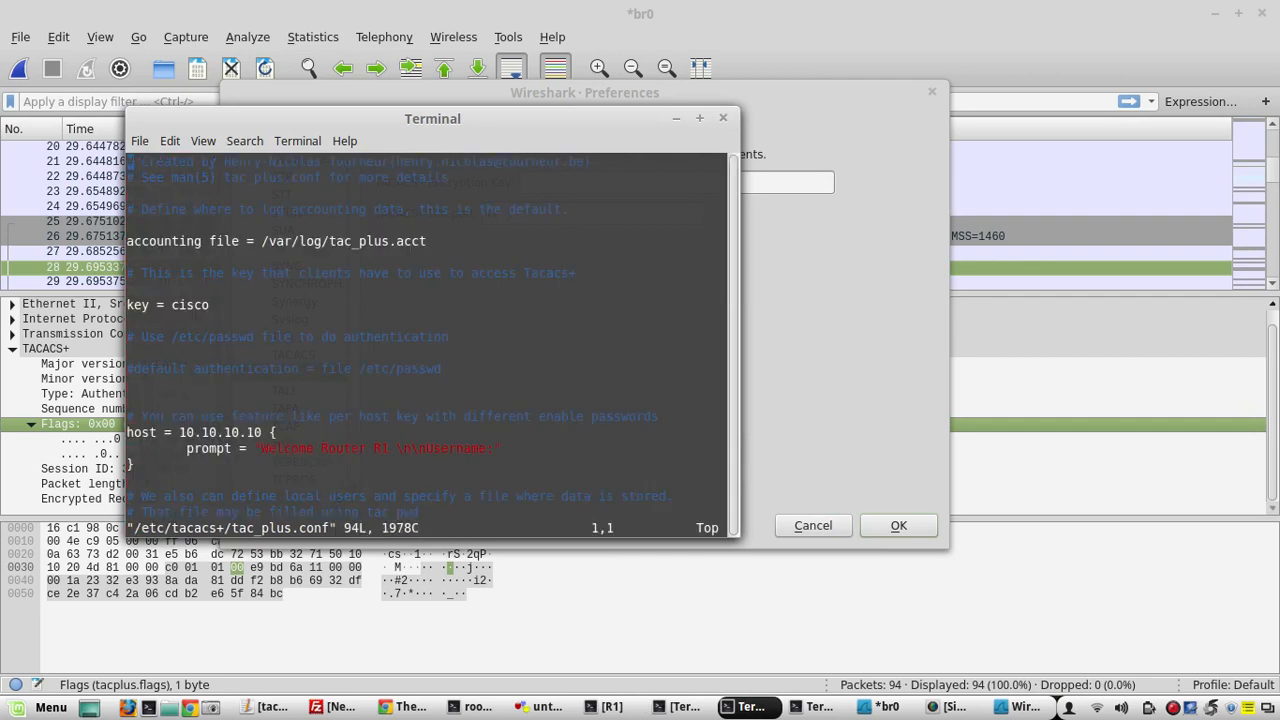
key("Down")
key("Down")
key("Down")
key("Down")
key("Down")
key("Down")
key("Down")
type(":q!")
key("Return")
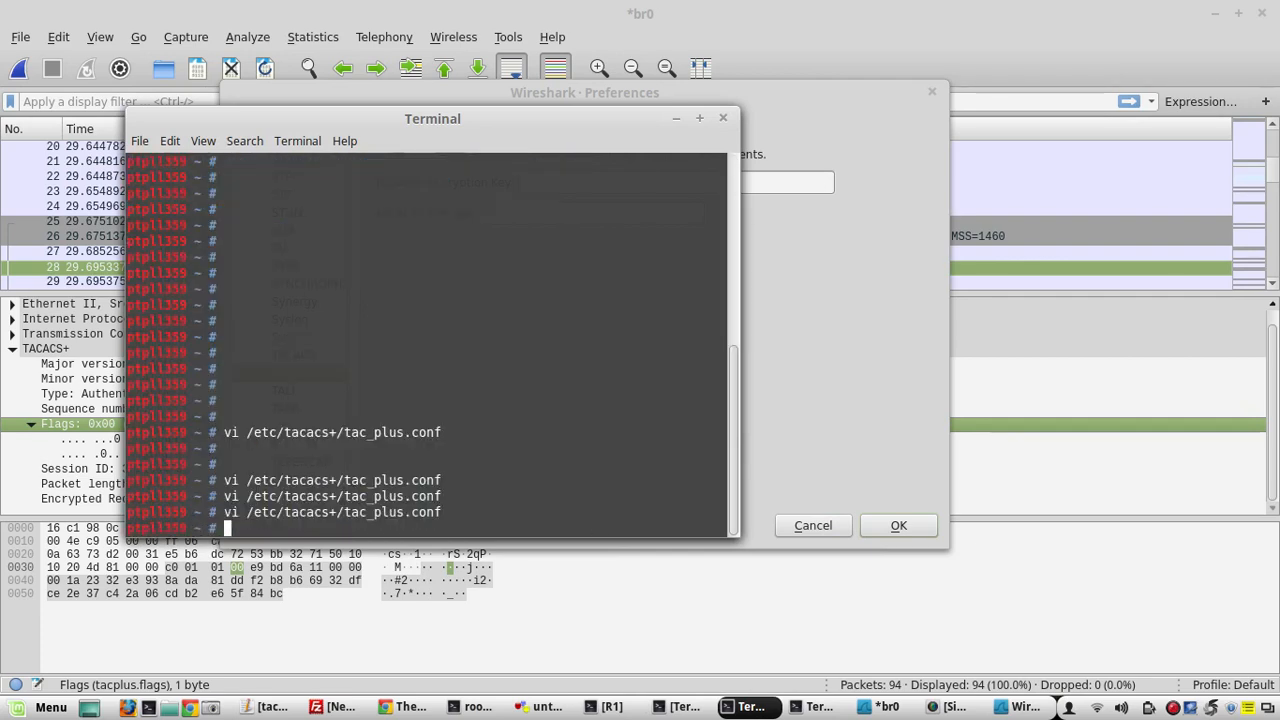
left_click(677, 119)
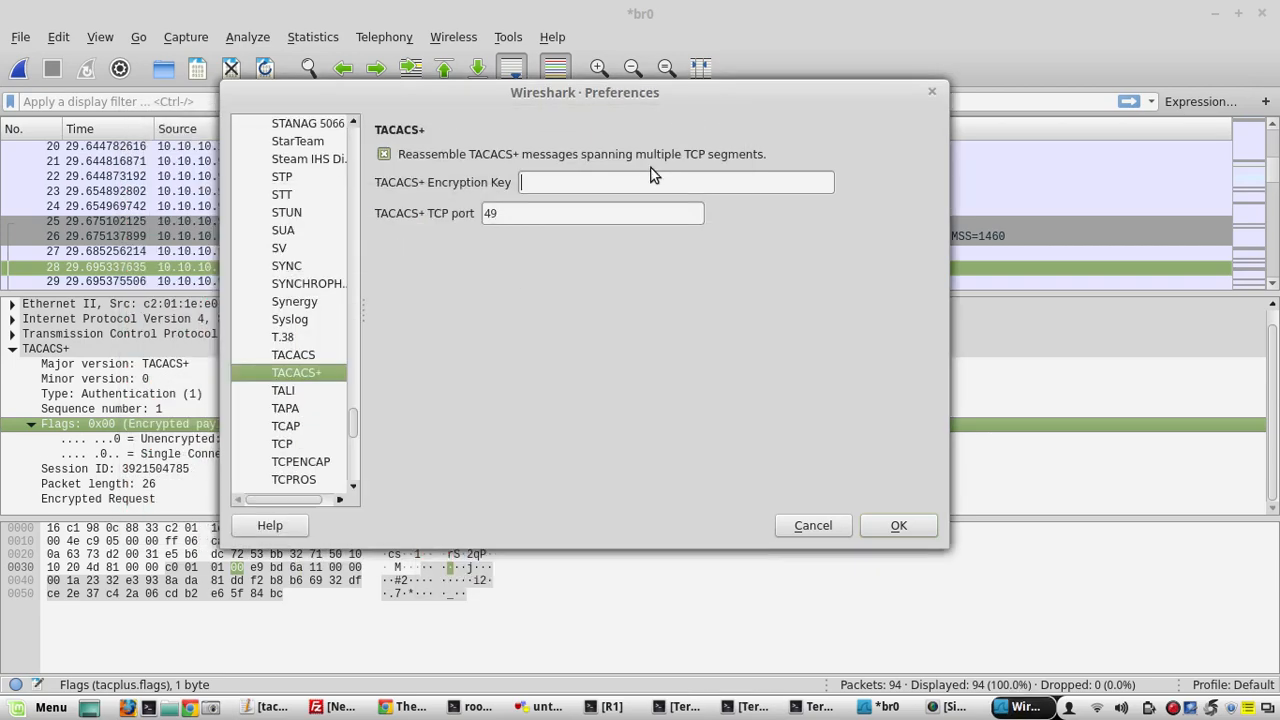
Enter the server's shared key as the TACACS+ Encryption Key and apply the preferences
left_click_drag(565, 84, 1023, 68)
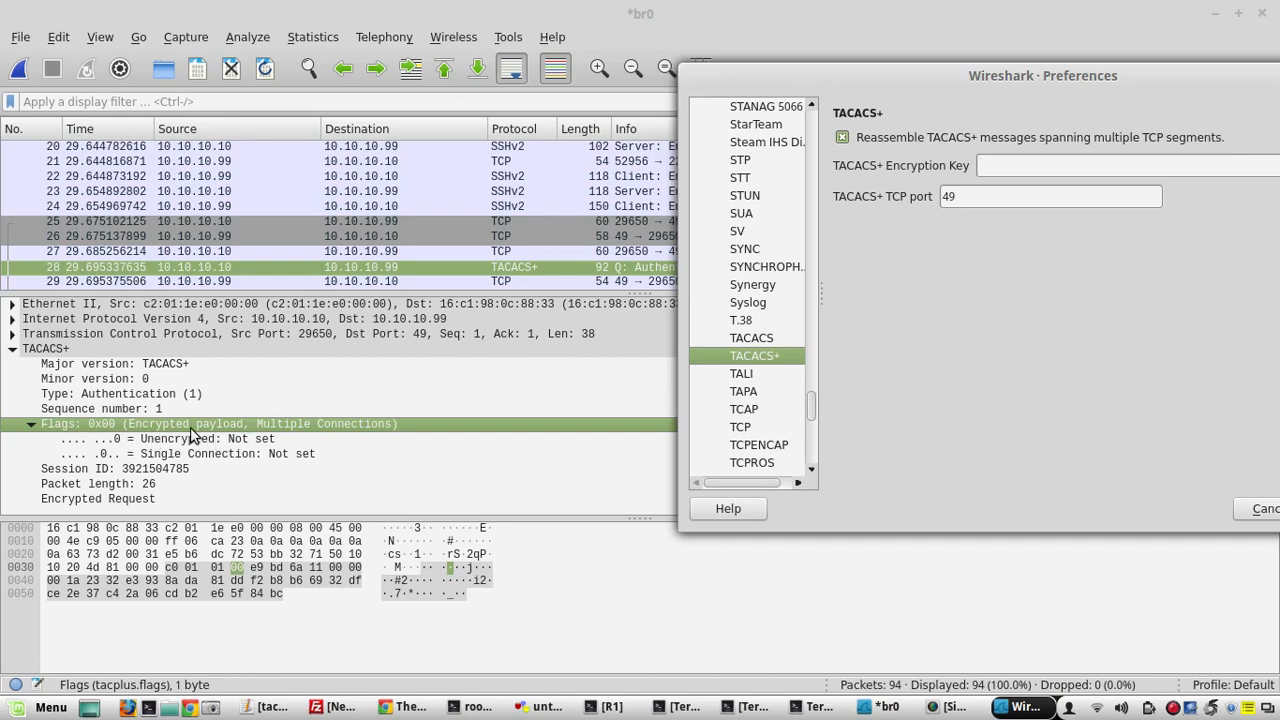
left_click_drag(965, 75, 669, 74)
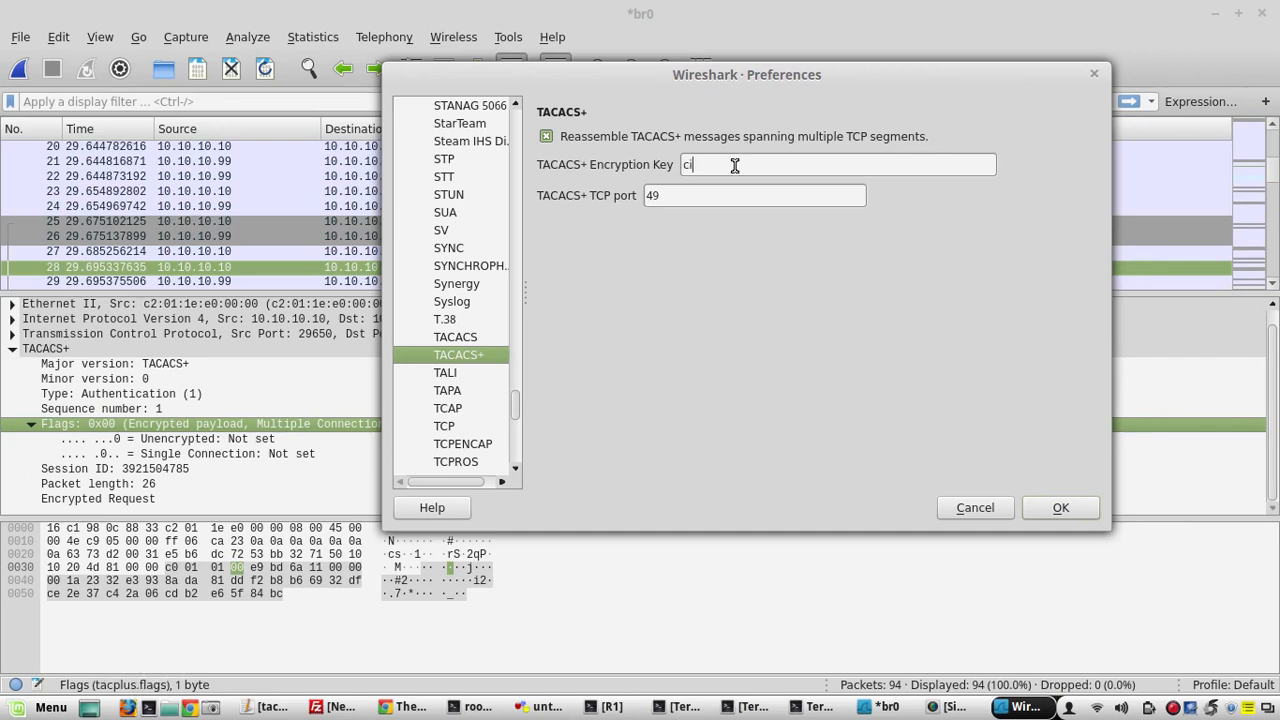
left_click(1060, 508)
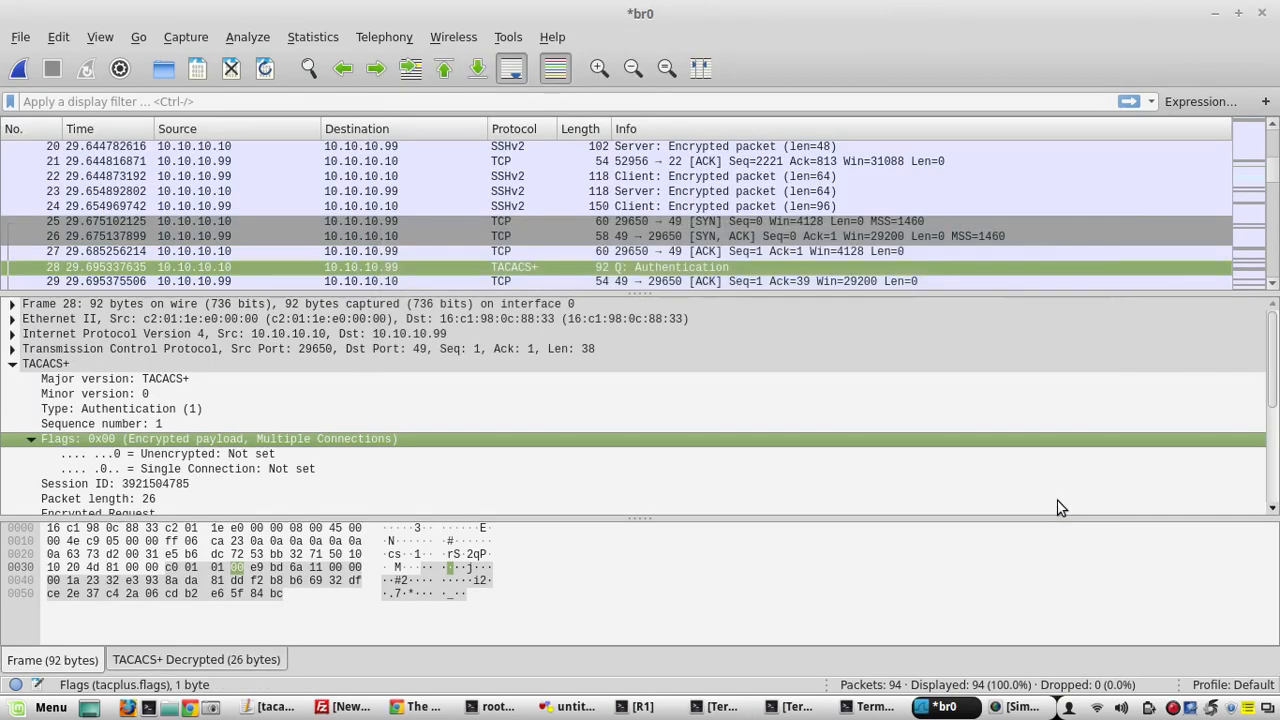
Examine the decrypted bytes of packet 28 and its Decrypted Request fields from the action down to the user
left_click(212, 660)
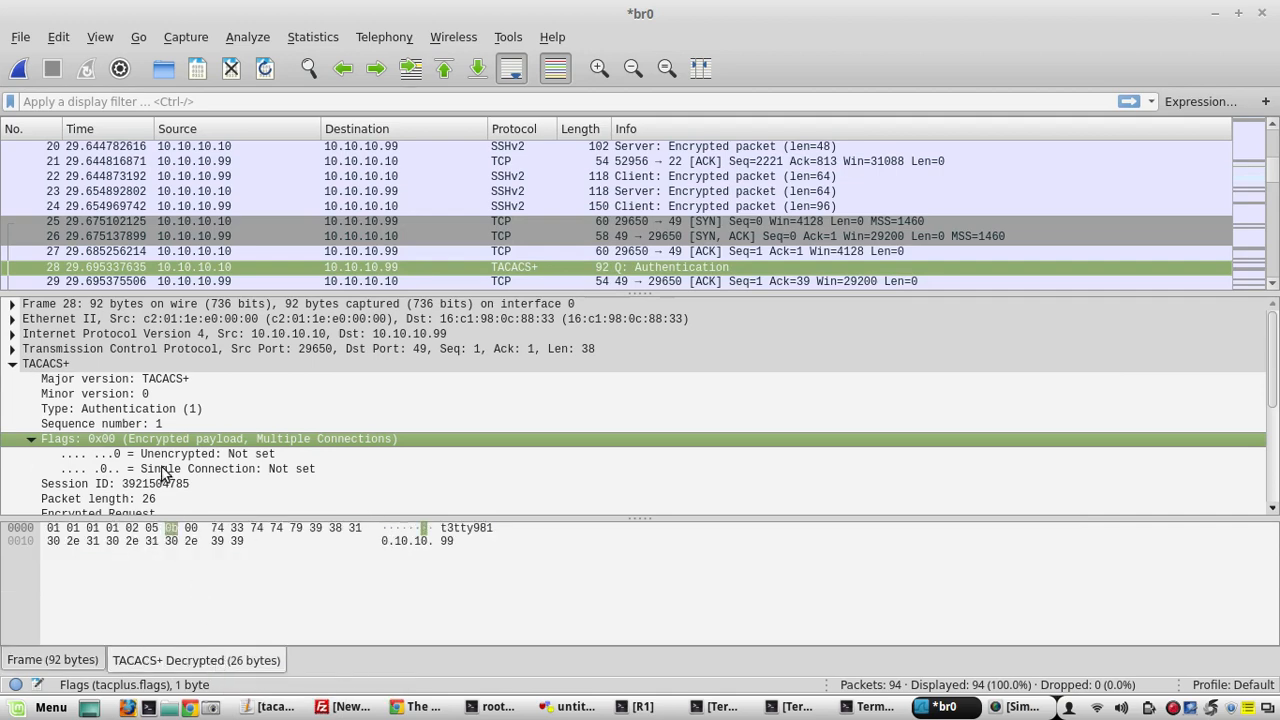
left_click(125, 455)
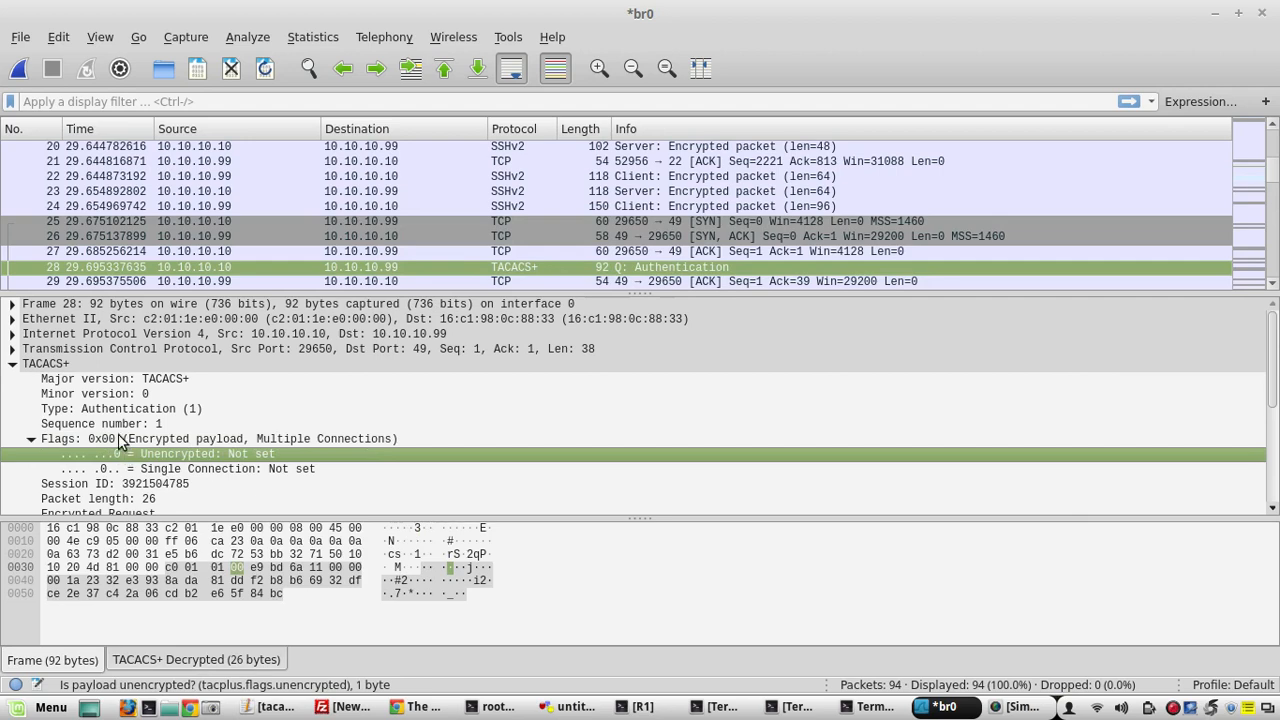
left_click(118, 441)
key("Down")
key("Down")
key("Down")
key("Down")
key("Down")
key("Down")
key("Down")
key("Down")
key("Down")
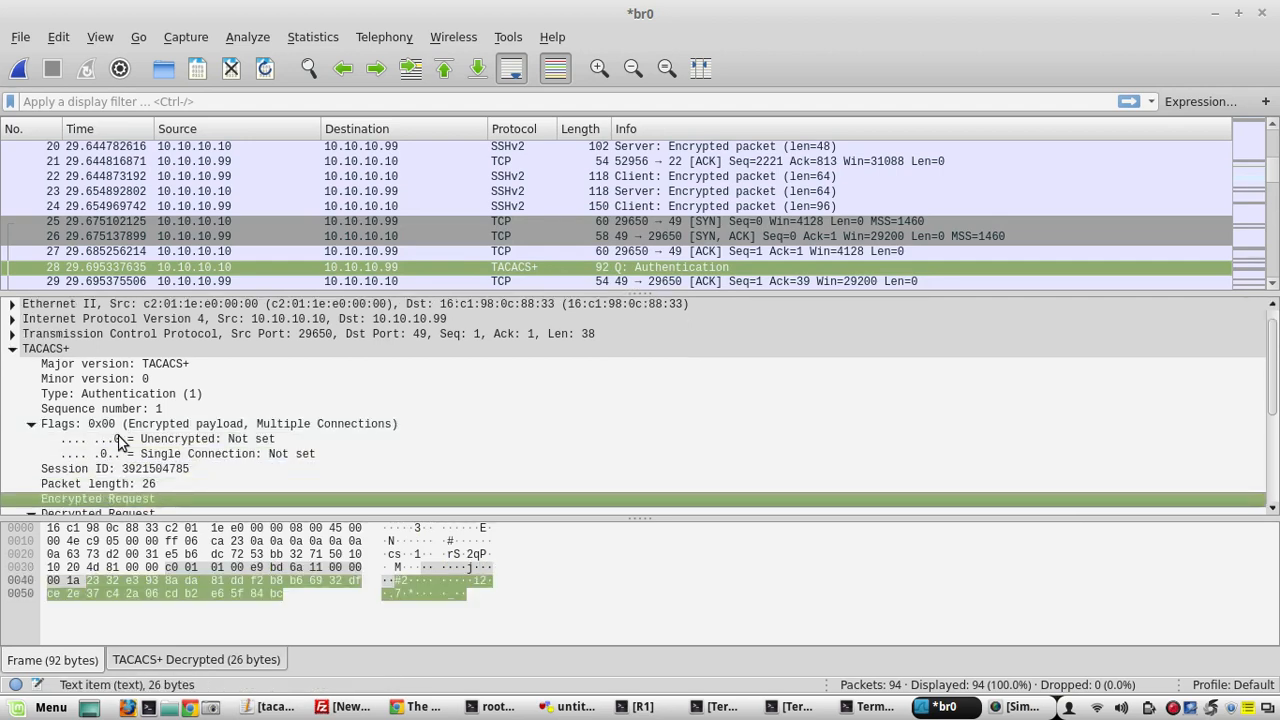
key("Down")
key("Down")
key("Down")
key("Down")
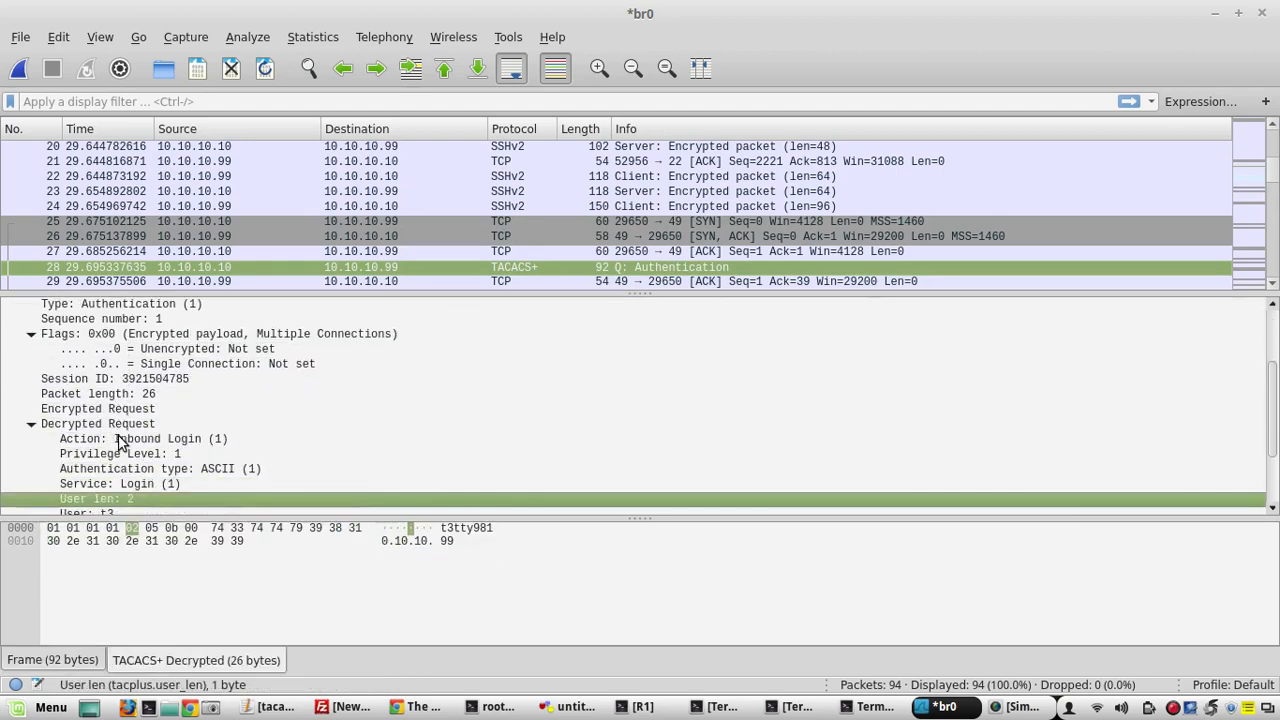
key("Up")
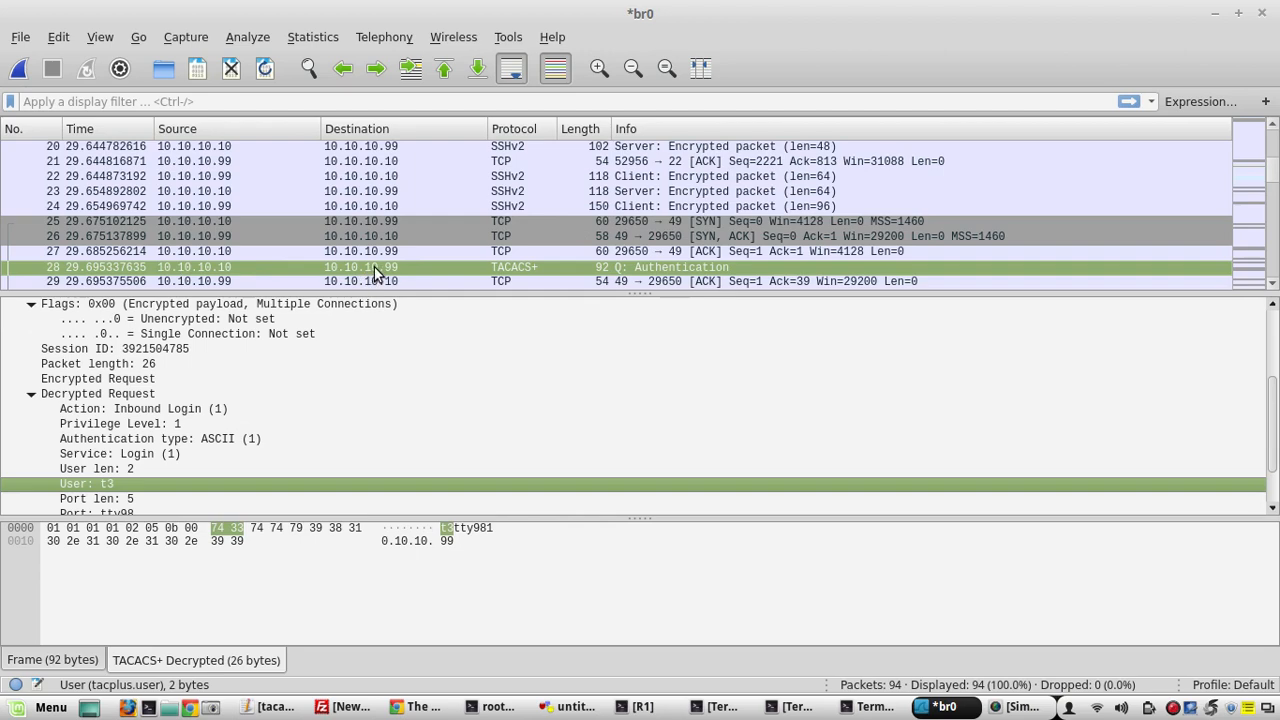
Move on to the TACACS+ authentication reply, packet 30, and check its header flags against the neighbouring SSH packet
key("Down")
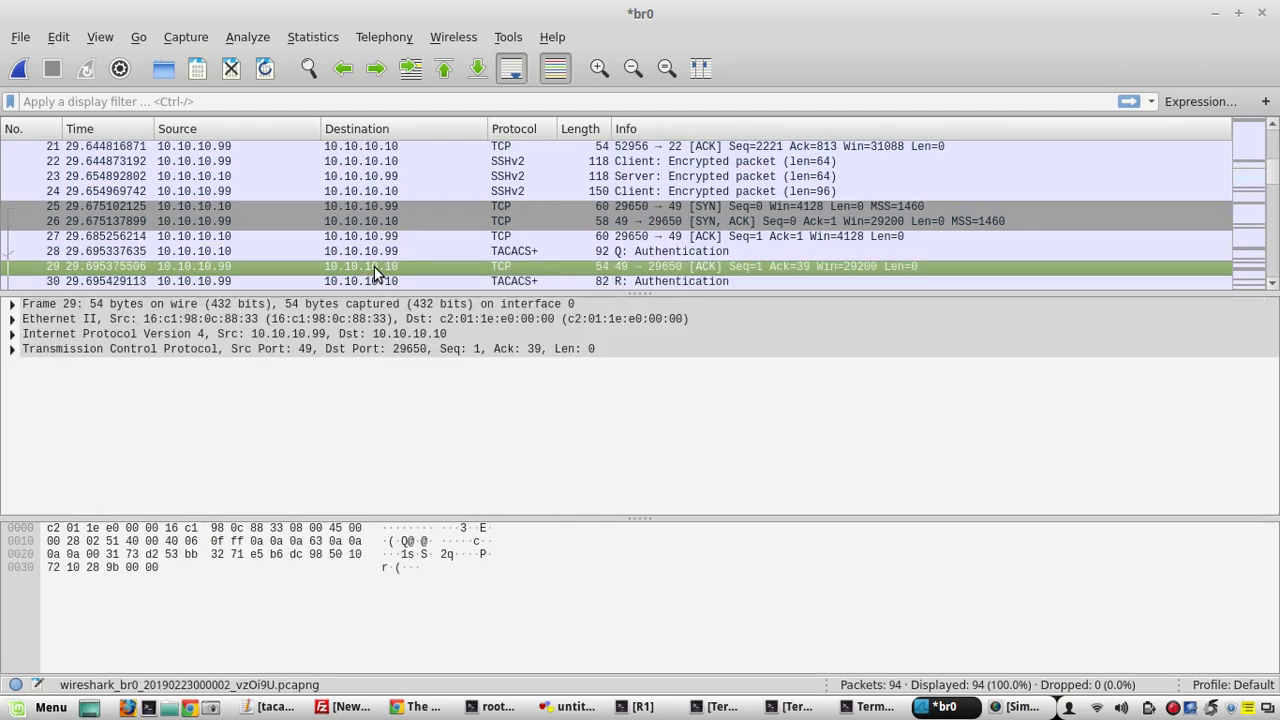
key("Down")
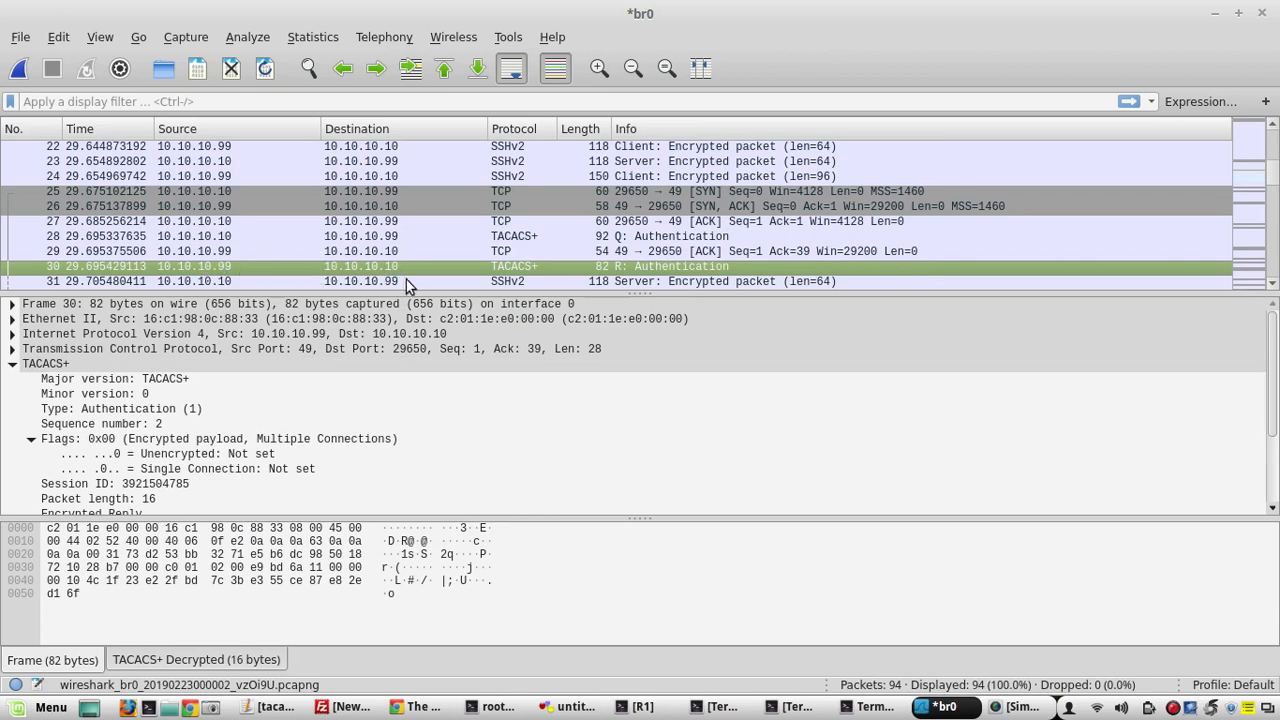
left_click(150, 442)
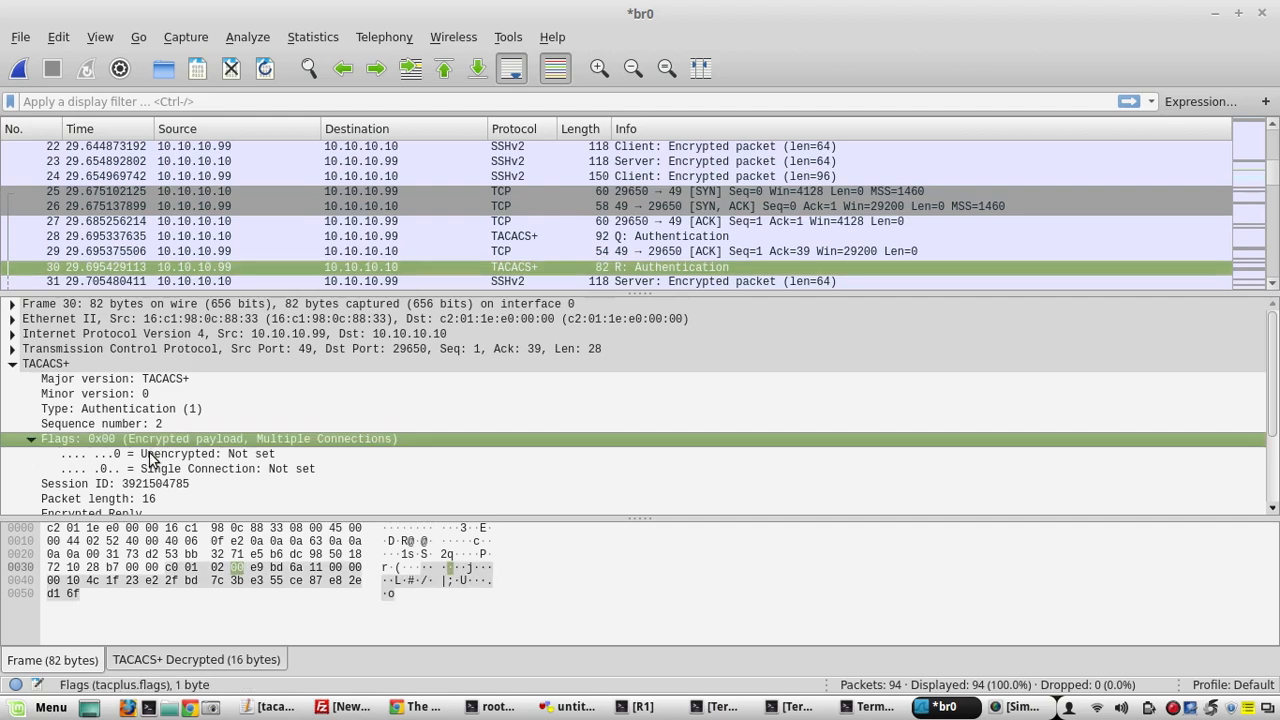
left_click(193, 282)
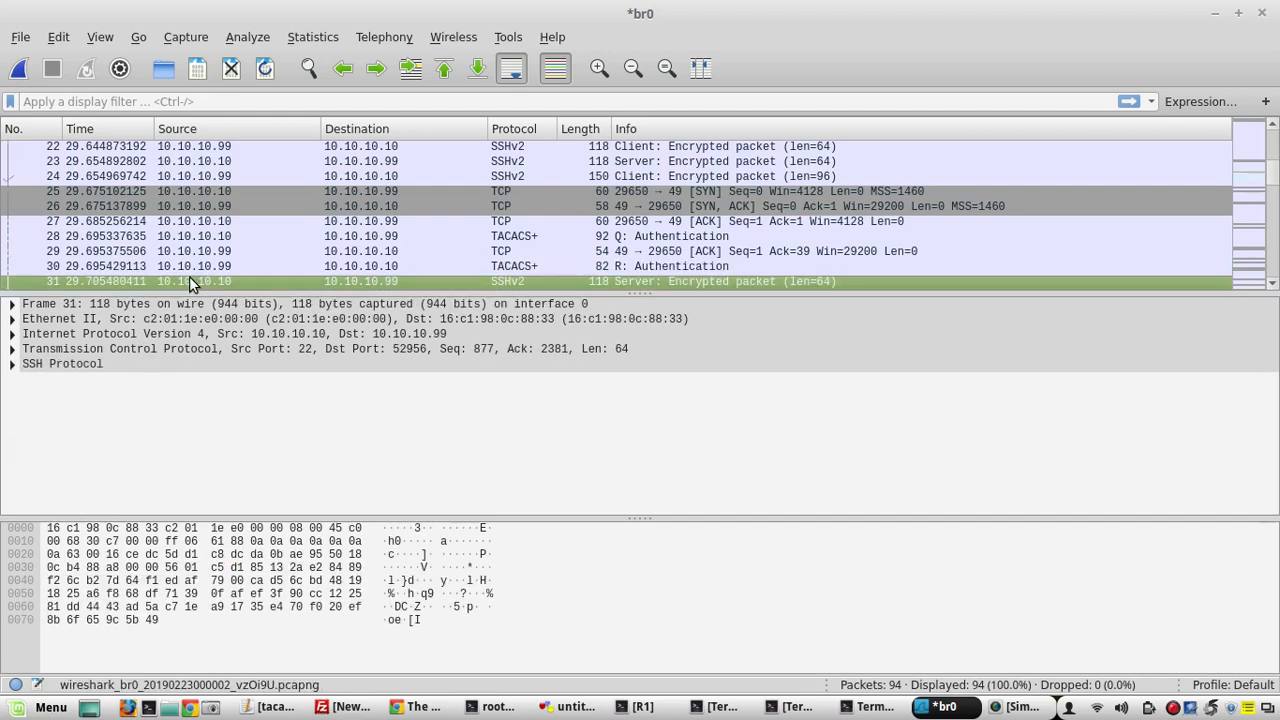
left_click(187, 268)
scroll(187, 272, "down", 1)
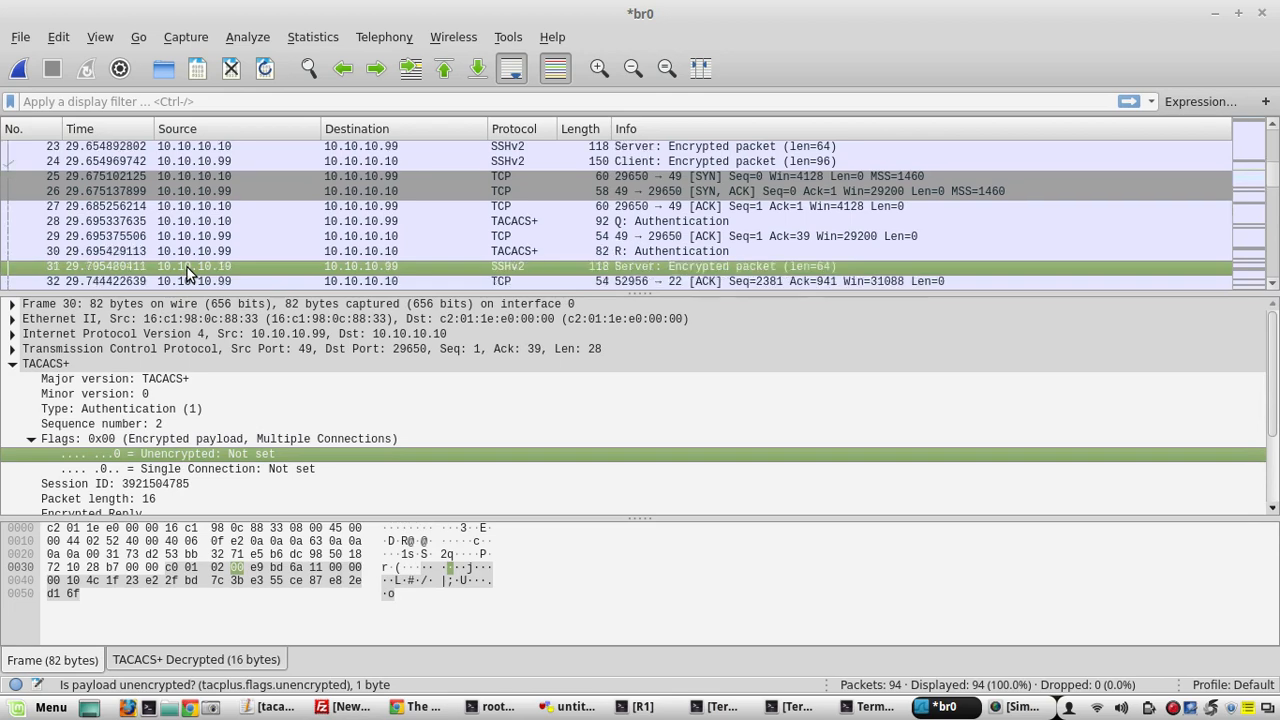
left_click(187, 272)
left_click(209, 251)
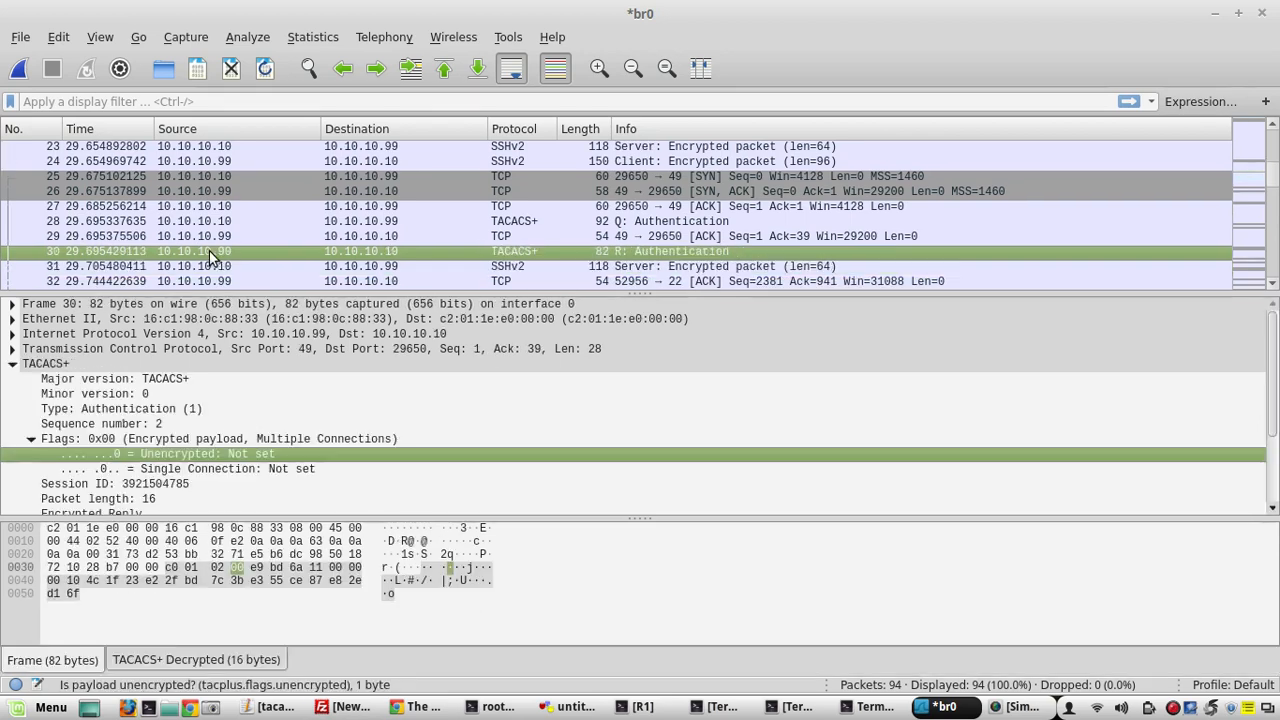
Examine packet 30's decrypted bytes and its TACACS+ fields from the flags down to the Decrypted Reply status
left_click(187, 660)
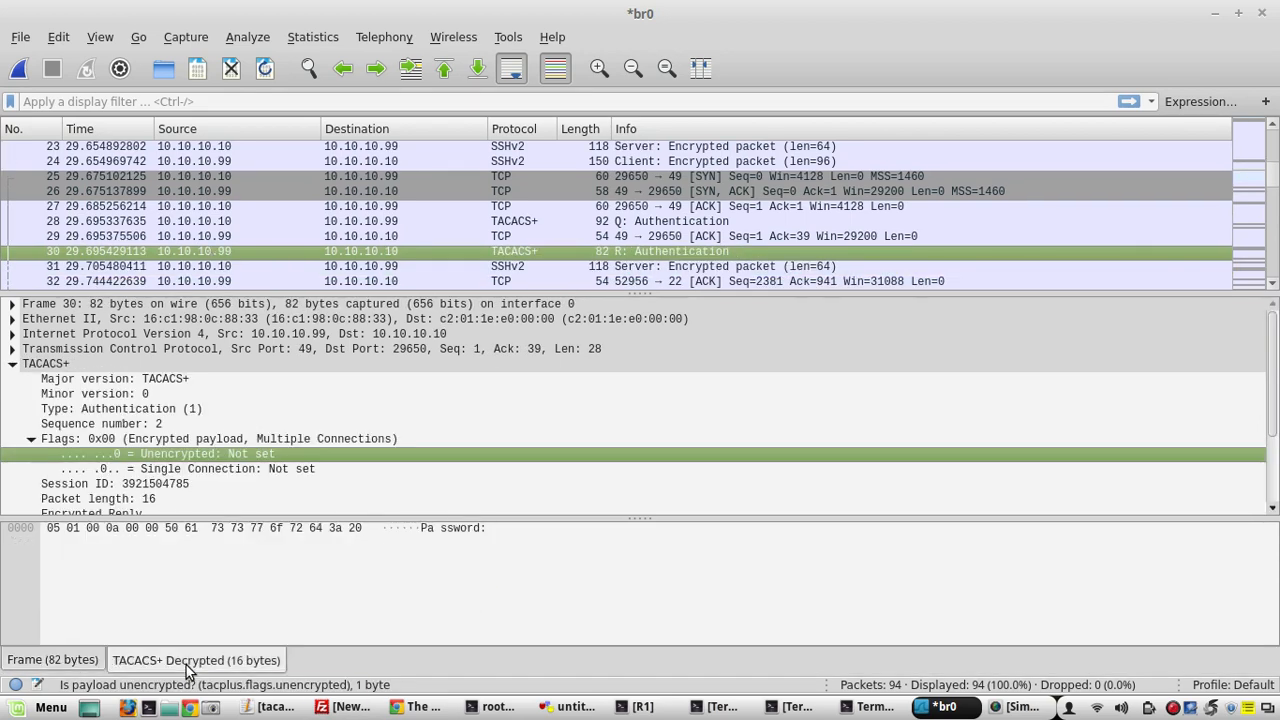
left_click(249, 466)
key("Down")
key("Down")
key("Down")
key("Down")
key("Down")
key("Down")
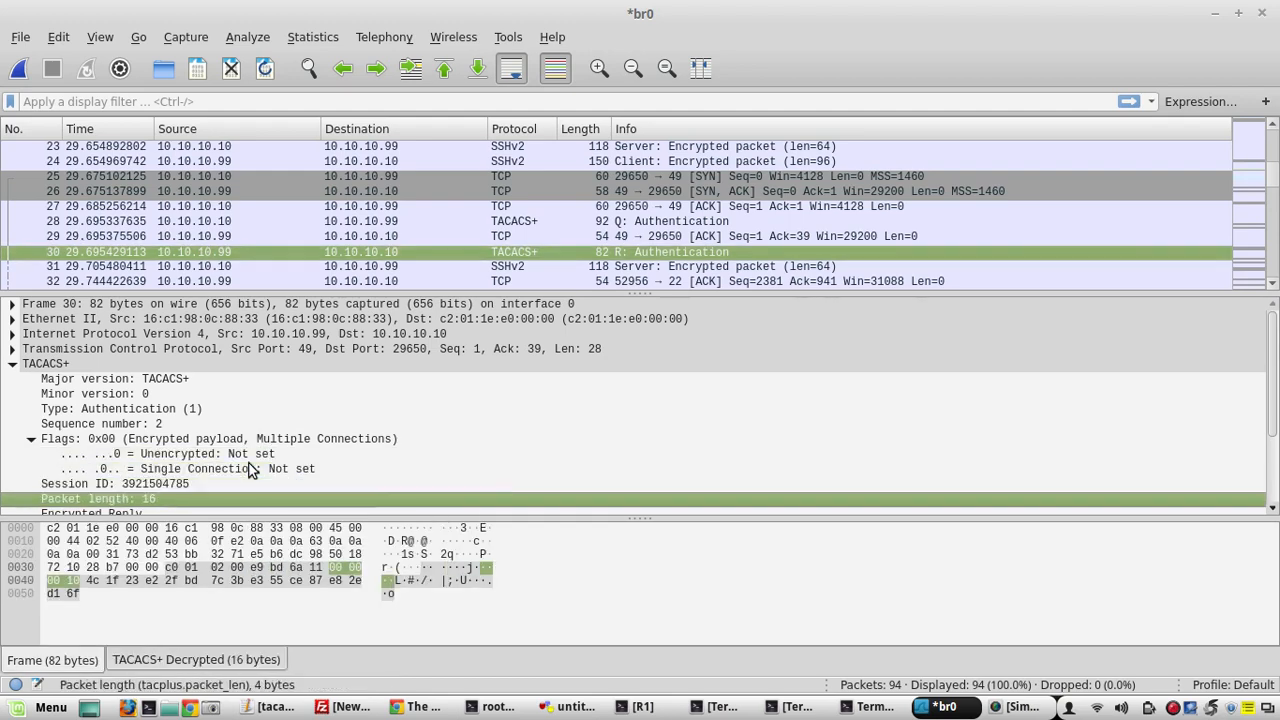
key("Up")
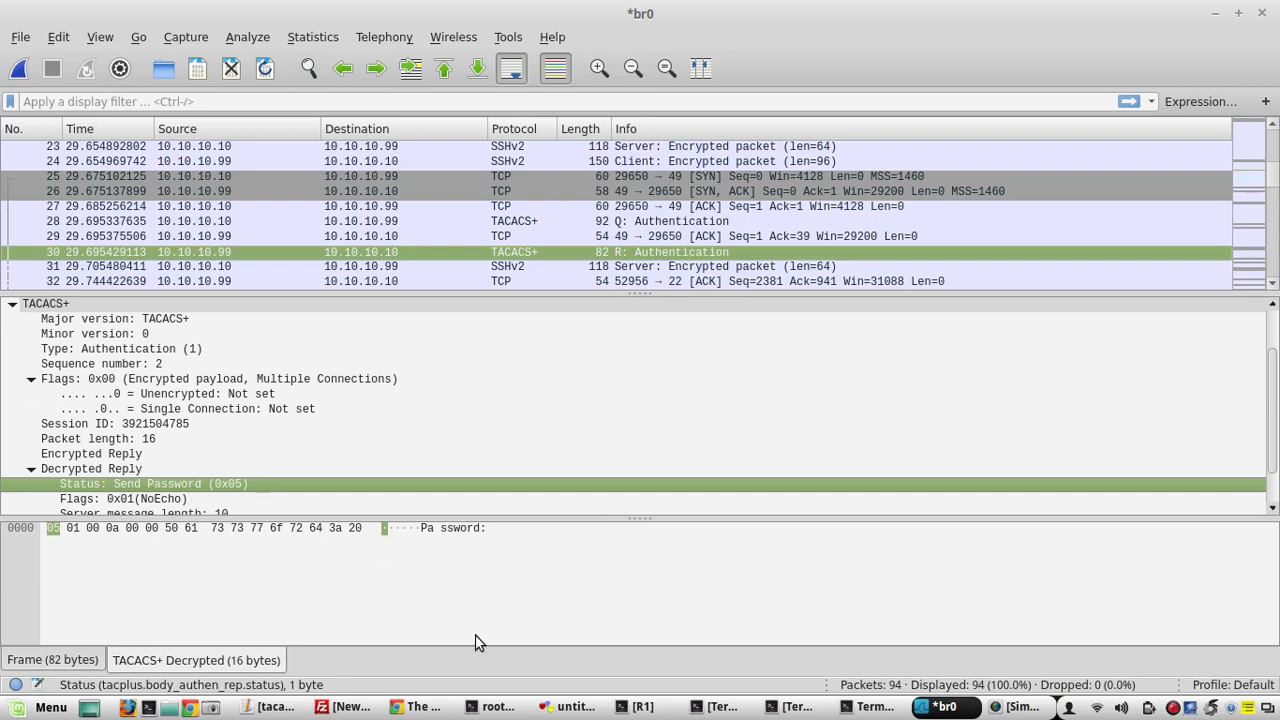
Look up section 3.4, The TACACS+ Packet Header, in the protocol draft in Chrome and return to Wireshark
left_click(424, 707)
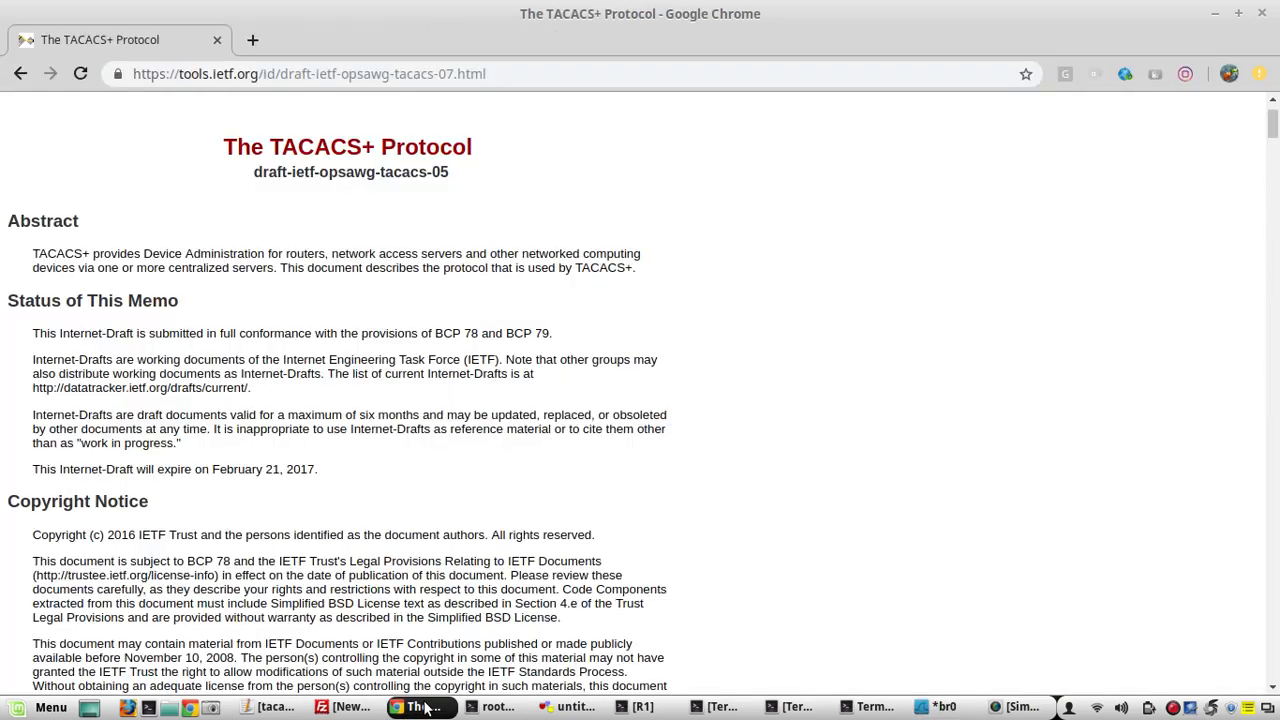
left_click_drag(1274, 128, 1276, 220)
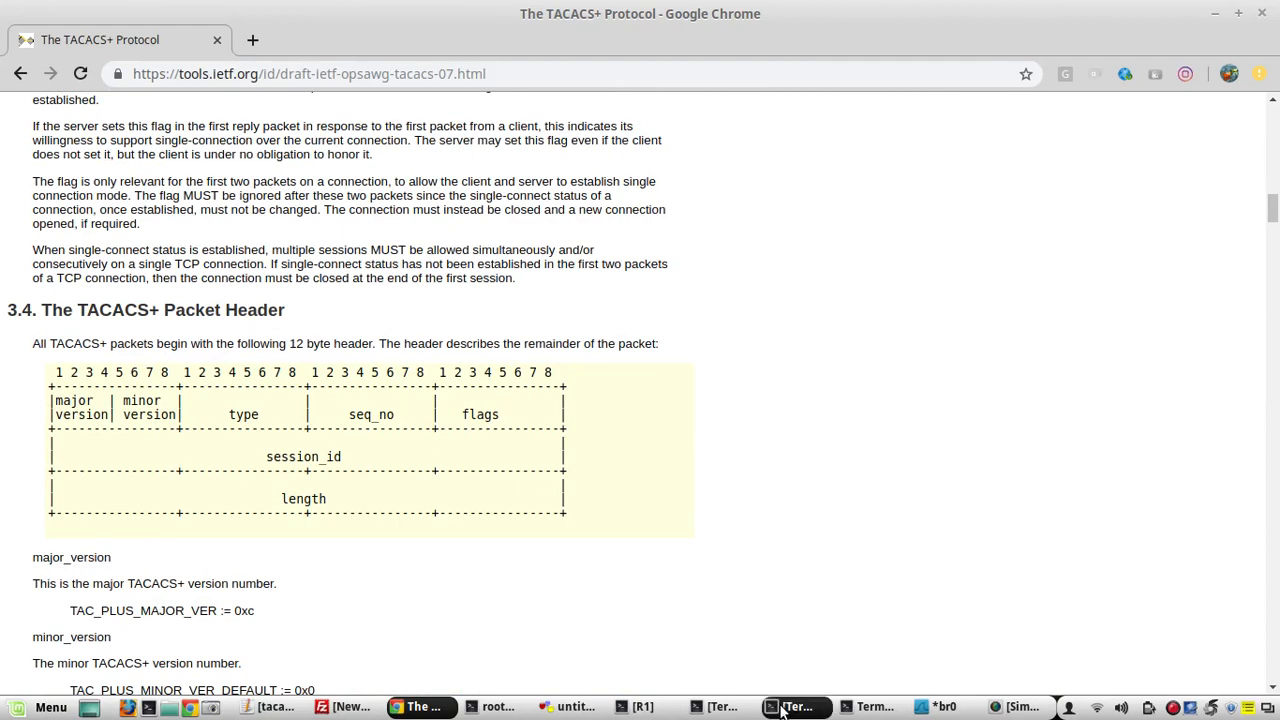
left_click(970, 706)
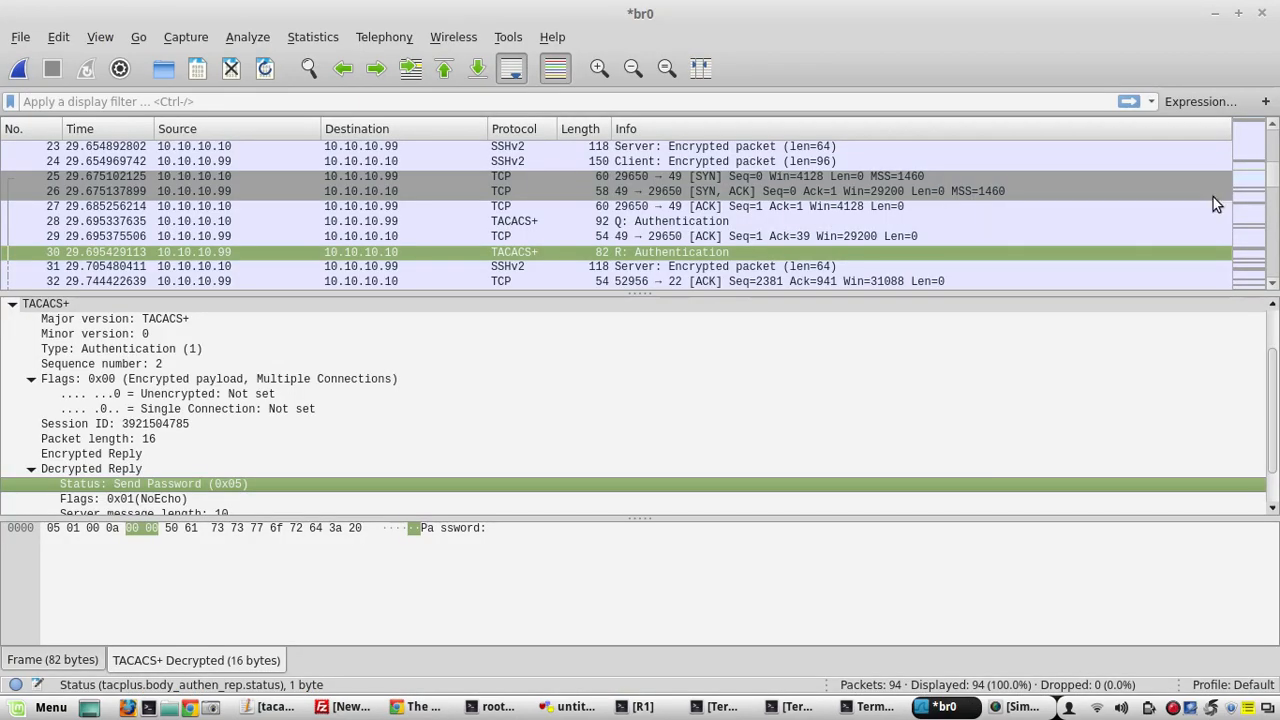
Select packet 28, collapse its Decrypted Request and place the Wireshark window beside the draft's packet header diagram
scroll(1274, 178, "up", 1)
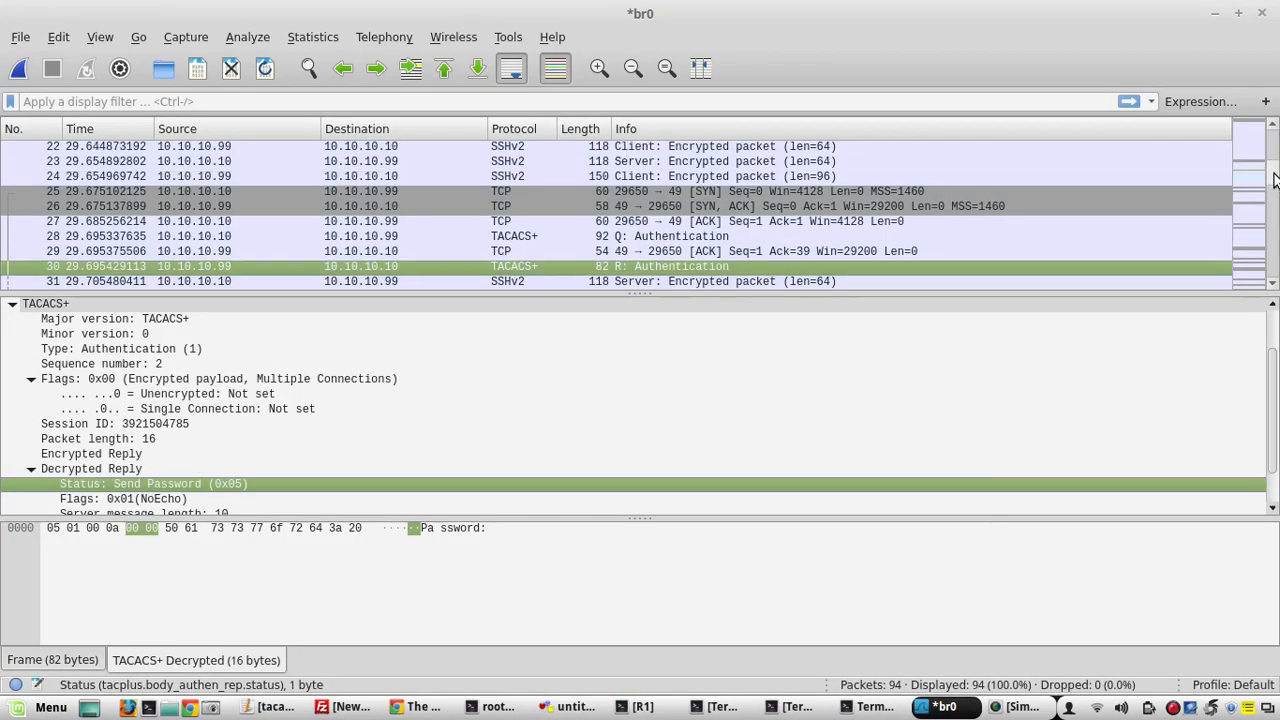
left_click(727, 237)
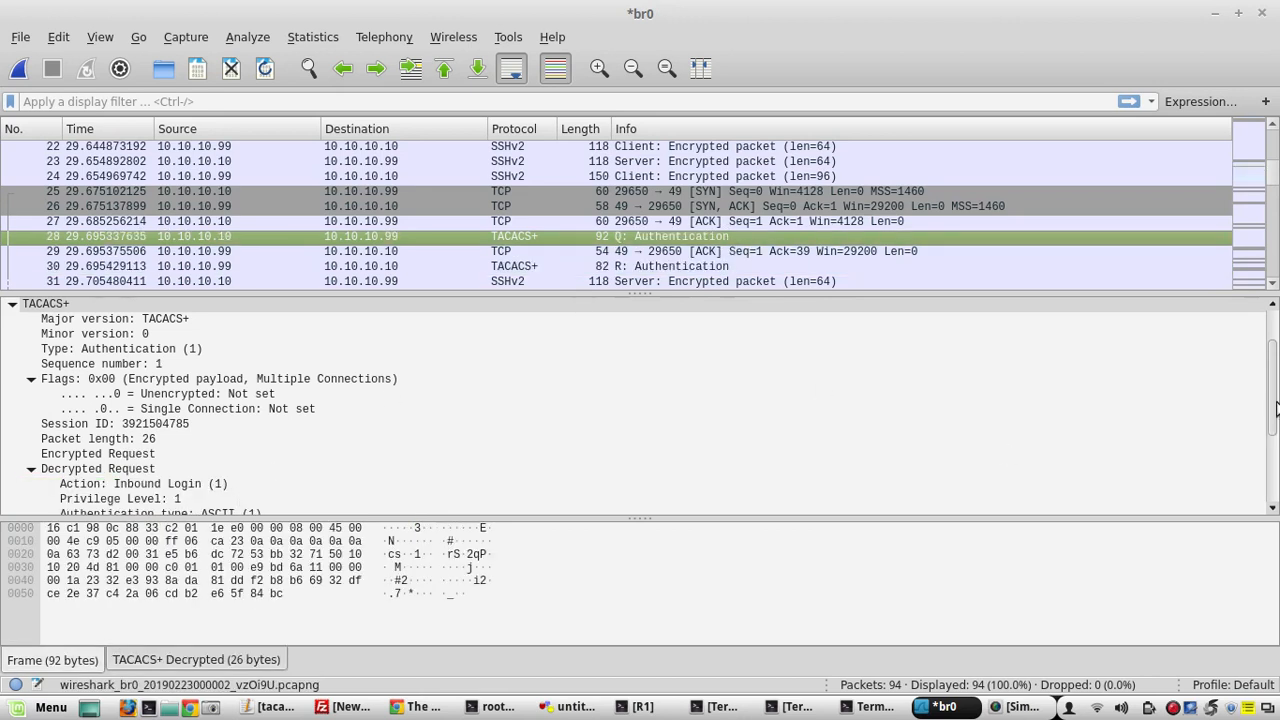
scroll(1276, 405, "down", 3)
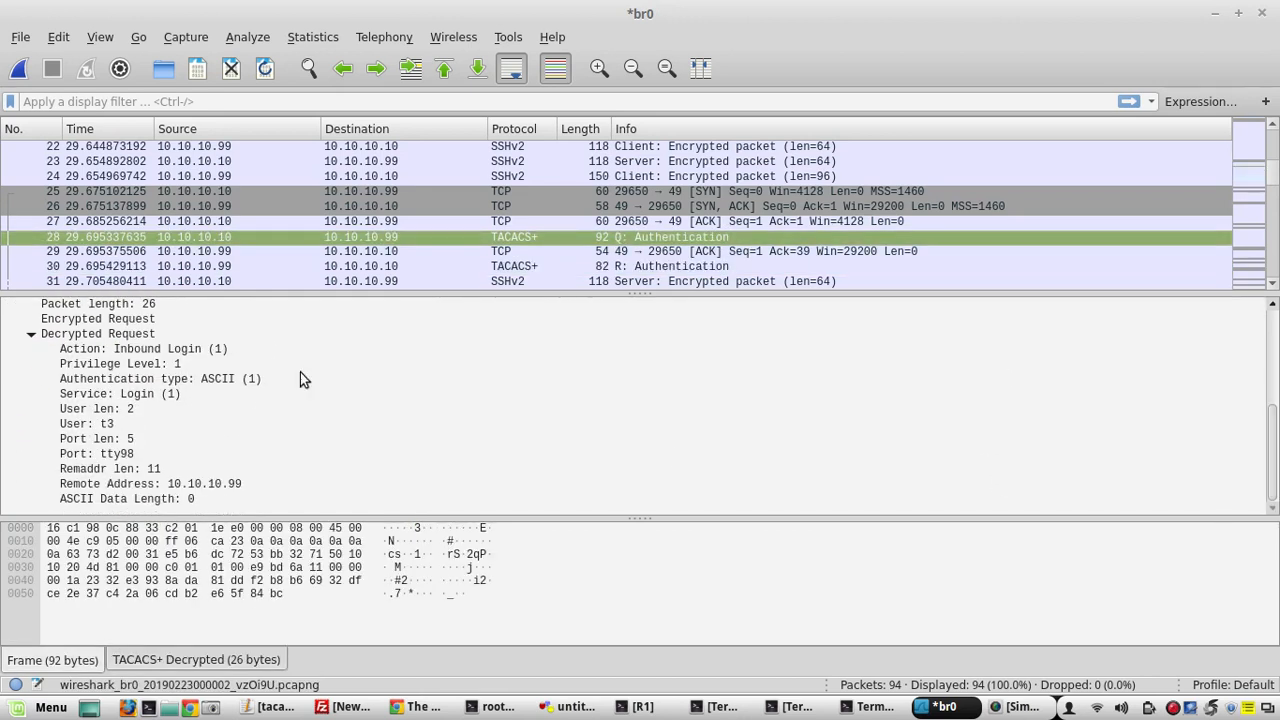
left_click(33, 336)
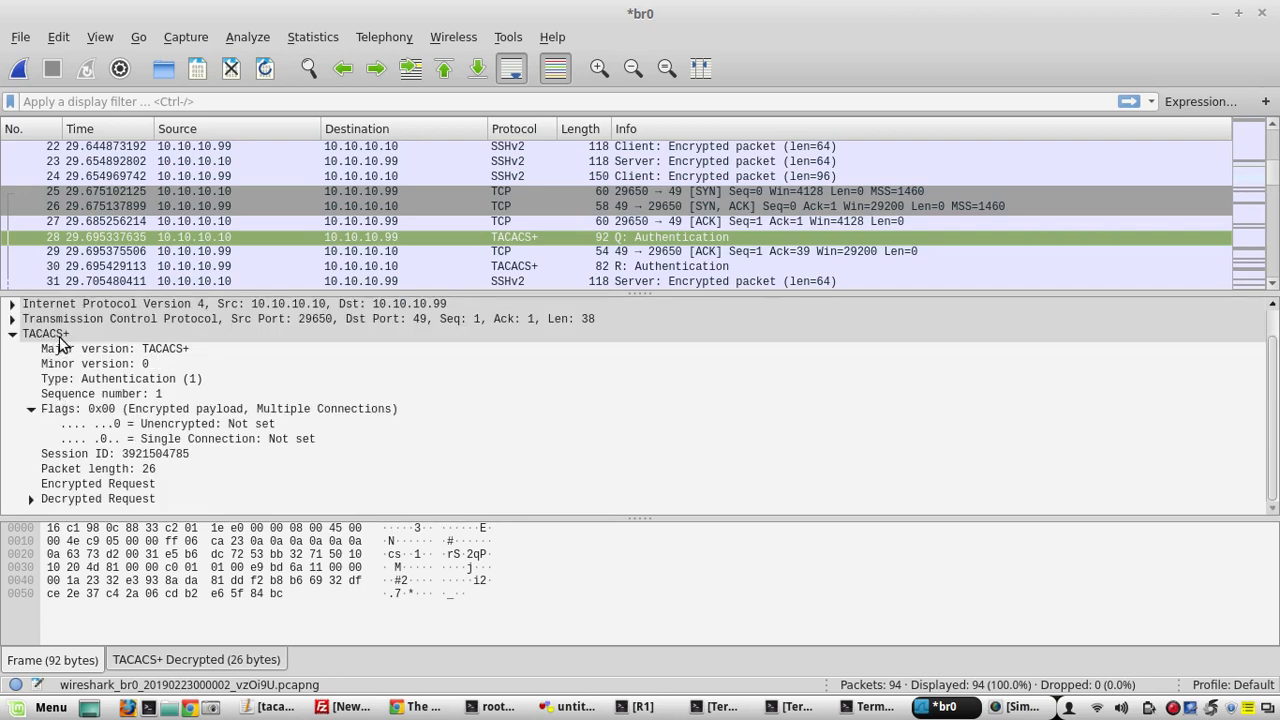
left_click(58, 336)
left_click_drag(310, 18, 908, 64)
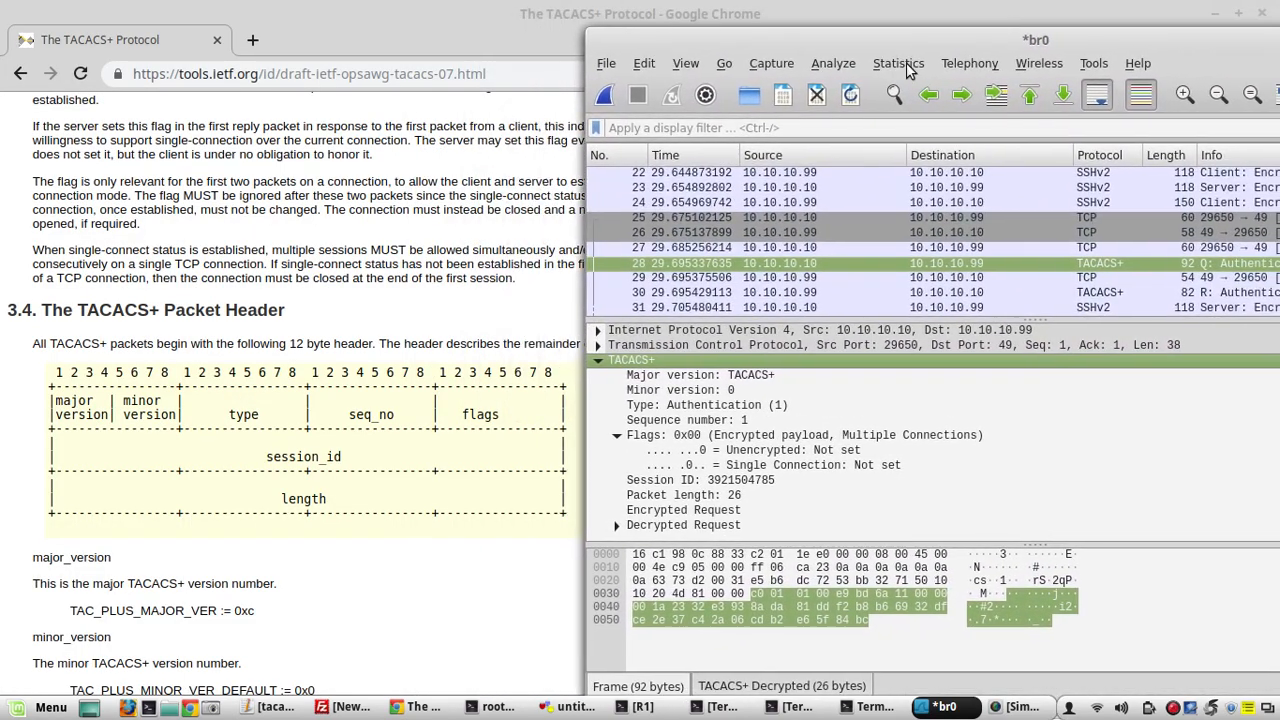
Compare packet 28's major and minor version fields and their shared byte with the draft's header diagram
left_click(722, 374)
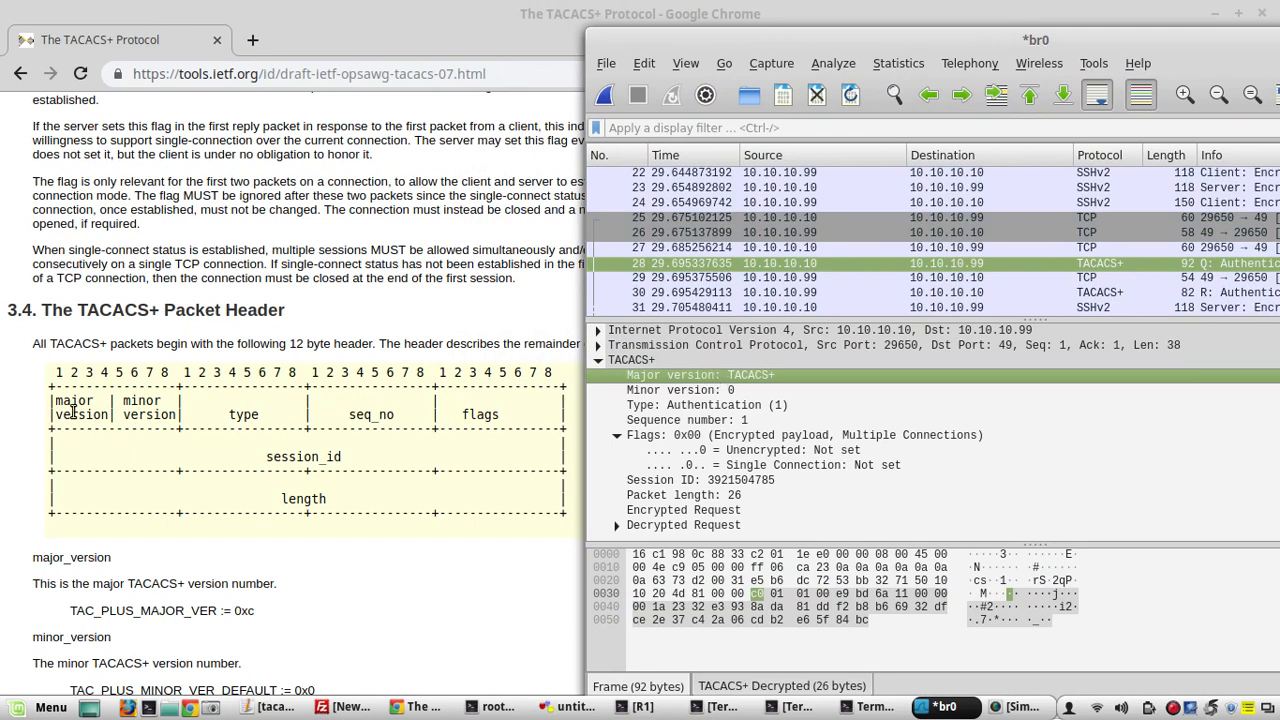
left_click(737, 389)
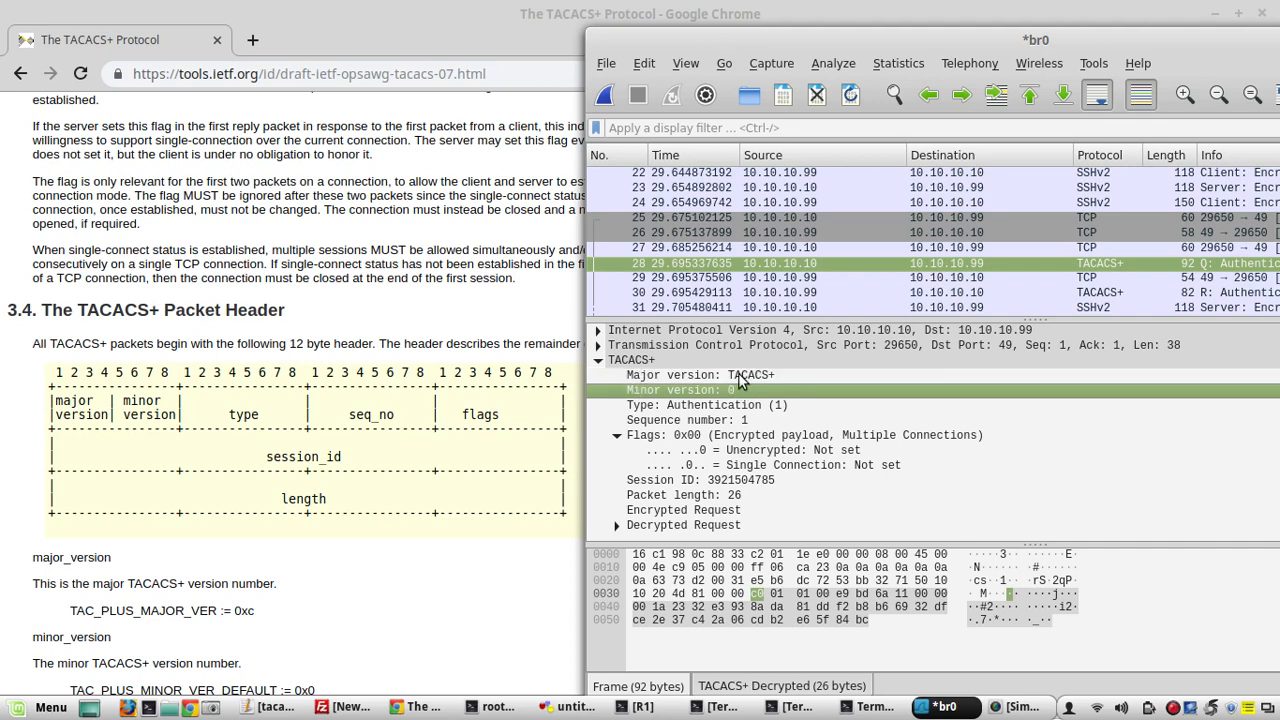
key("Up")
left_click(739, 391)
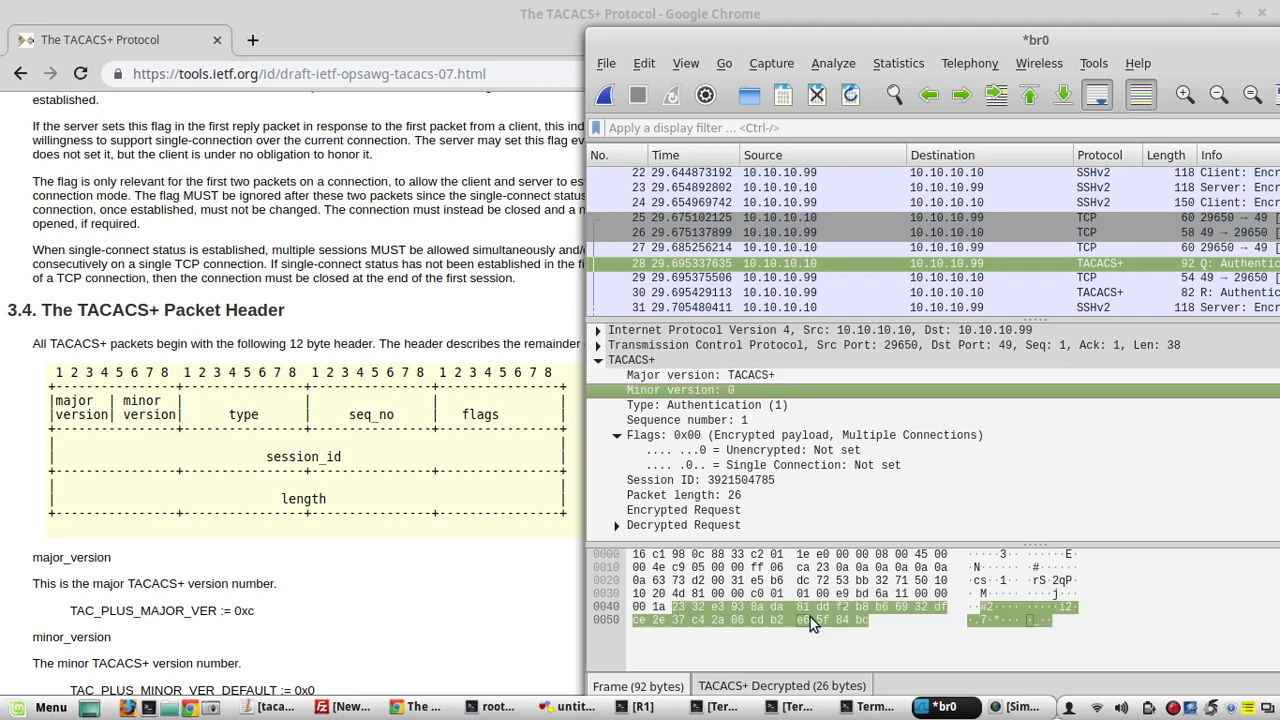
left_click(737, 376)
left_click(717, 391)
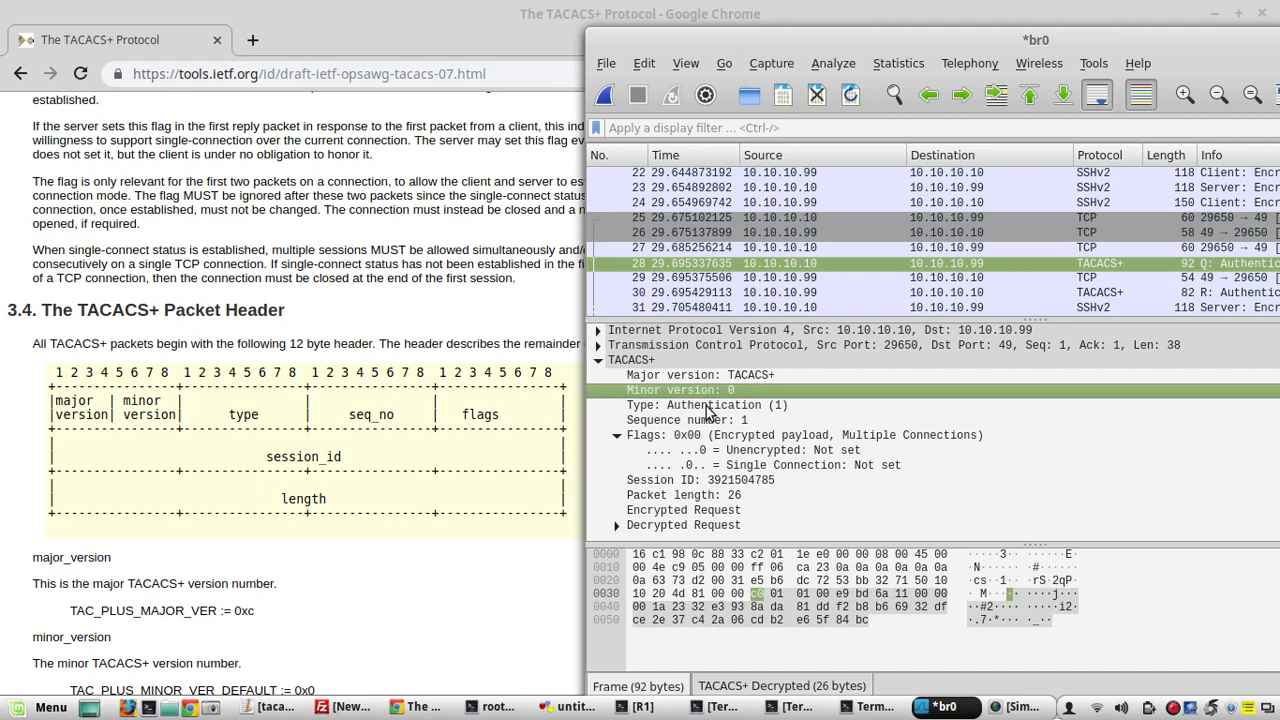
Compare packet 28's type, sequence number, flags, session ID and length with the header diagram, ending at the Encrypted Request
left_click(707, 408)
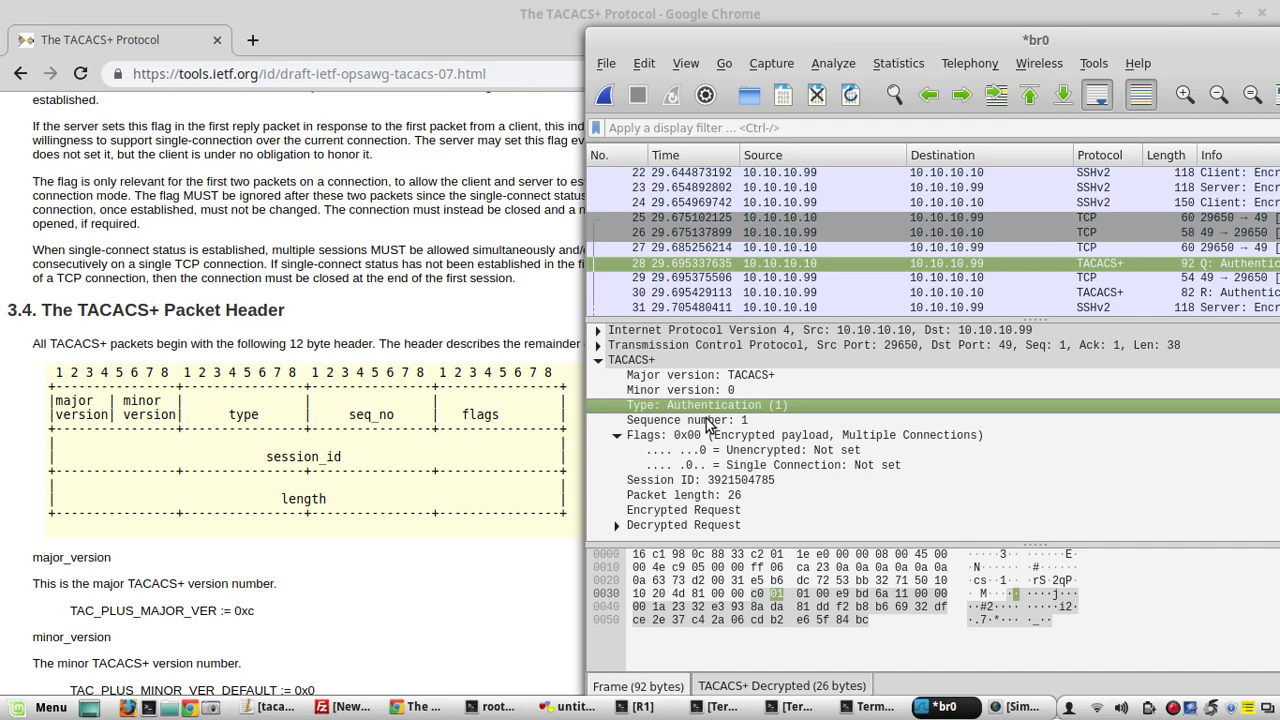
left_click(707, 421)
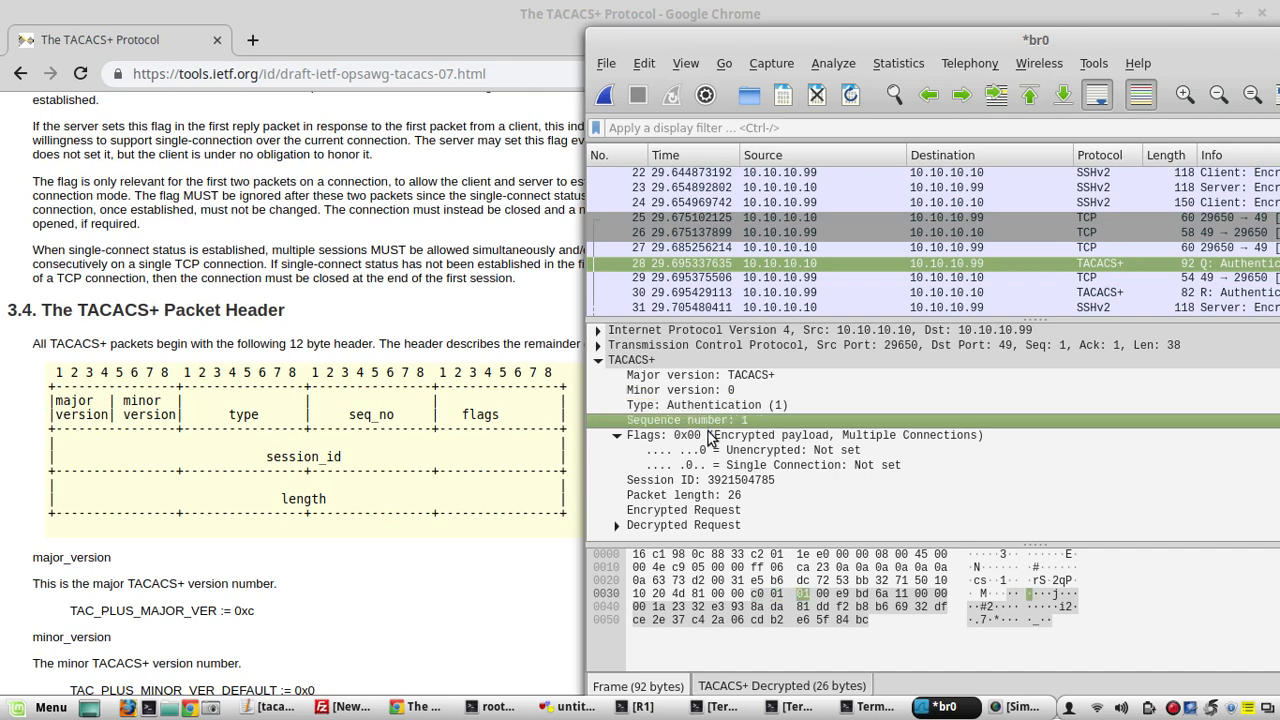
left_click(709, 436)
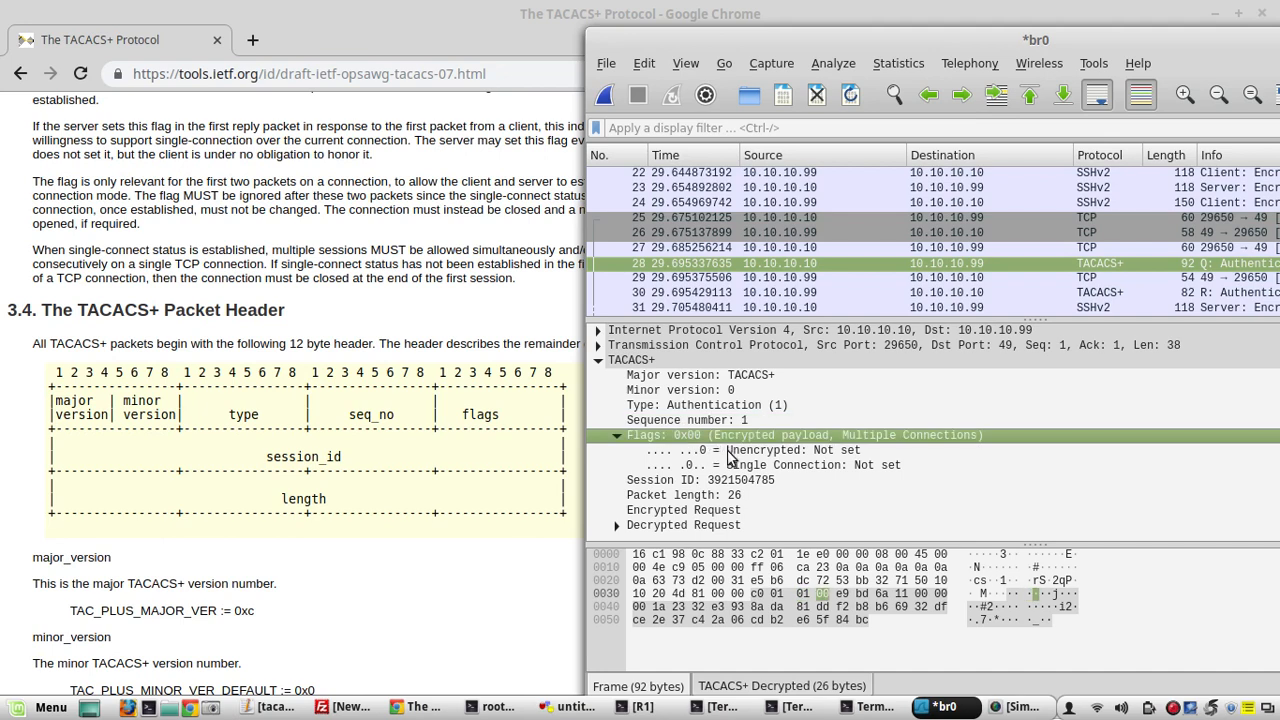
left_click(703, 481)
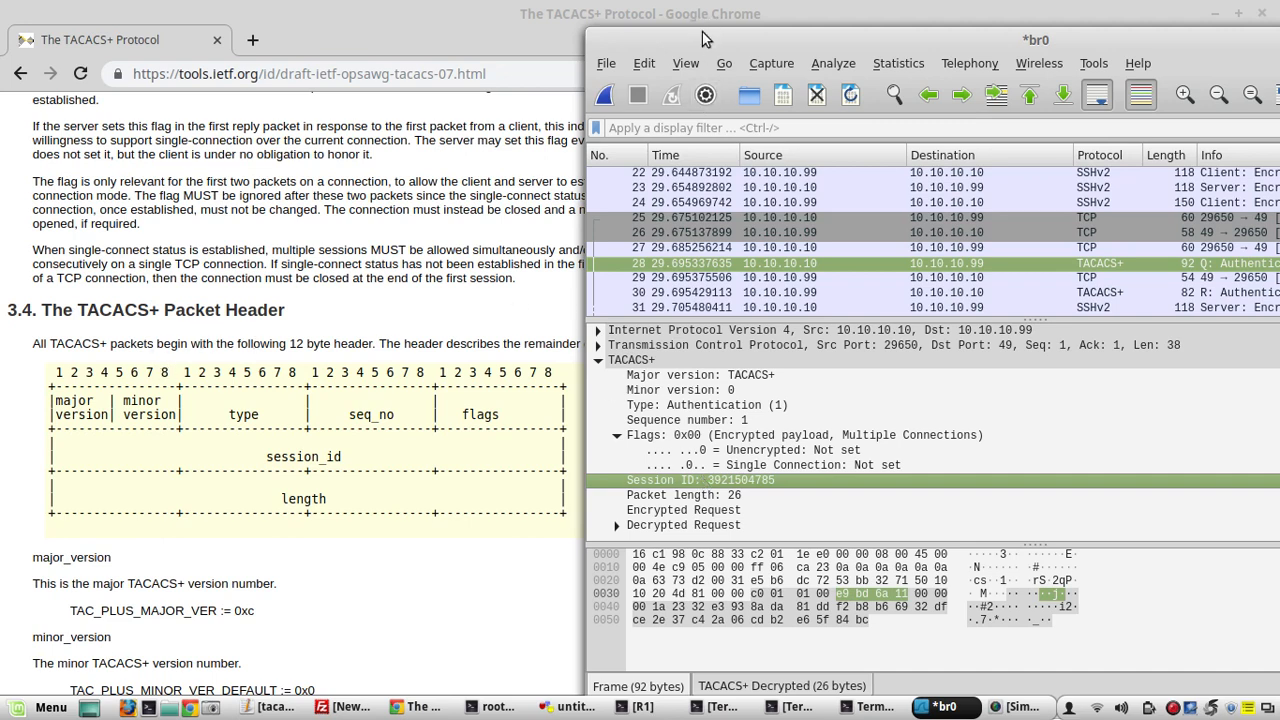
left_click_drag(703, 38, 617, 16)
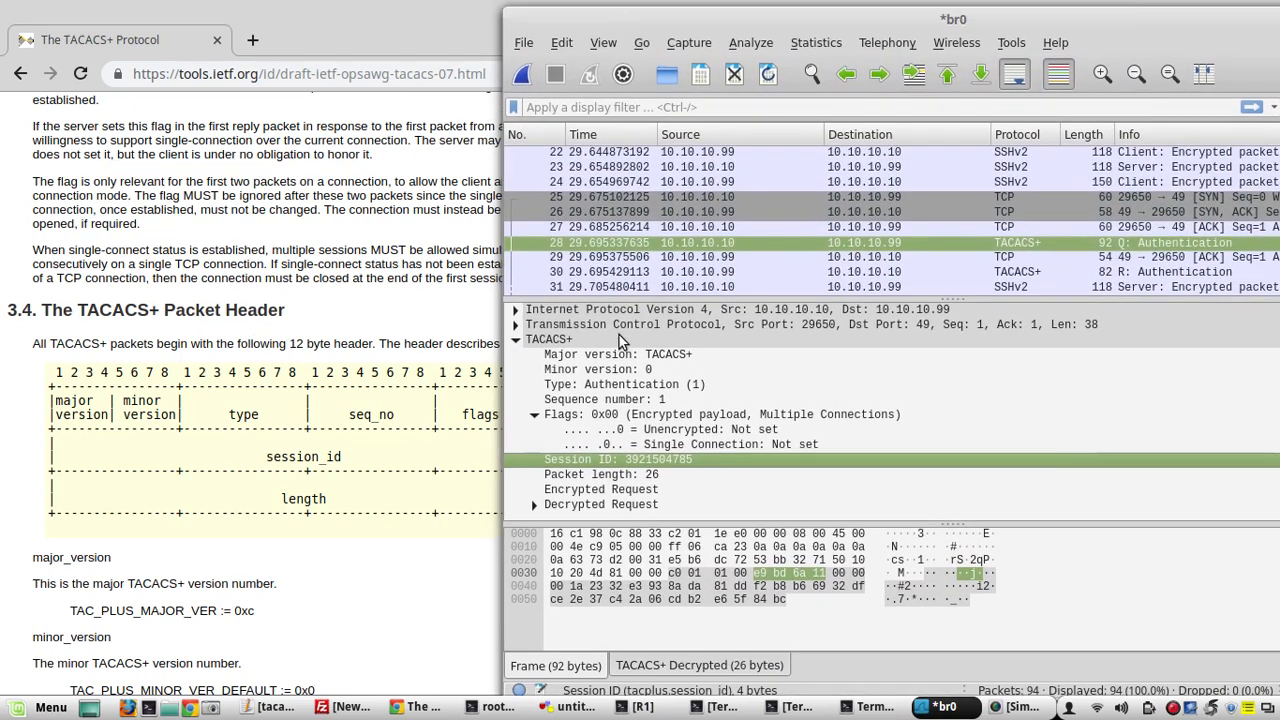
left_click(606, 476)
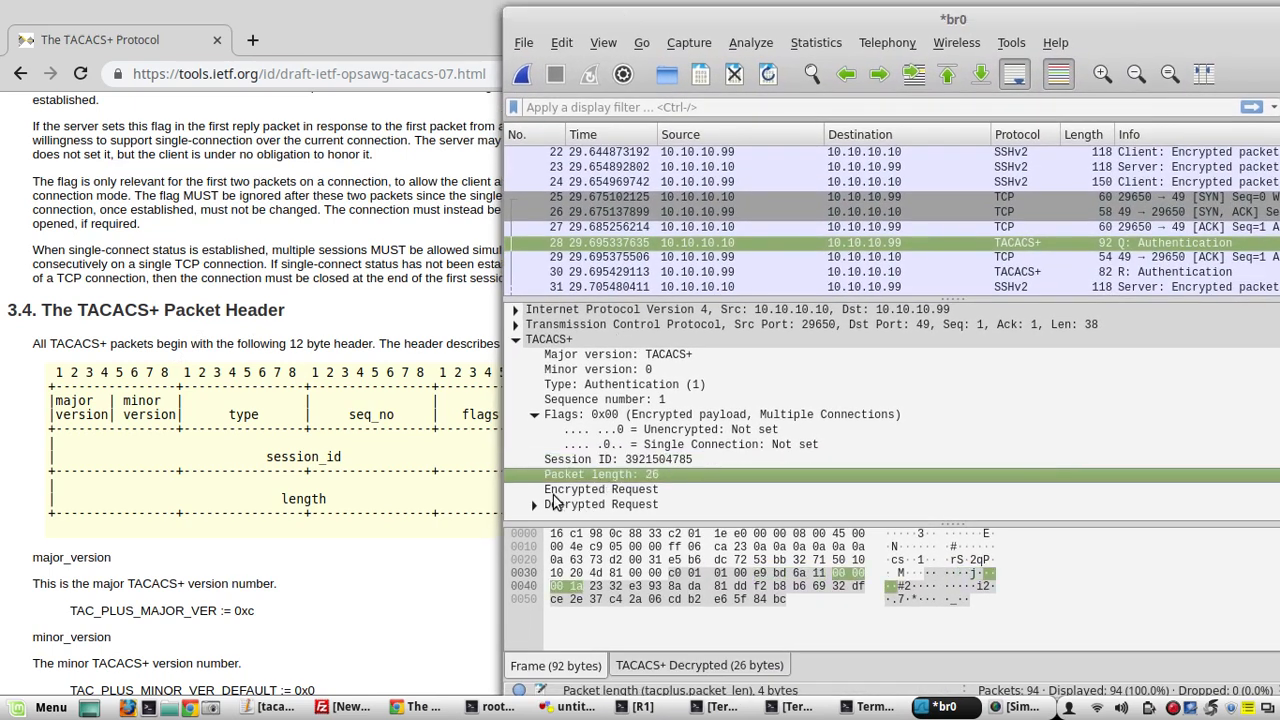
left_click(557, 493)
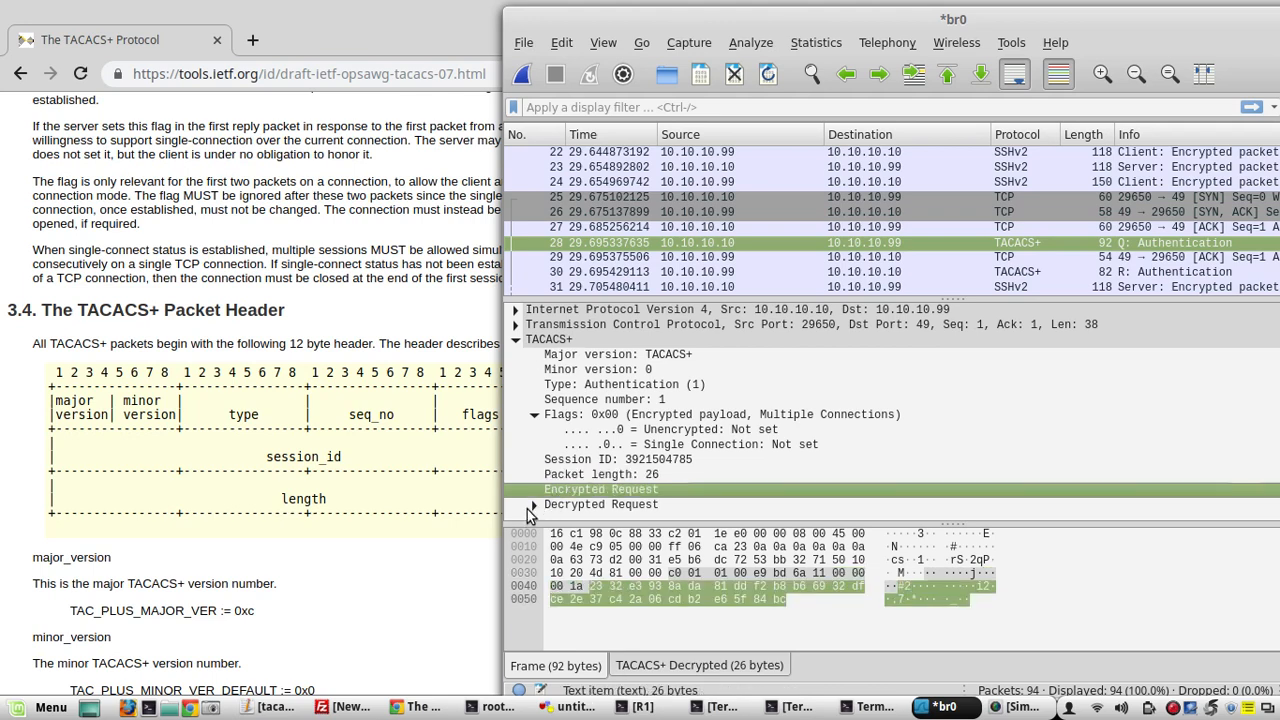
Expand packet 28's Decrypted Request and check which decrypted bytes its first fields and the whole request cover
left_click(532, 505)
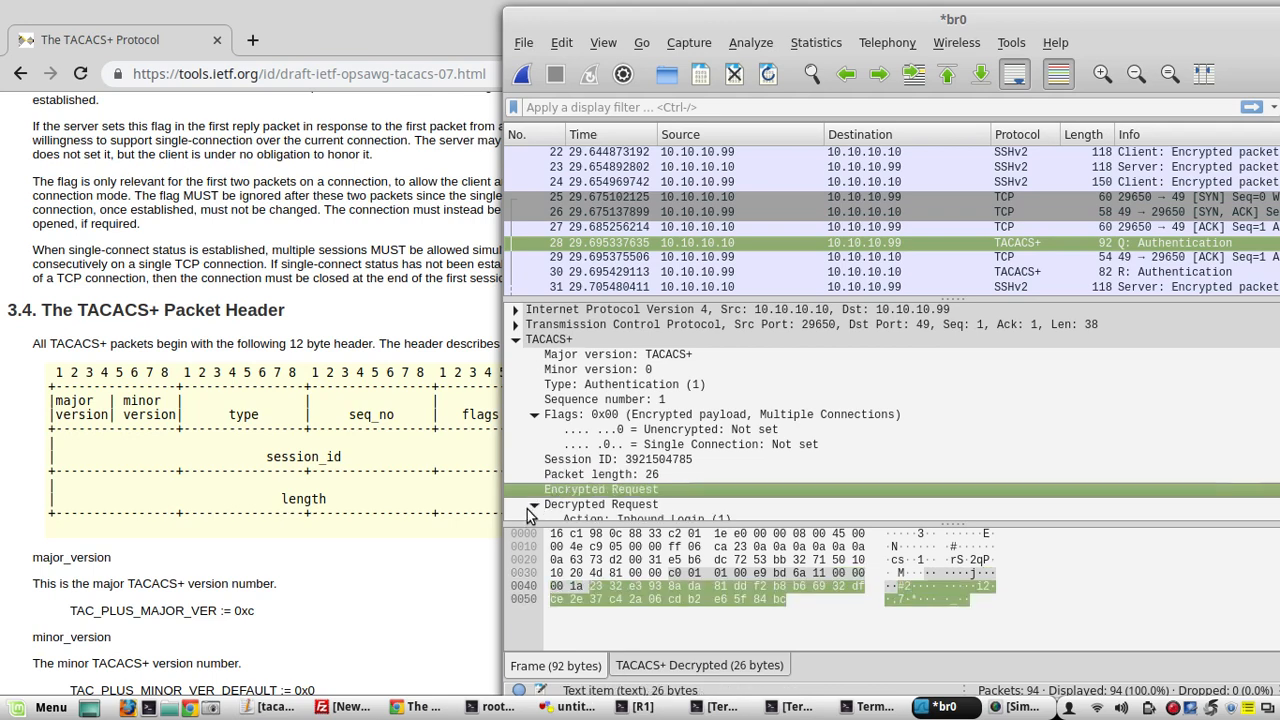
left_click(649, 508)
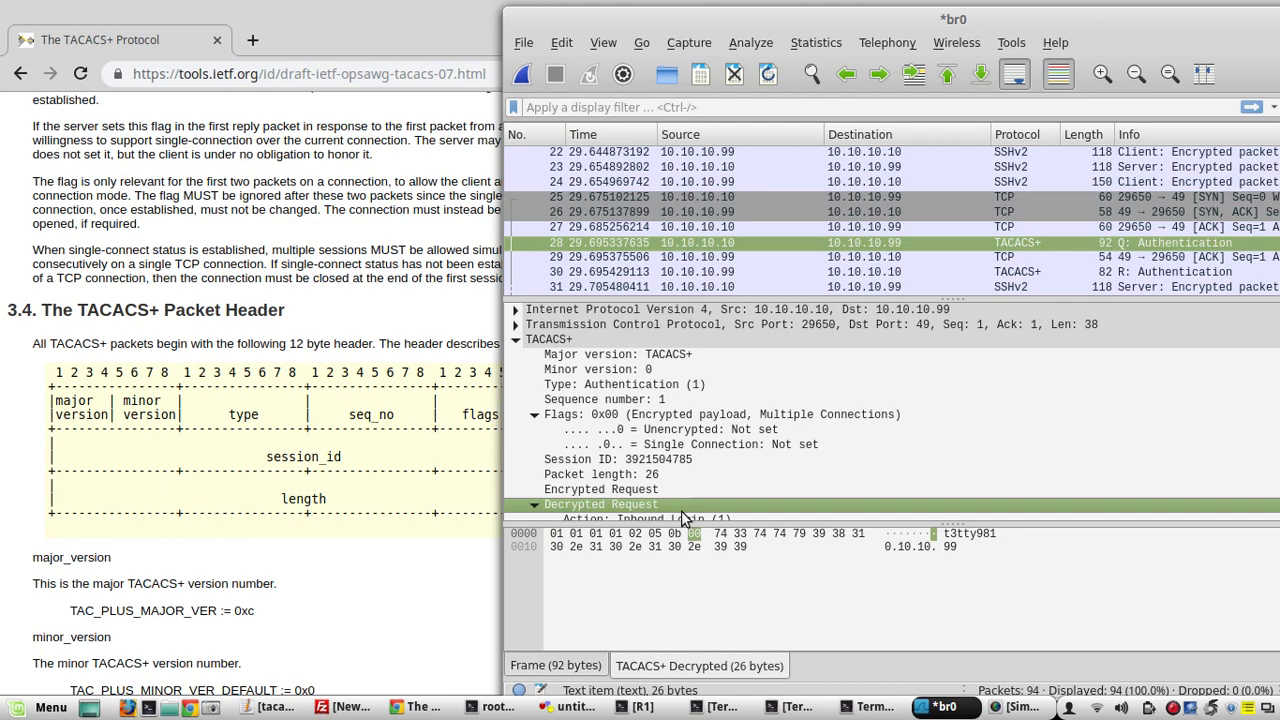
key("Down")
key("Down")
key("Down")
key("Down")
key("Up")
key("Up")
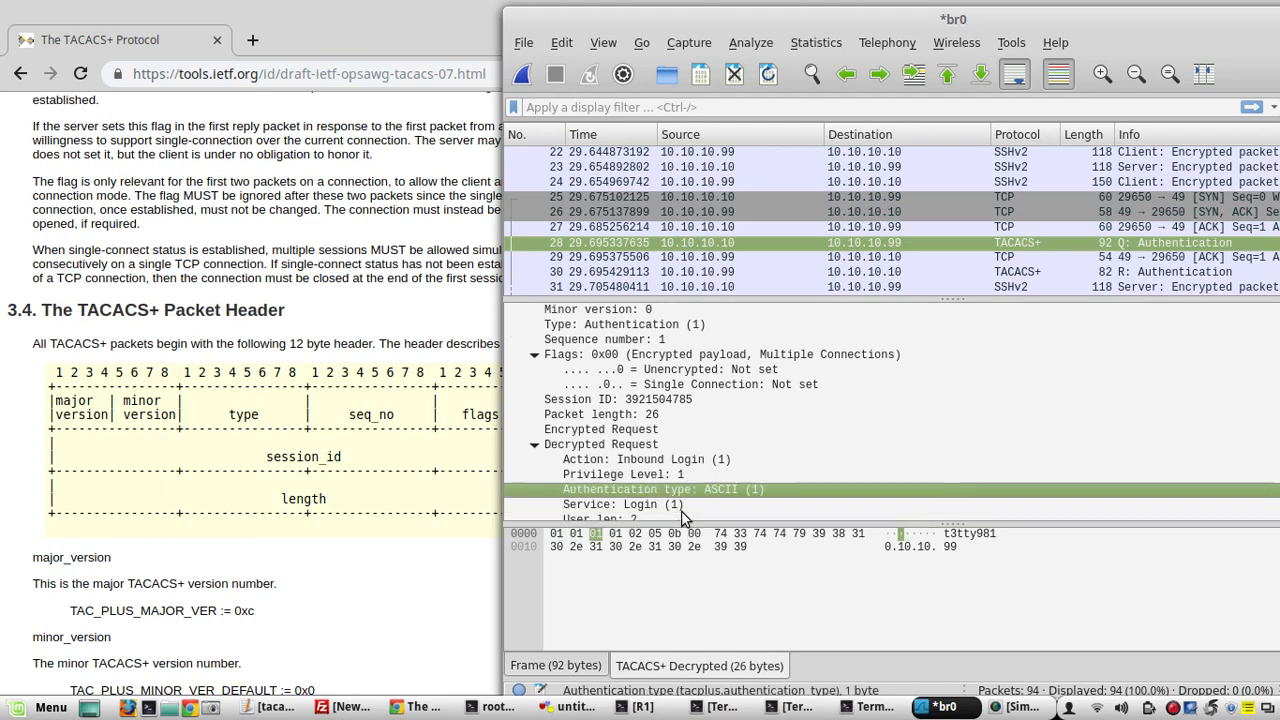
key("Up")
key("Up")
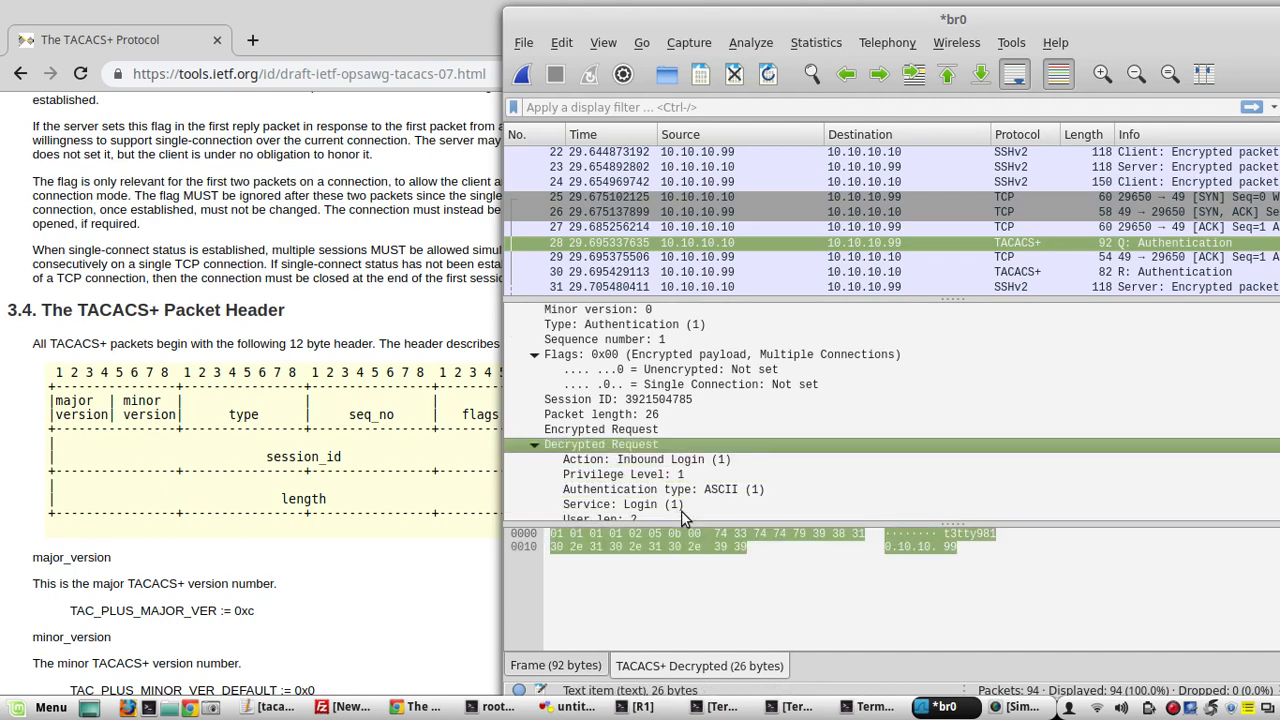
Examine packet 28's decrypted action, privilege level, authentication type, service and user fields one by one
key("Down")
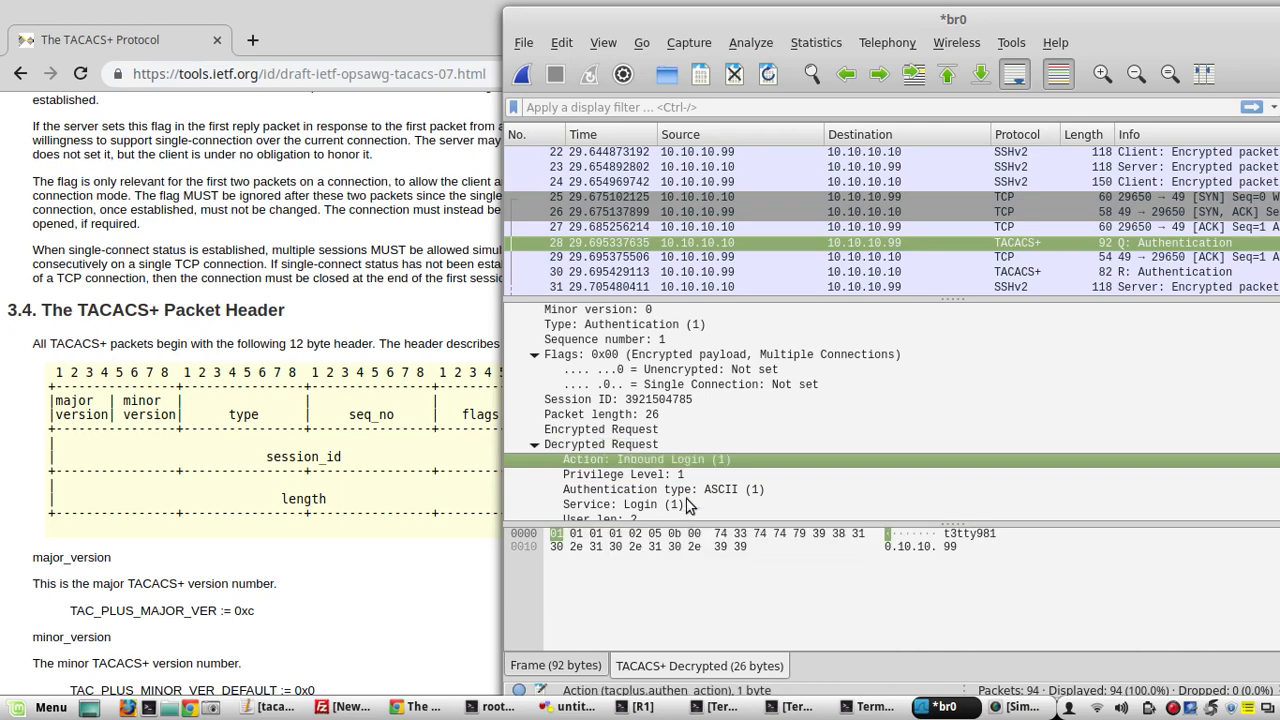
left_click(683, 475)
key("Down")
key("Down")
key("Down")
key("Down")
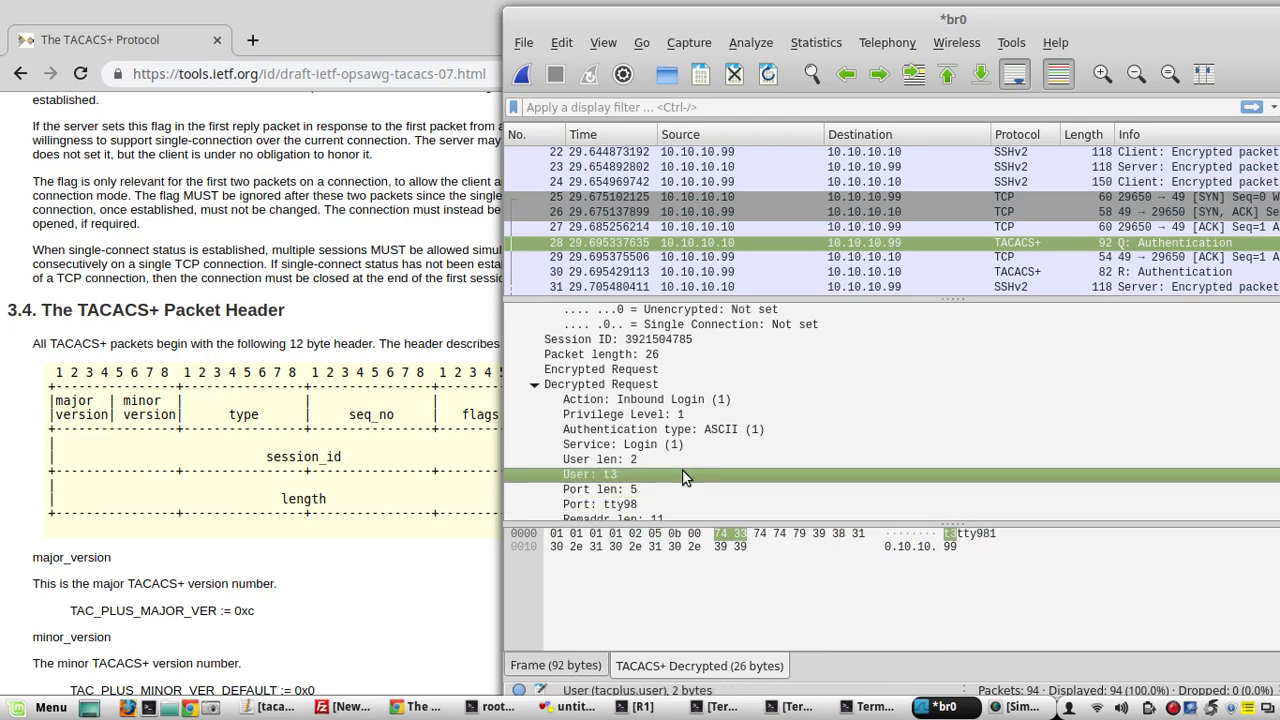
Select the authentication reply, packet 30, and examine its Decrypted Reply fields from the status to the data length
left_click(1003, 272)
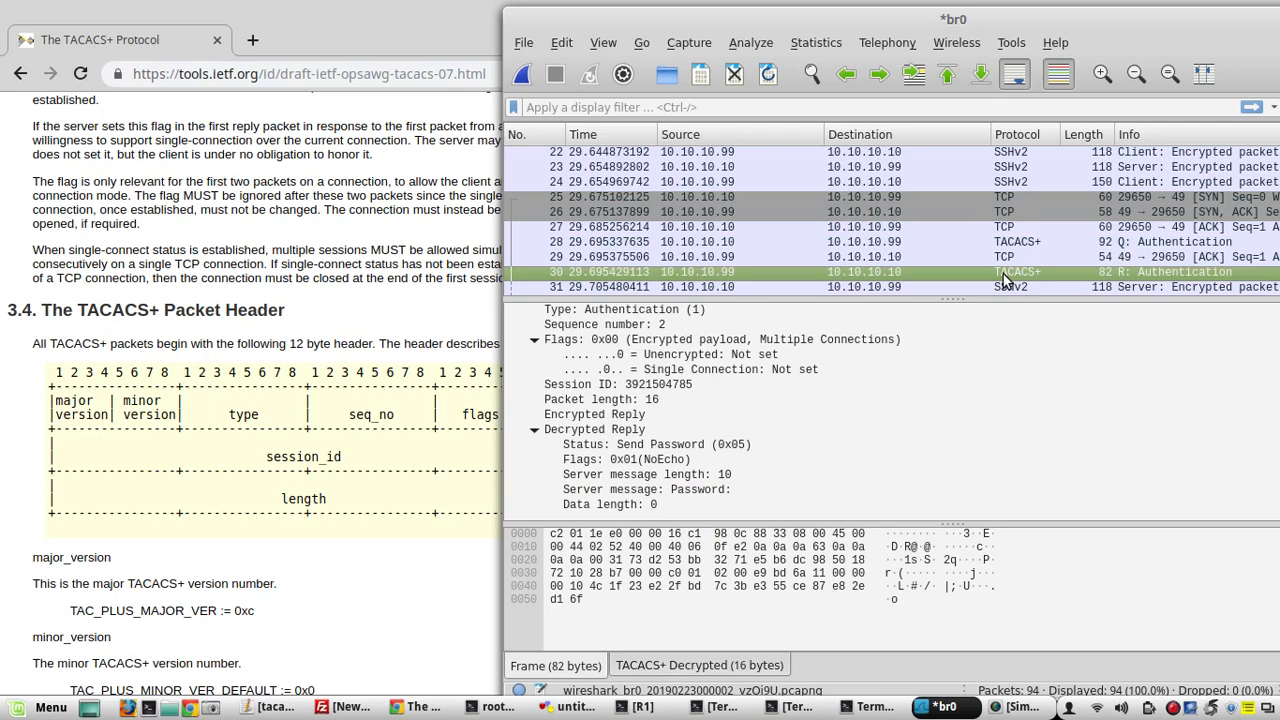
left_click(617, 432)
key("Down")
key("Down")
key("Down")
key("Down")
key("Down")
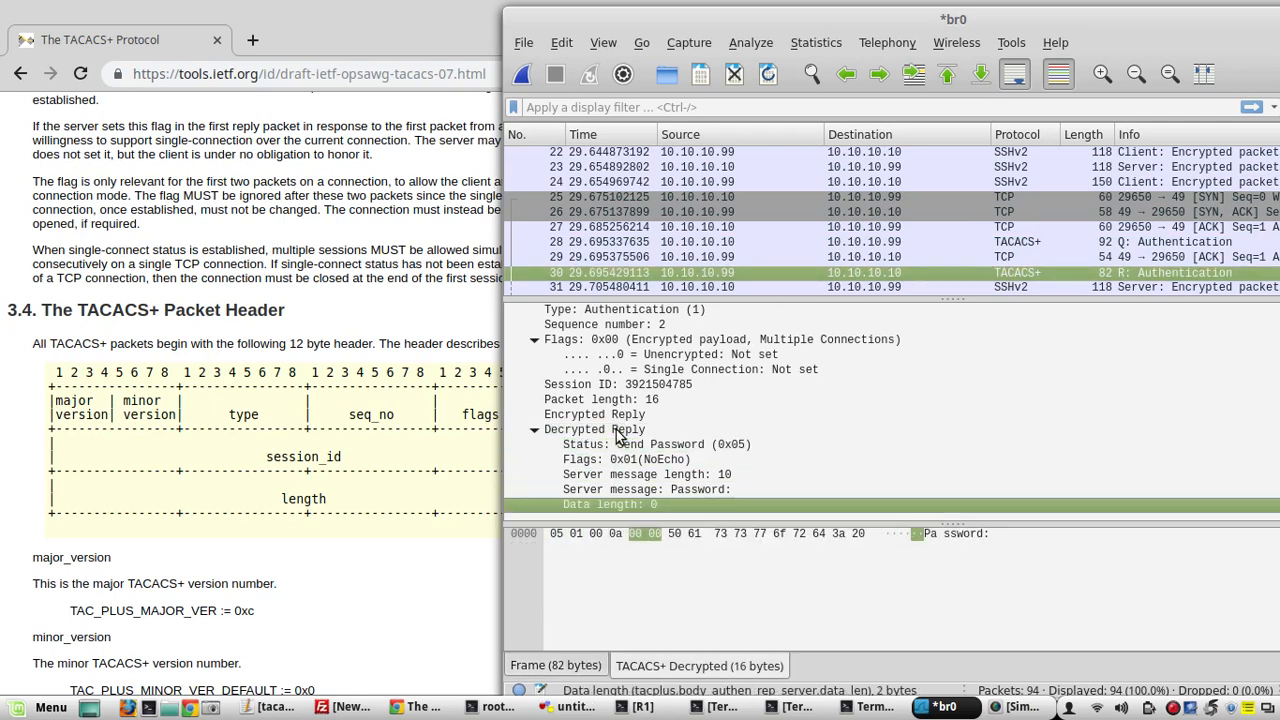
key("Up")
key("Up")
key("Up")
key("Up")
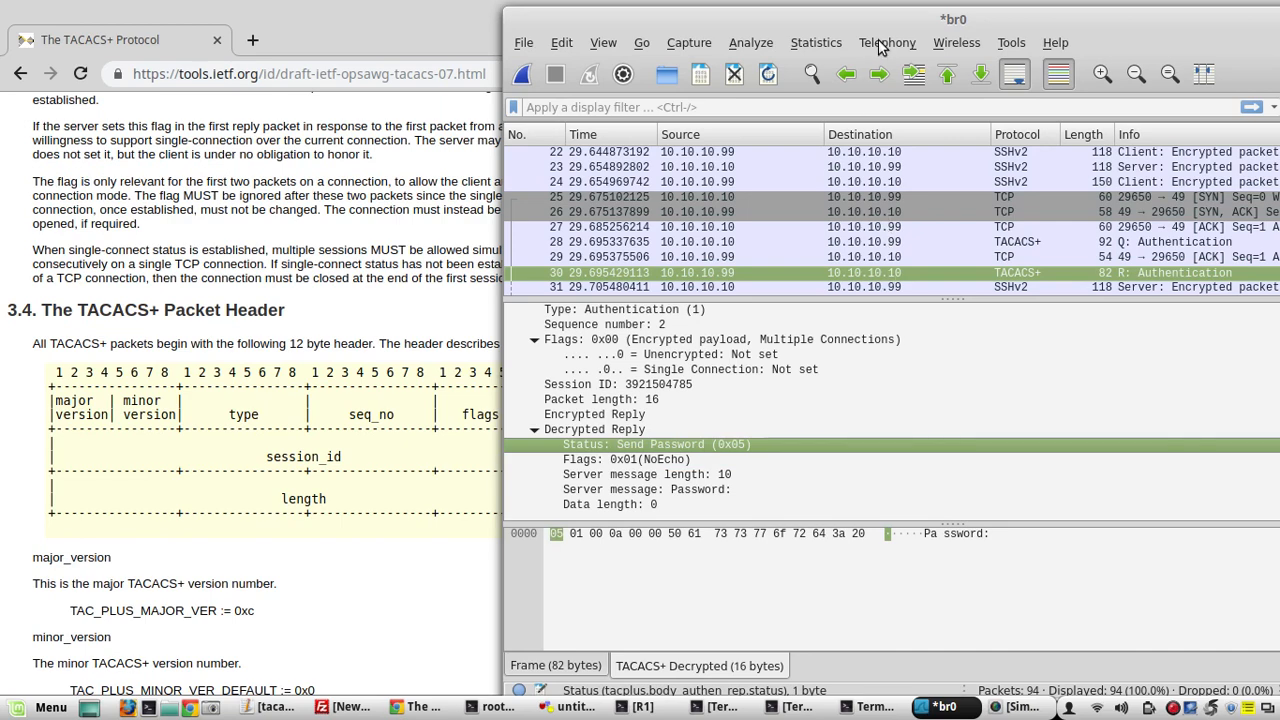
Shift the Wireshark window so the Info column fits and advance to the next TACACS+ authentication request, packet 38
left_click_drag(889, 19, 755, 28)
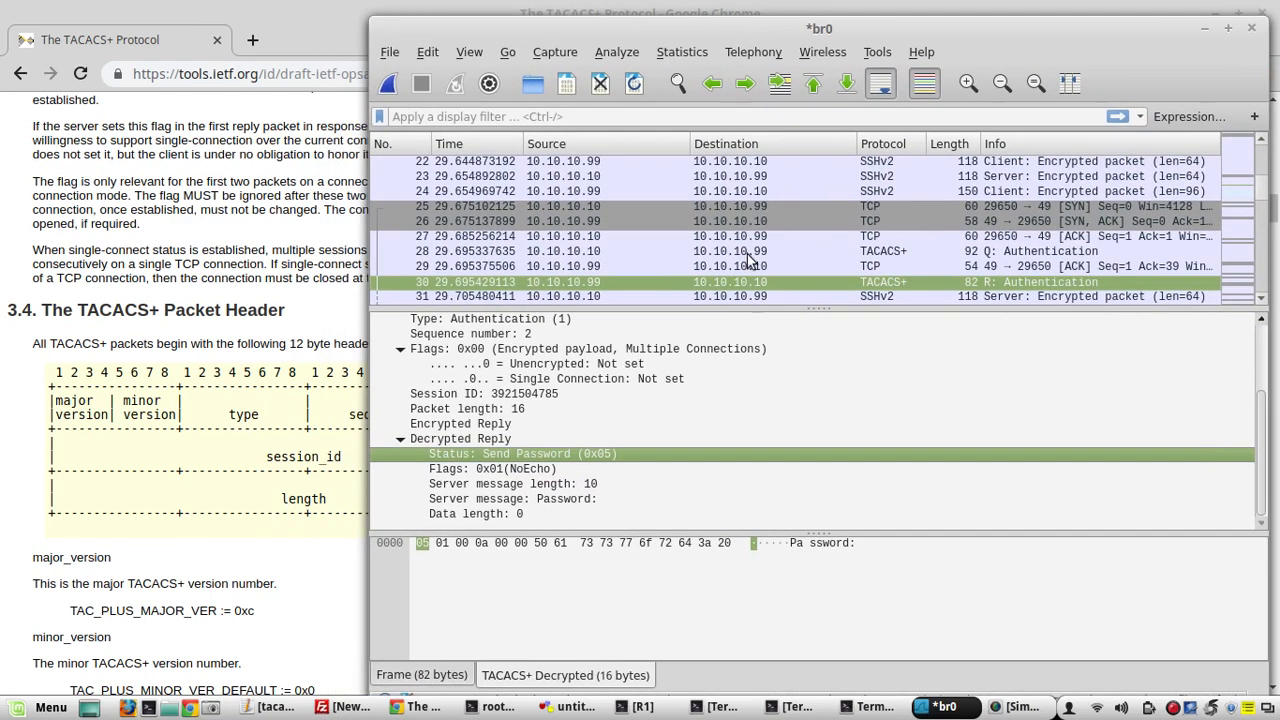
left_click(748, 288)
key("Down")
key("Down")
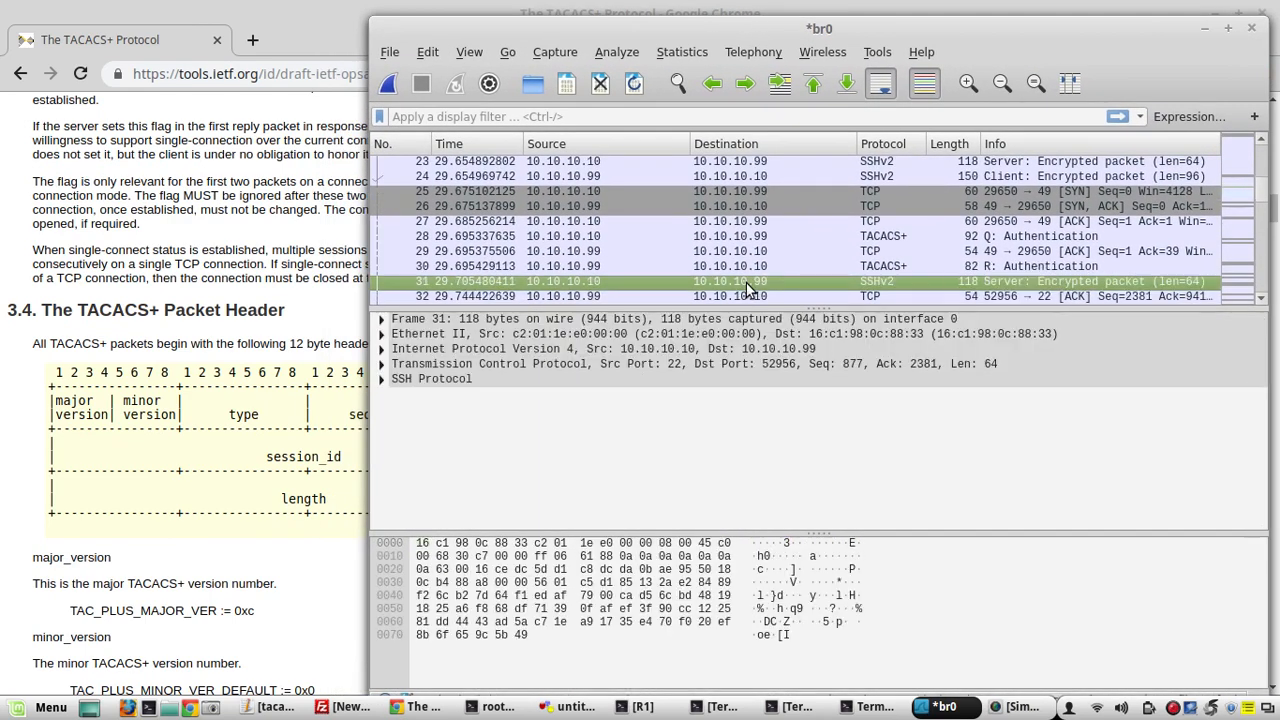
key("Down")
key("Down")
key("Down")
key("Down")
key("Down")
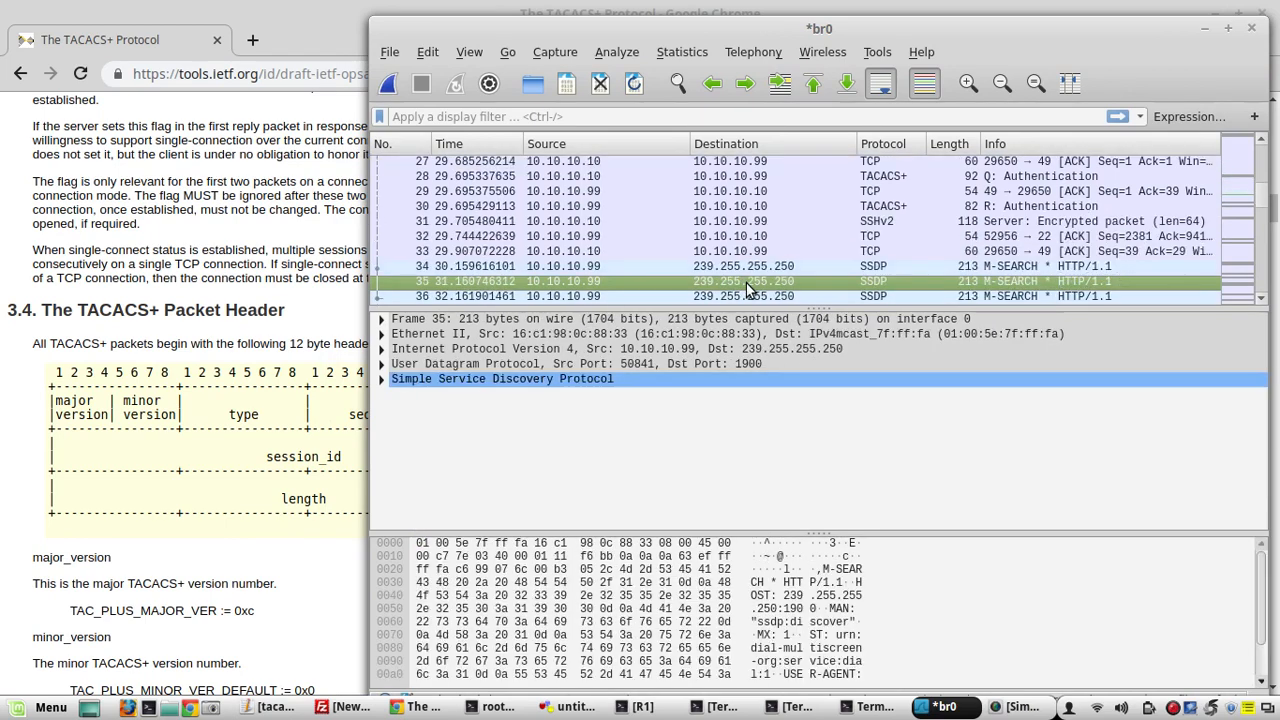
key("Down")
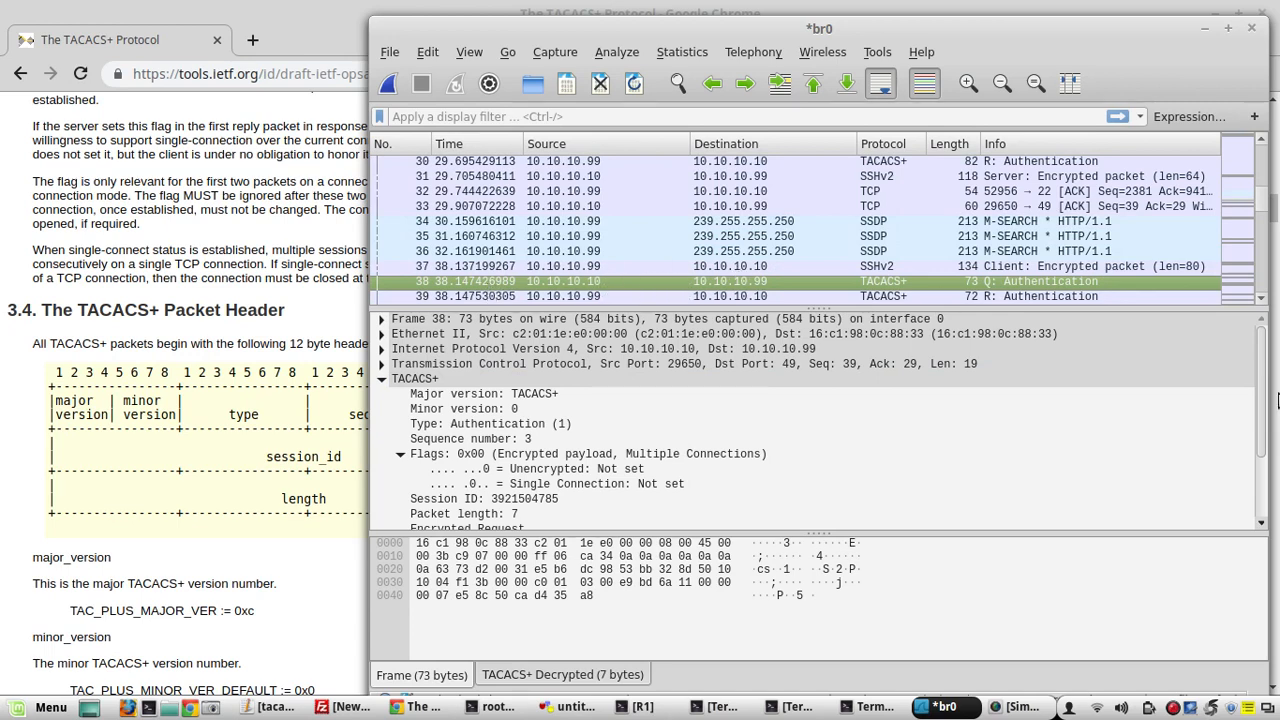
Examine the user length and user fields in packet 38's Decrypted Request and the decrypted bytes they cover
scroll(1262, 433, "down", 2)
scroll(1262, 433, "down", 1)
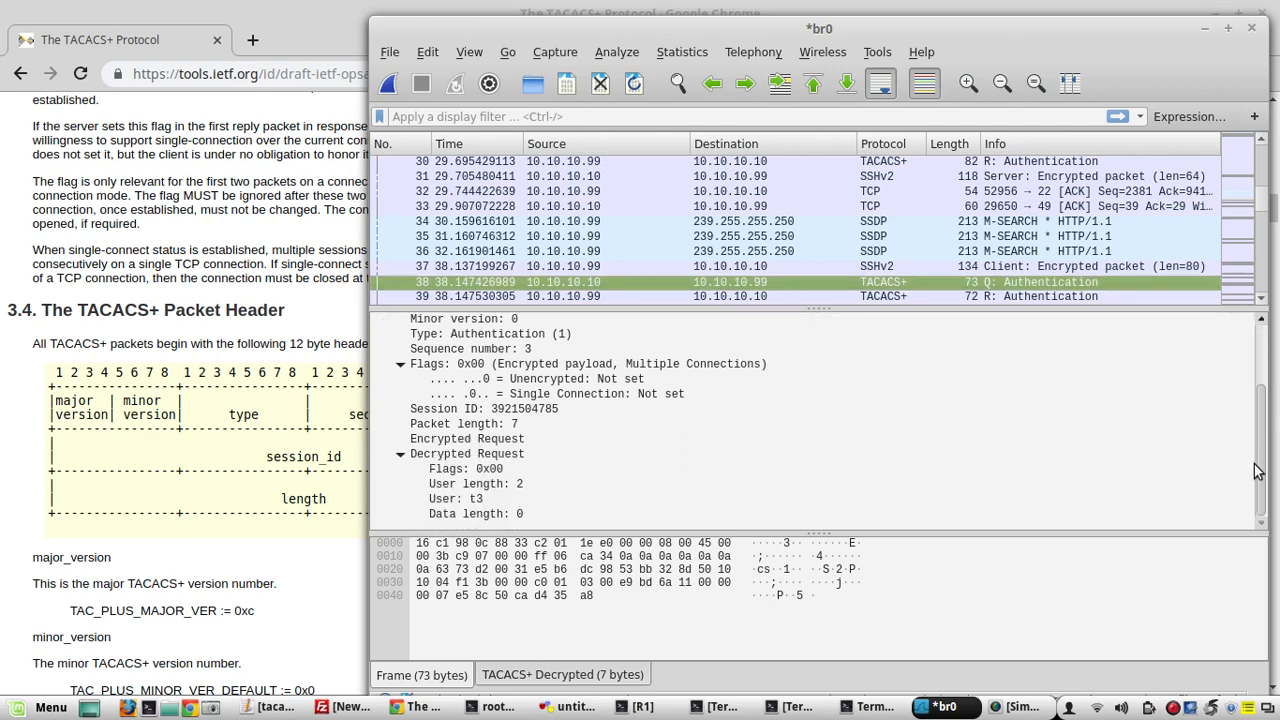
left_click(476, 498)
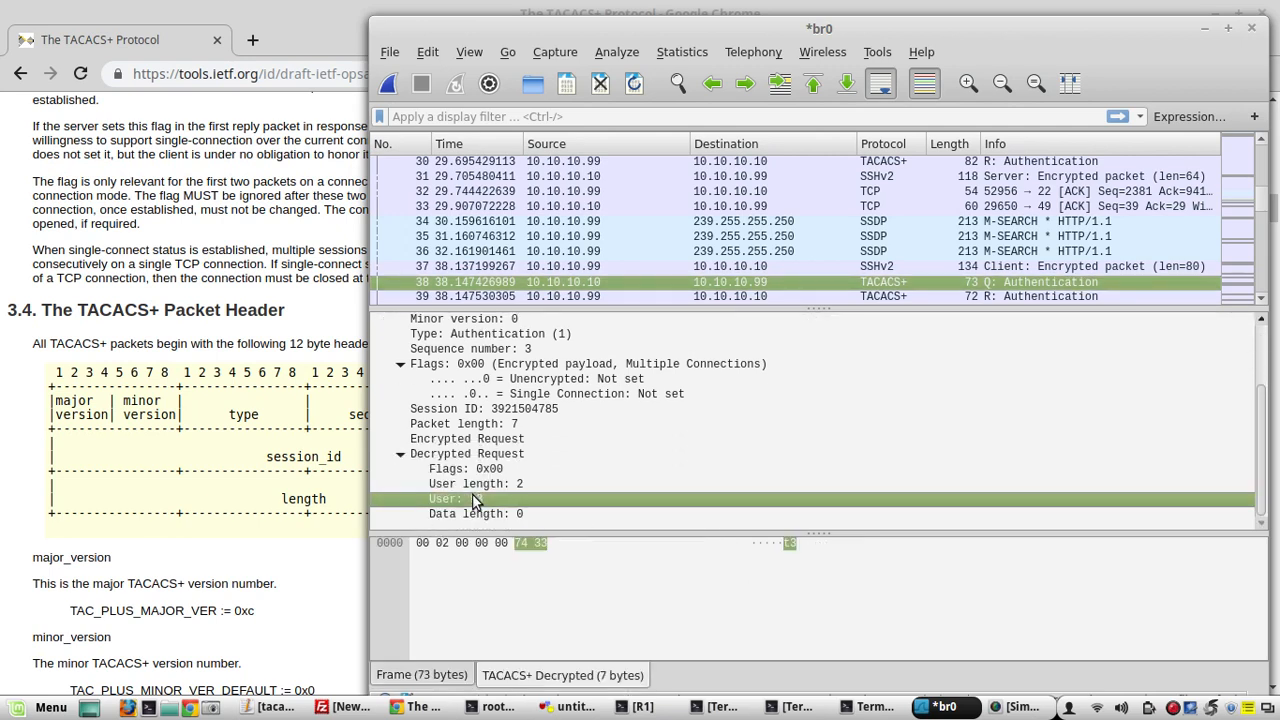
left_click(470, 483)
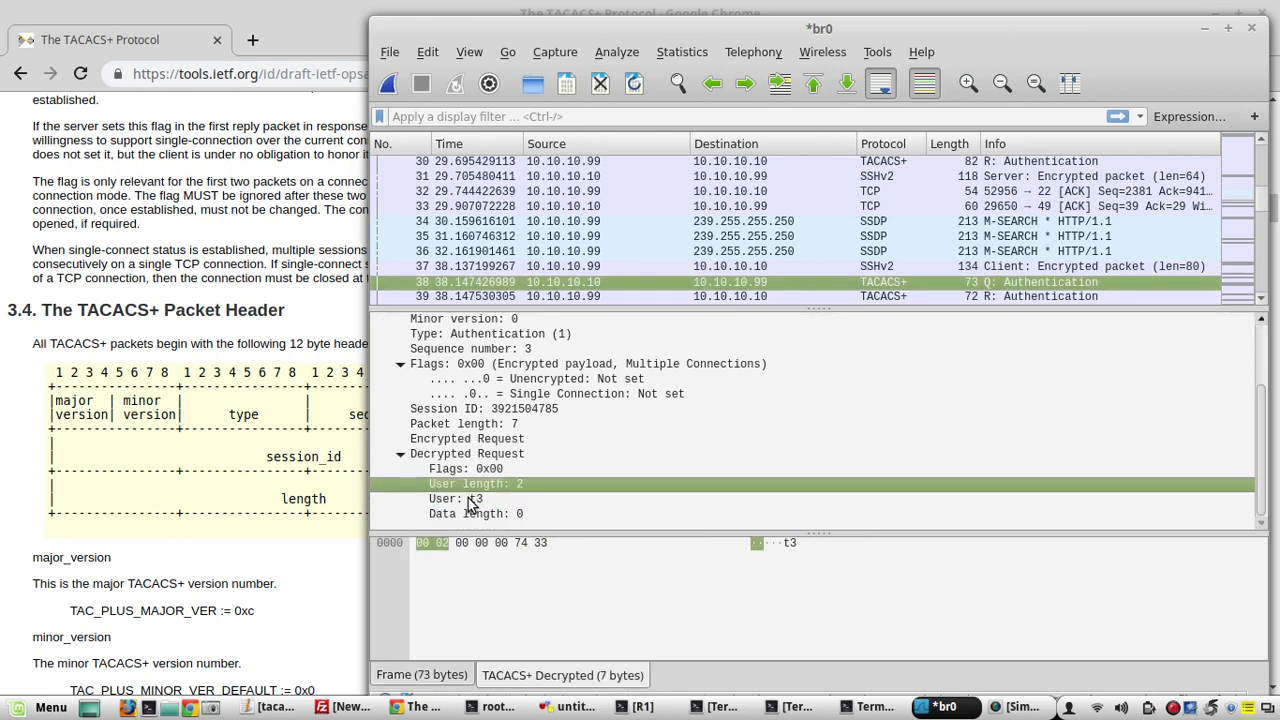
left_click(468, 498)
left_click(485, 482)
left_click(481, 494)
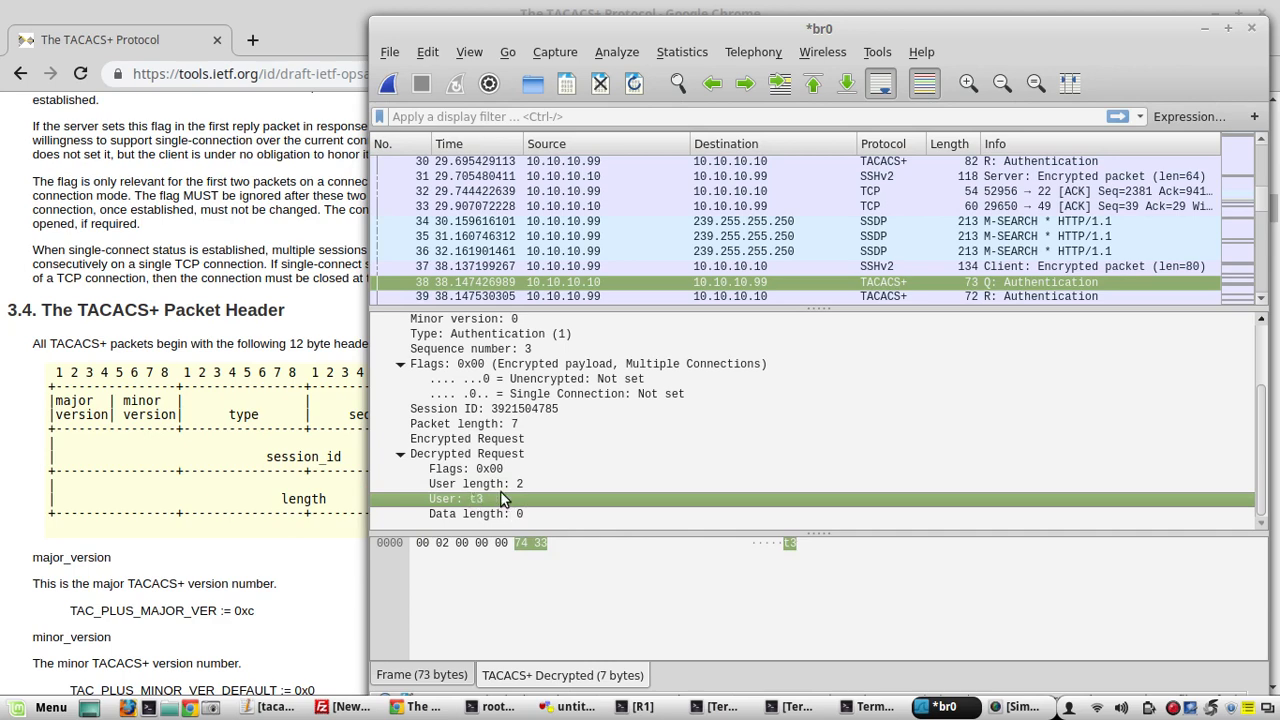
Select authentication reply packet 39 and compare its decrypted status with the legal status values in section 4.2 of the TACACS+ draft in Chrome
left_click(870, 297)
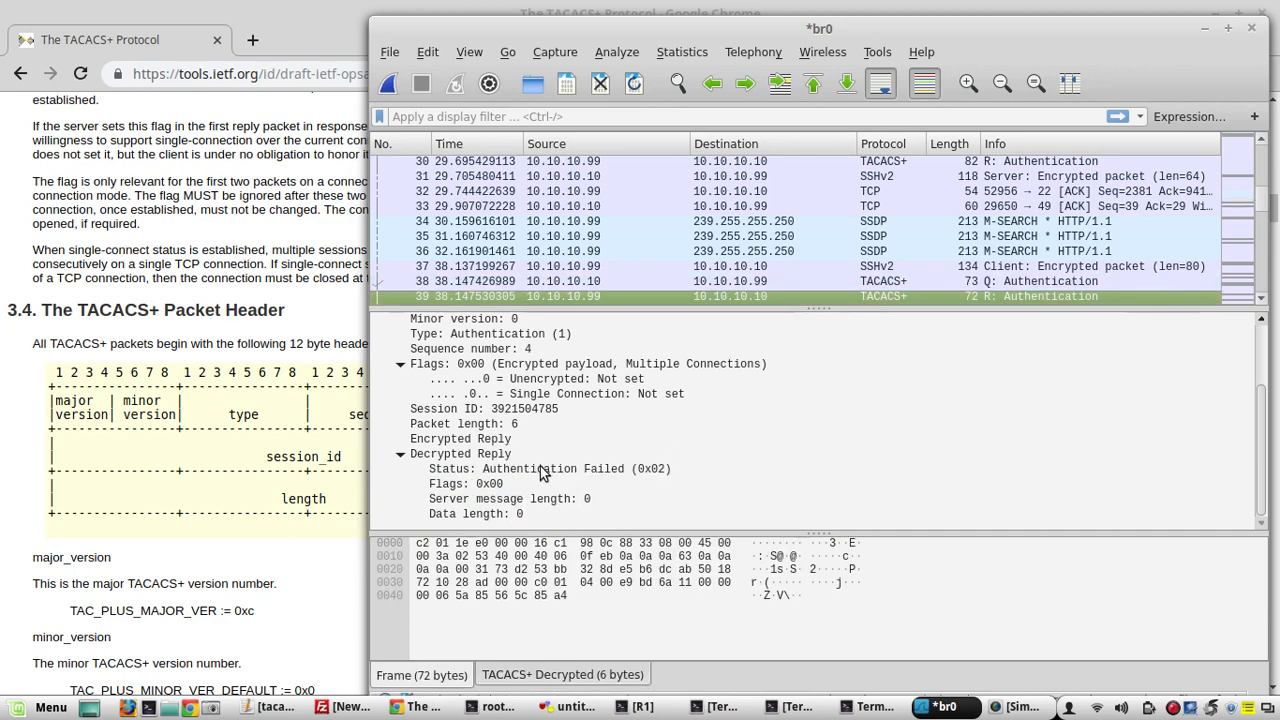
left_click(540, 470)
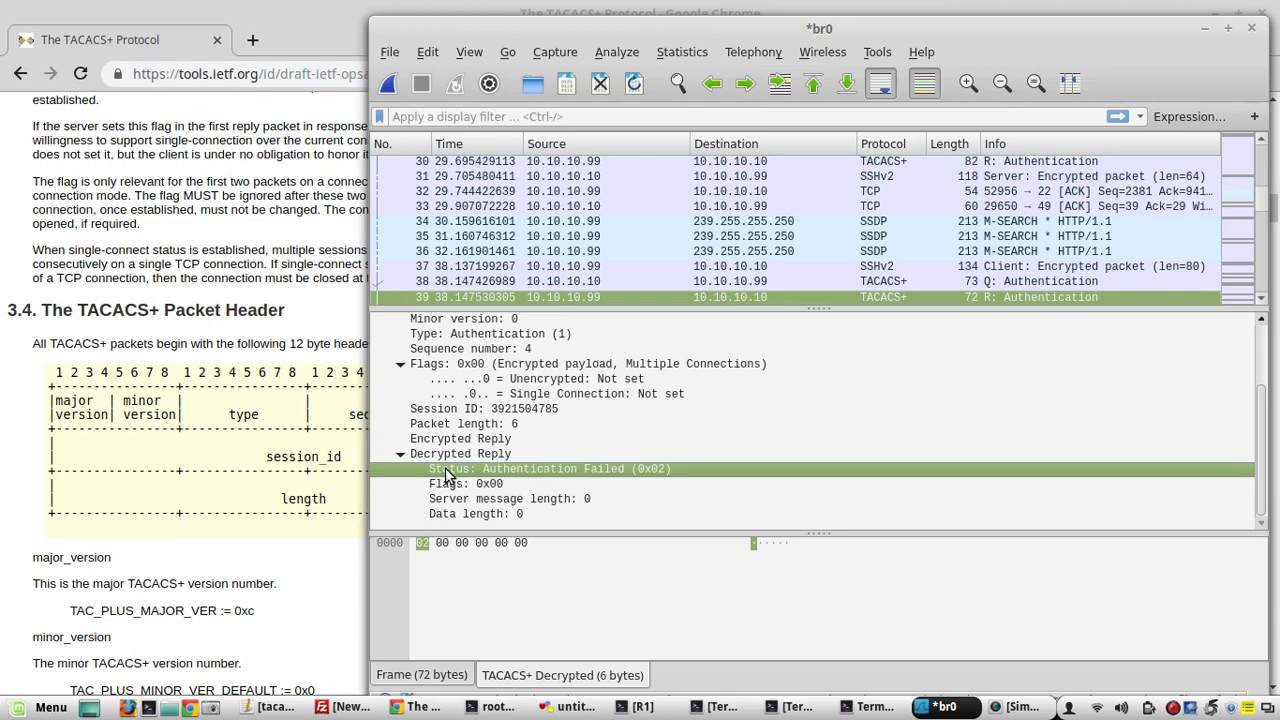
left_click(322, 285)
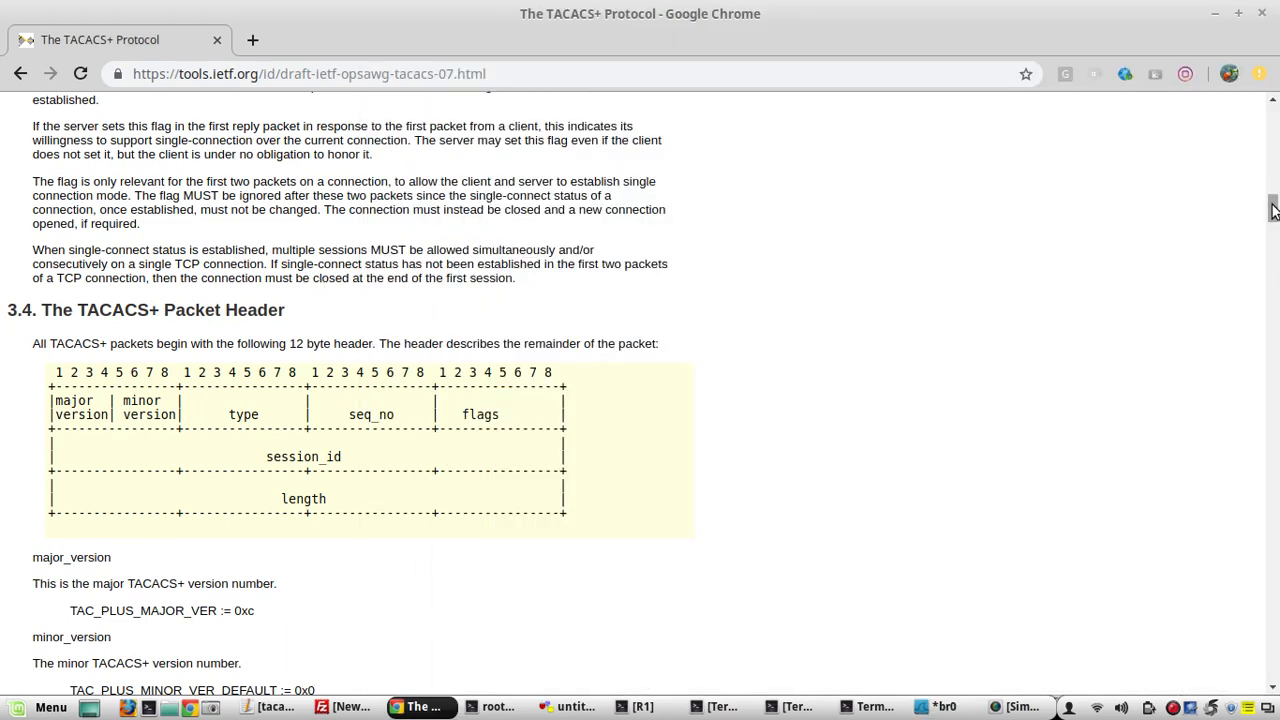
left_click_drag(1273, 208, 1273, 319)
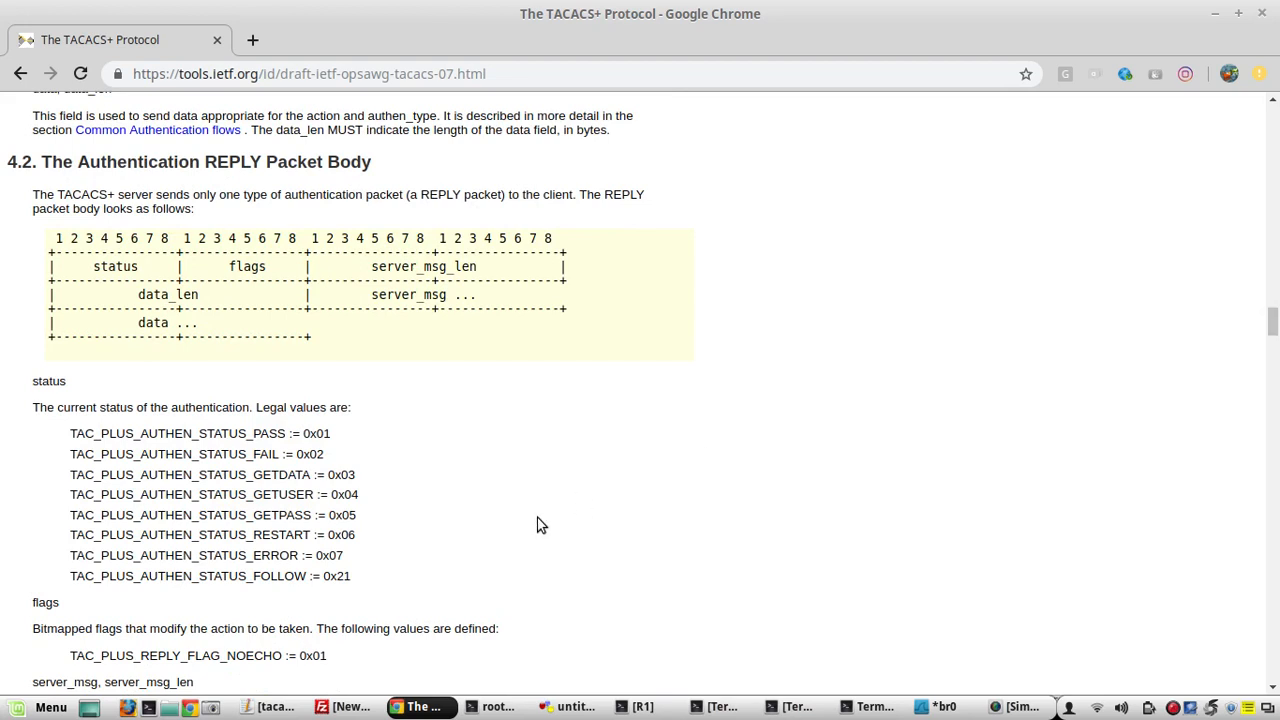
left_click_drag(325, 454, 295, 455)
left_click(332, 236)
left_click_drag(77, 454, 333, 456)
left_click(332, 451)
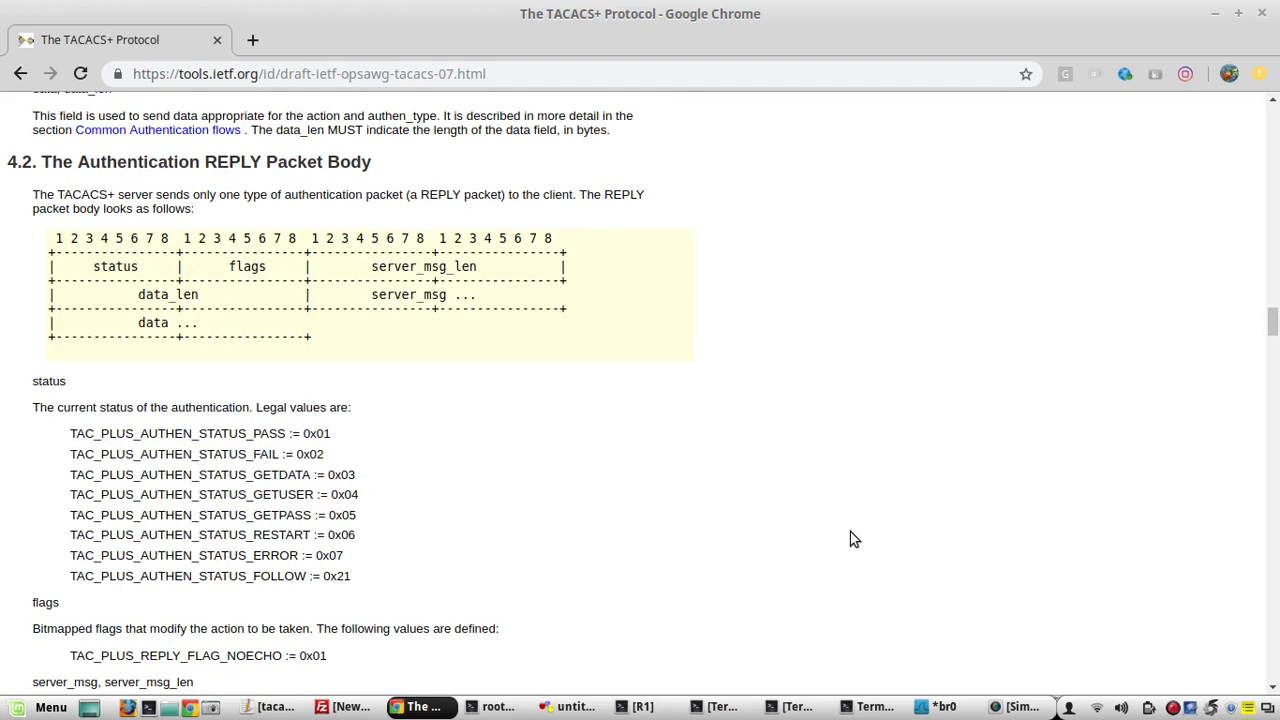
Return to Wireshark, shift its window clear of the draft's REPLY layout, and examine packet 39's server message length and data length
left_click(934, 704)
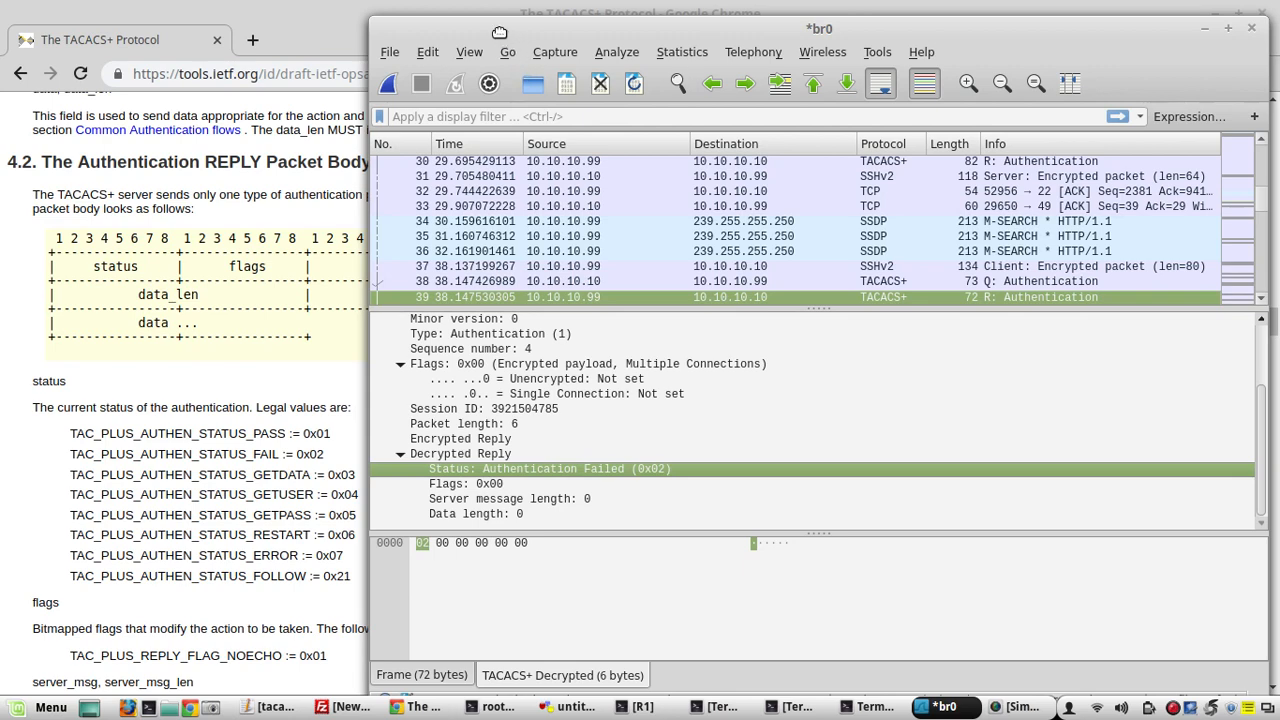
left_click_drag(499, 33, 692, 28)
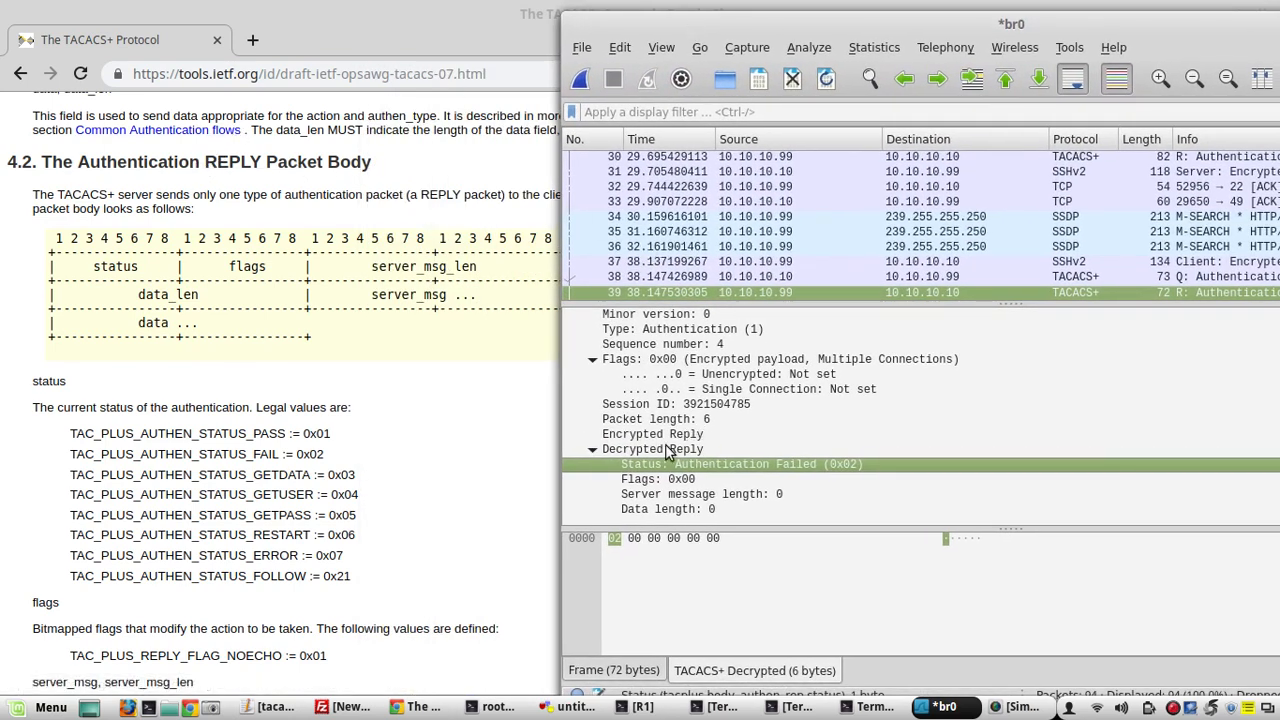
left_click(676, 496)
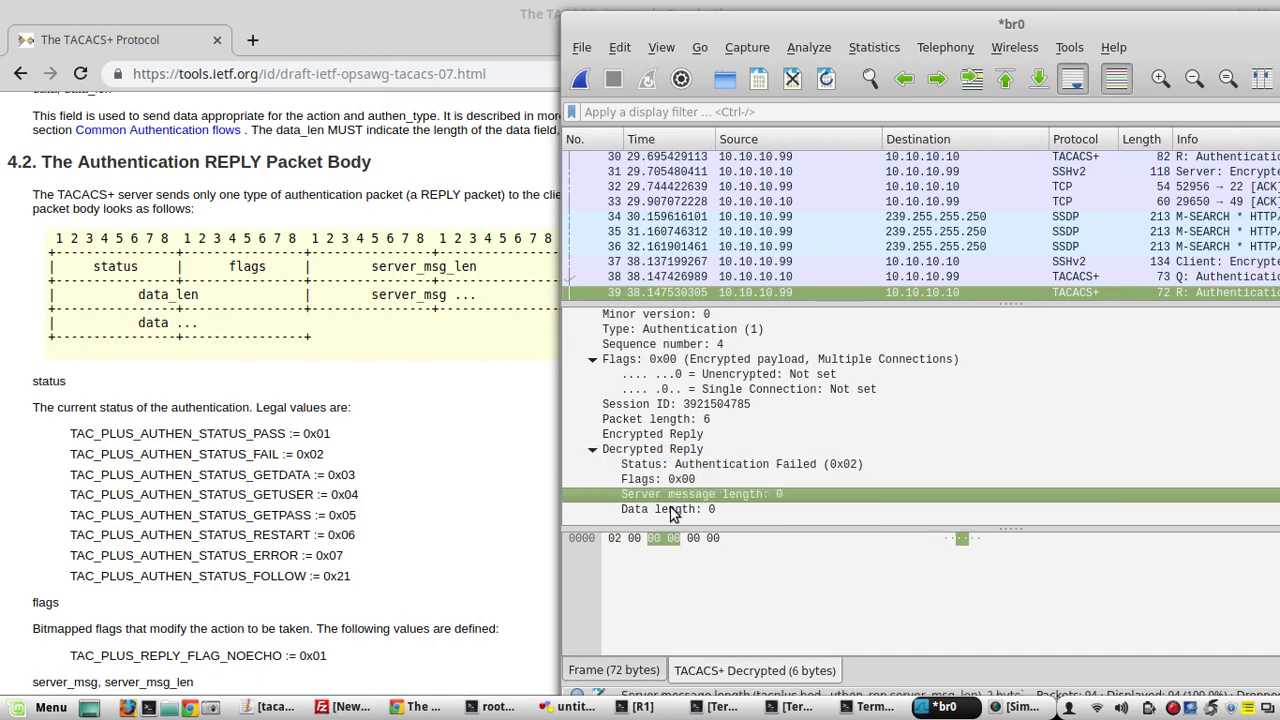
left_click(674, 511)
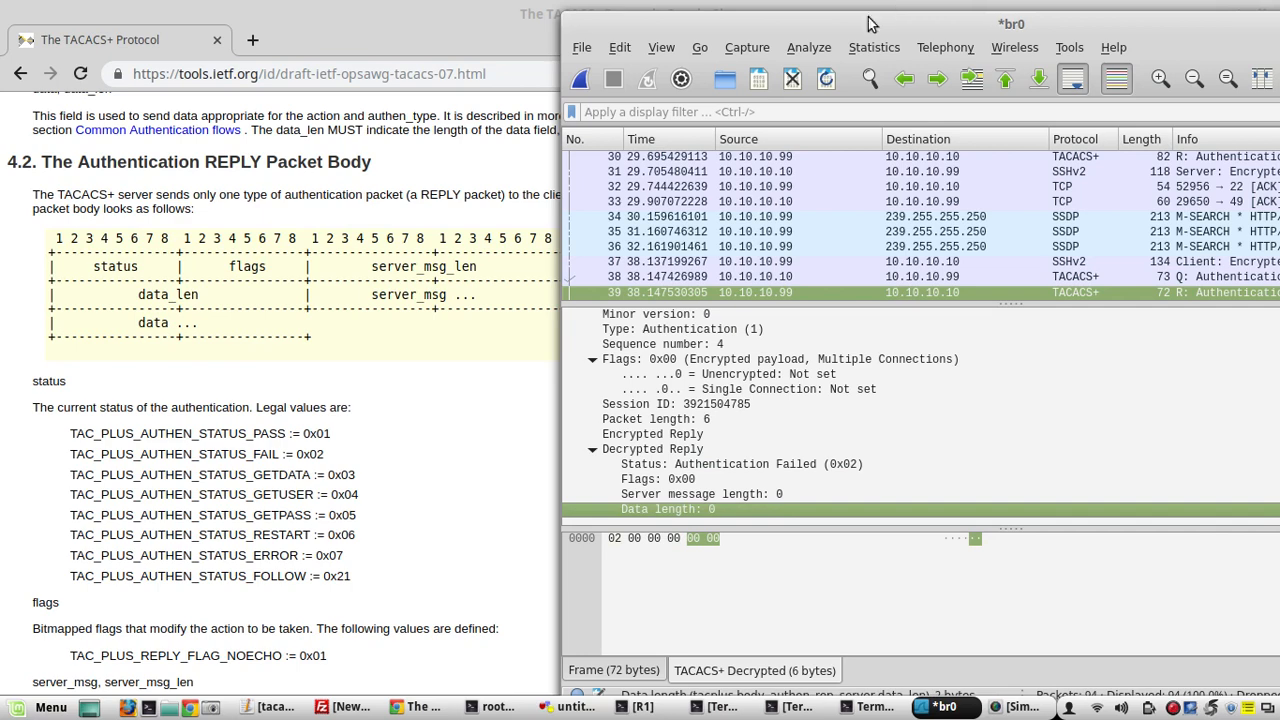
Shift the Wireshark window back over the draft and advance to the next TACACS+ authentication request, packet 51
left_click_drag(867, 13, 705, 15)
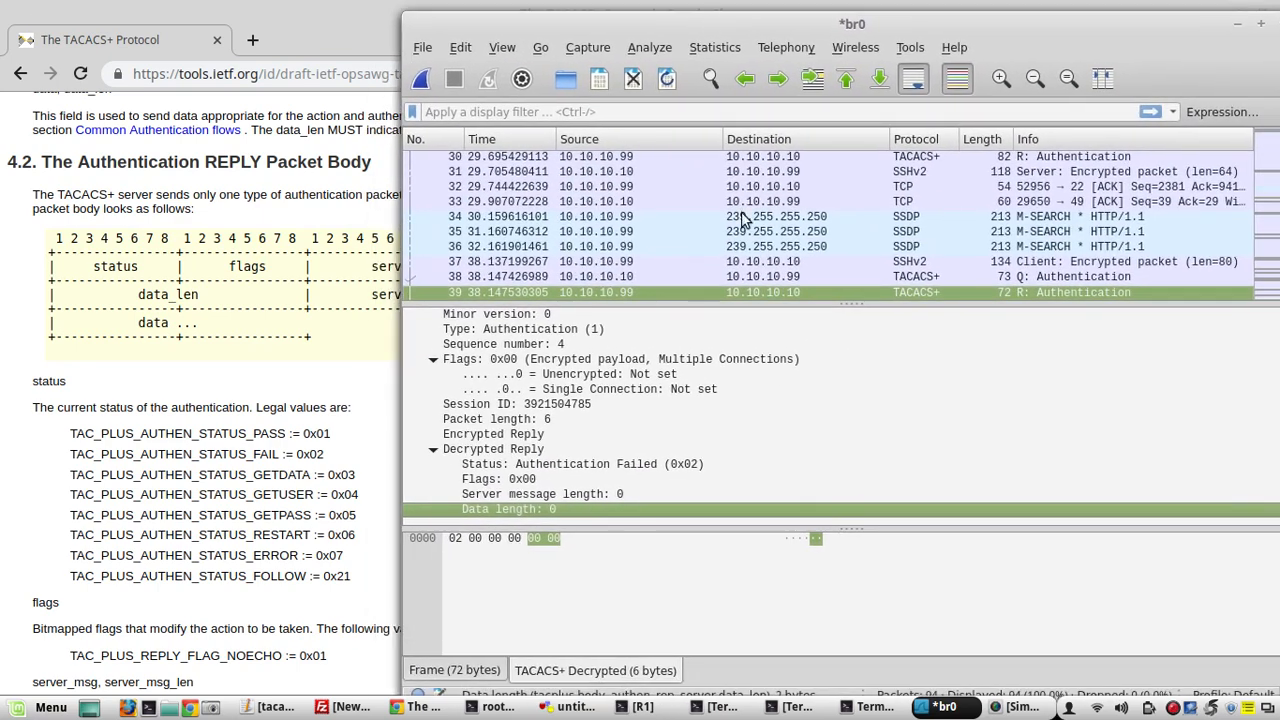
scroll(743, 292, "down", 1)
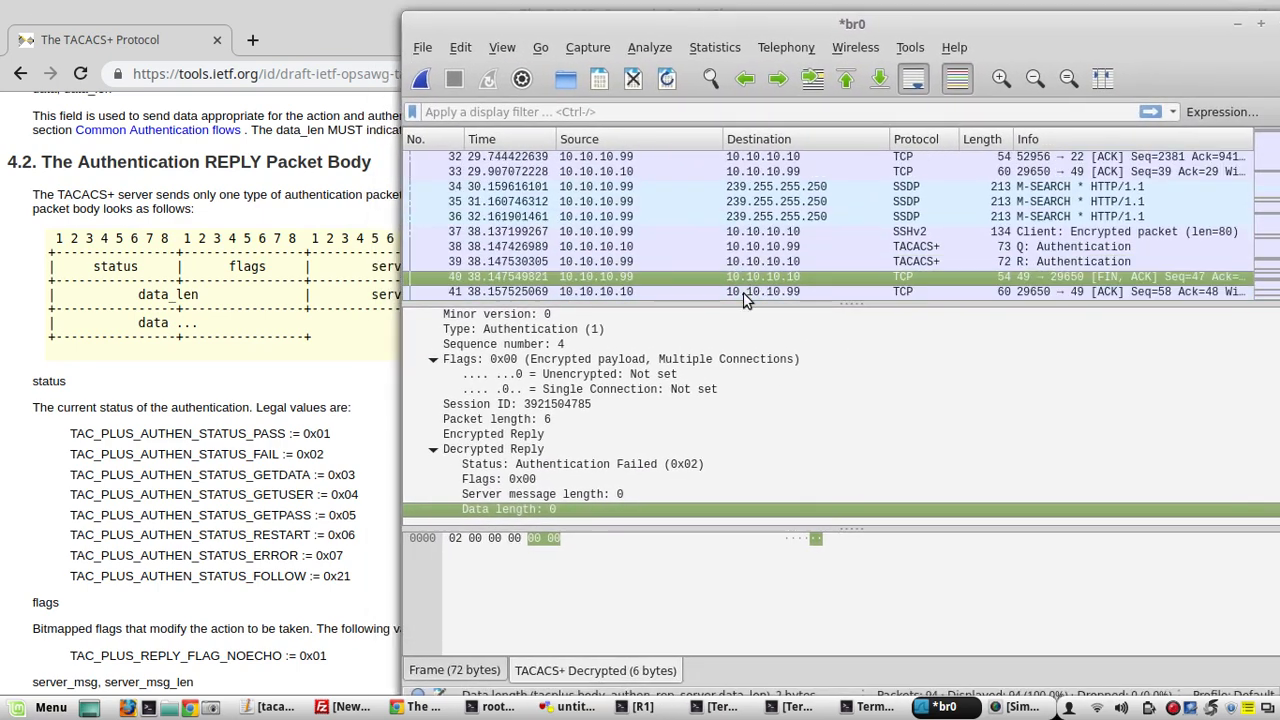
key("Down")
key("Down")
key("Down")
key("Down")
key("Down")
key("Down")
key("Down")
key("Down")
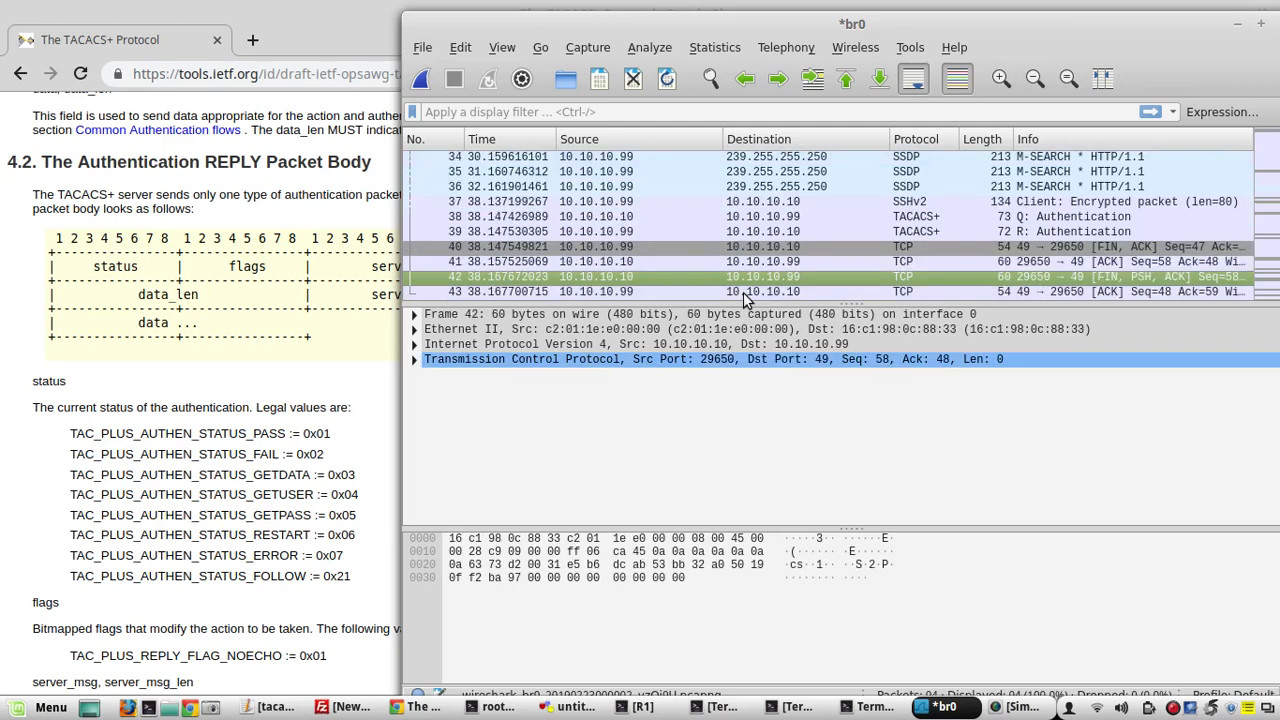
key("Down")
key("Down")
key("Down")
key("Down")
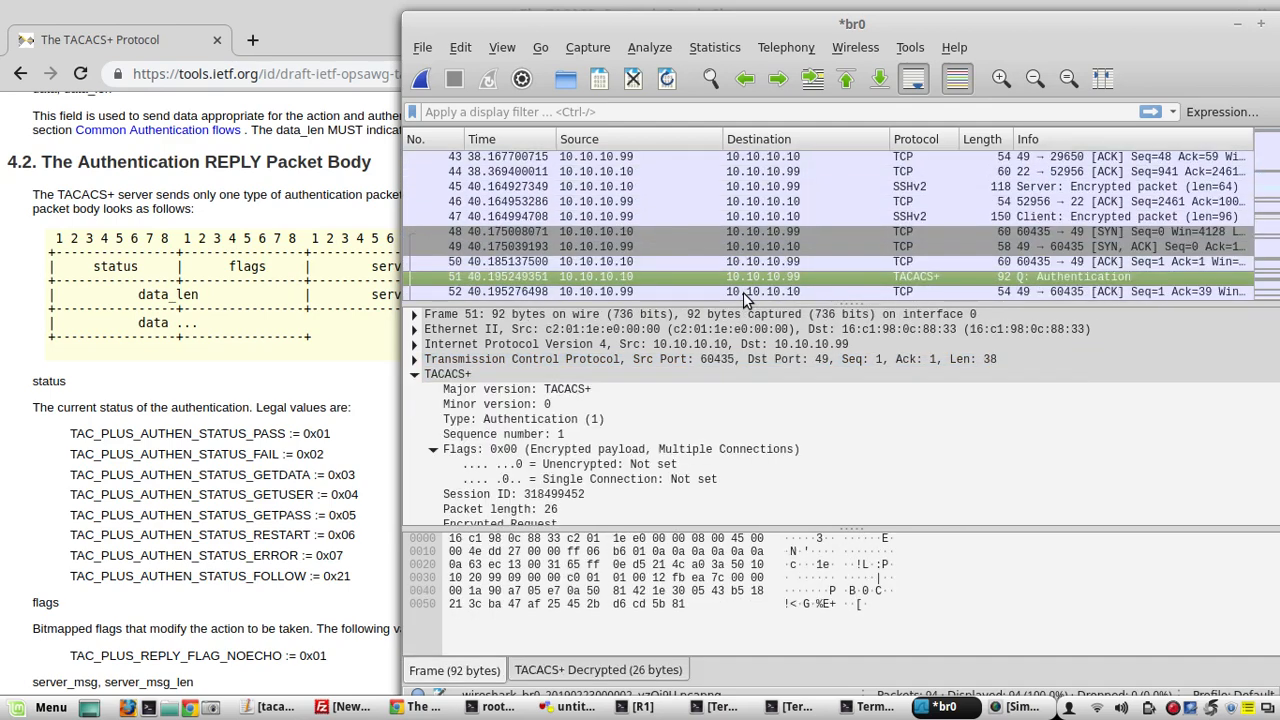
Examine packet 51's Decrypted Request fields from the action to the user length one by one
left_click(533, 496)
key("Down")
key("Down")
key("Down")
key("Down")
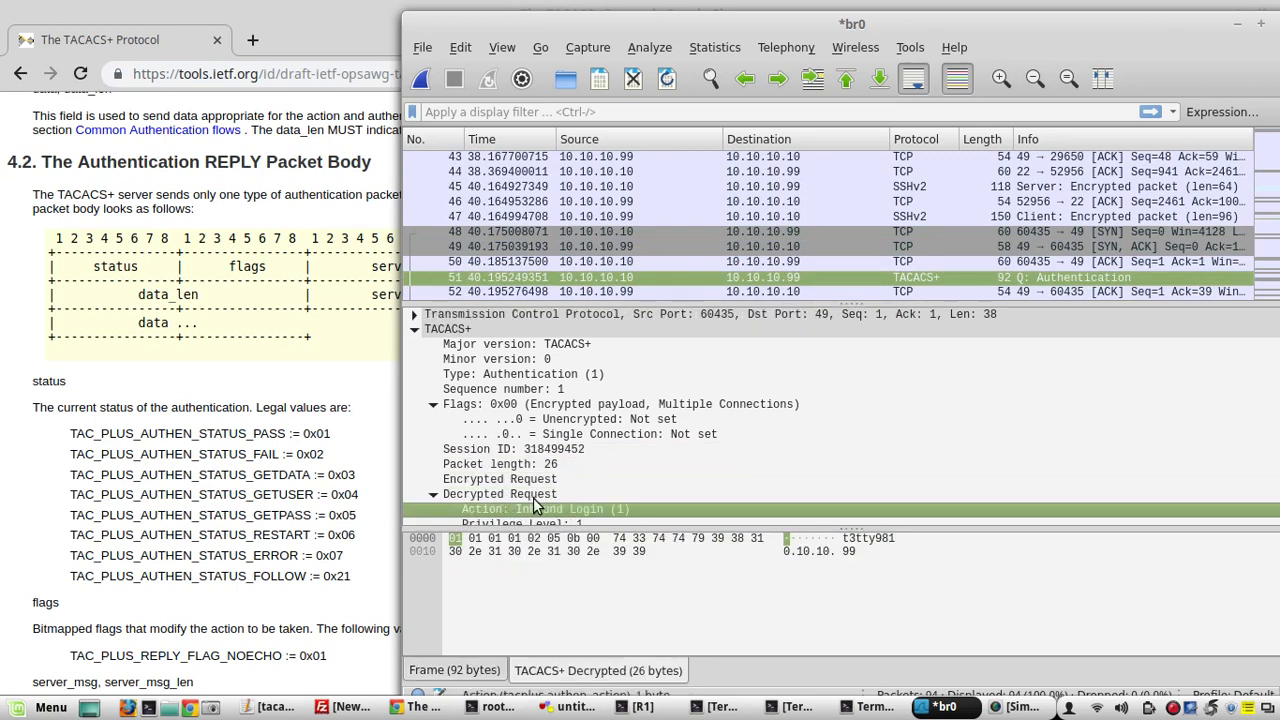
key("Down")
key("Down")
key("Down")
key("Down")
key("Down")
key("Down")
key("Down")
key("Down")
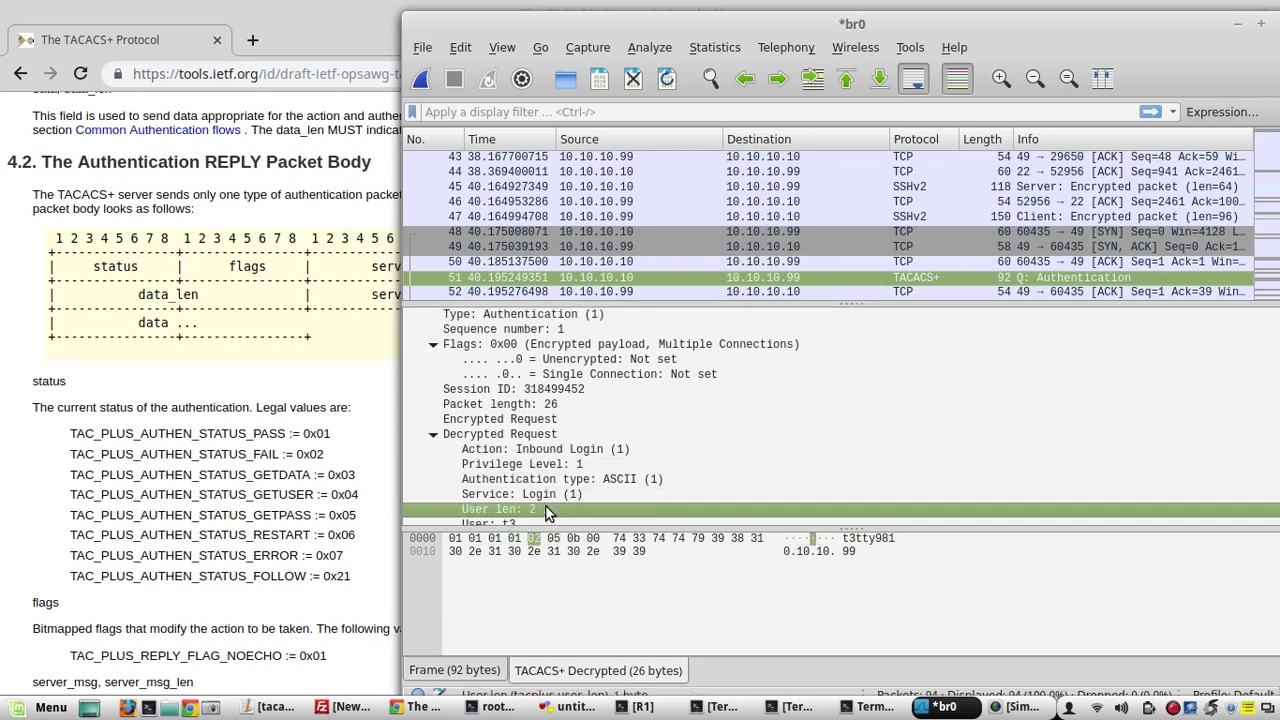
Examine the remaining decrypted fields of packet 51, covering the user, port, remote address and ASCII data length
key("Down")
key("Down")
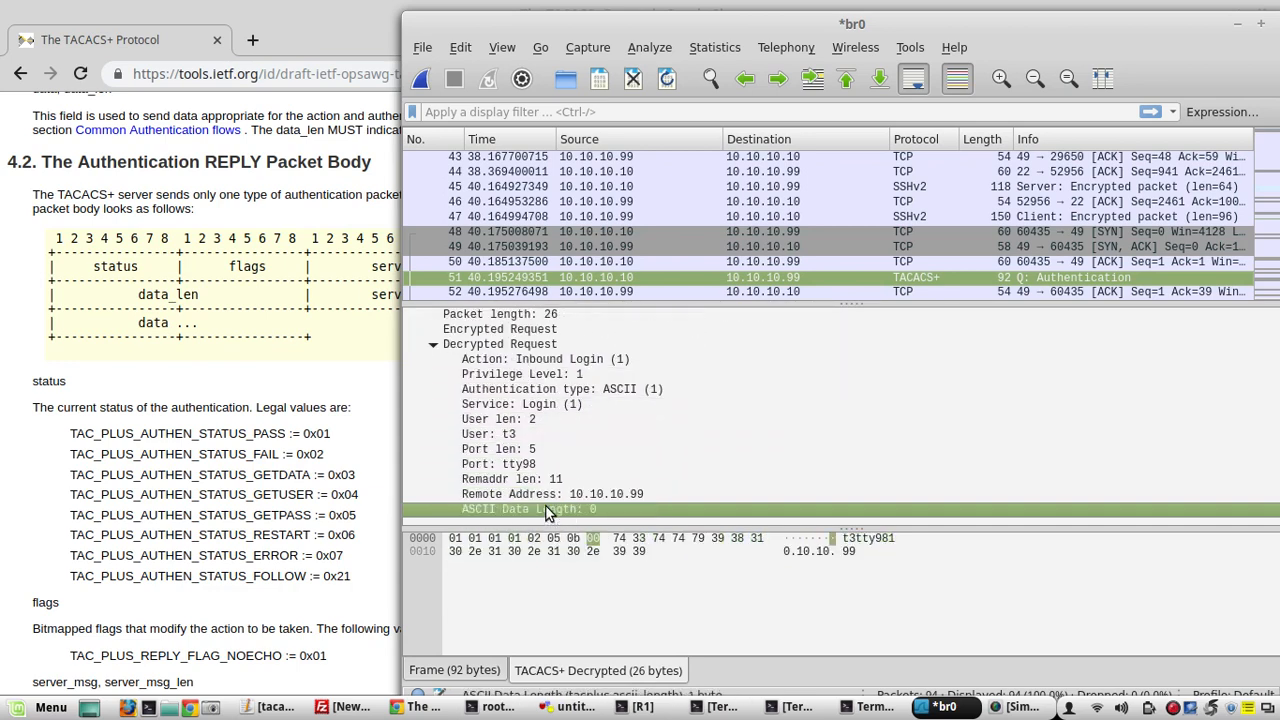
key("Up")
key("Up")
key("Up")
key("Up")
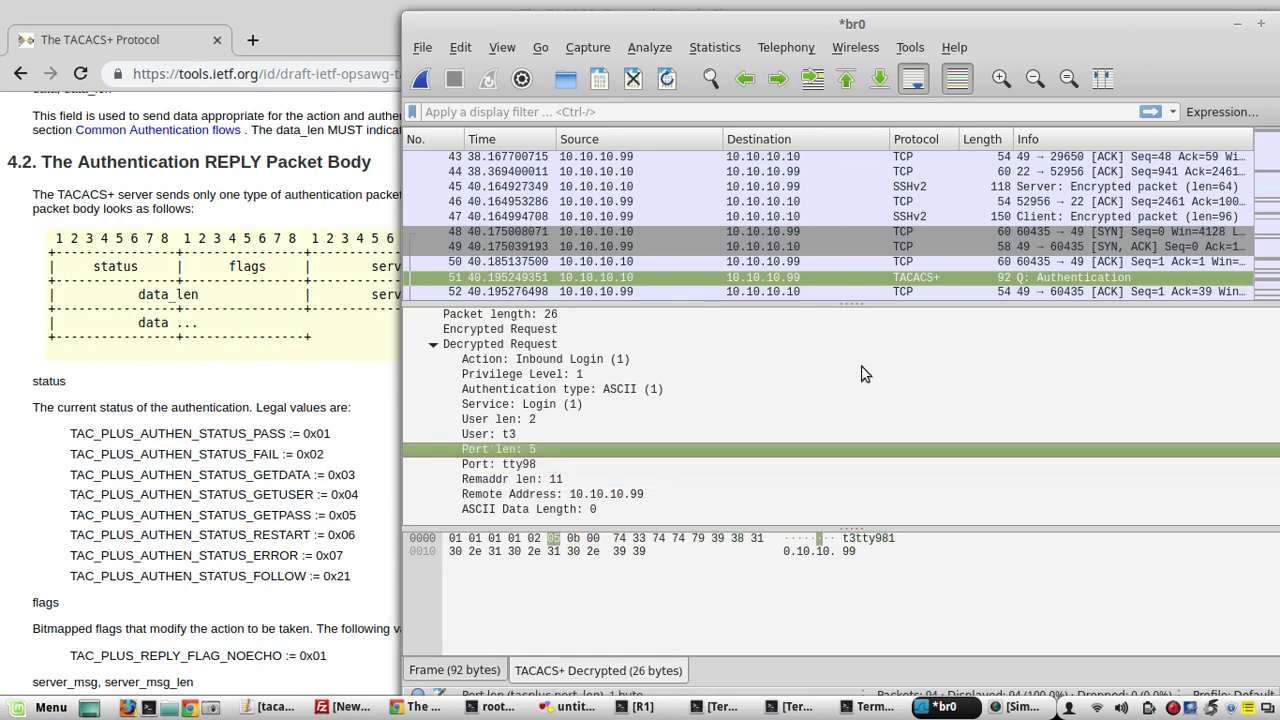
Bring the whole Wireshark window into view, select authentication reply packet 53, and examine its Decrypted Reply fields from status to data length
left_click_drag(1054, 20, 992, 19)
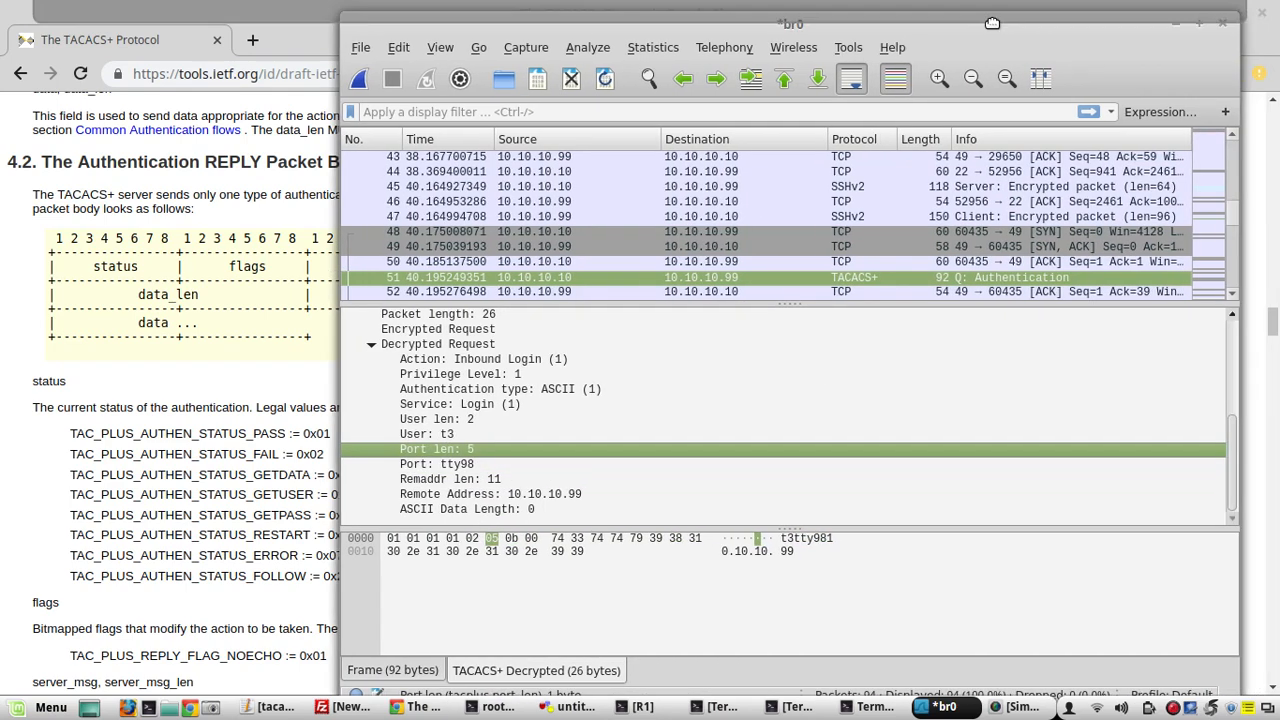
left_click(767, 291)
key("Down")
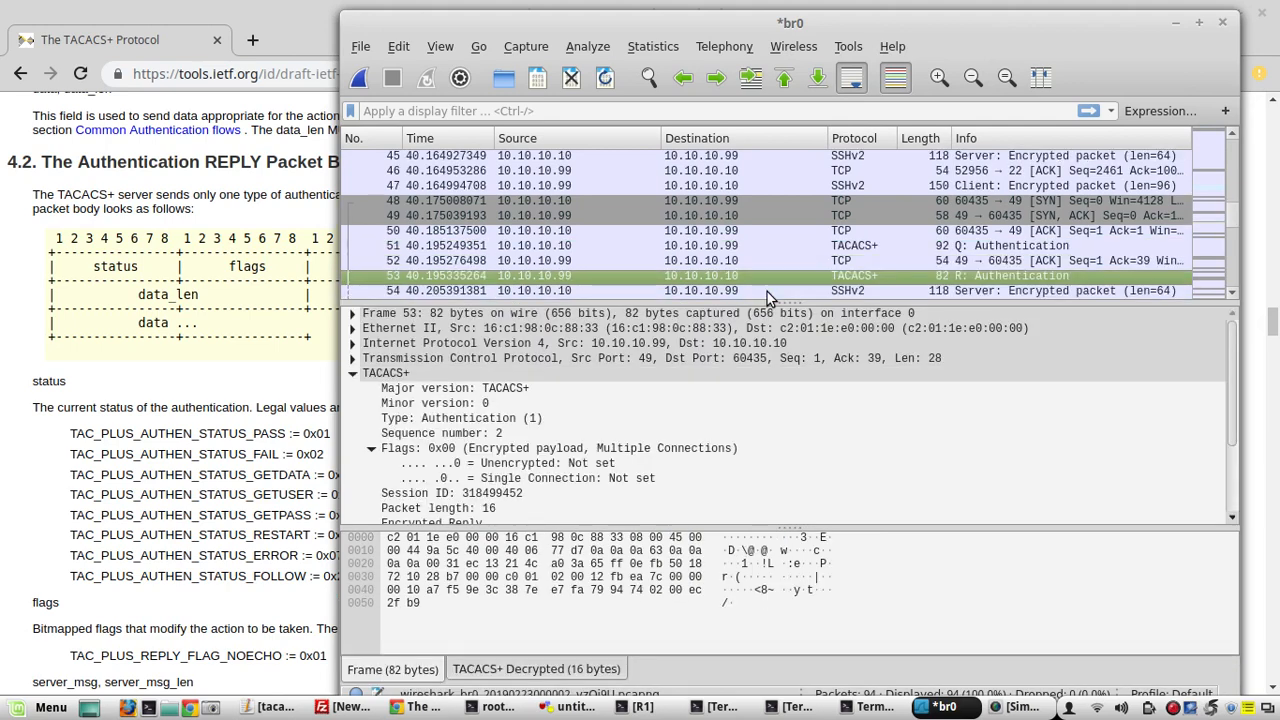
left_click(463, 493)
key("Down")
key("Down")
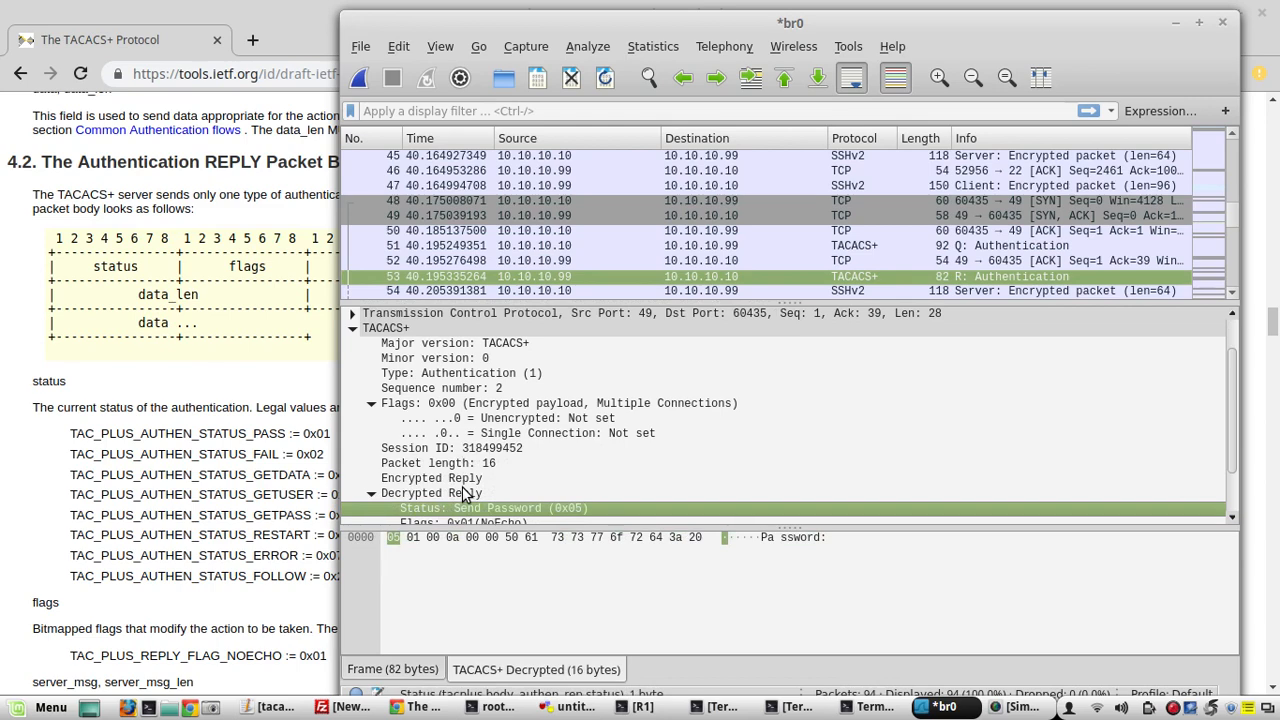
scroll(463, 493, "down", 2)
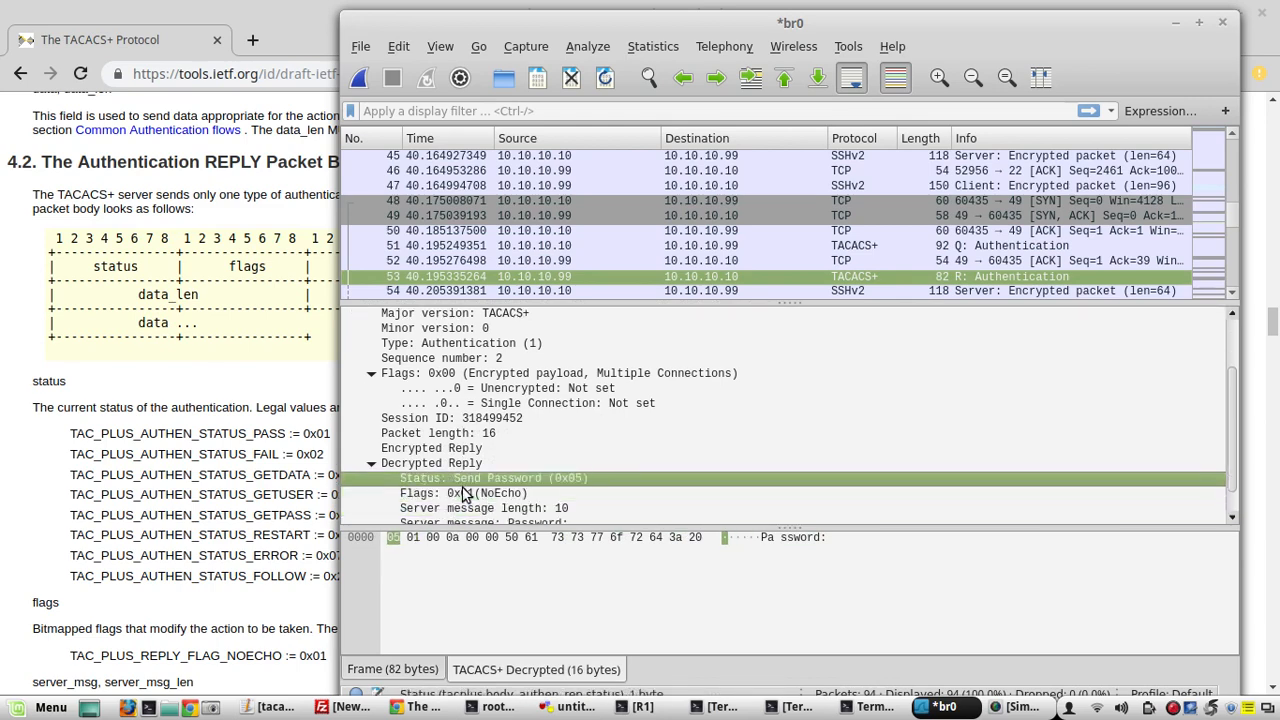
key("Down")
key("Down")
key("Down")
key("Down")
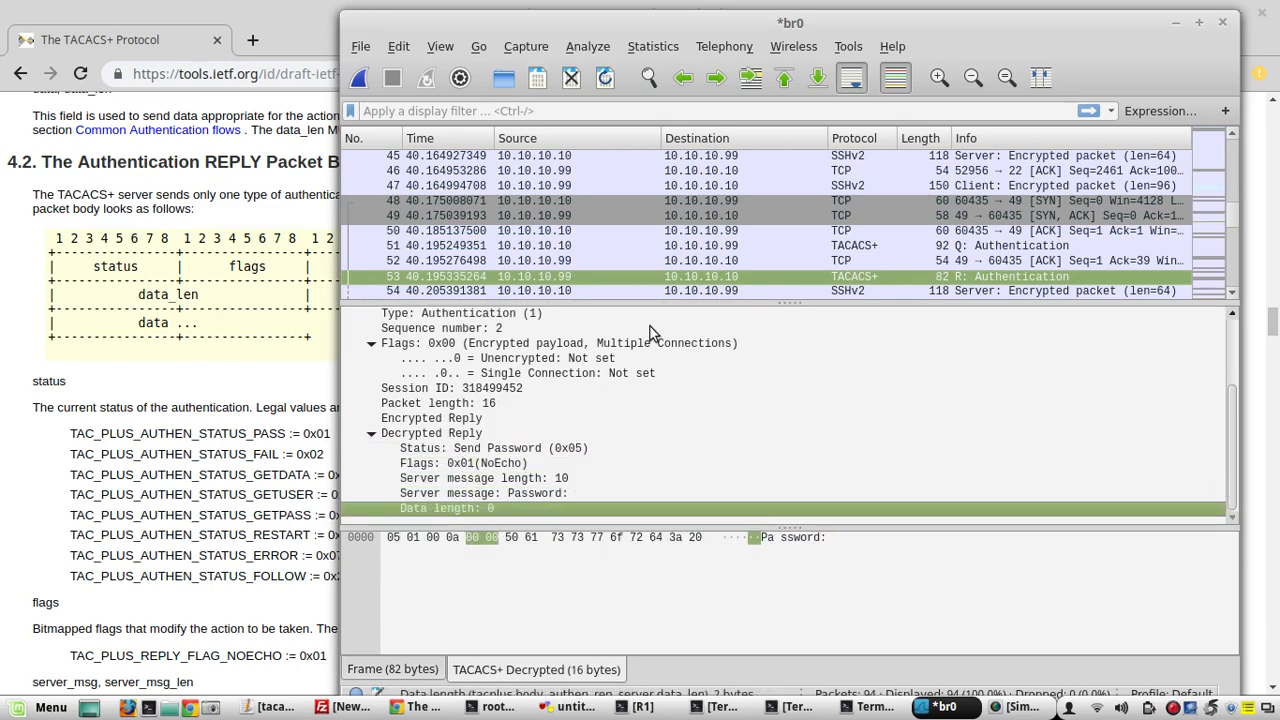
Advance to authentication request packet 58 and examine its fields down to the decrypted user field
key("Down")
key("Down")
scroll(651, 278, "down", 1)
left_click(651, 276)
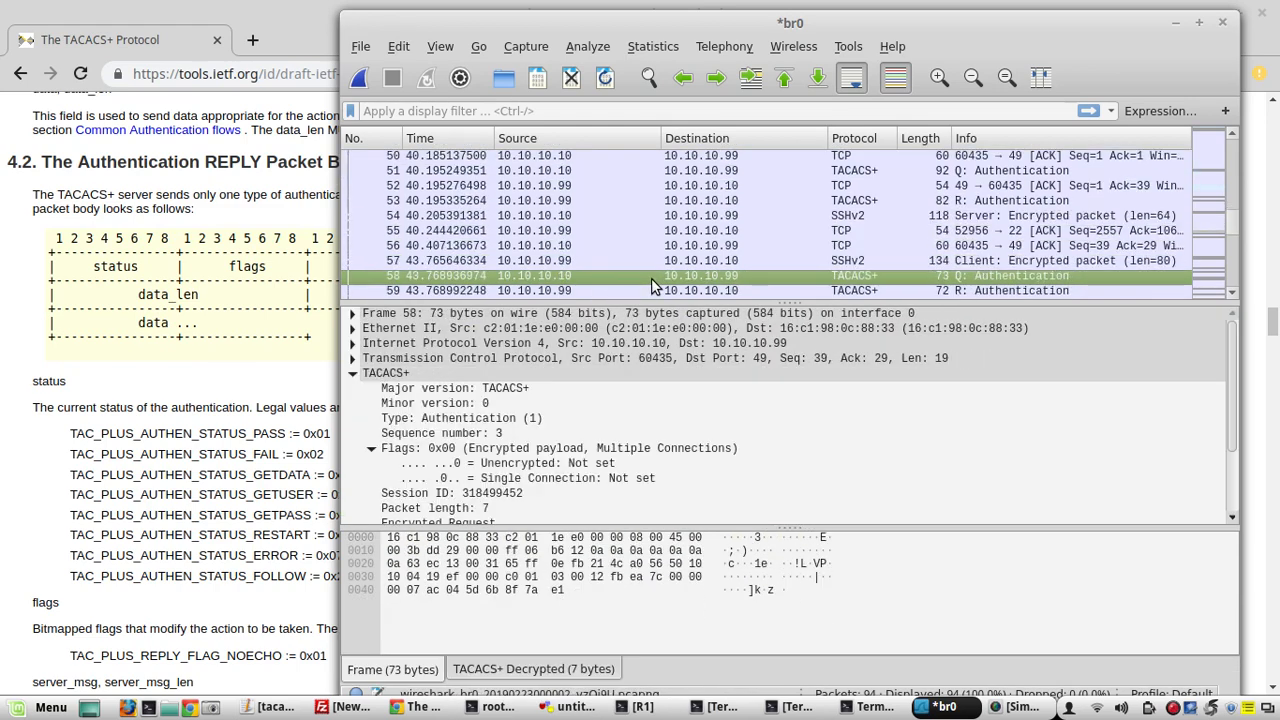
left_click(462, 478)
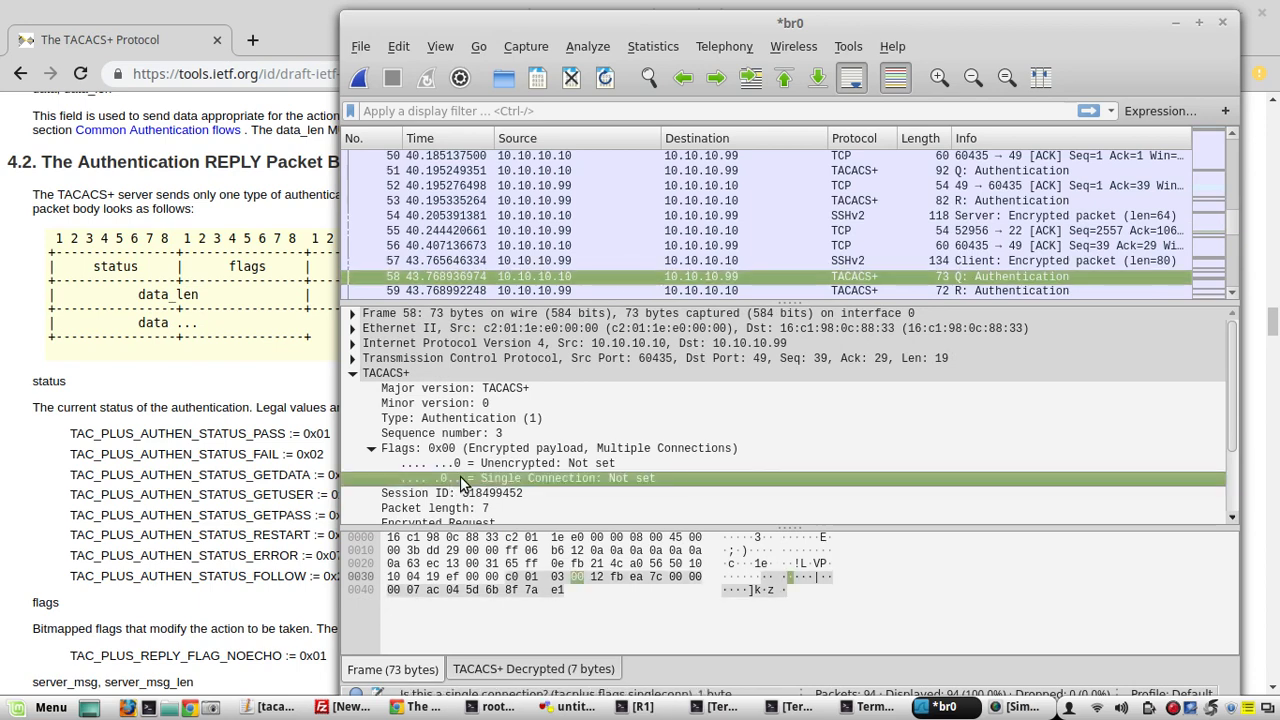
key("Down")
key("Down")
key("Down")
key("Down")
key("Down")
key("Down")
key("Down")
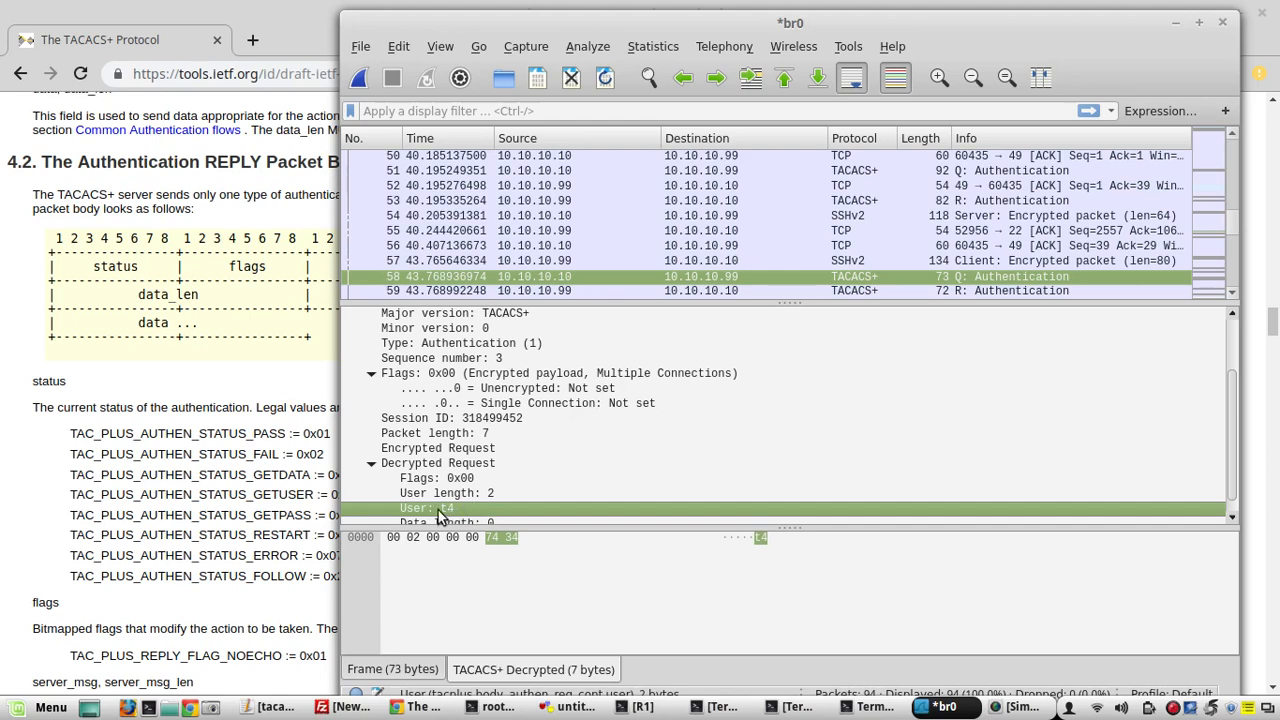
Select authentication reply packet 59 and check its decrypted status field
left_click(720, 290)
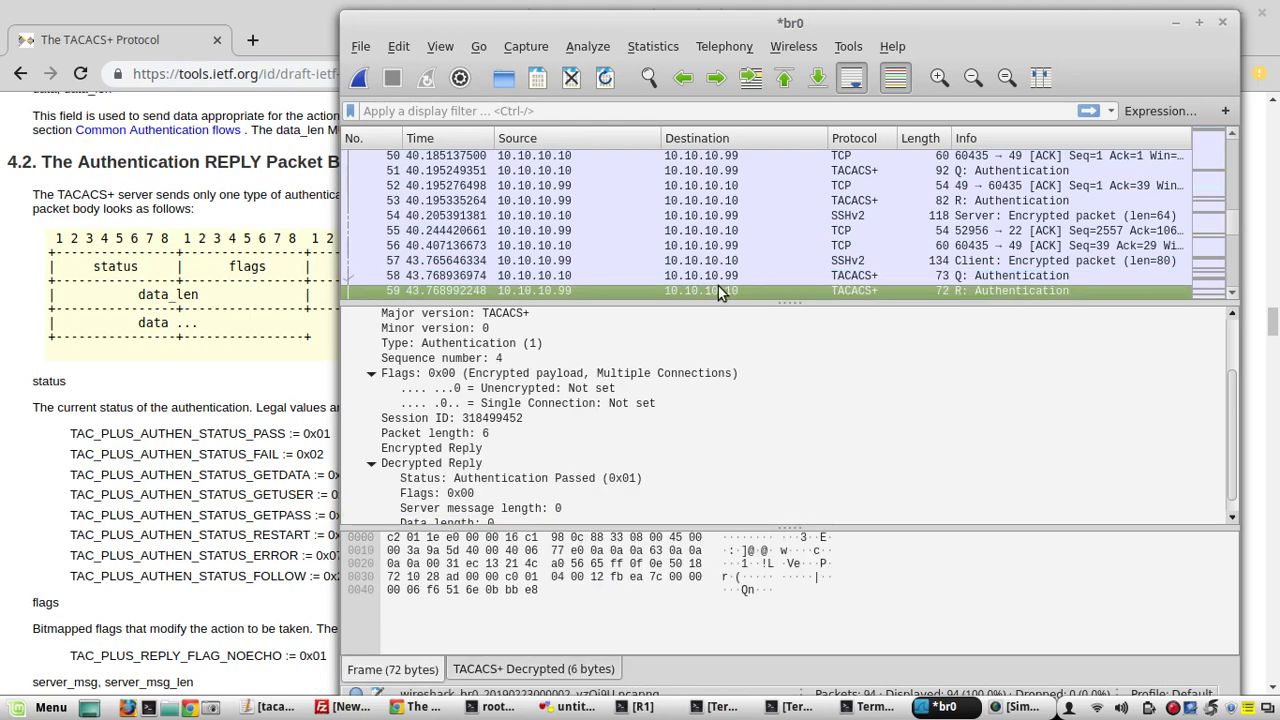
left_click(523, 479)
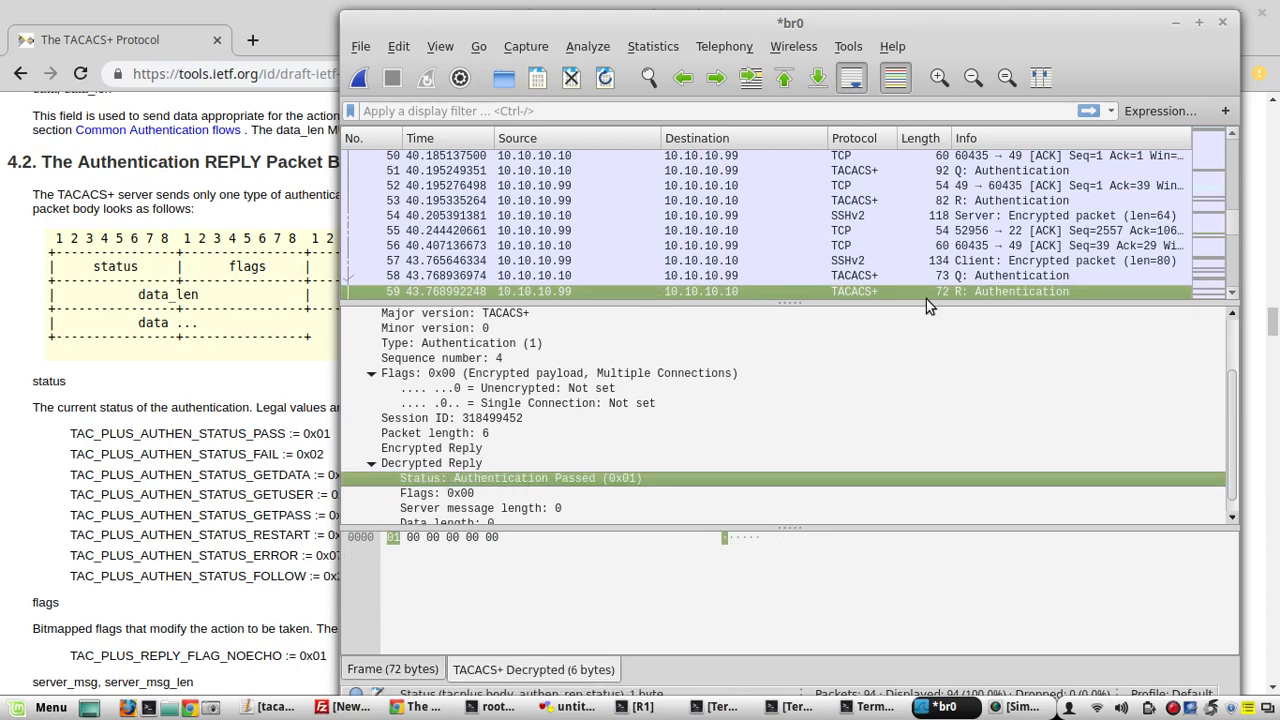
Advance through the capture to authorization request packet 76 and check its TACACS+ major version and type fields
key("Down")
key("Down")
key("Down")
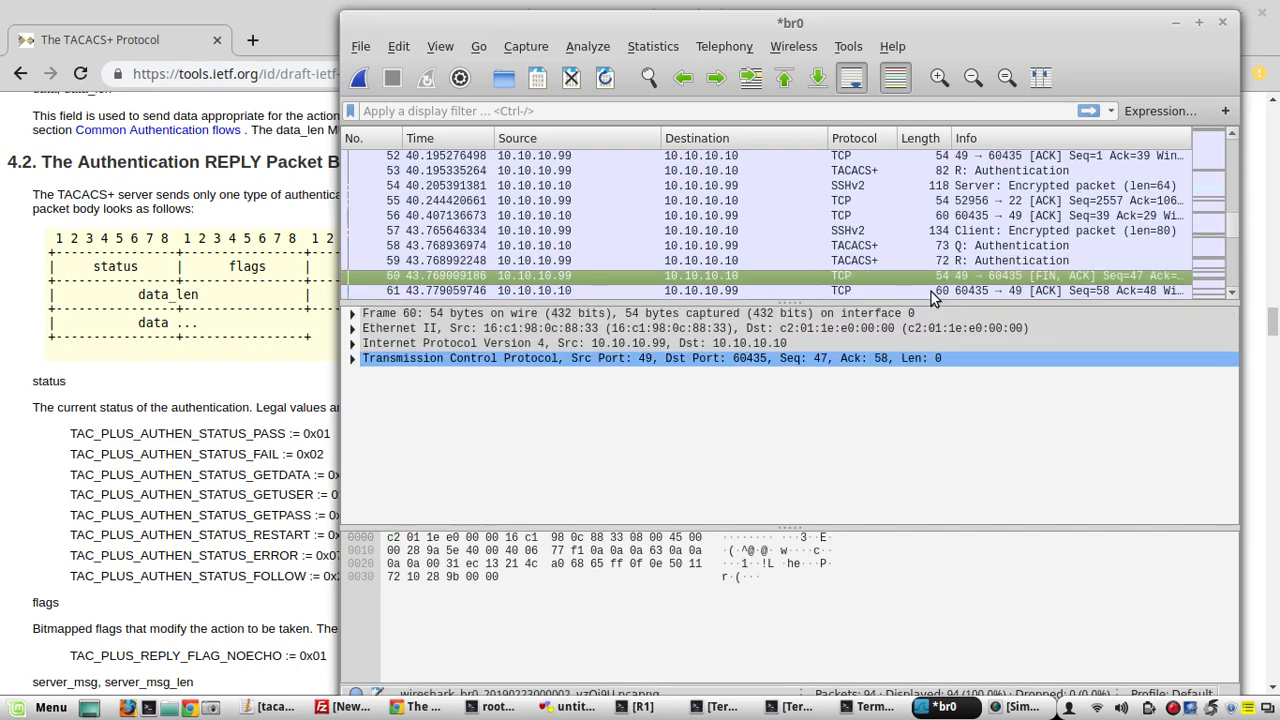
key("Down")
key("Down")
key("Down")
key("Down")
key("Down")
key("Down")
key("Down")
key("Down")
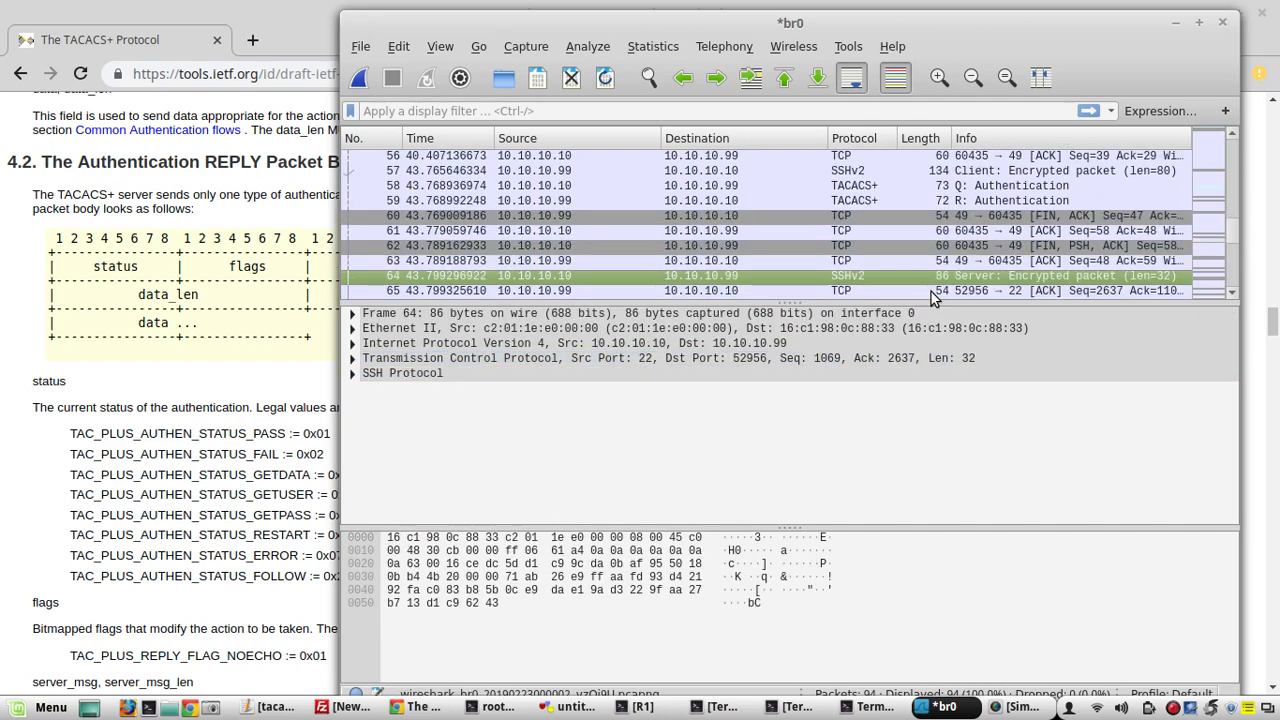
key("Down")
key("Down")
key("Down")
key("Down")
key("Down")
key("Down")
key("Down")
key("Down")
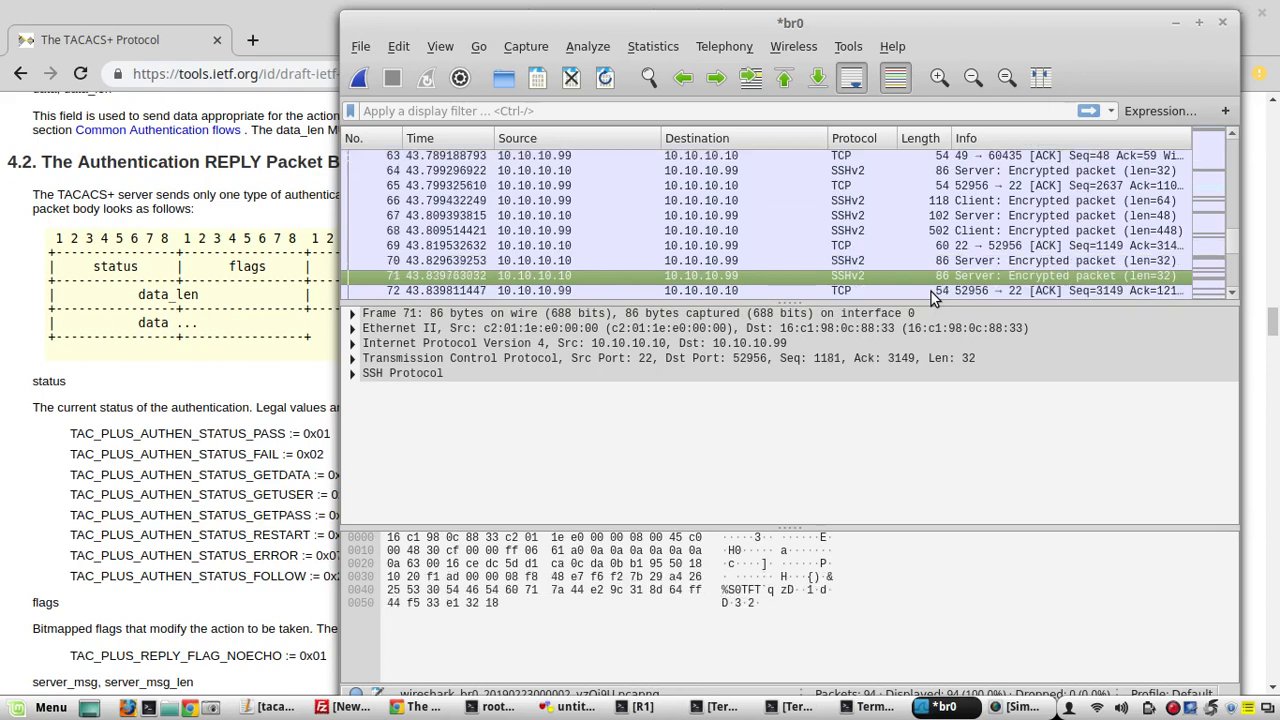
key("Down")
key("Down")
key("Down")
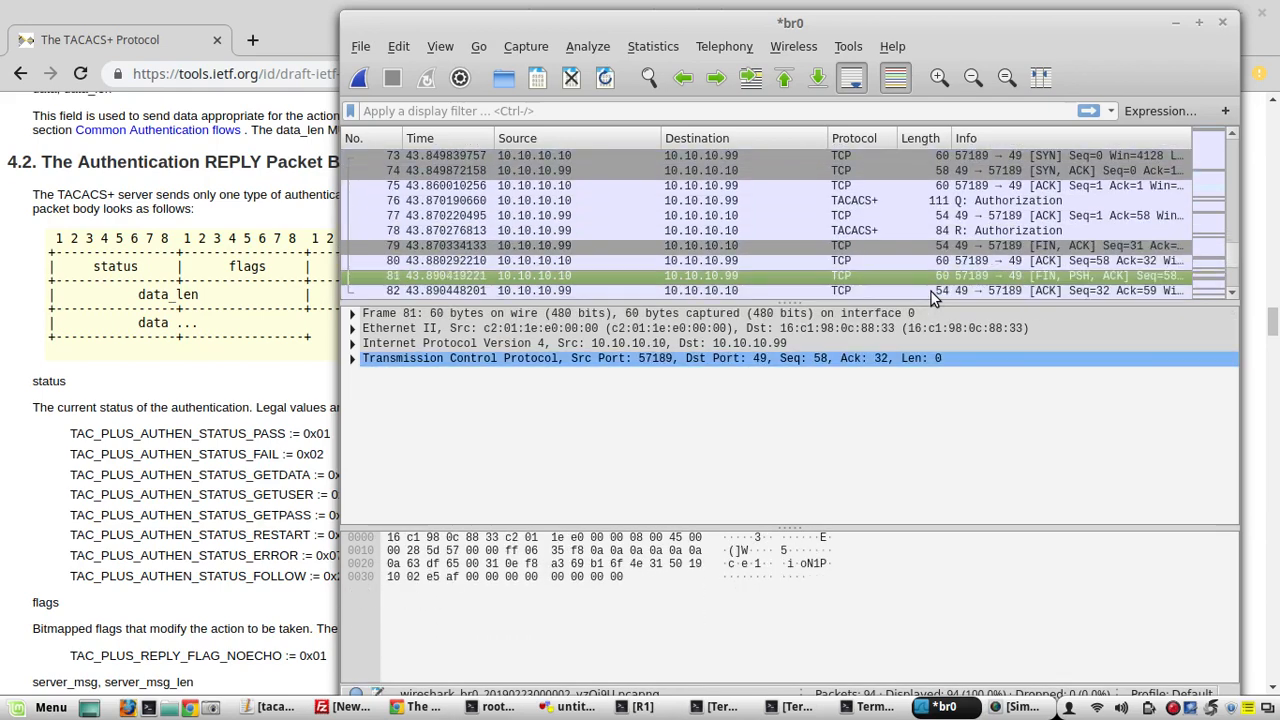
key("Up")
key("Up")
key("Up")
key("Up")
key("Up")
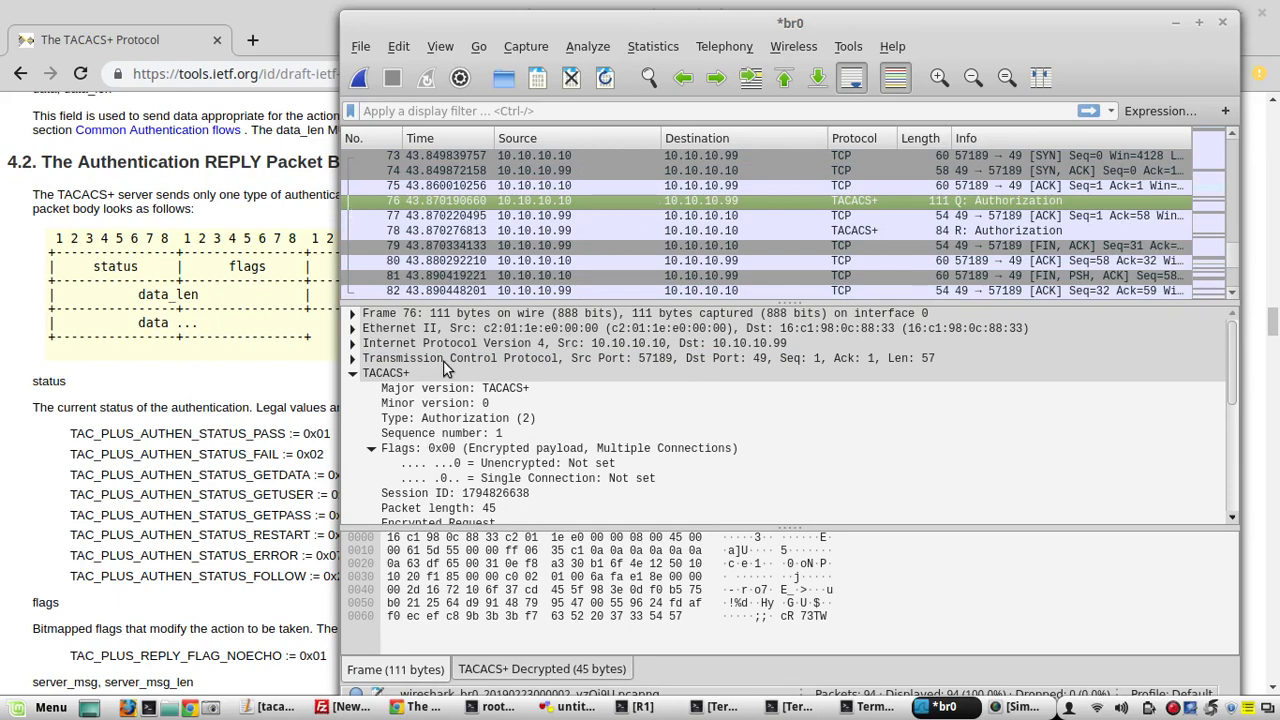
left_click(430, 390)
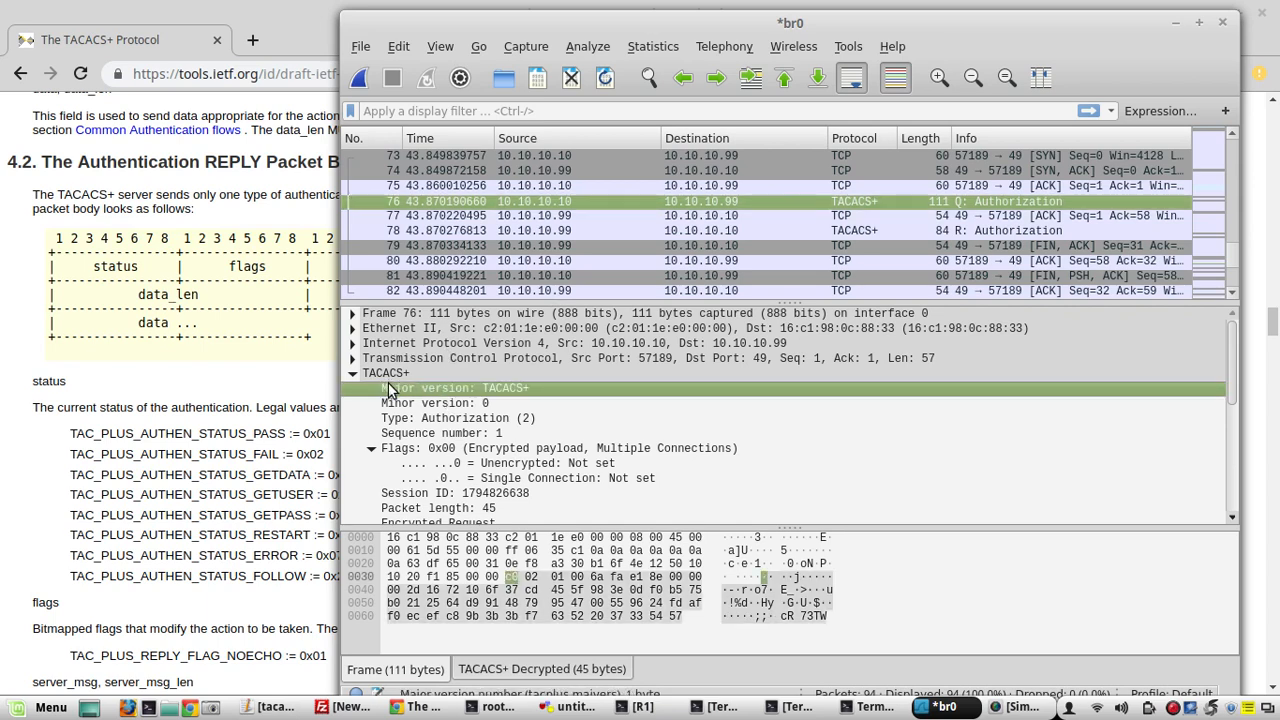
left_click(441, 420)
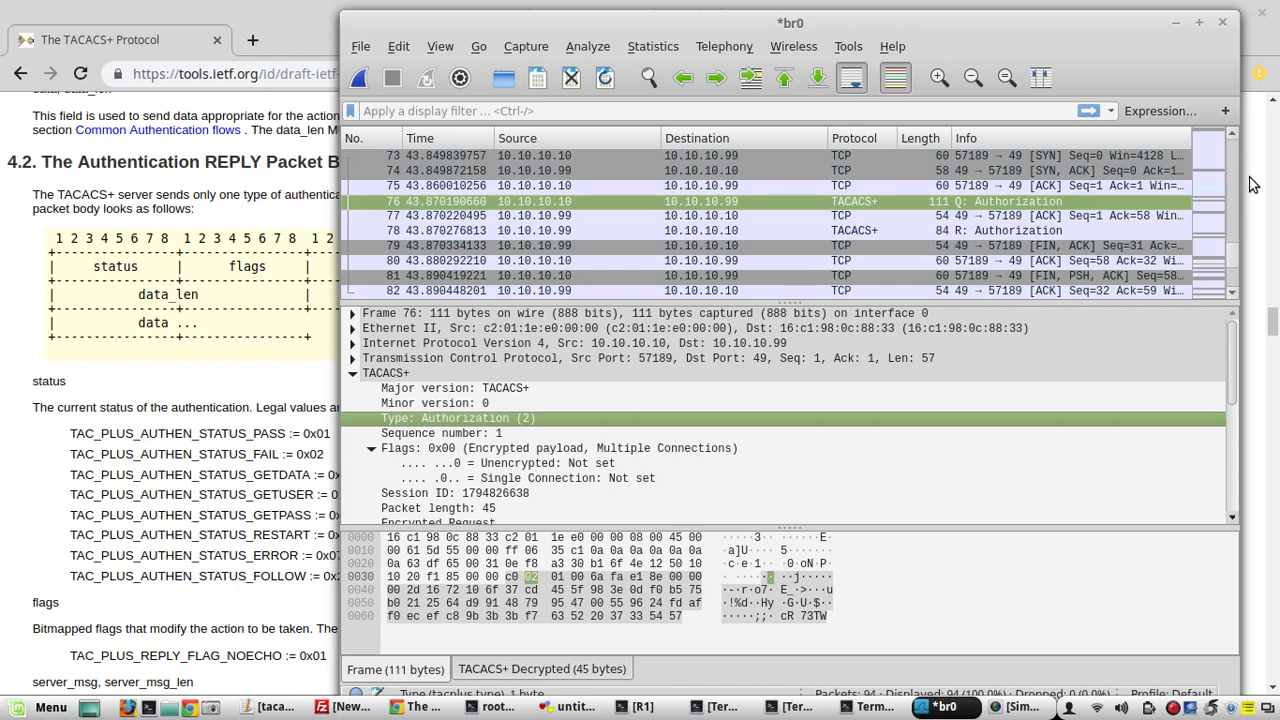
Compare the TACACS+ type field of authentication reply packet 59 with those of authorization packets 76 and 78
left_click_drag(1230, 258, 1232, 238)
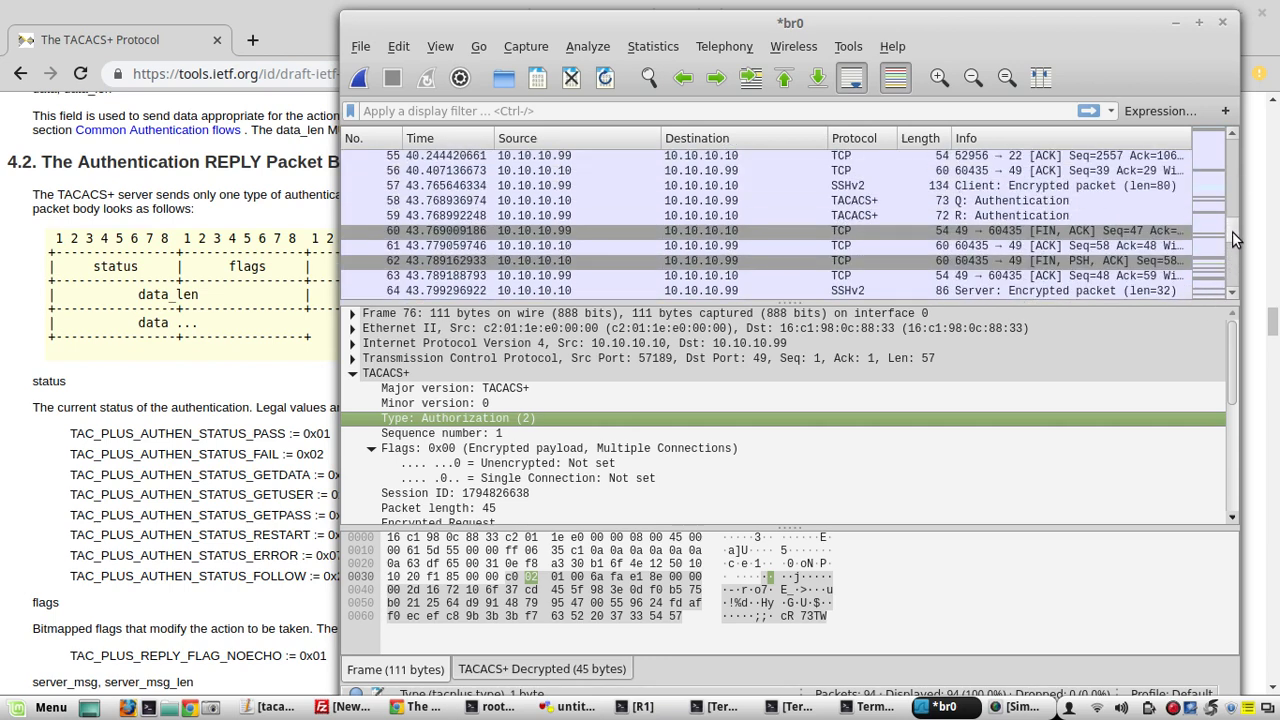
left_click(872, 214)
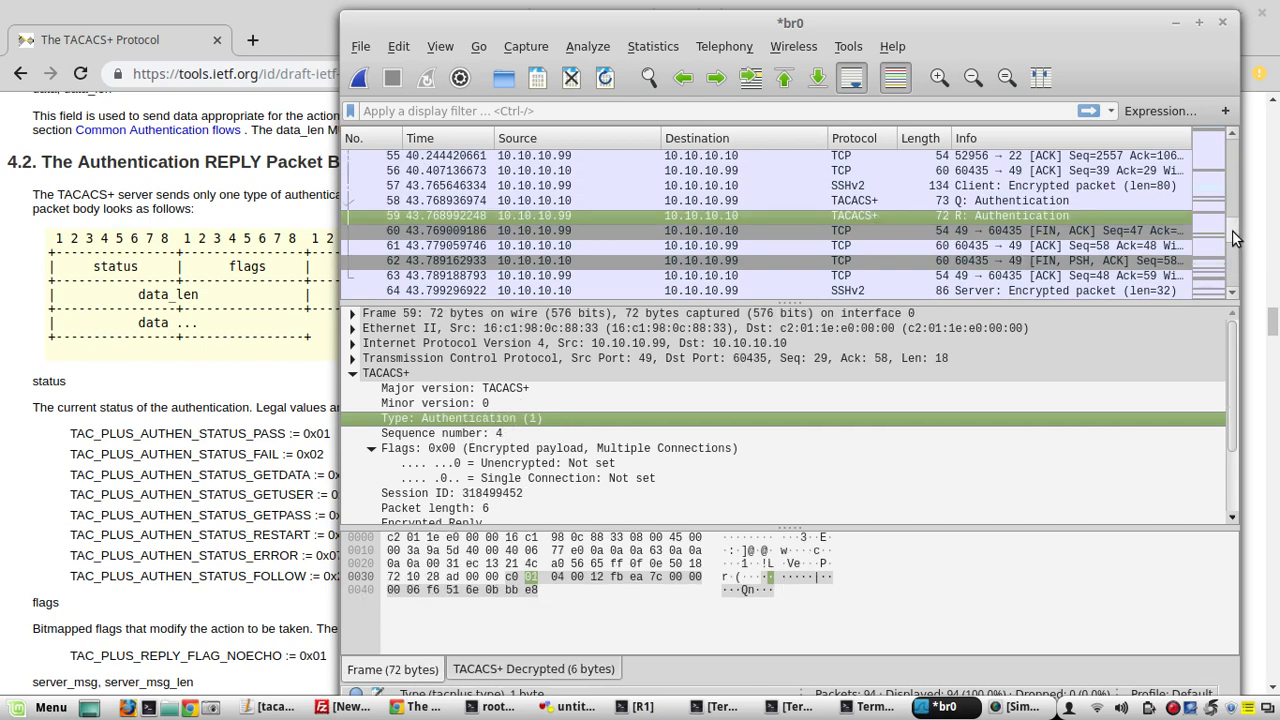
left_click_drag(1232, 230, 1232, 262)
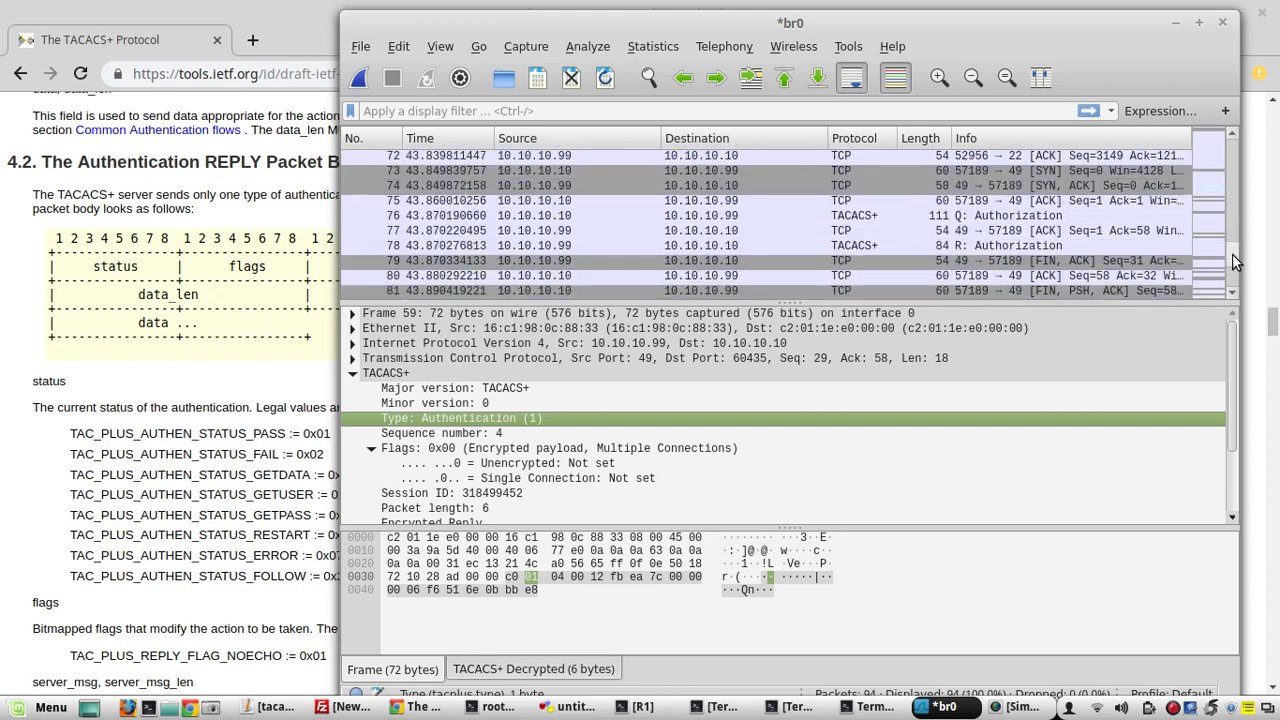
left_click(876, 216)
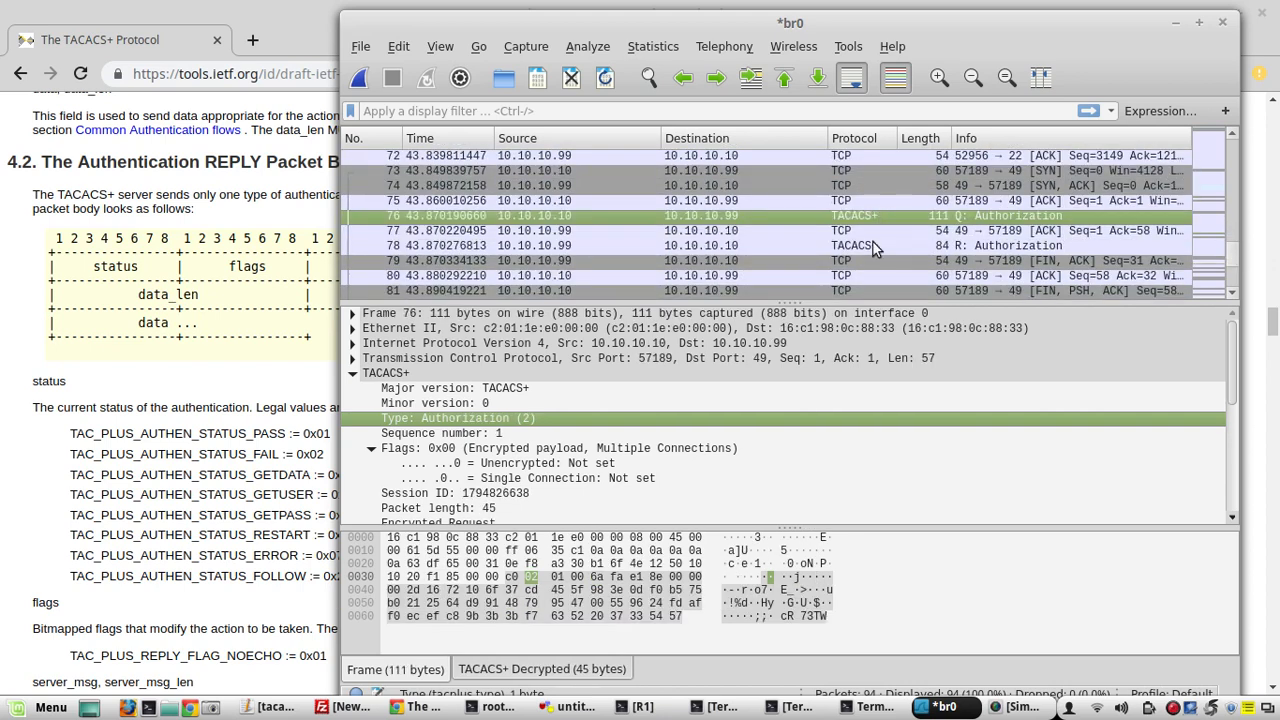
left_click(872, 245)
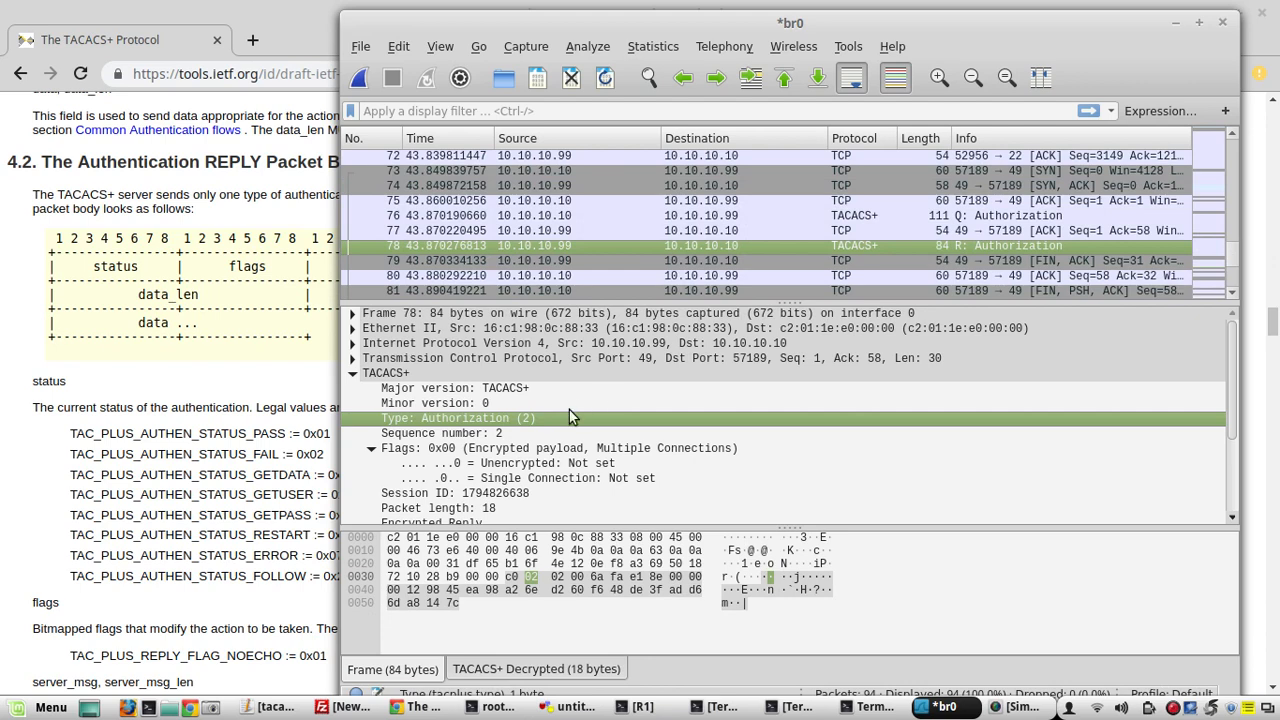
Show the decrypted request of packet 76, then switch to Chrome and find section 5.1, The Authorization REQUEST Packet Body, in the TACACS+ draft
left_click(816, 215)
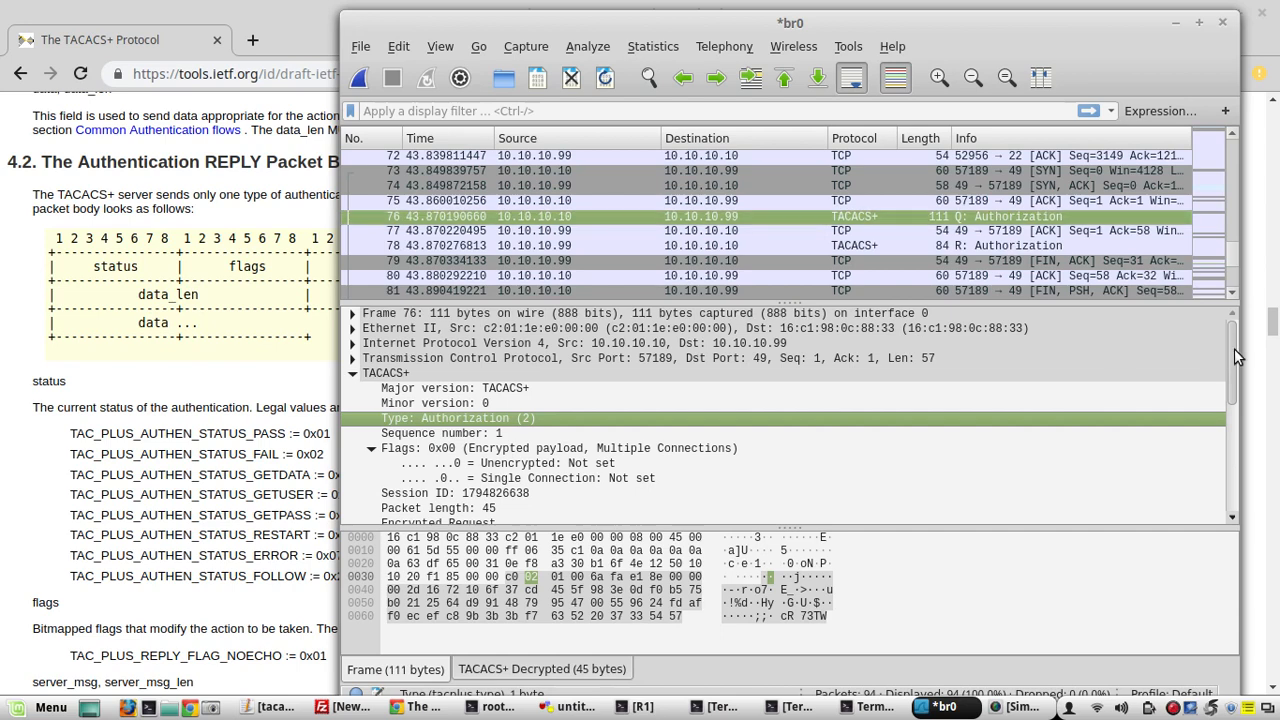
left_click_drag(1236, 357, 1245, 430)
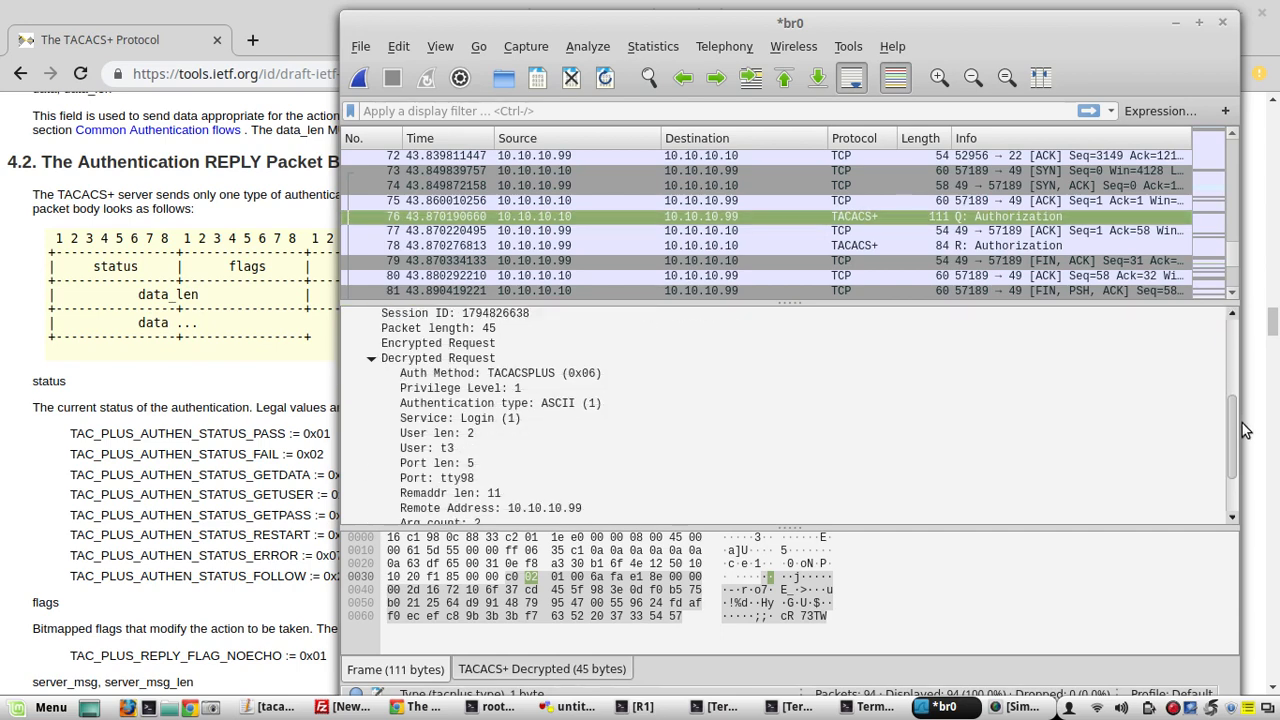
left_click(222, 382)
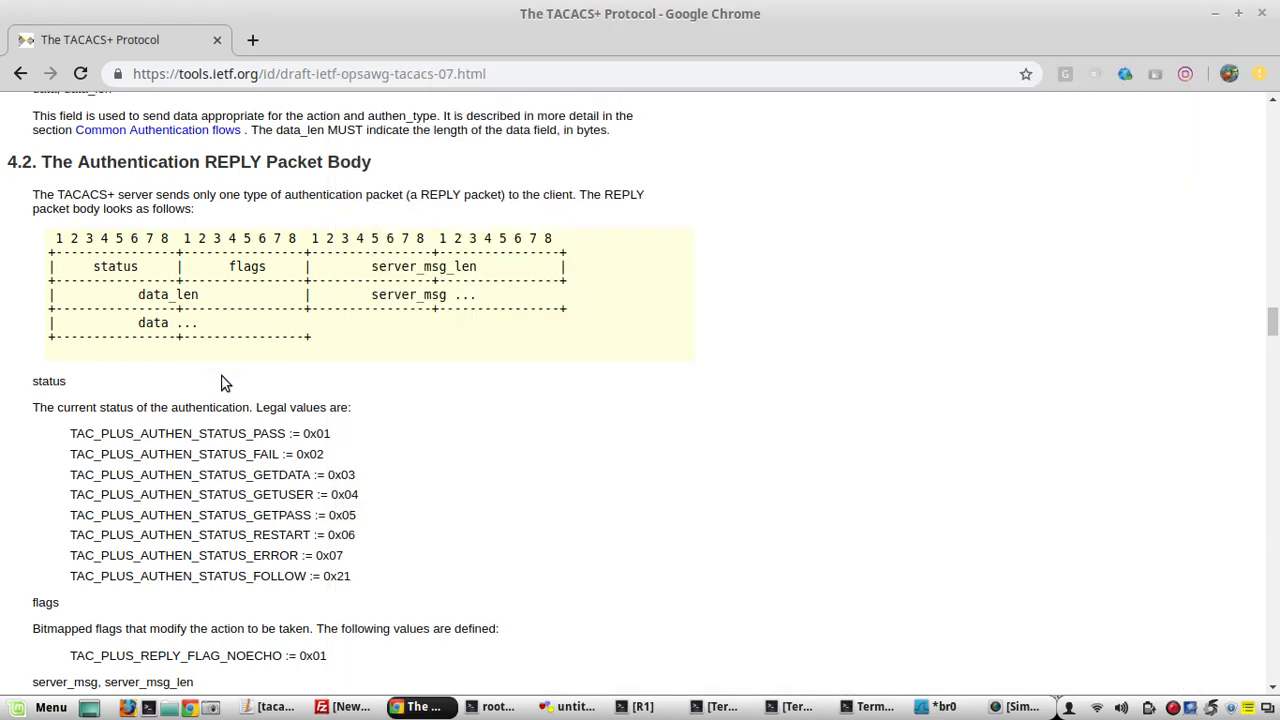
left_click_drag(1273, 322, 1273, 452)
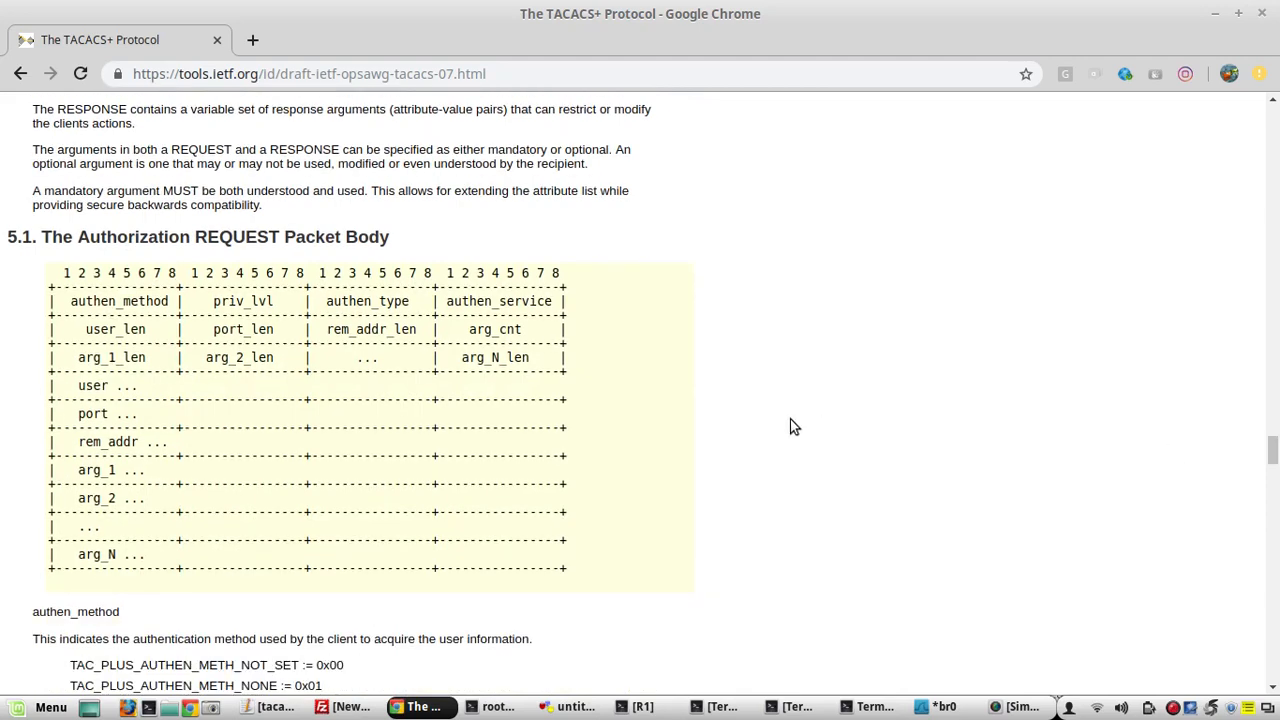
Switch to Wireshark, place its window beside the draft's diagram, and check packet 76's auth method, privilege level, authentication type and service
left_click(945, 707)
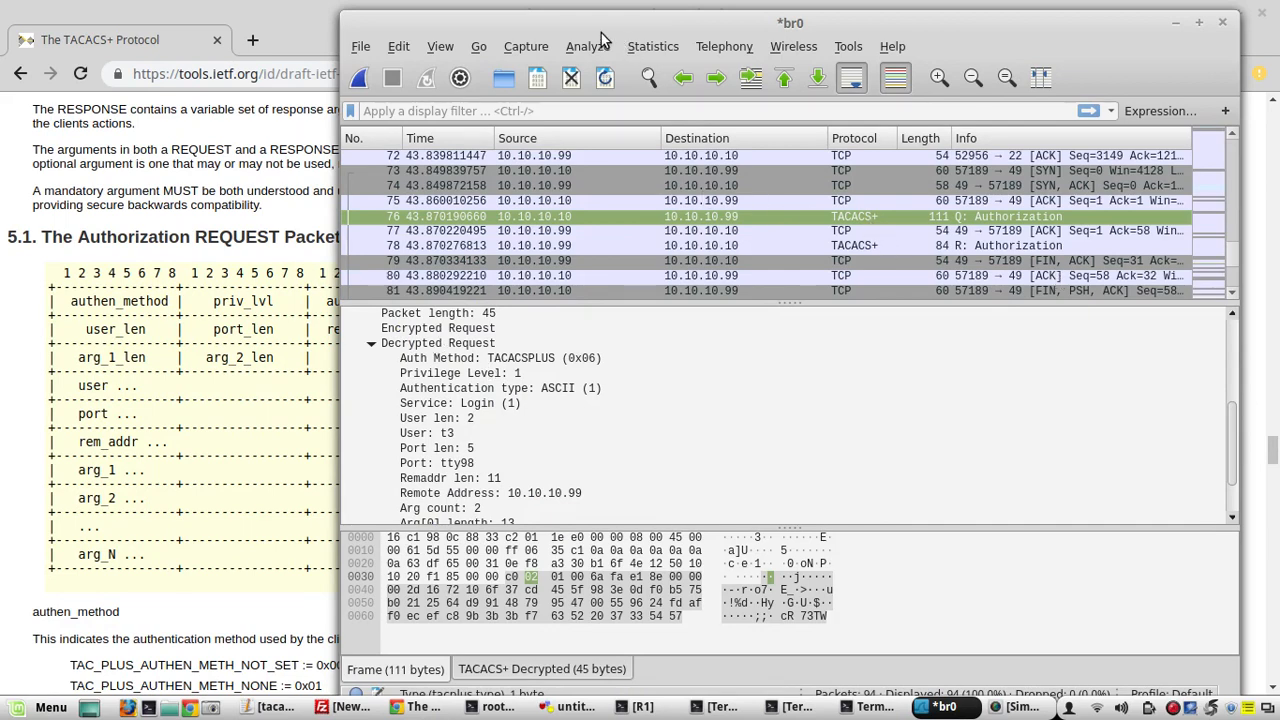
left_click_drag(603, 34, 686, 35)
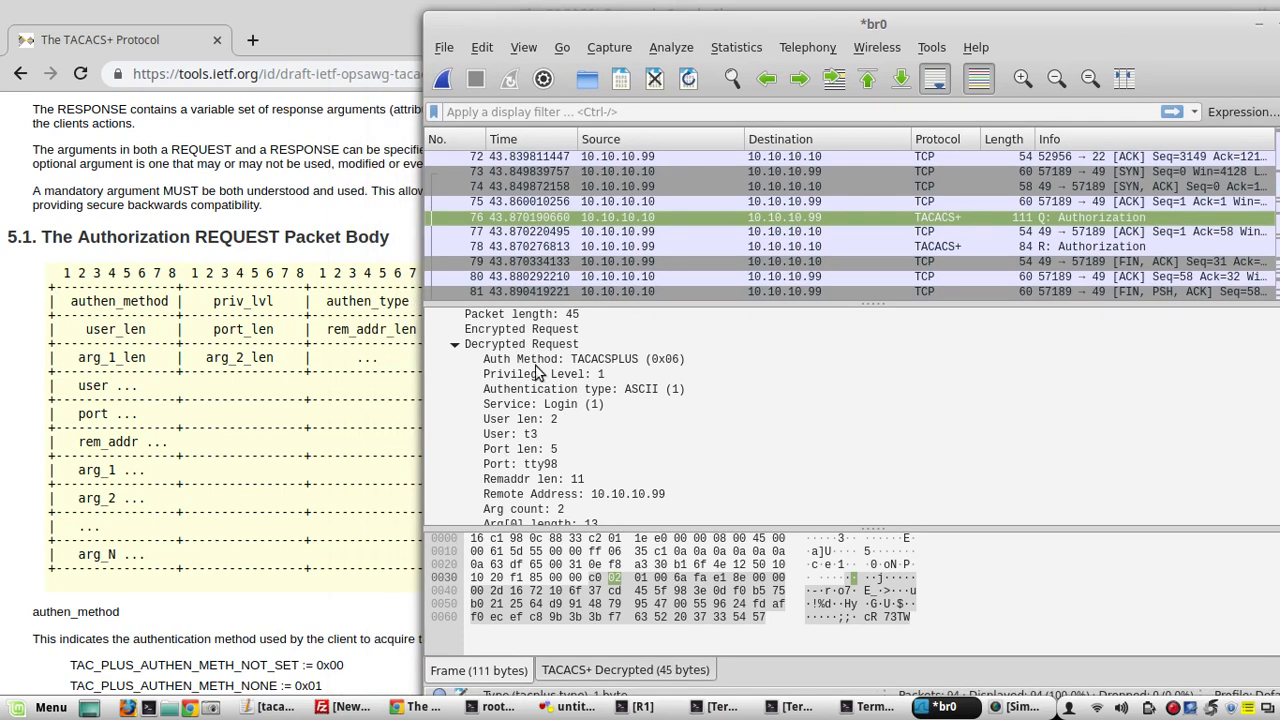
left_click_drag(657, 29, 790, 30)
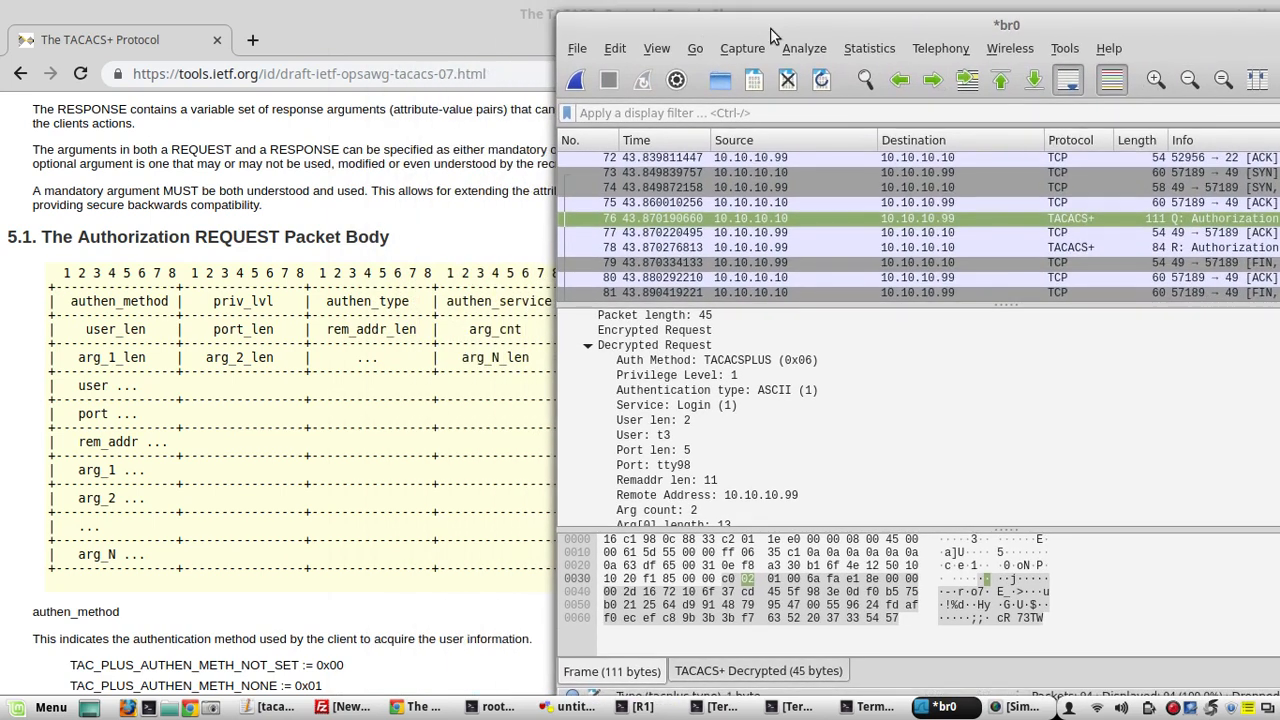
left_click(672, 360)
left_click(672, 376)
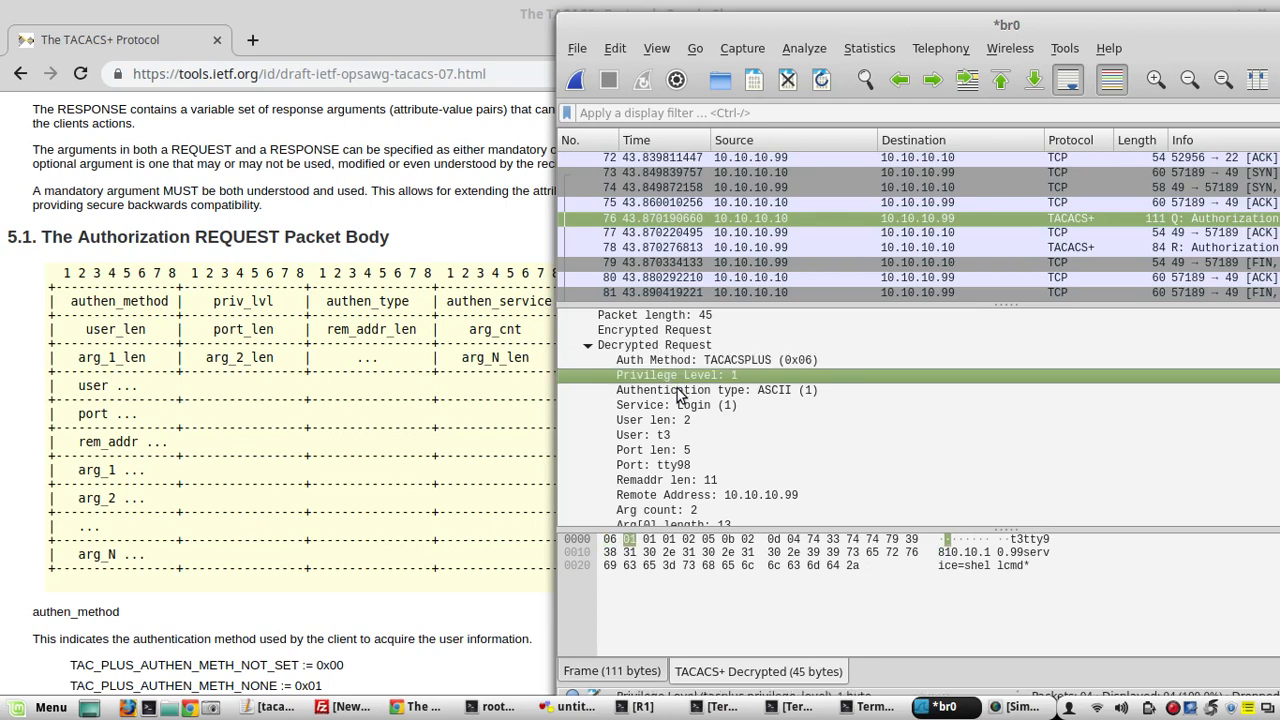
left_click(680, 391)
left_click(680, 406)
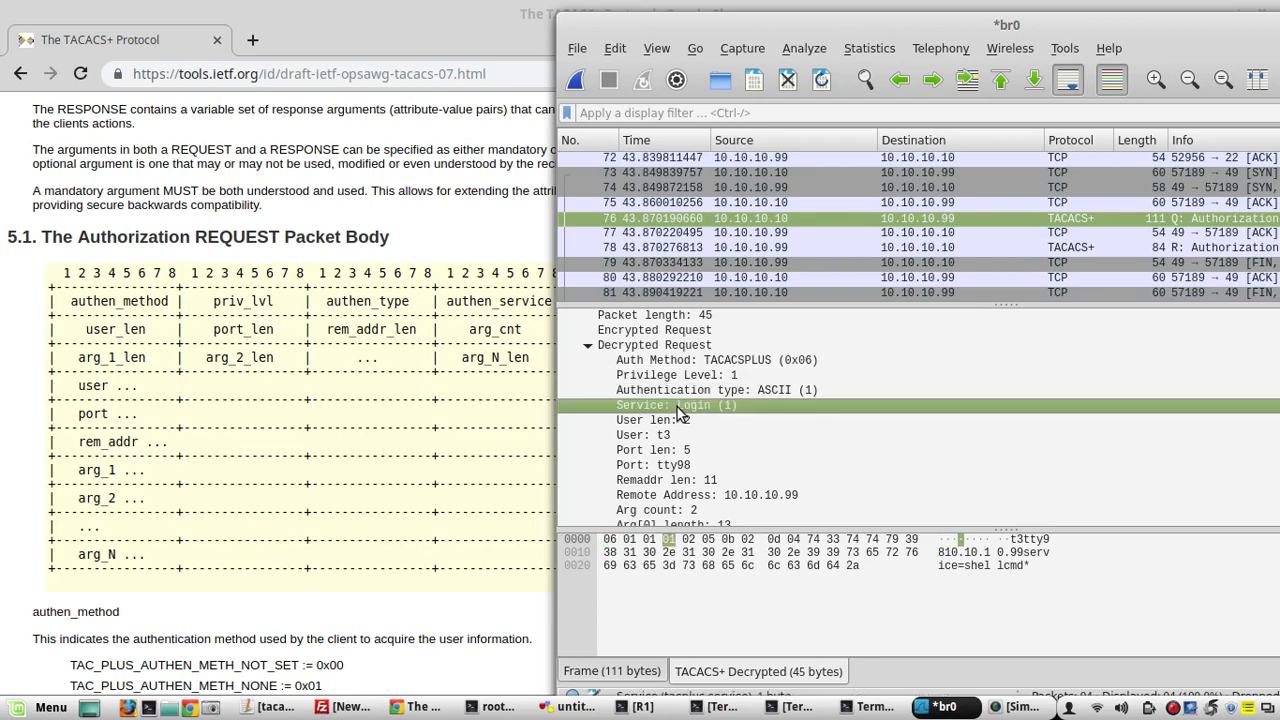
Examine packet 76's decrypted request fields from the user length through the port, remote address and argument count to the Arg[0] length
left_click(678, 422)
key("Down")
key("Down")
key("Down")
key("Down")
key("Down")
key("Down")
key("Down")
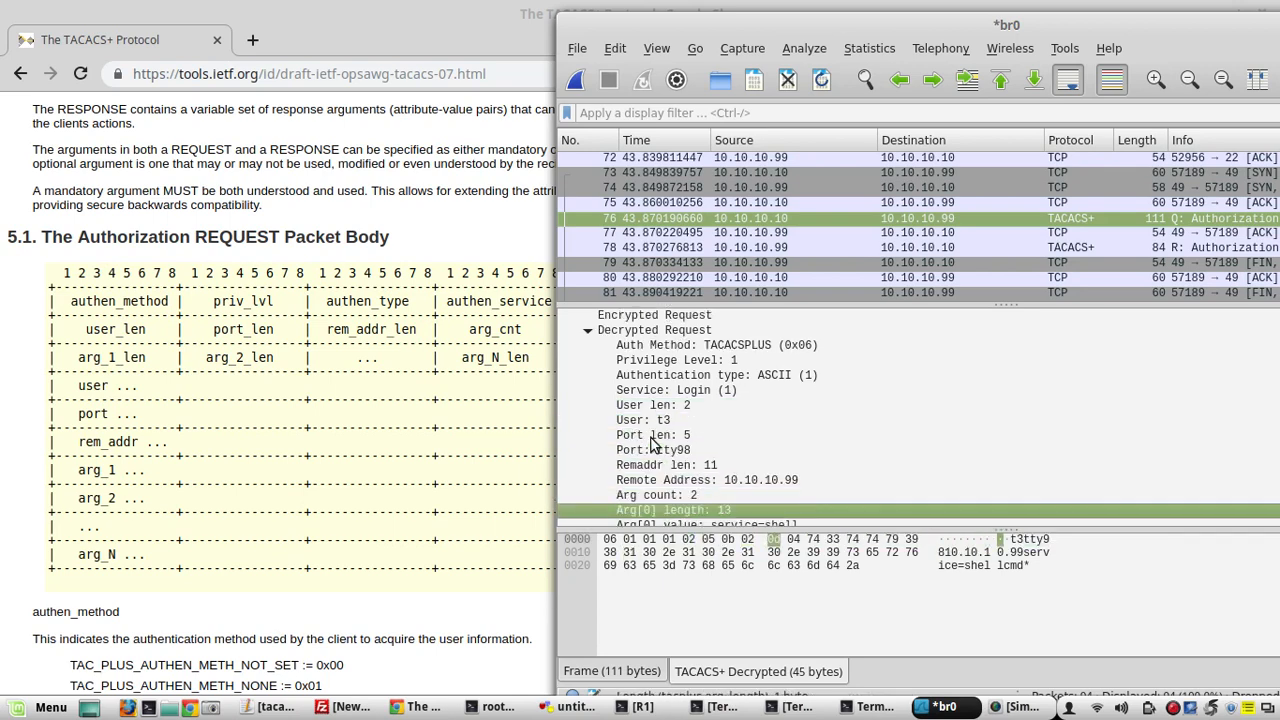
Bring the whole Wireshark window into view, select authorization reply packet 78, and examine its Decrypted Reply fields from auth status to Arg[0] value
left_click_drag(881, 23, 895, 59)
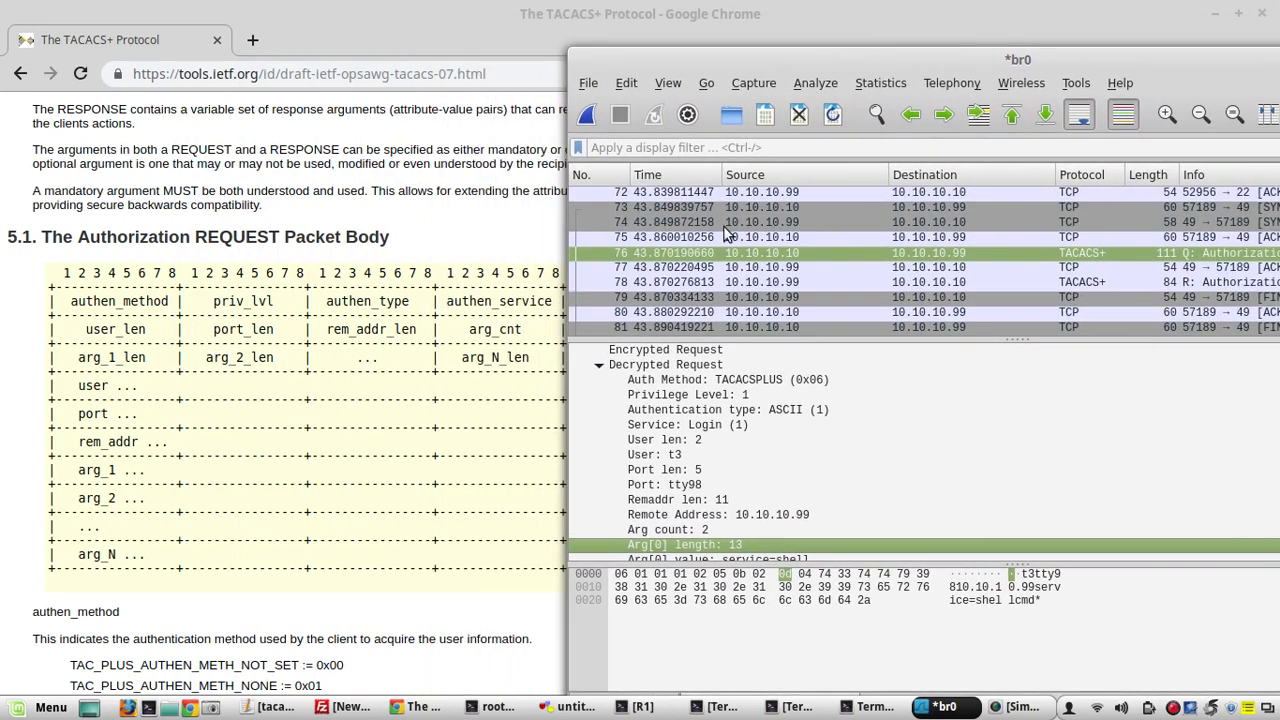
left_click_drag(806, 54, 477, 36)
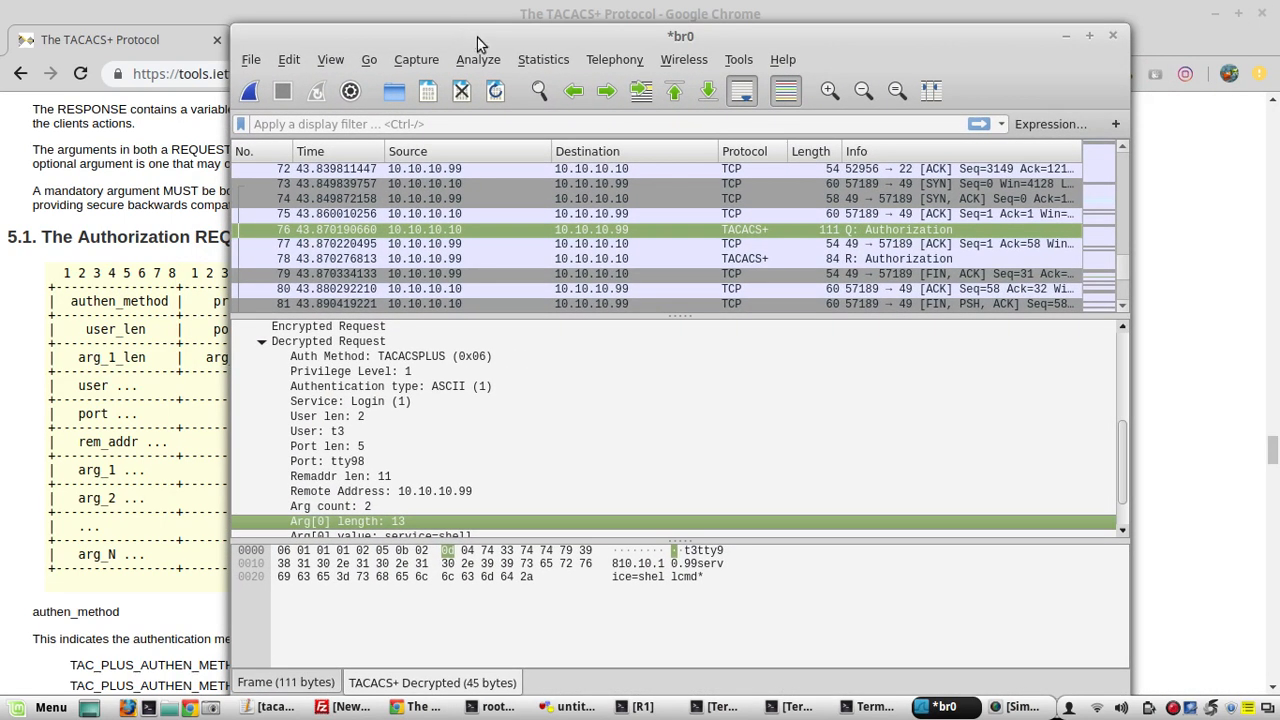
left_click(755, 259)
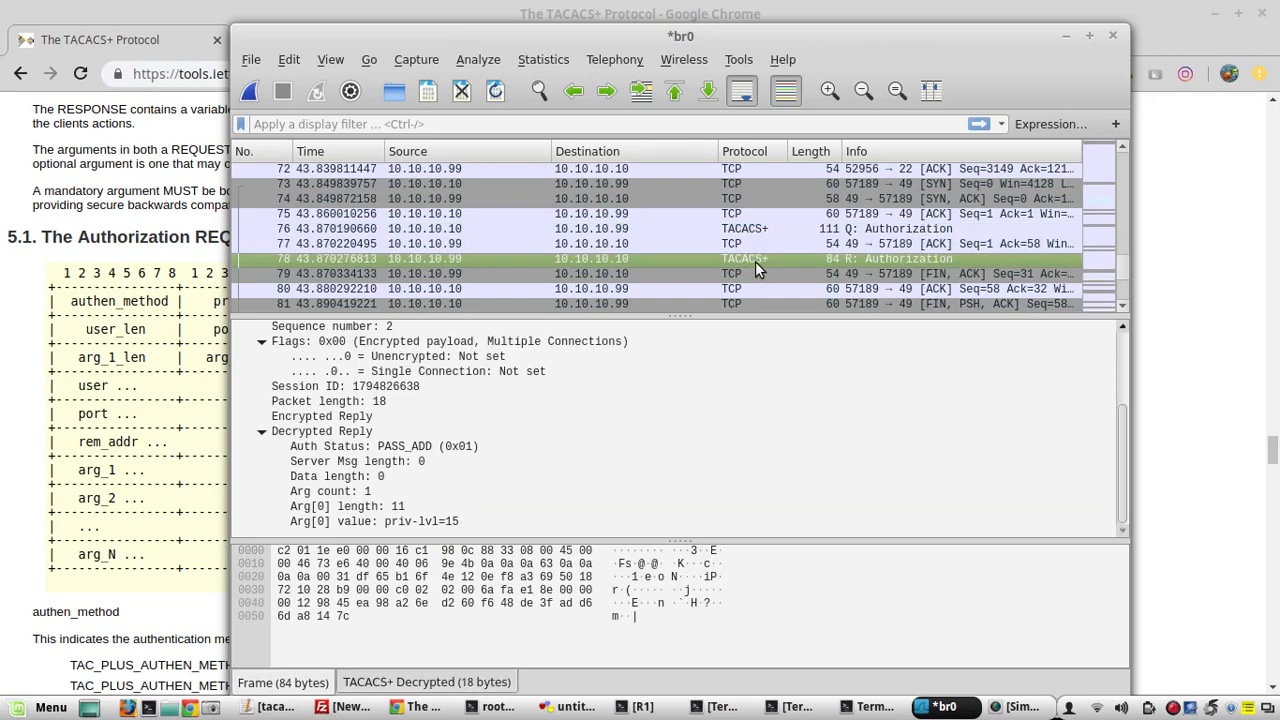
left_click(400, 461)
left_click(395, 448)
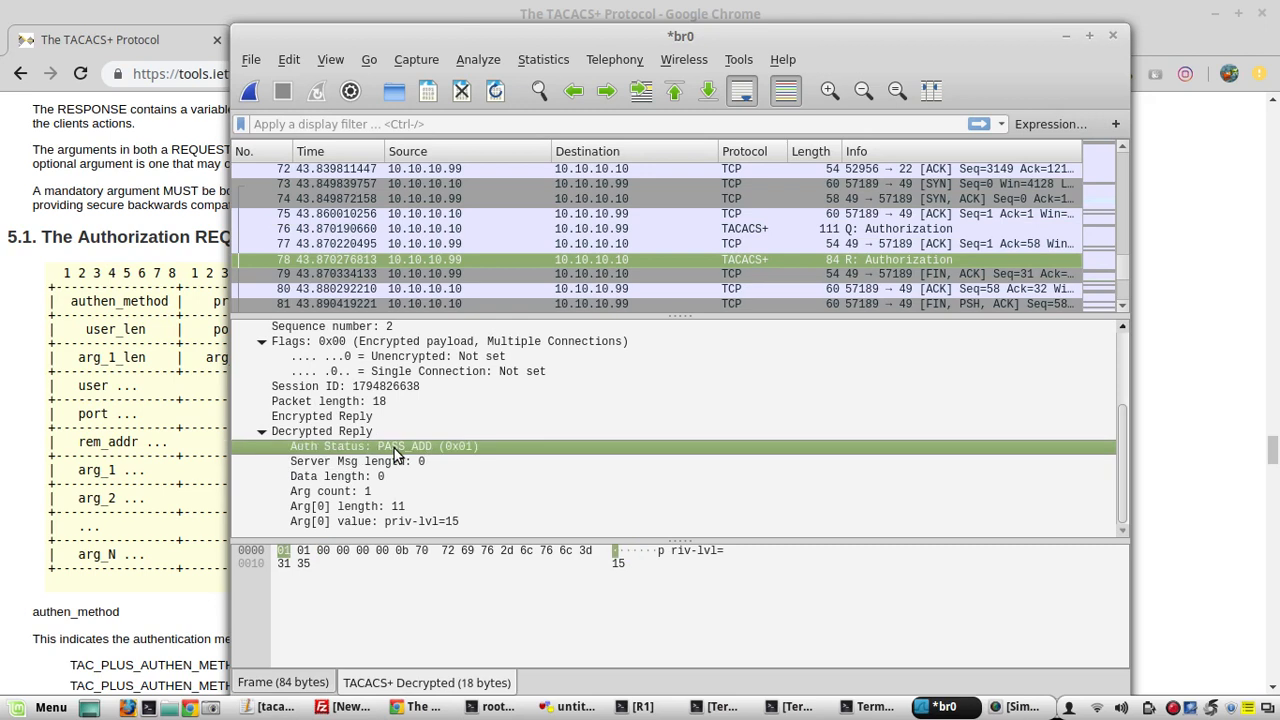
key("Down")
key("Down")
key("Down")
key("Down")
key("Down")
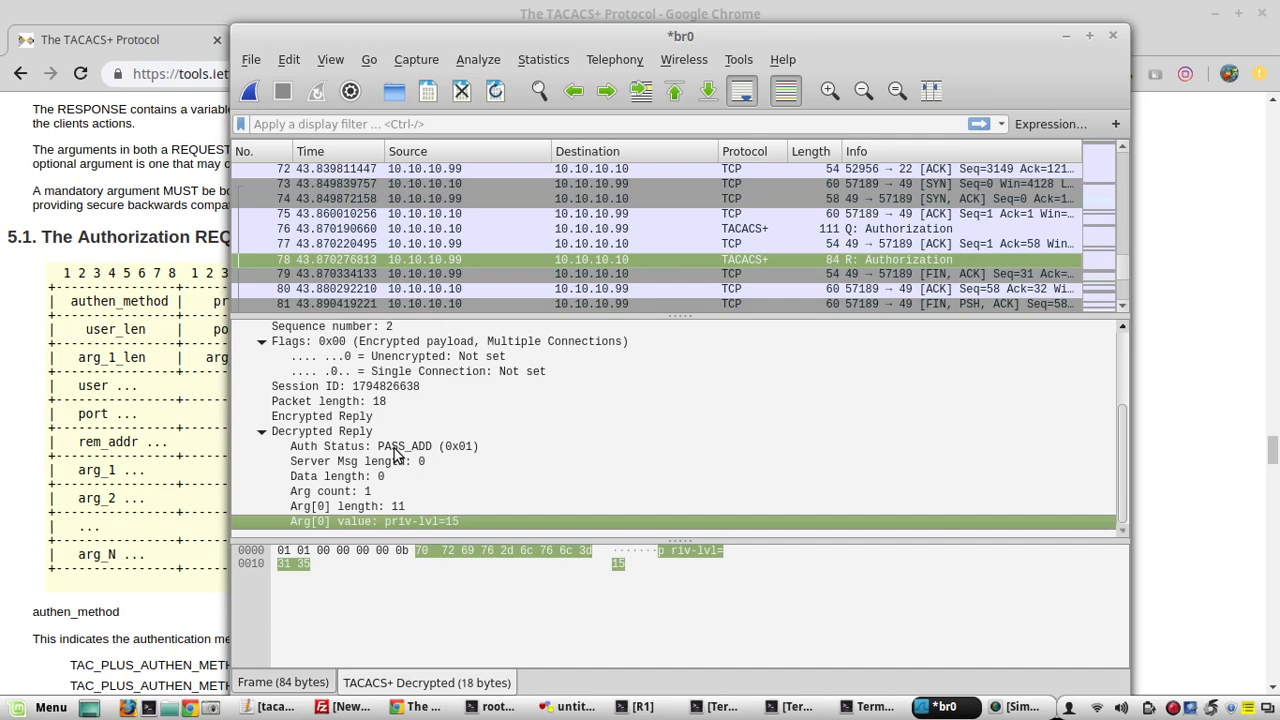
Look through the packets following authorization reply packet 78 past the TACACS+ accounting request and reply
left_click(861, 277)
key("Down")
key("Down")
key("Down")
key("Down")
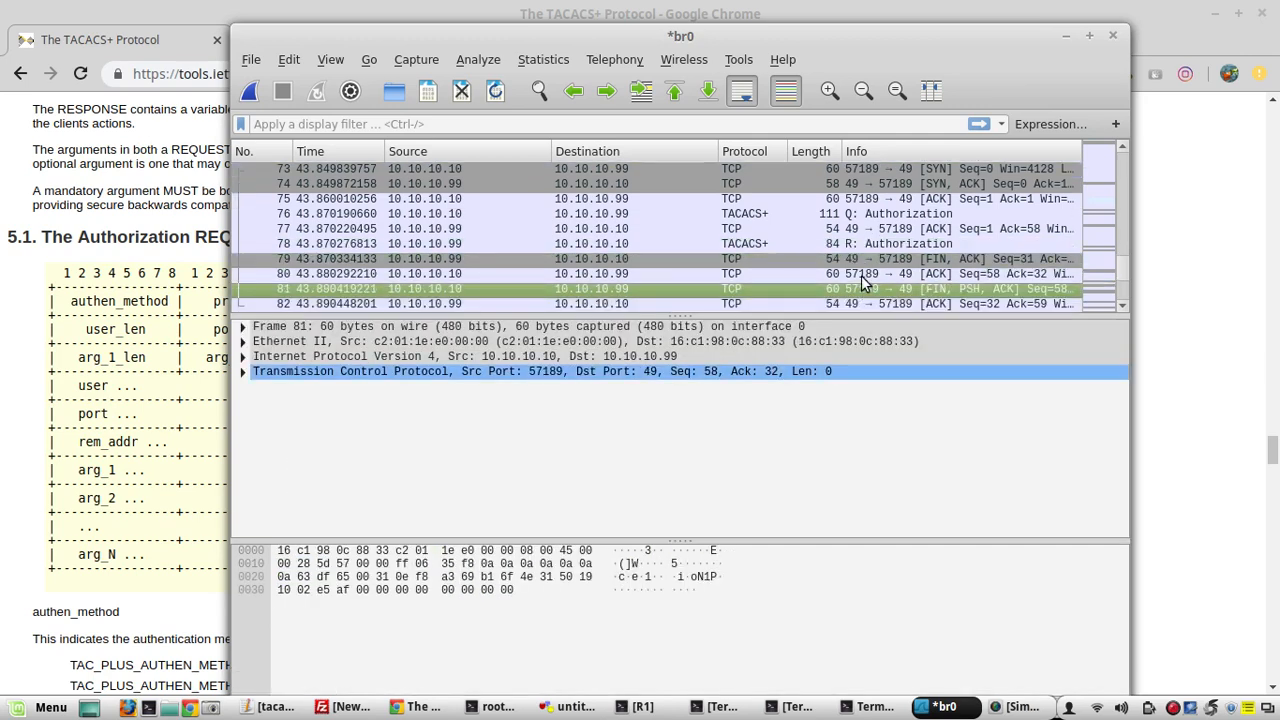
key("Down")
key("Down")
key("Down")
key("Down")
key("Down")
key("Down")
key("Down")
key("Down")
key("Down")
key("Down")
key("Down")
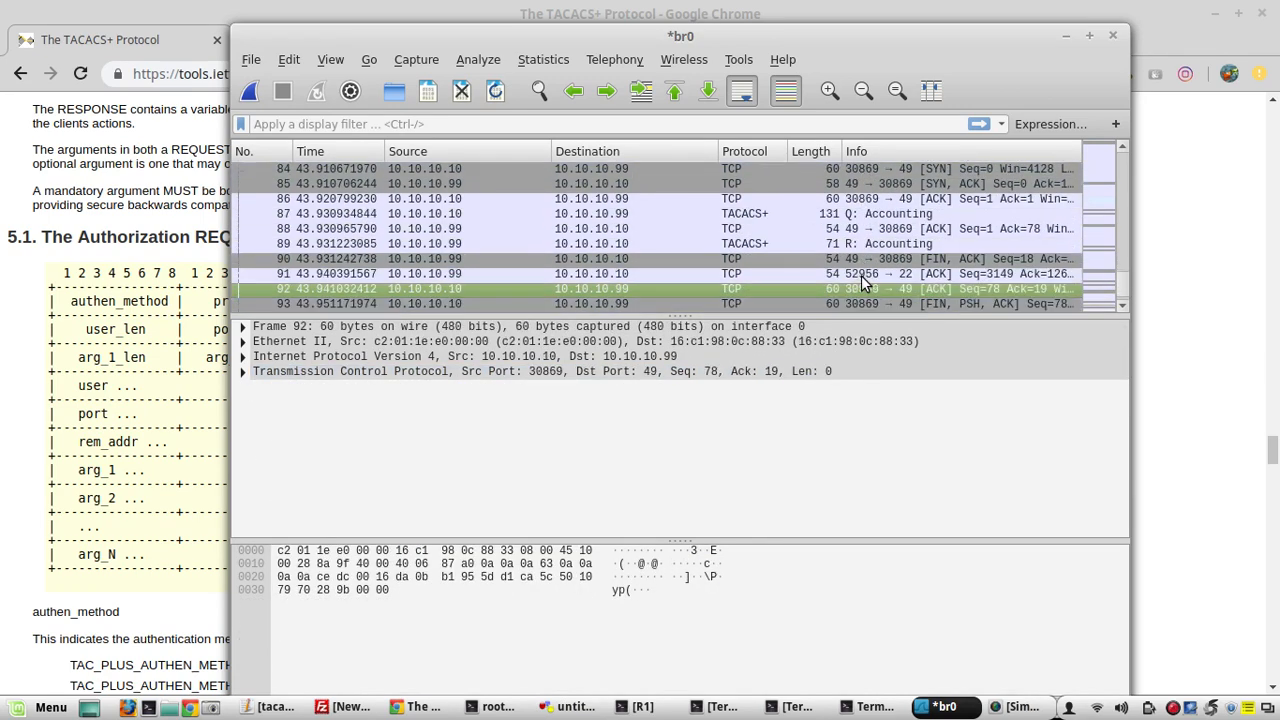
Return to authorization reply packet 78 and reposition the Wireshark window so the draft stays partly visible beside it
key("Up")
key("Up")
key("Up")
key("Up")
key("Up")
key("Up")
key("Up")
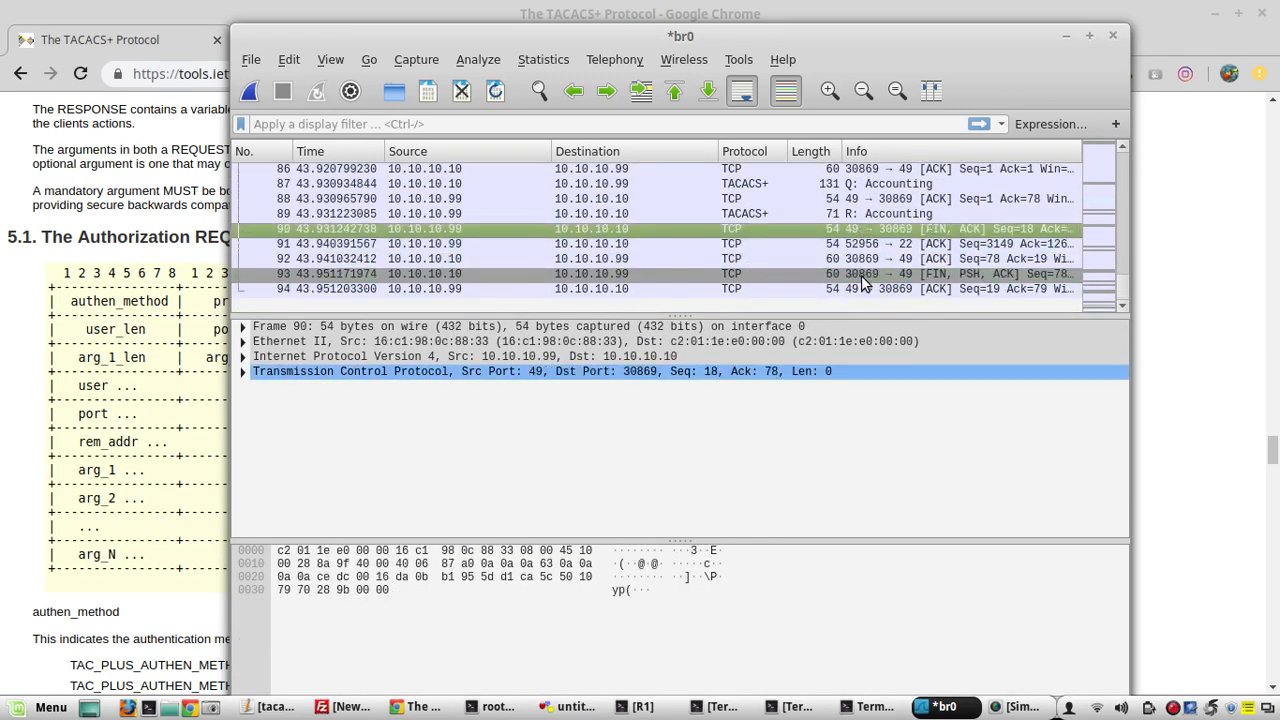
key("Up")
key("Up")
key("Up")
key("Up")
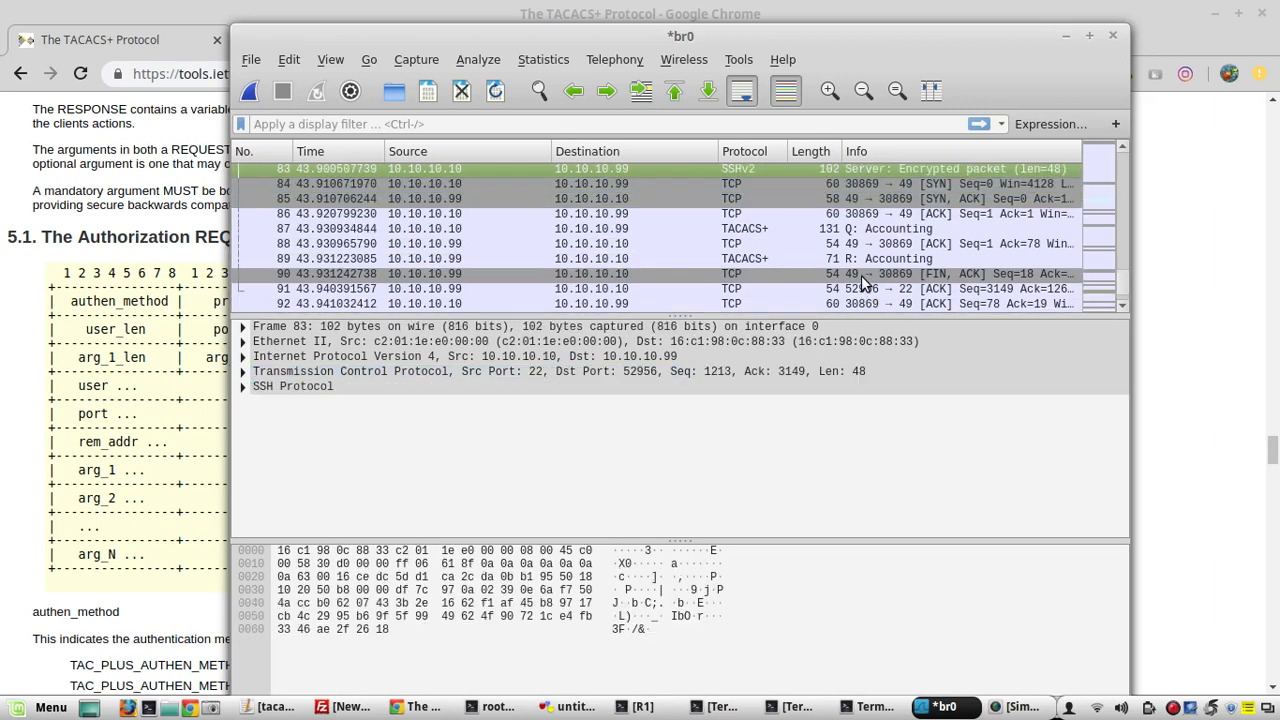
key("Up")
key("Up")
key("Up")
key("Up")
key("Up")
key("Up")
key("Up")
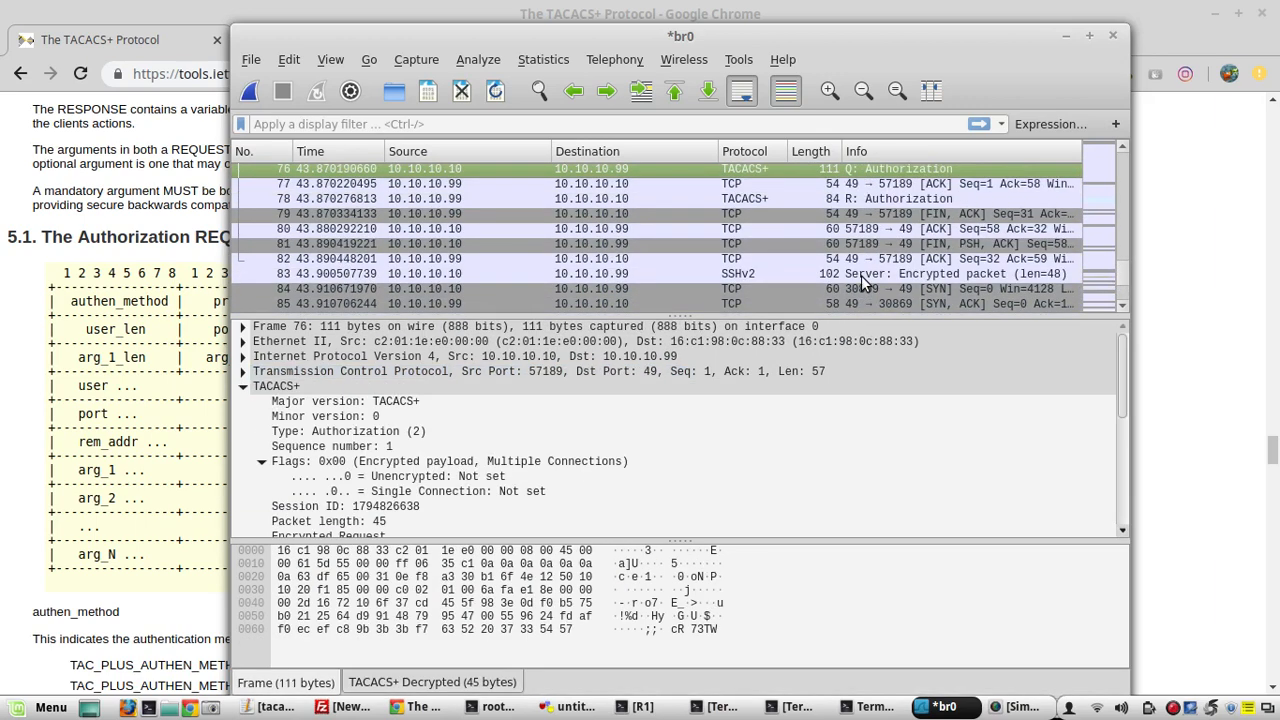
key("Down")
key("Down")
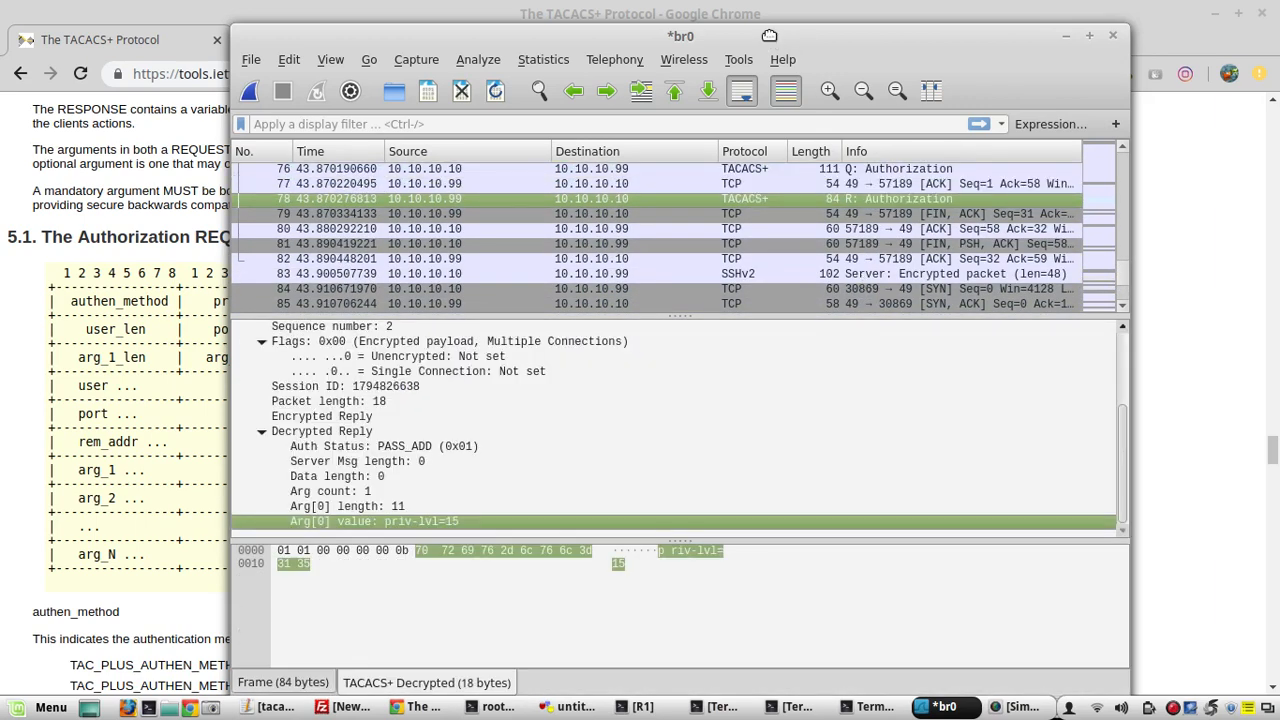
left_click_drag(769, 35, 992, 58)
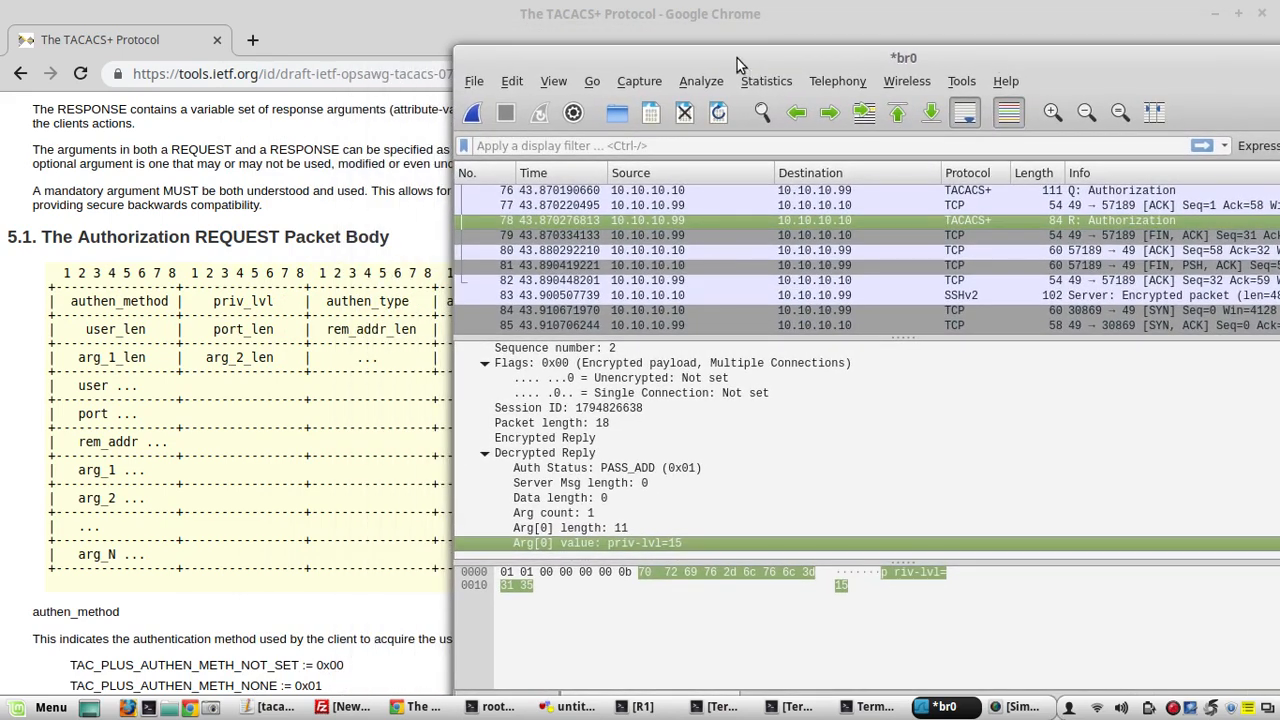
left_click_drag(737, 58, 664, 50)
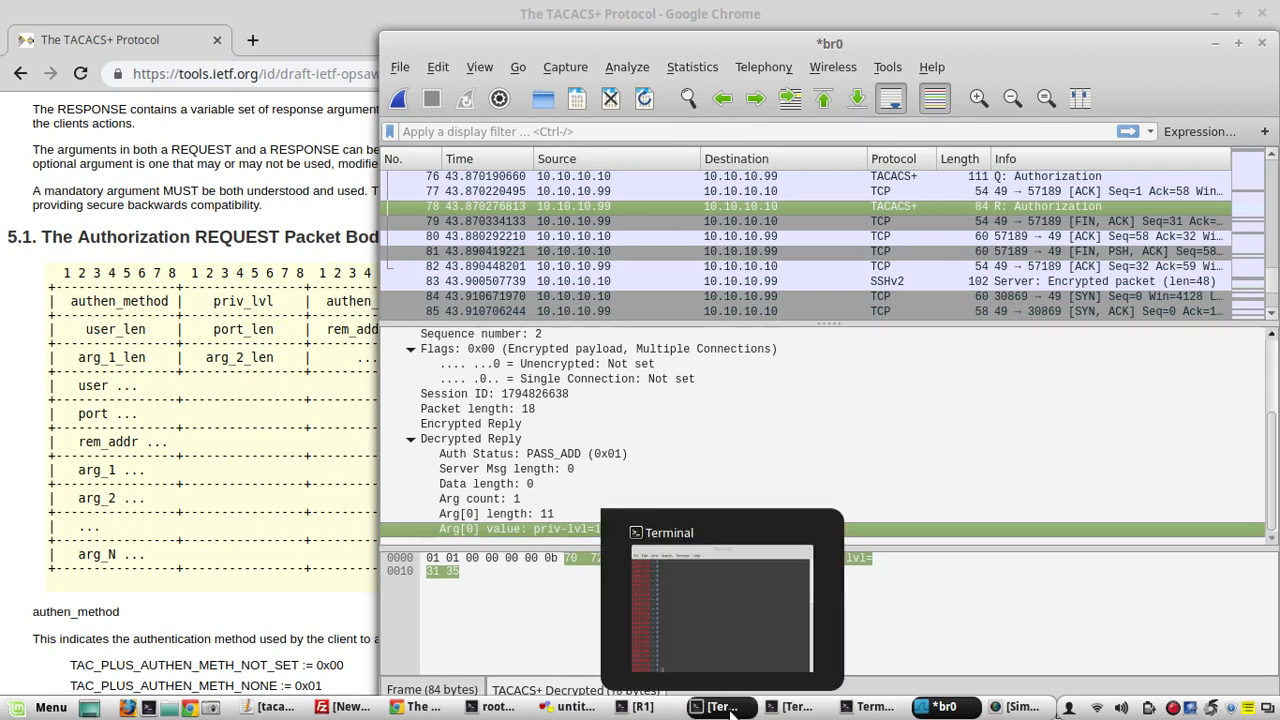
Switch to the server terminal and open /etc/tacacs+/tac_plus.conf in vi
left_click(820, 709)
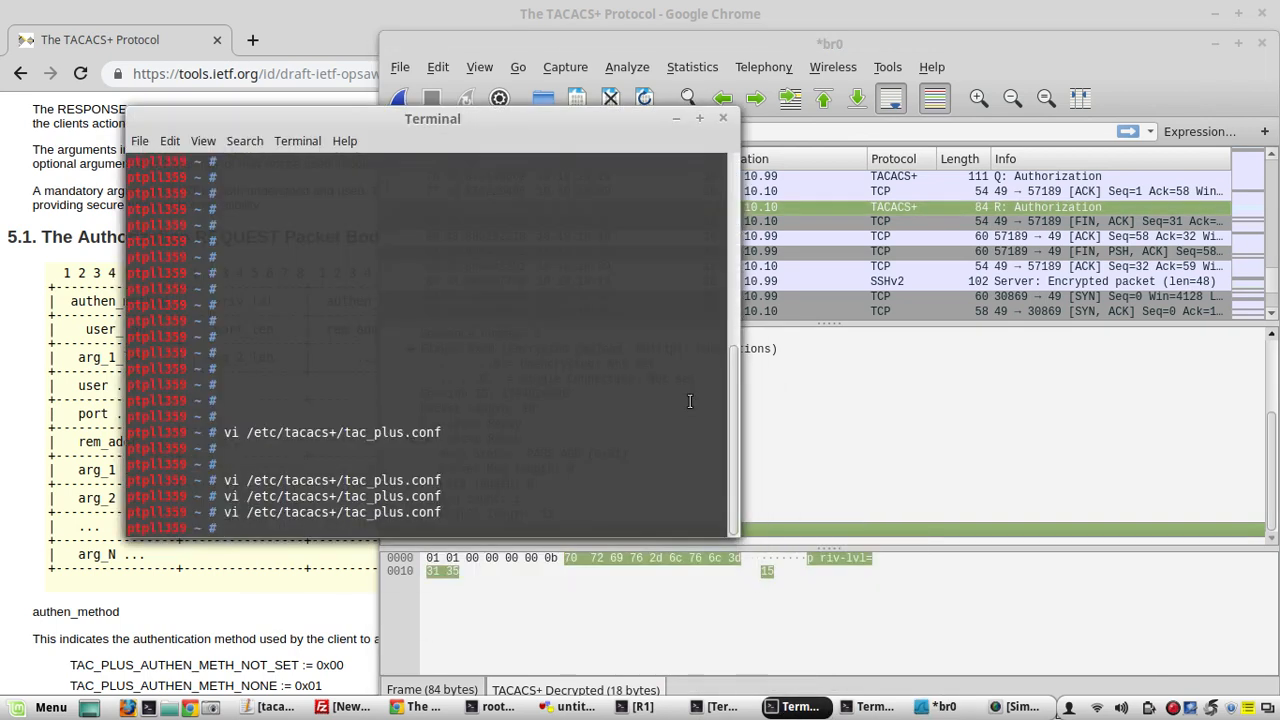
key("Up")
key("Return")
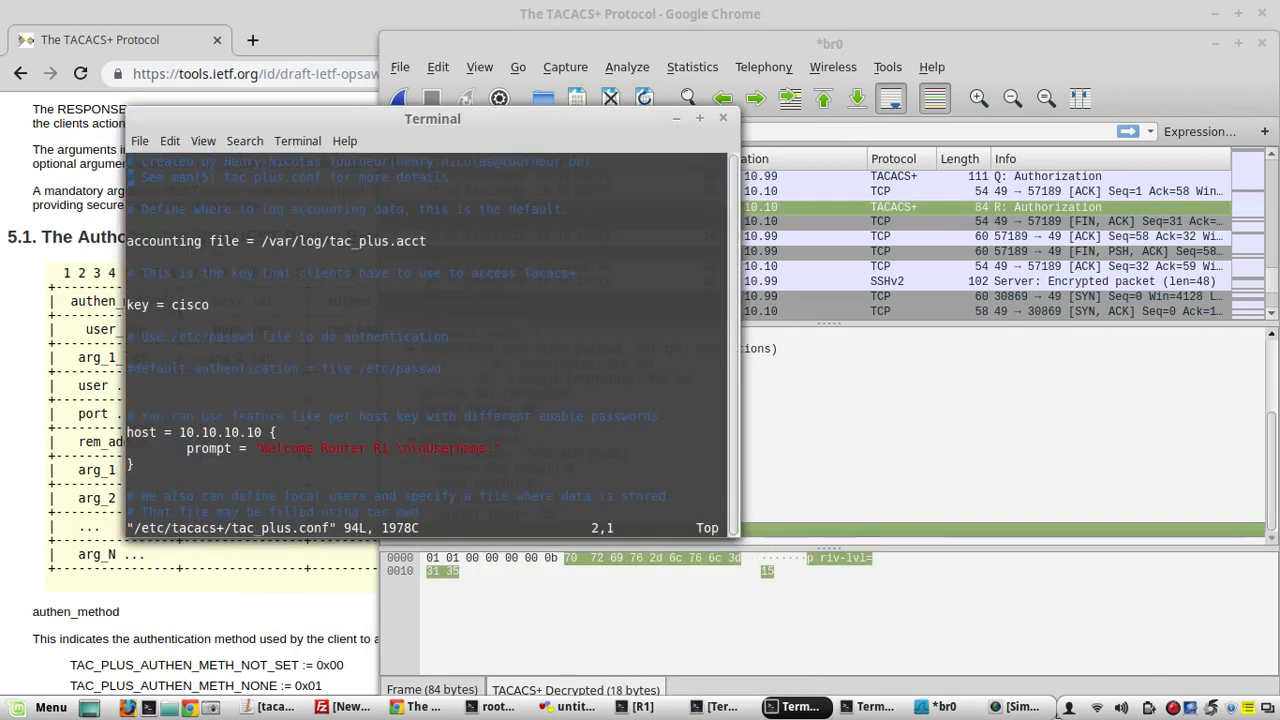
Change the shared TACACS+ client key by appending one character to its value, and save and close tac_plus.conf
key("Down")
key("Down")
key("Down")
key("Down")
key("Down")
key("Down")
key("Down")
key("Down")
key("Right")
key("Right")
key("Right")
key("Right")
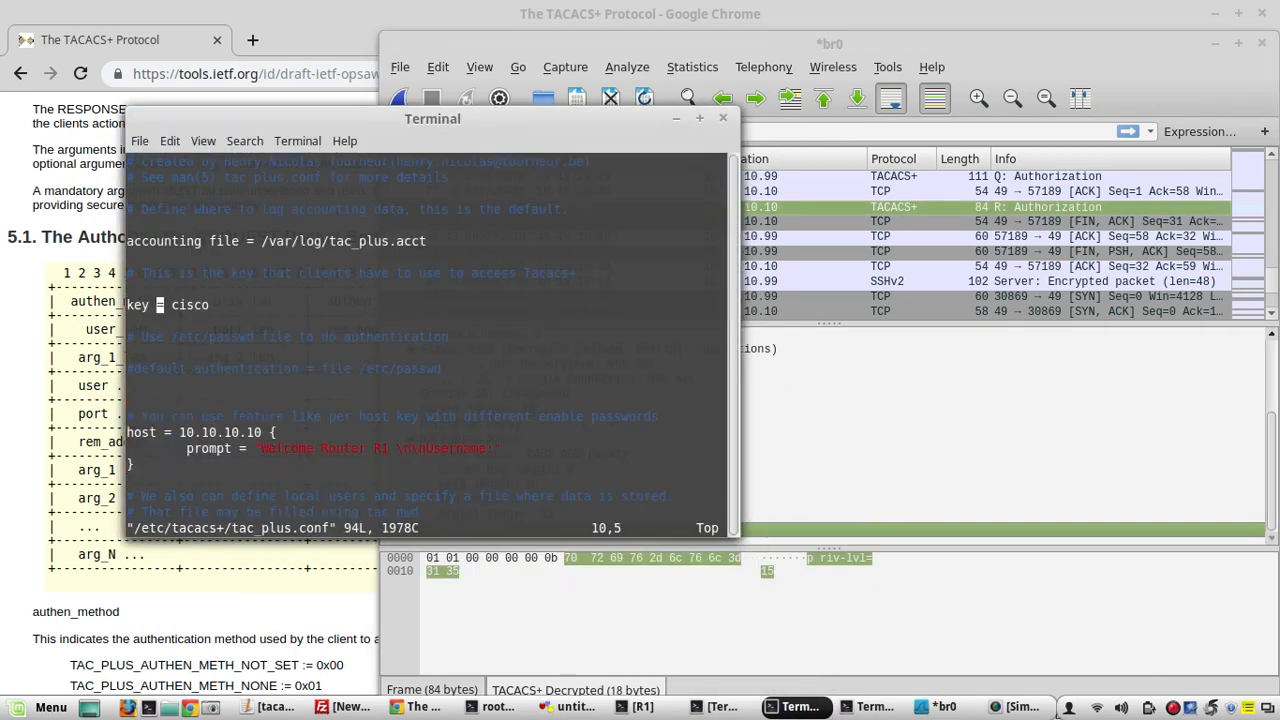
key("i")
key("Right")
key("Right")
key("Right")
key("Right")
key("Right")
key("Right")
key("Right")
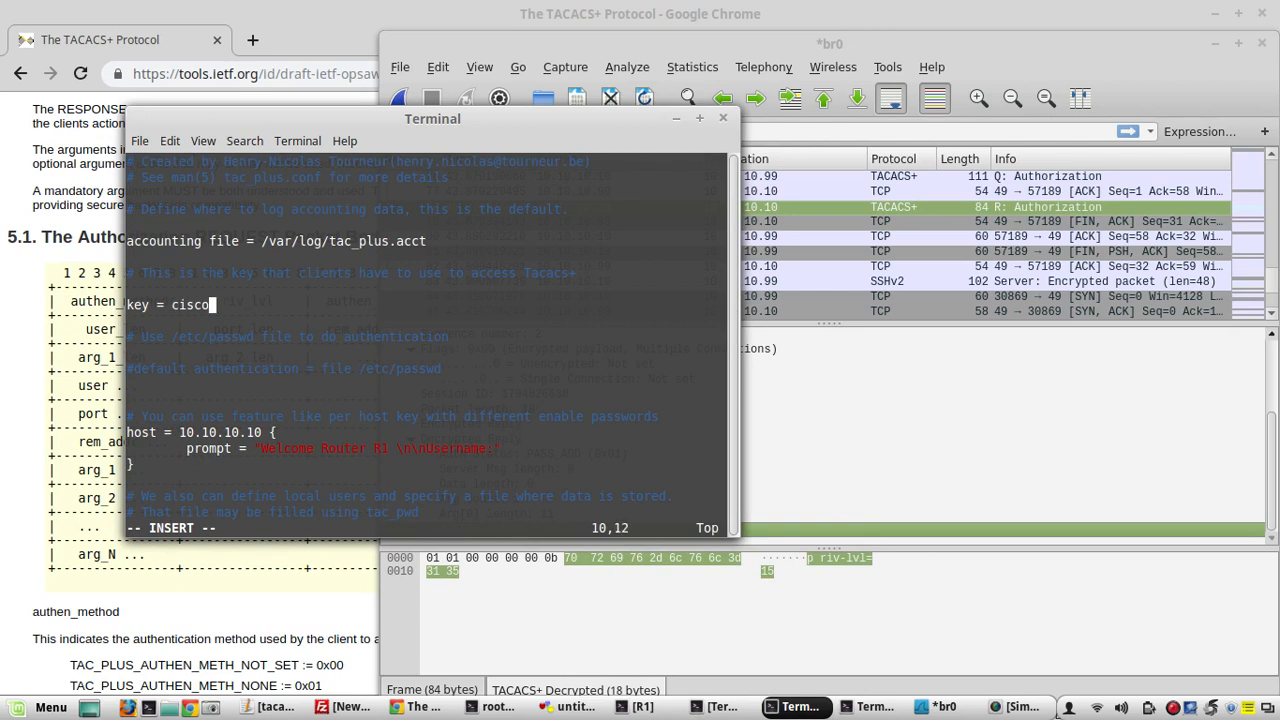
type("1")
key("Escape")
type(":wq!")
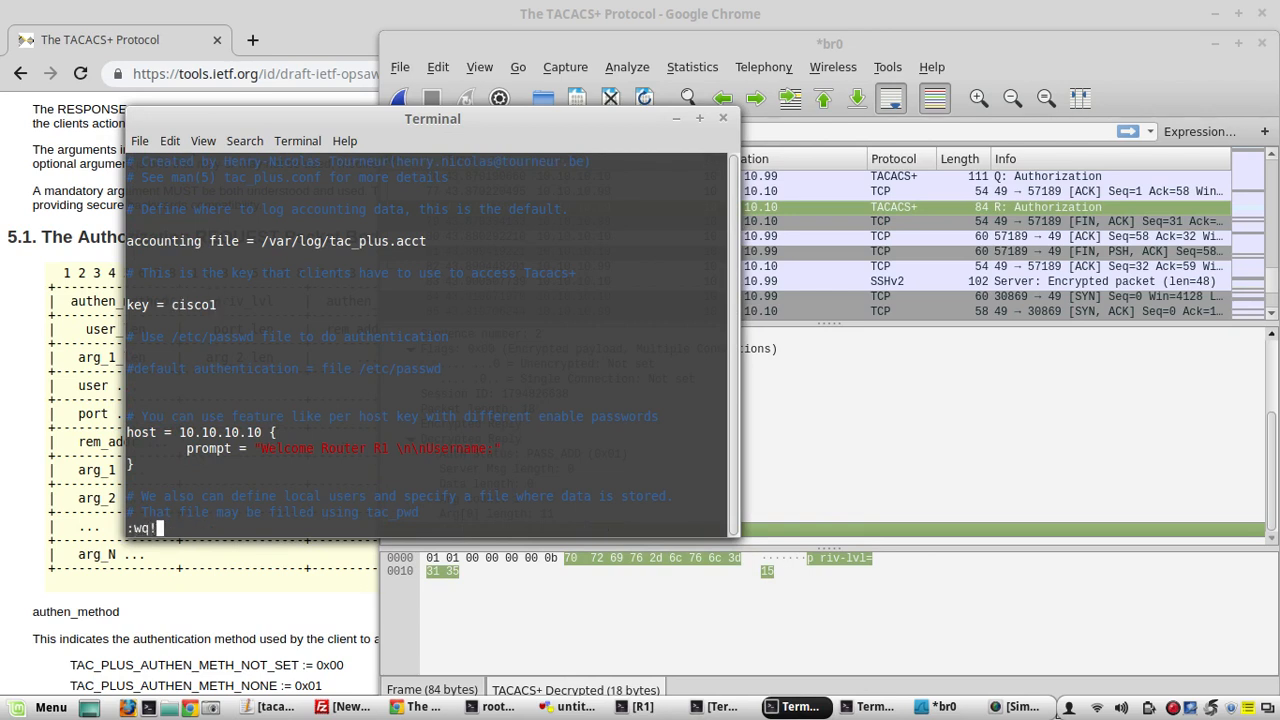
key("Return")
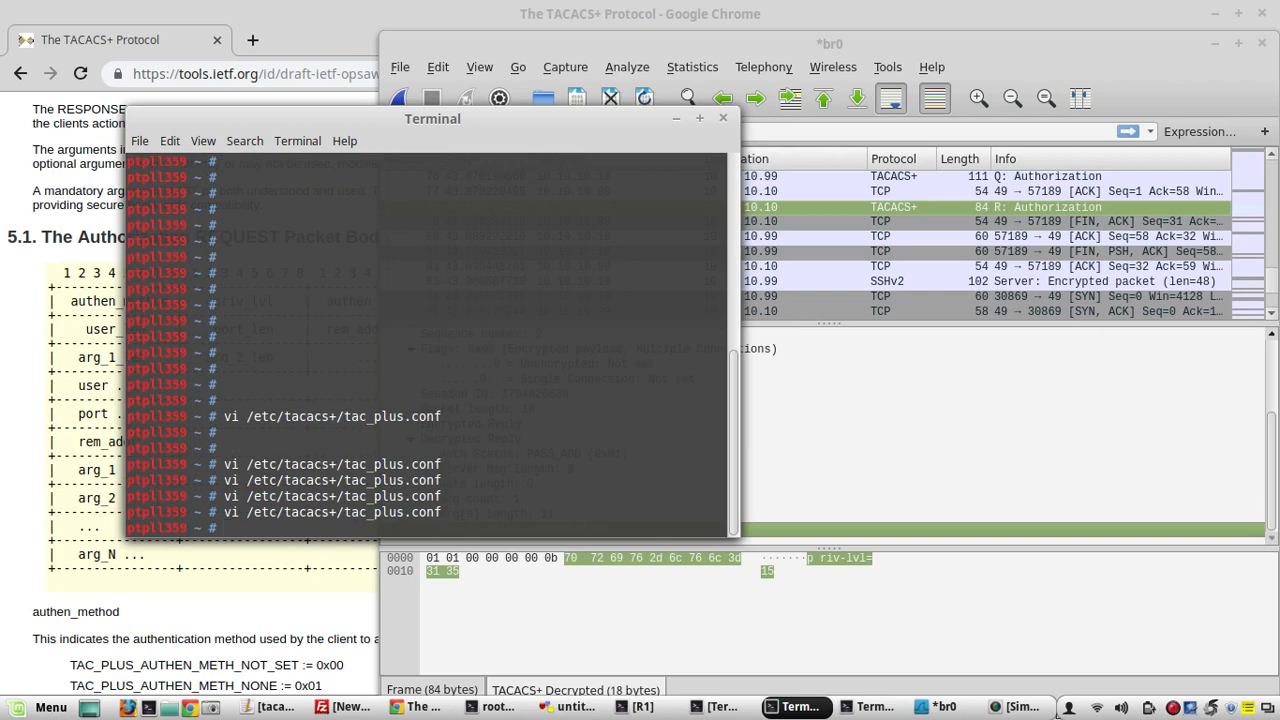
Restart the tacacs_plus service with sudo
type("sudo service ")
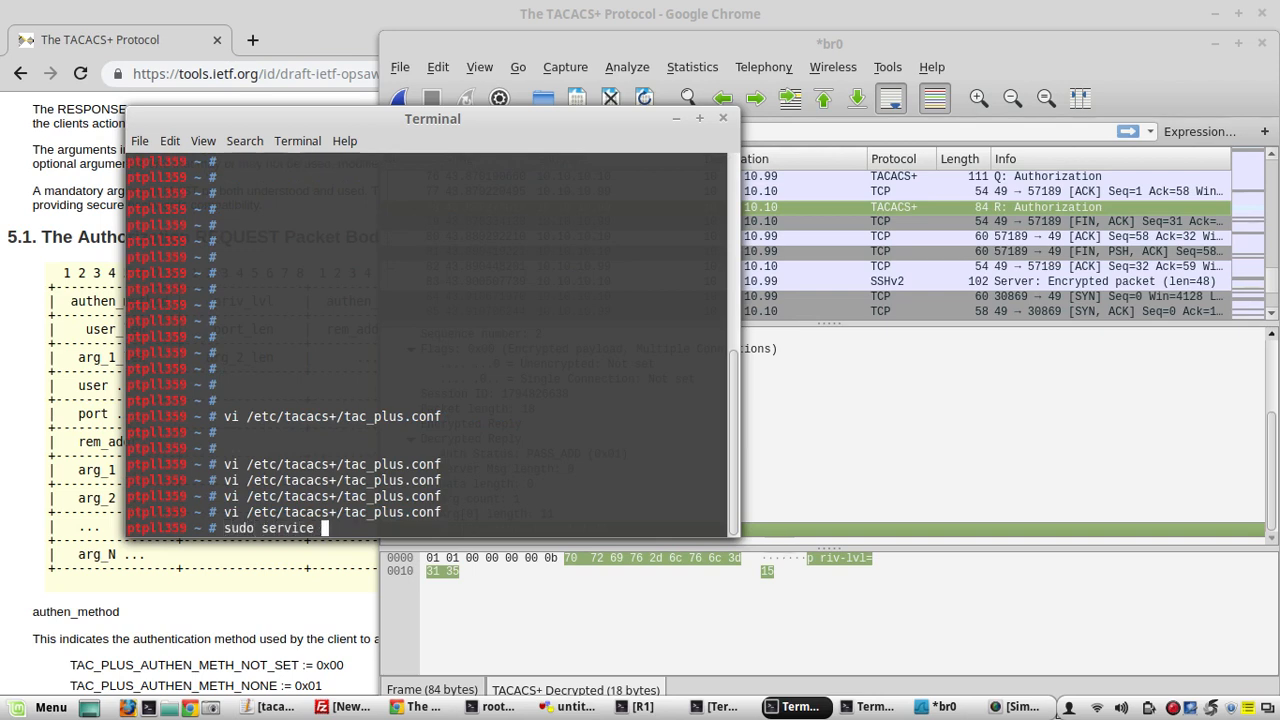
type("tacacs_plus ")
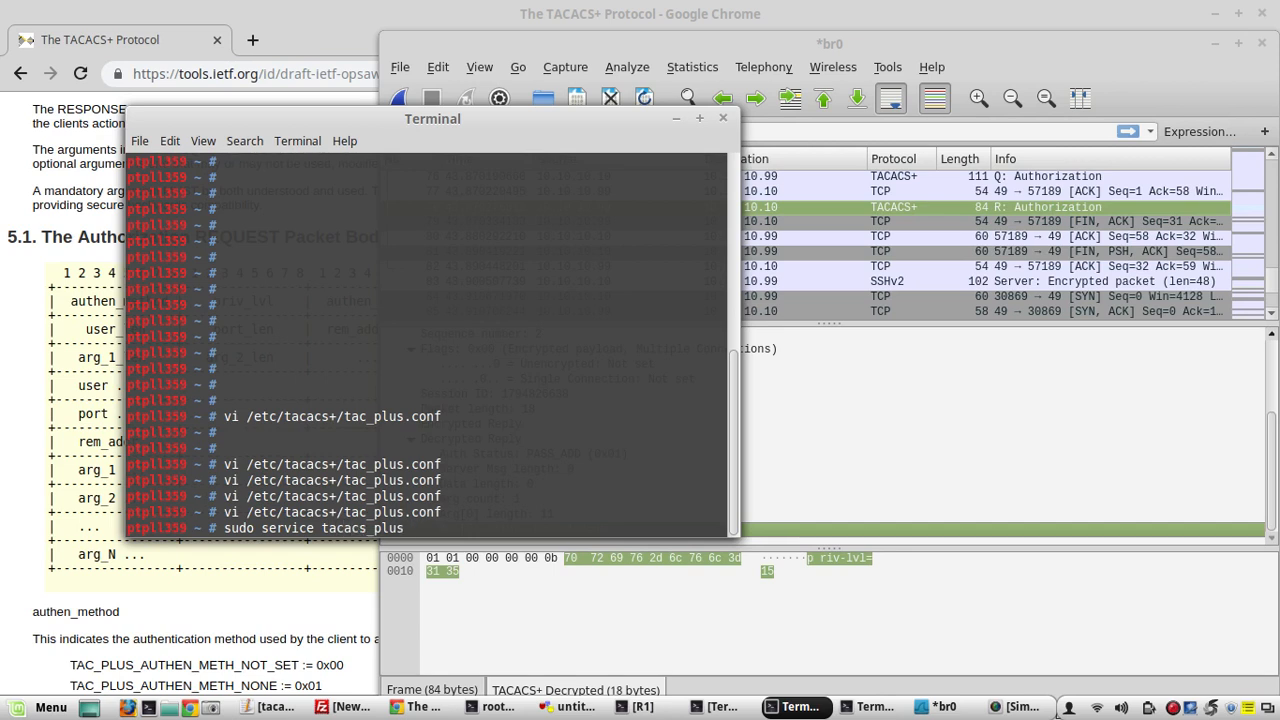
type("restart")
key("Return")
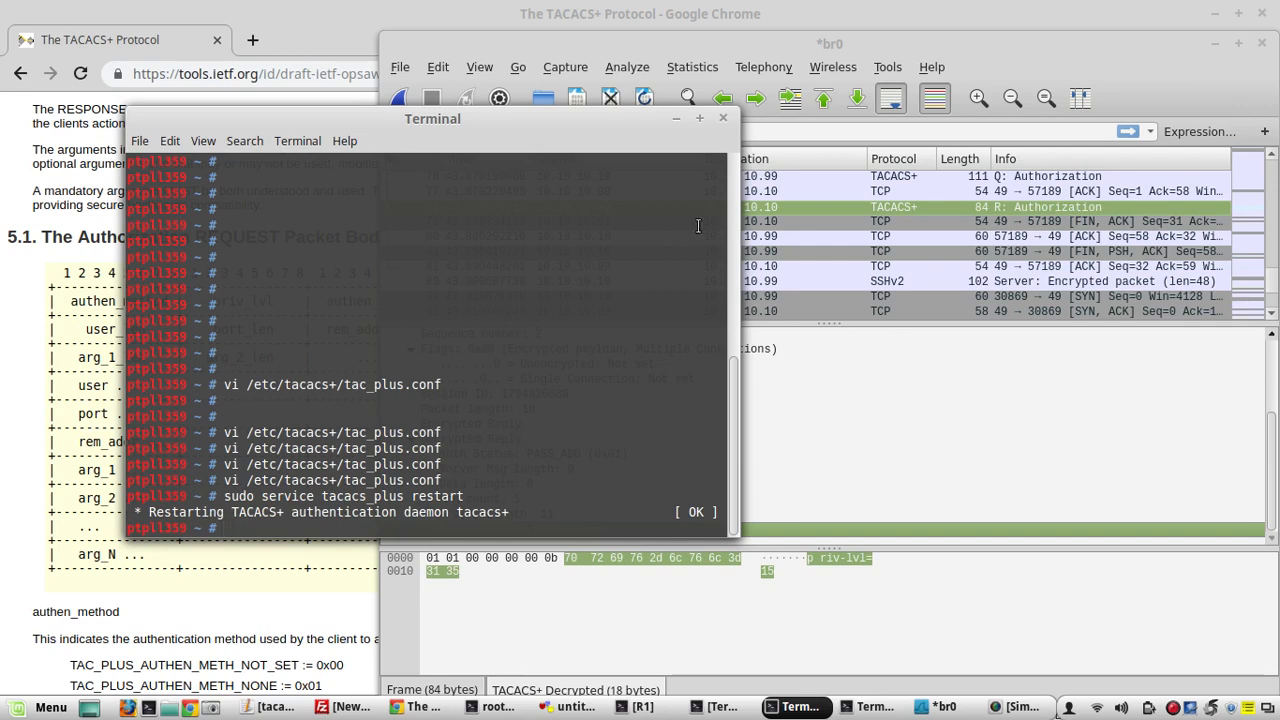
Move the terminal aside and start a new Wireshark capture on br0 without saving the existing packets
left_click_drag(566, 118, 496, 113)
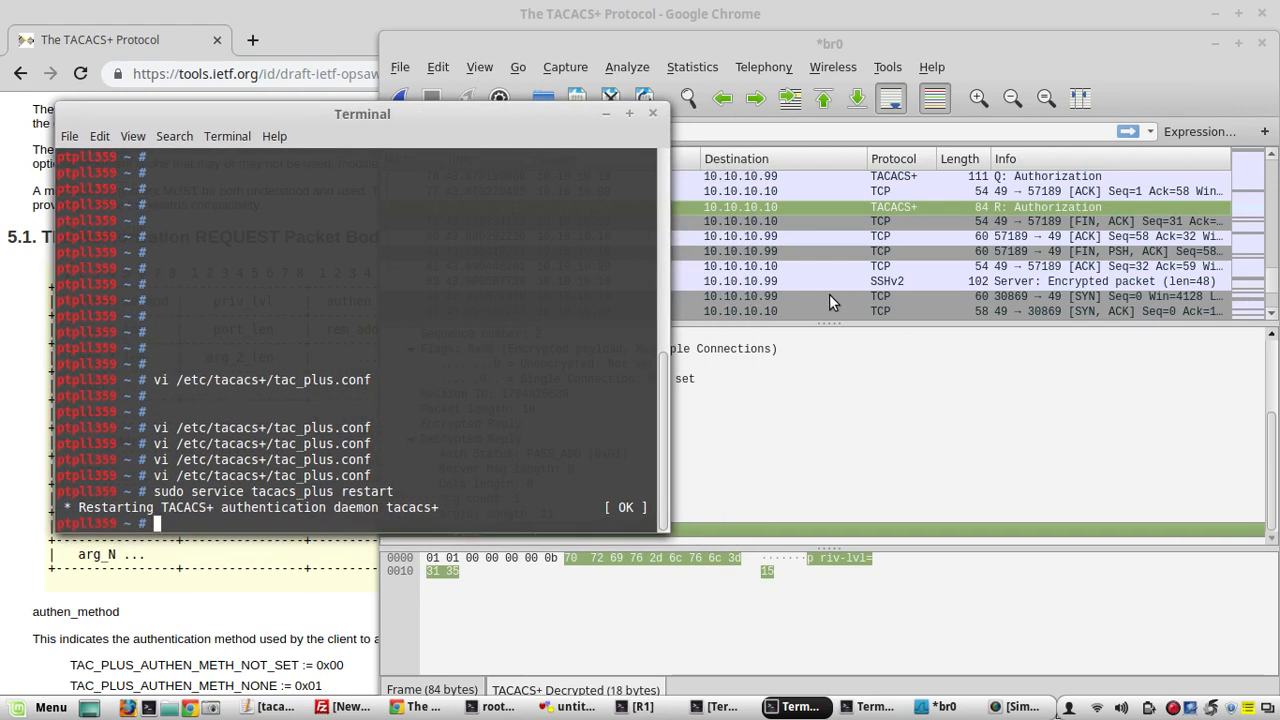
left_click(676, 38)
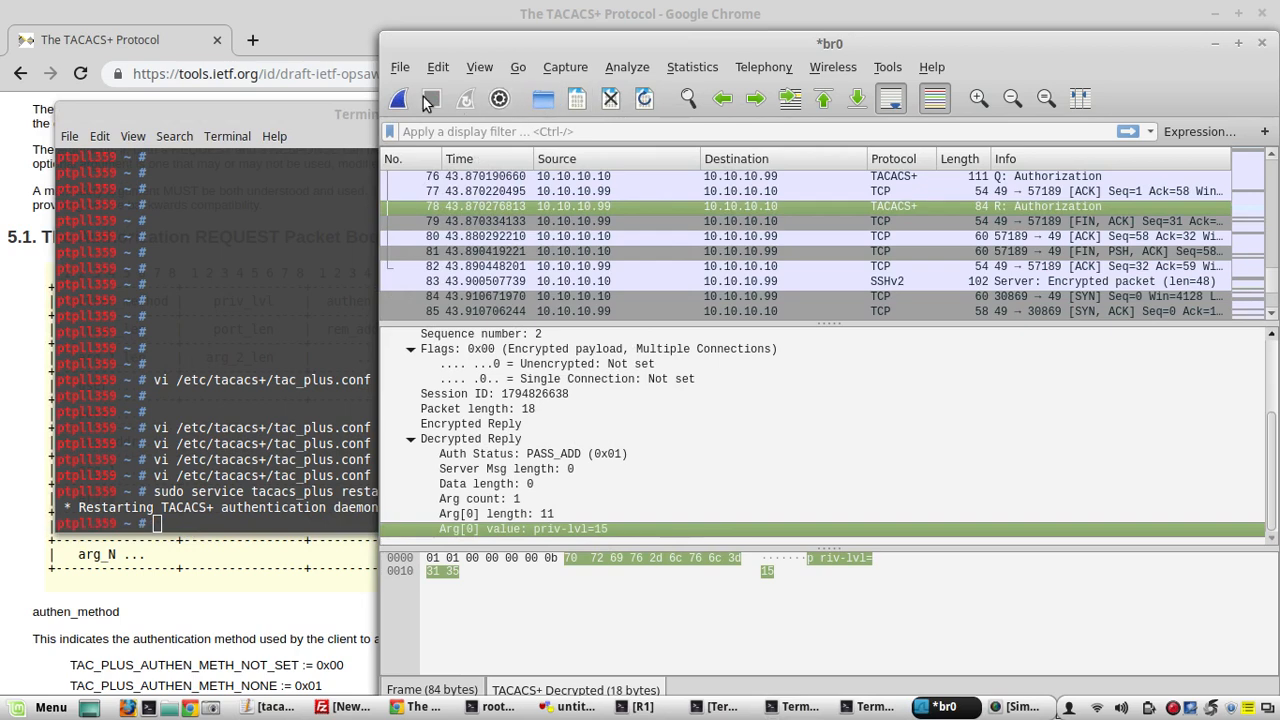
left_click(405, 100)
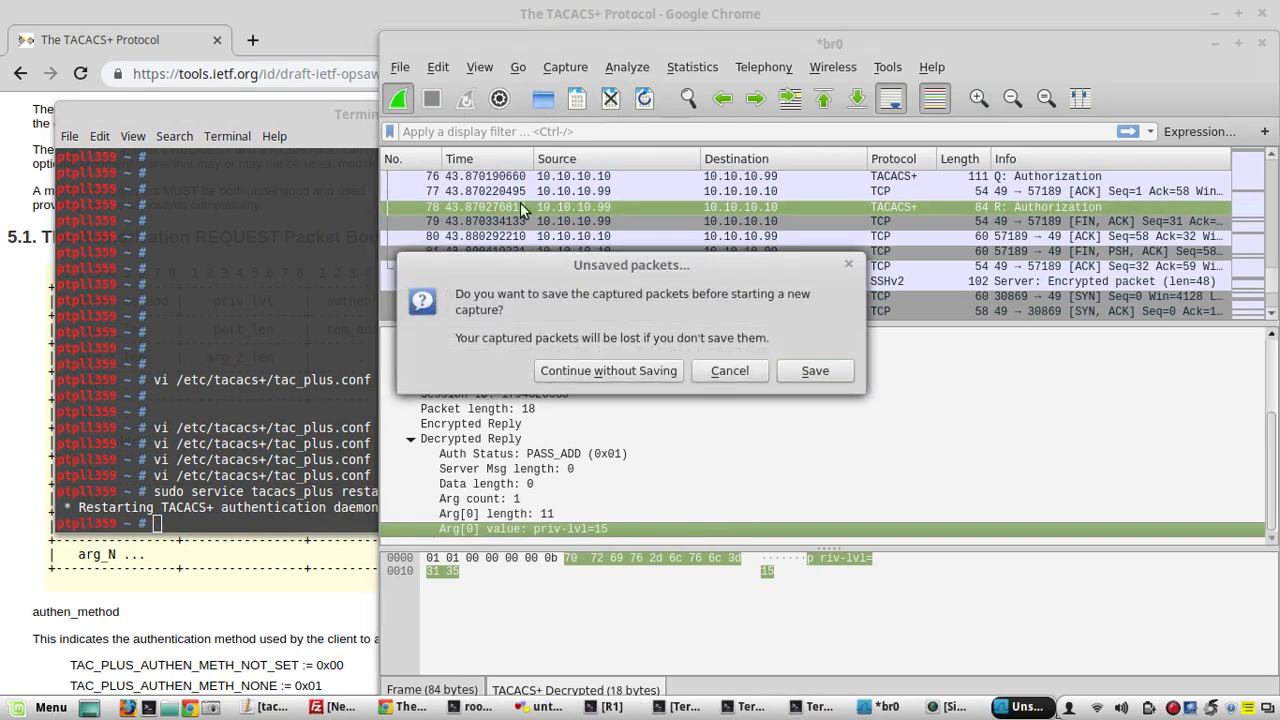
left_click(600, 374)
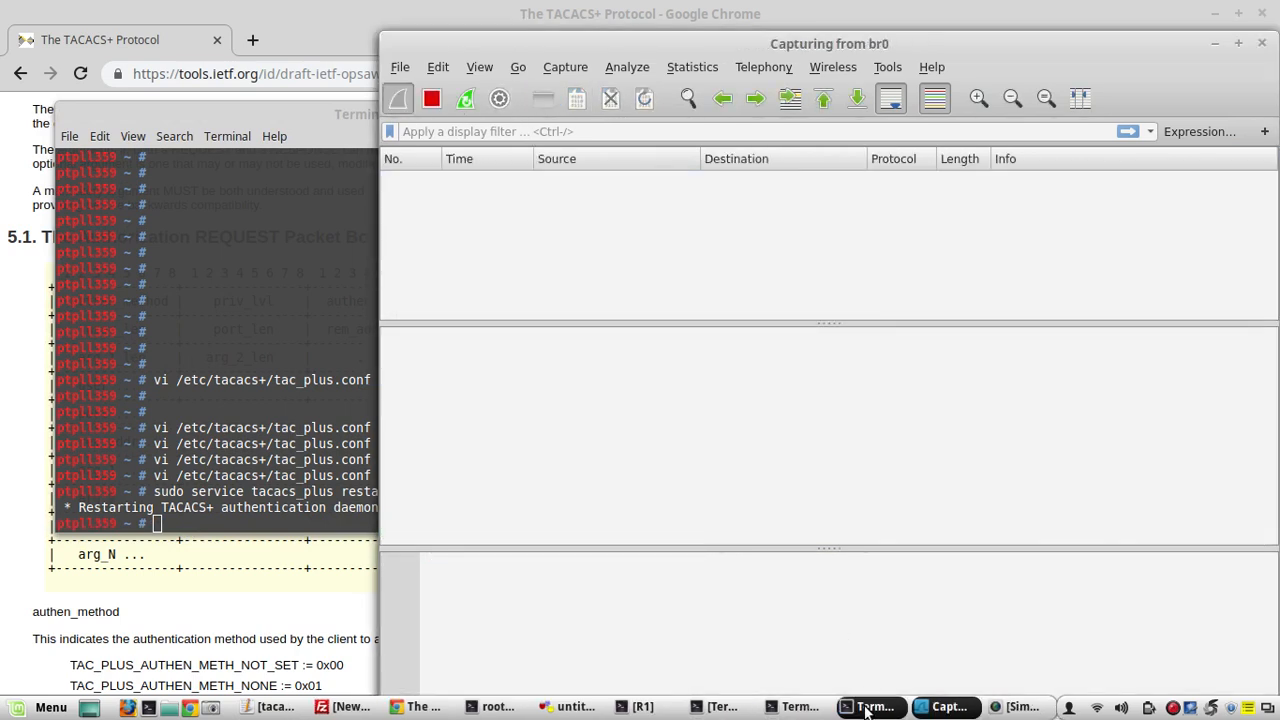
Run exit in the t3 SSH session on 10.10.10.10 and stop the br0 capture
left_click(873, 707)
type("exit")
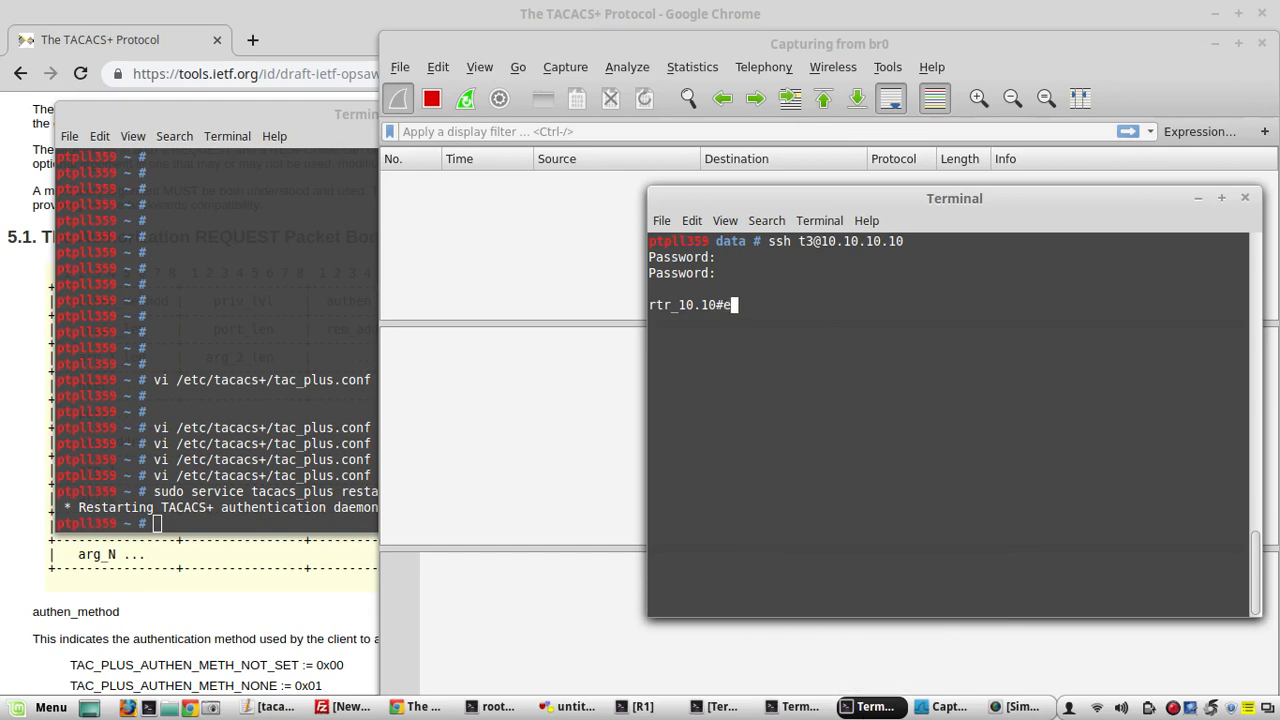
key("Return")
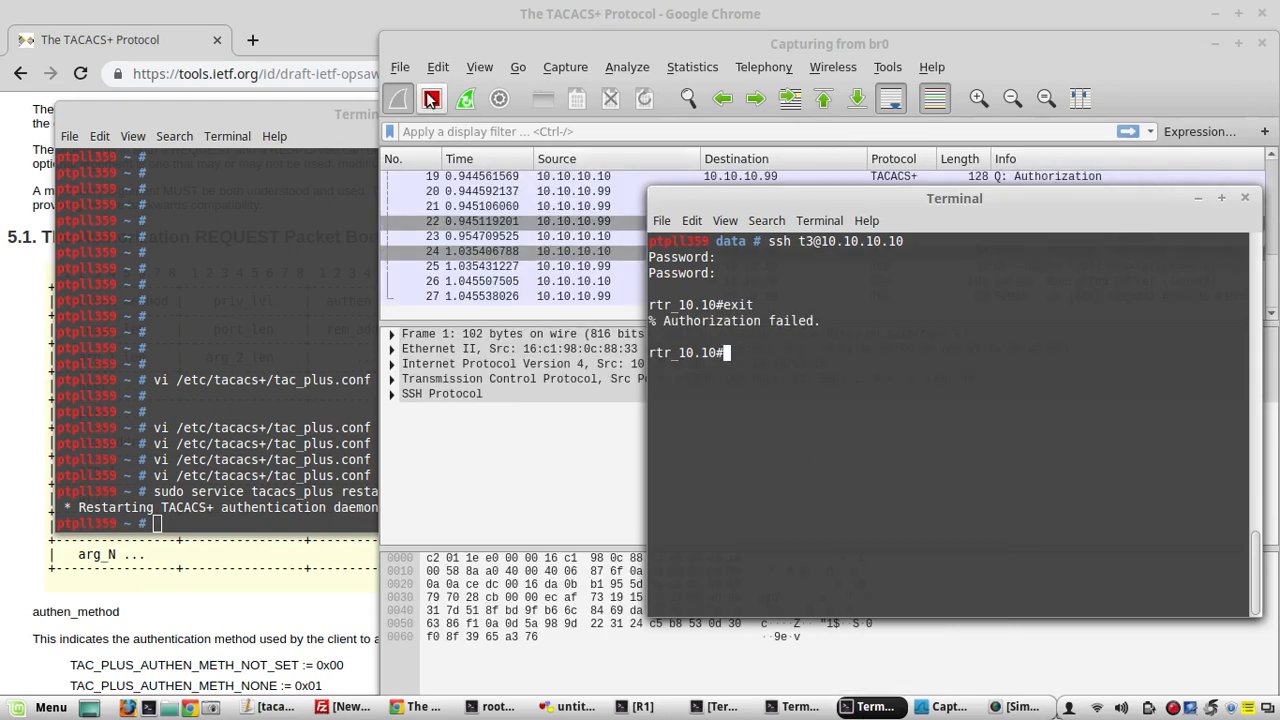
left_click(430, 100)
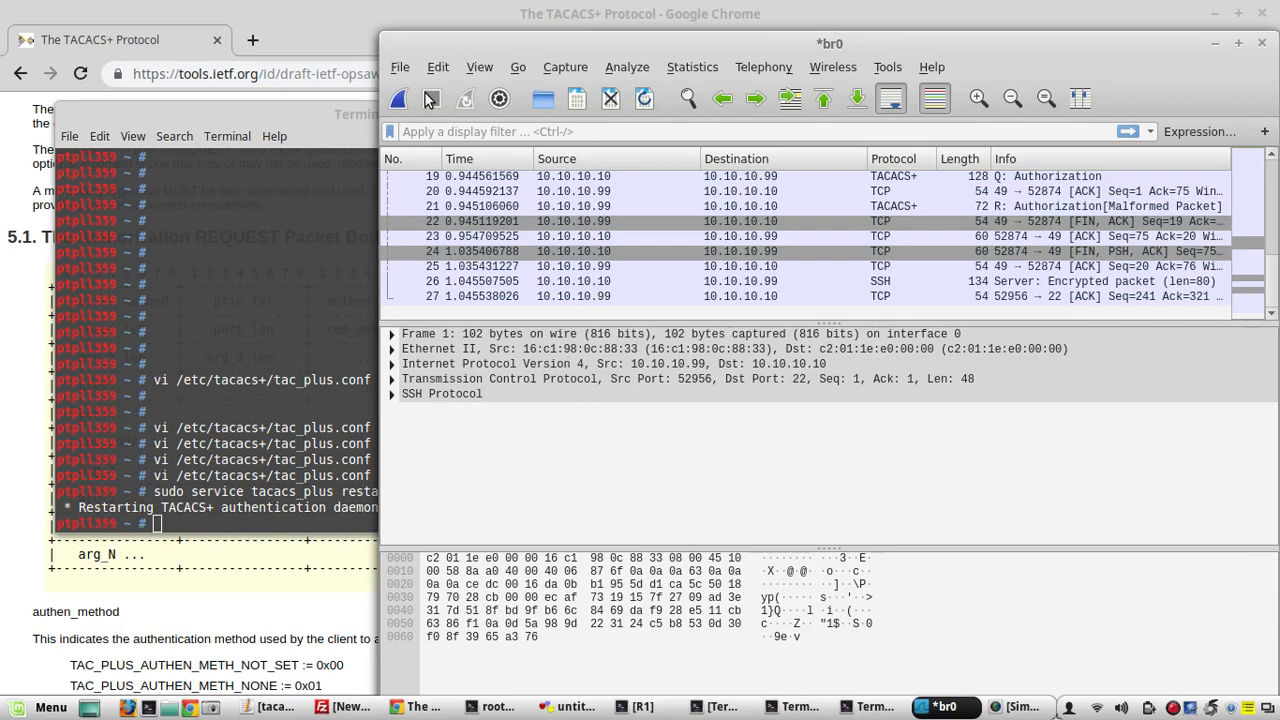
Start another br0 capture and open an SSH login to 10.10.10.10 as t2 from a free terminal
left_click(430, 100)
left_click(952, 276)
left_click_drag(972, 200, 977, 183)
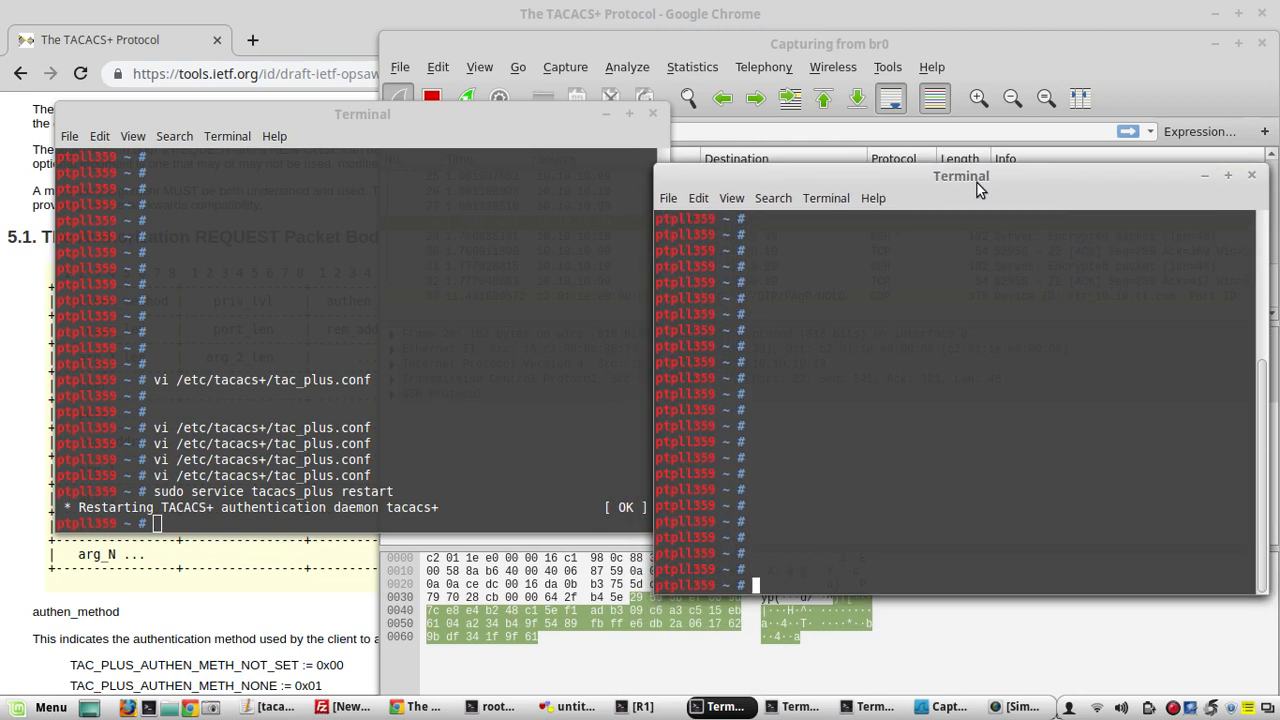
type("ssh t2@10.10.10.10")
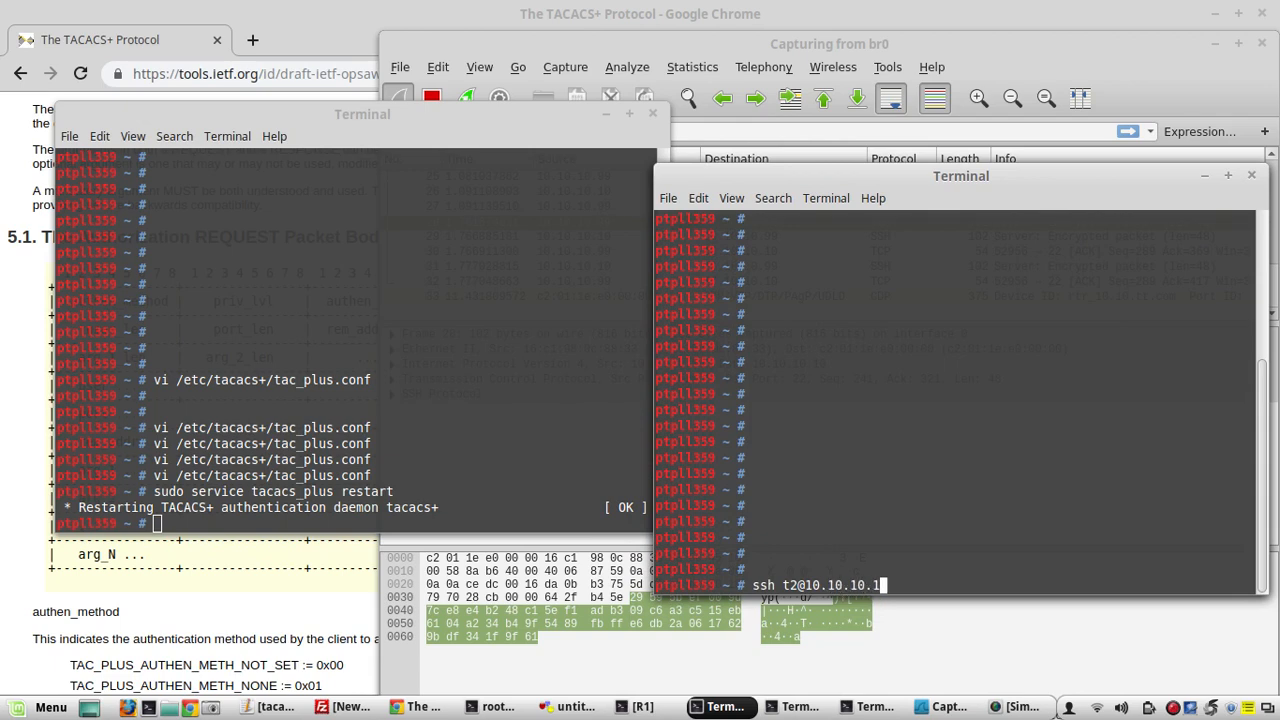
key("Return")
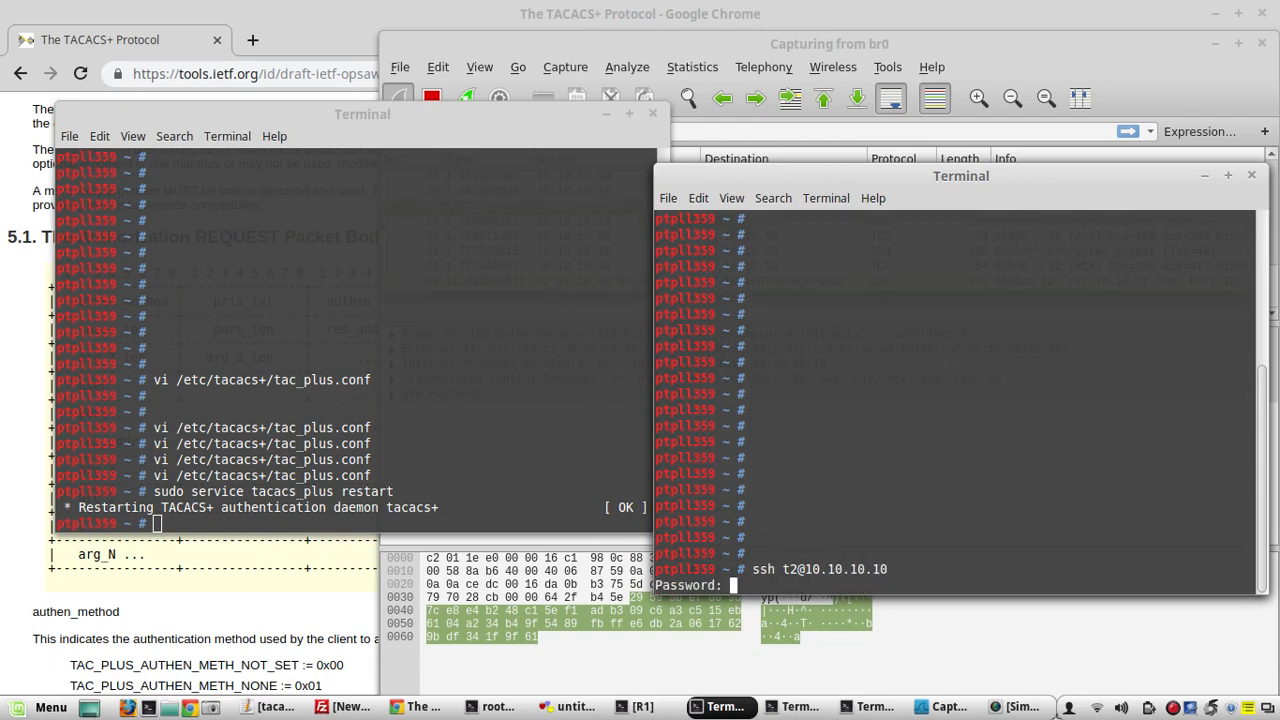
Check the captured authentication packets in Wireshark and submit the password at the t2 SSH login prompt
left_click(838, 53)
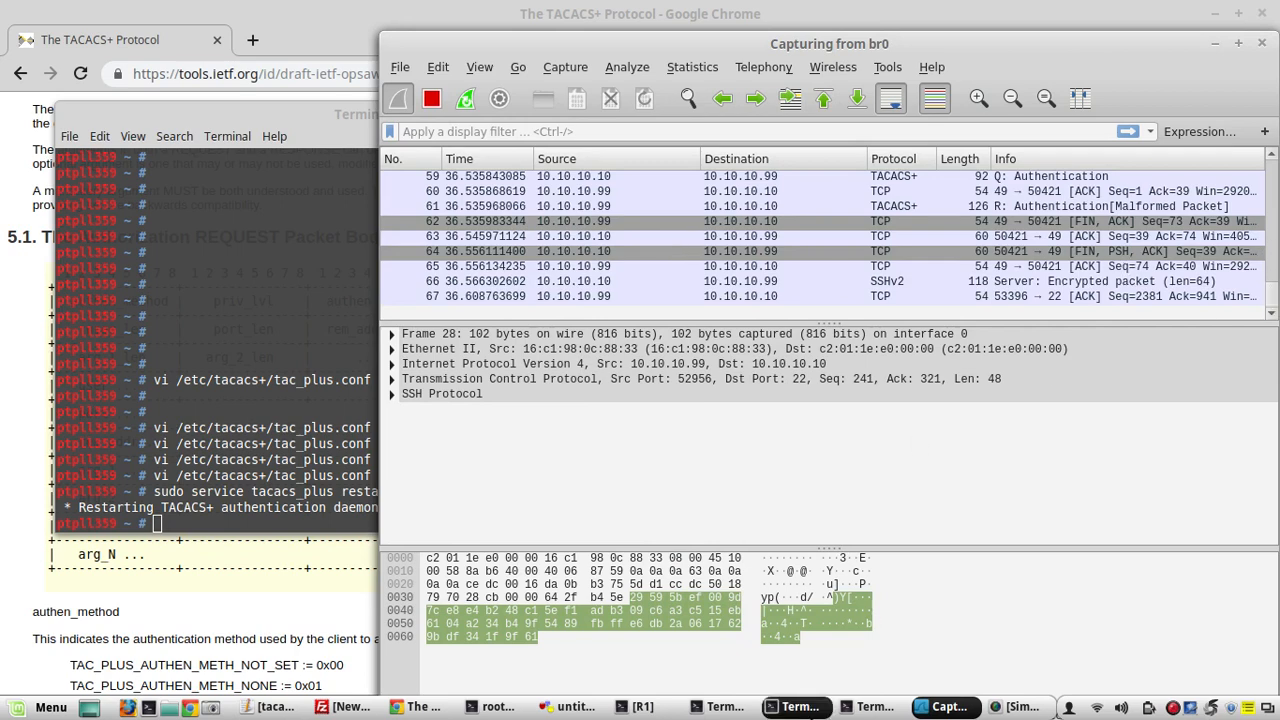
left_click(725, 707)
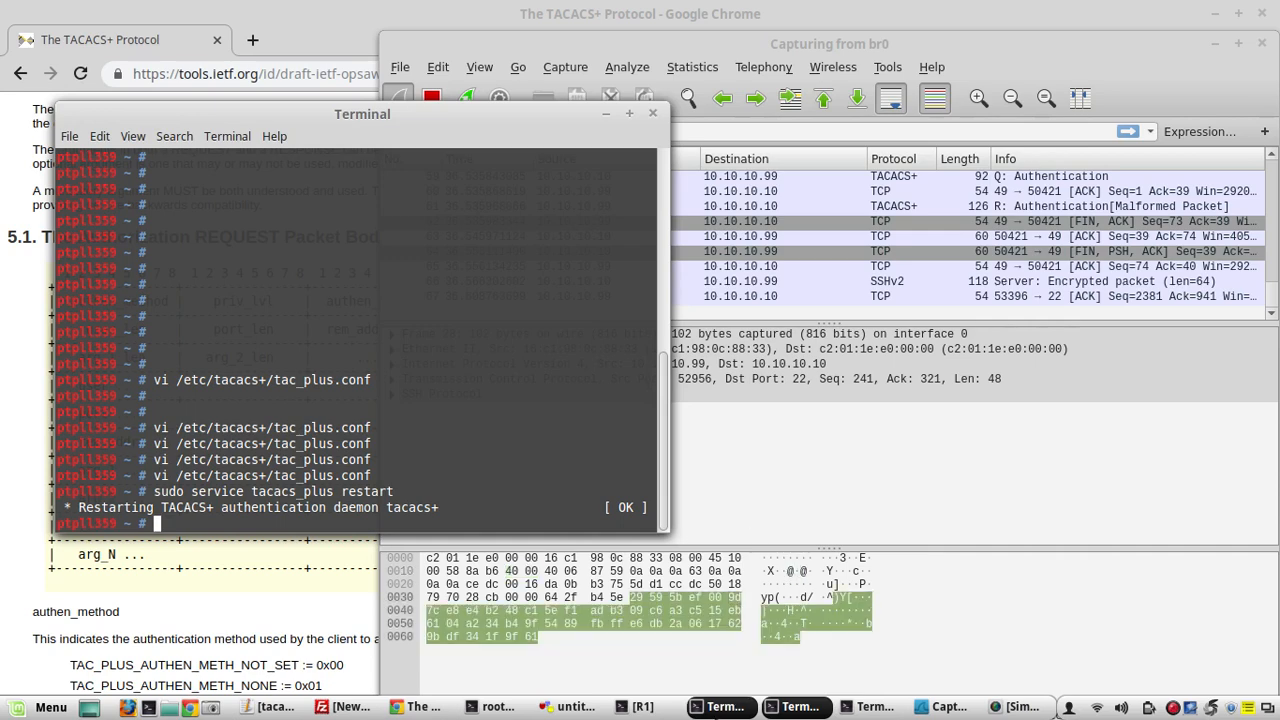
left_click(716, 714)
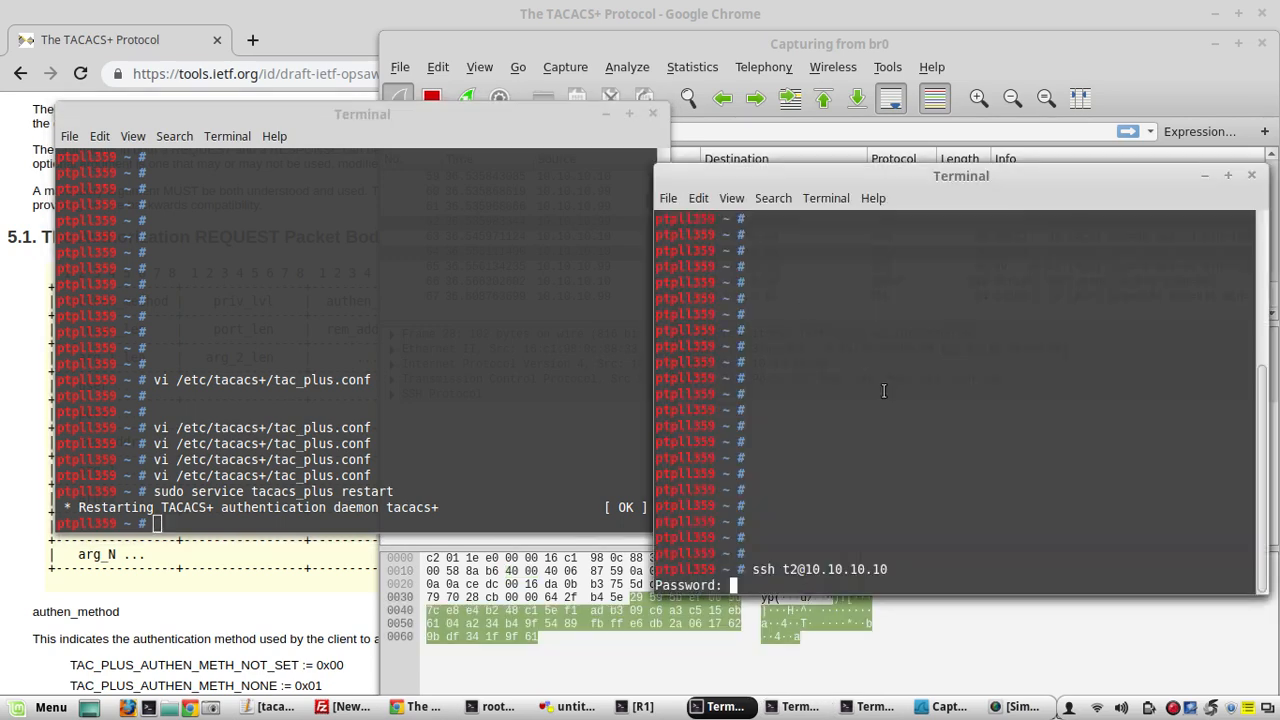
key("Return")
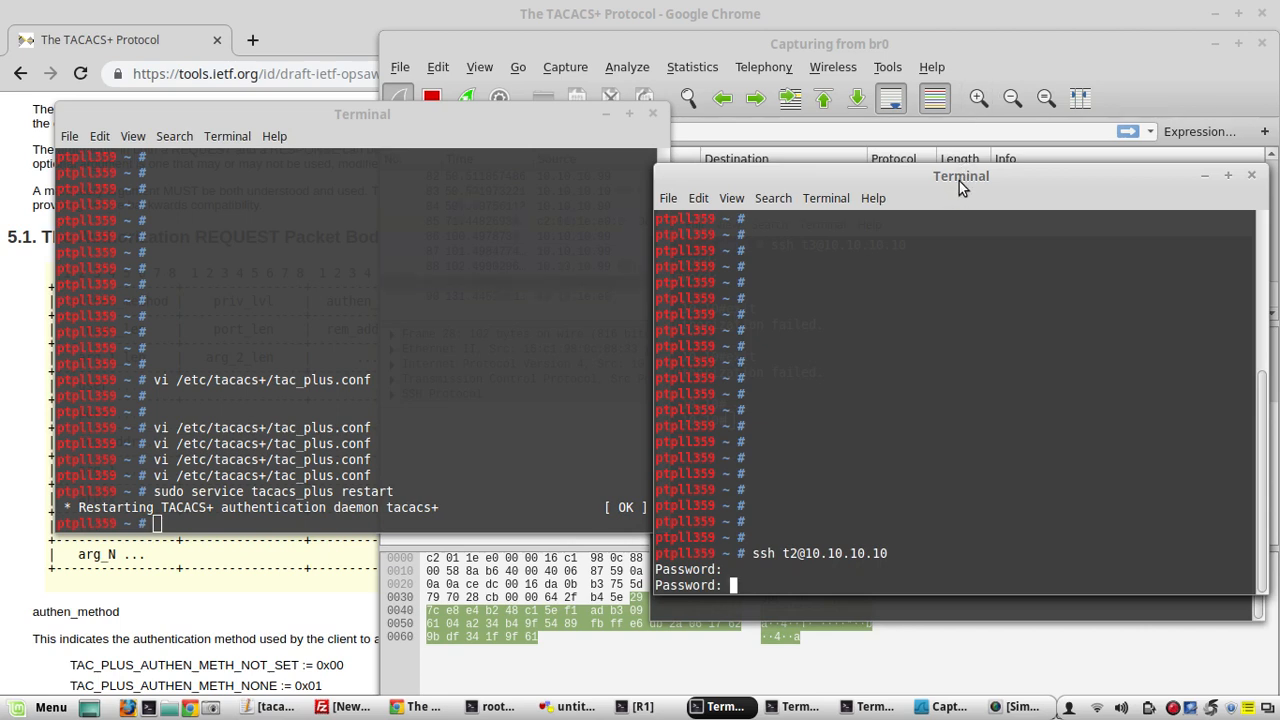
Move the SSH terminal aside, bring Wireshark to the front and stop the br0 capture
left_click_drag(959, 181, 793, 259)
left_click(849, 46)
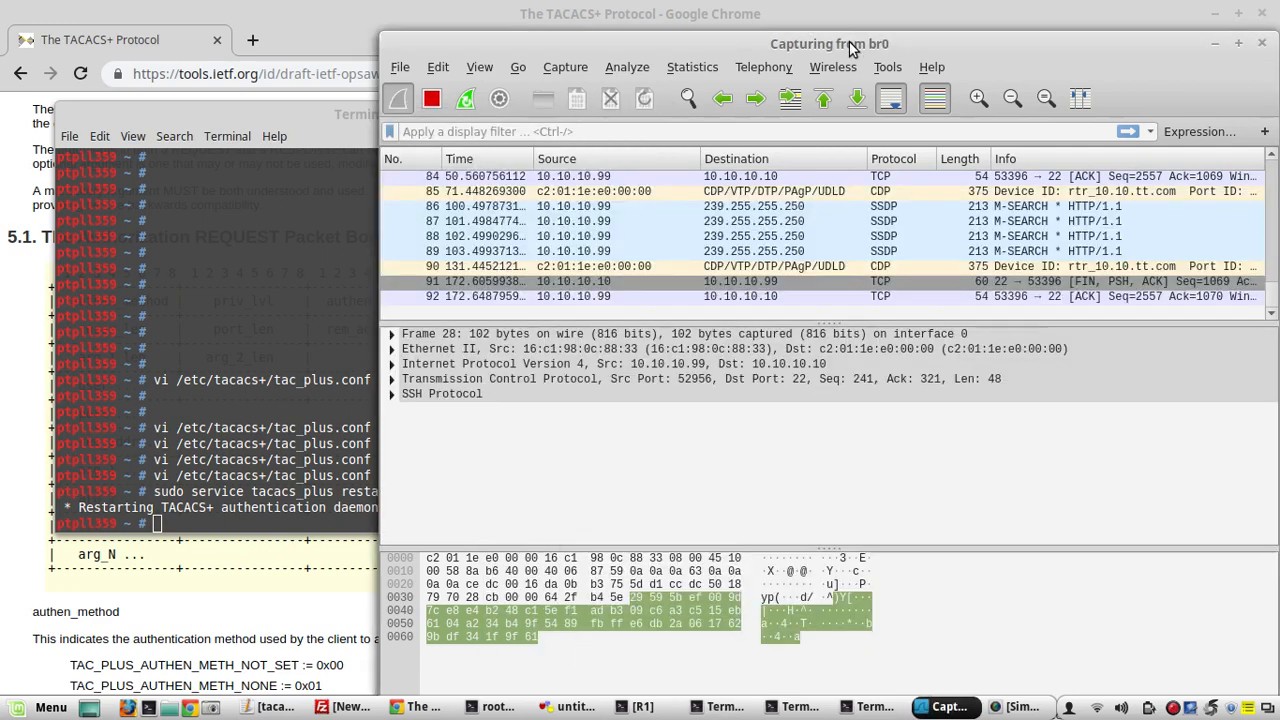
left_click(433, 100)
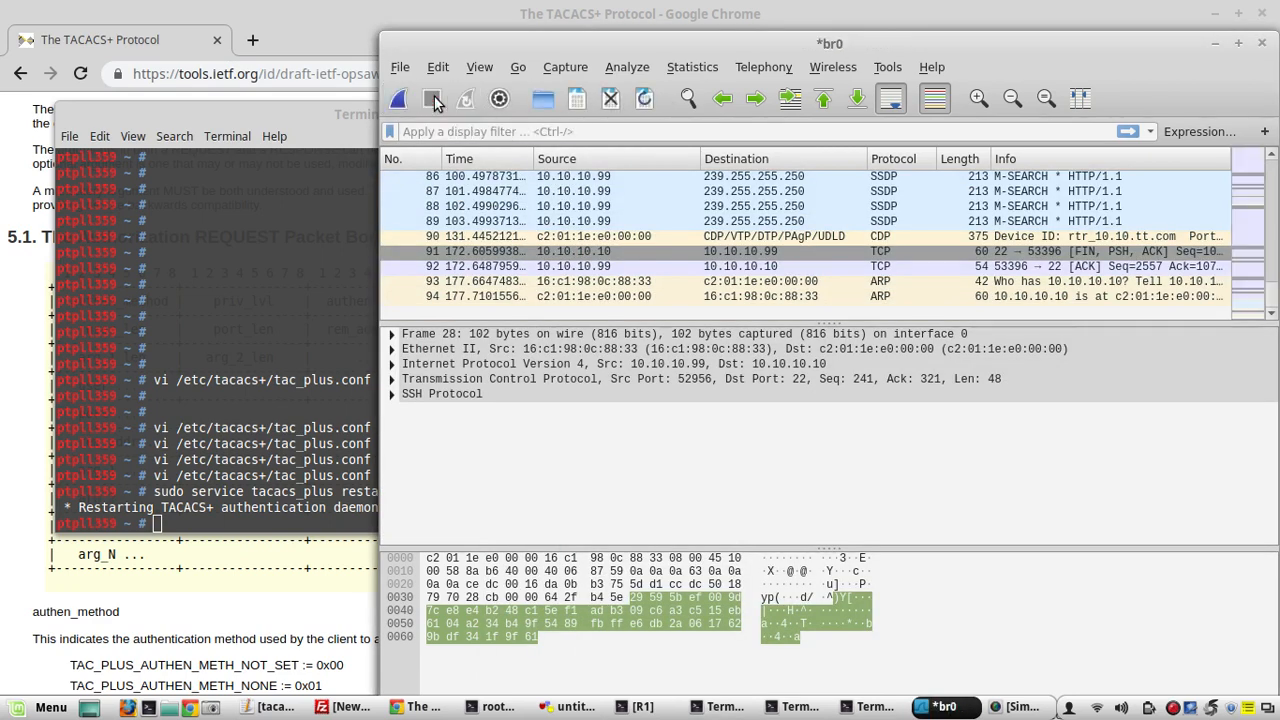
Look back through the captured packets from packet 92 to TACACS+ authentication request packet 76
left_click(784, 268)
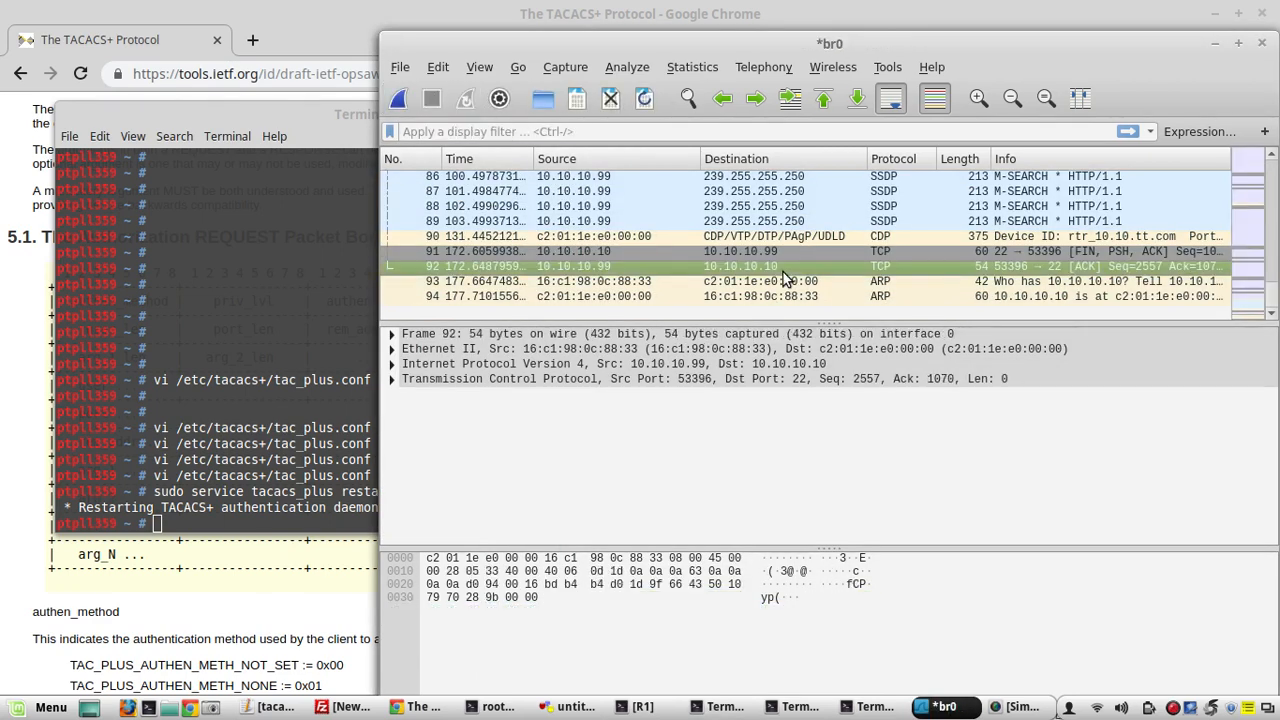
key("Up")
key("Up")
key("Up")
key("Up")
key("Up")
key("Up")
key("Up")
key("Up")
key("Up")
key("Up")
key("Up")
key("Up")
key("Up")
key("Up")
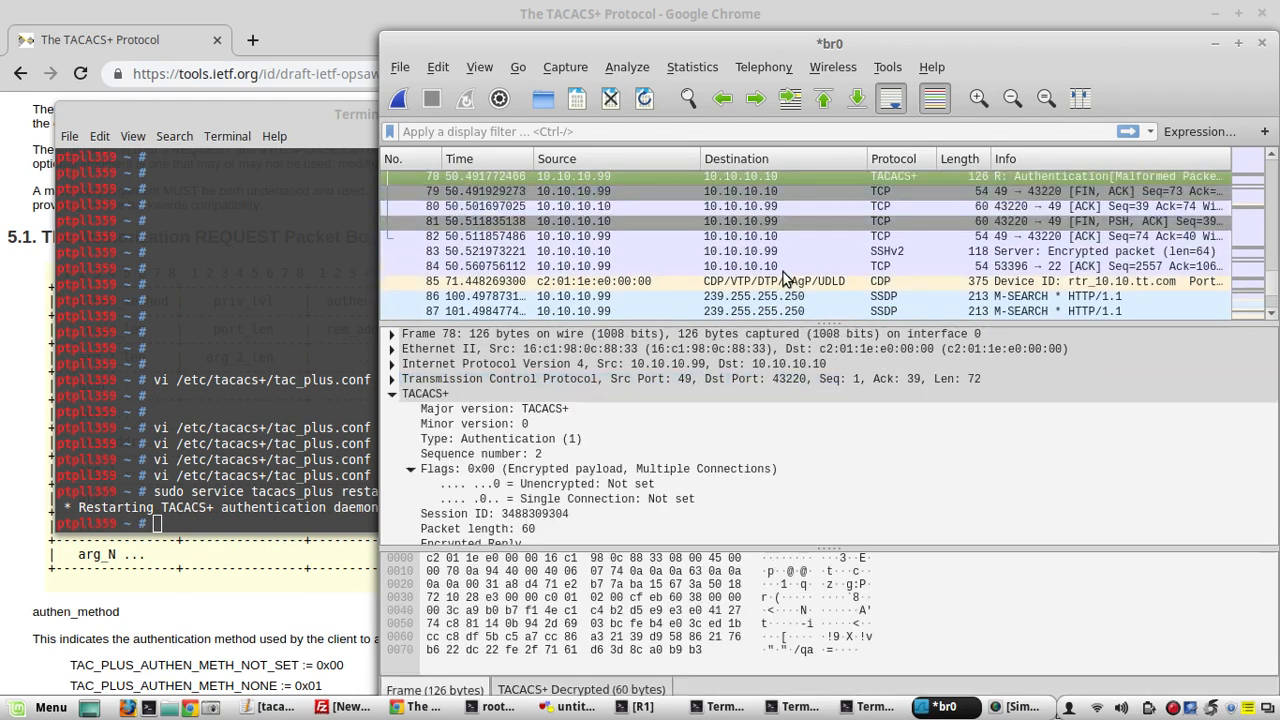
key("Up")
key("Up")
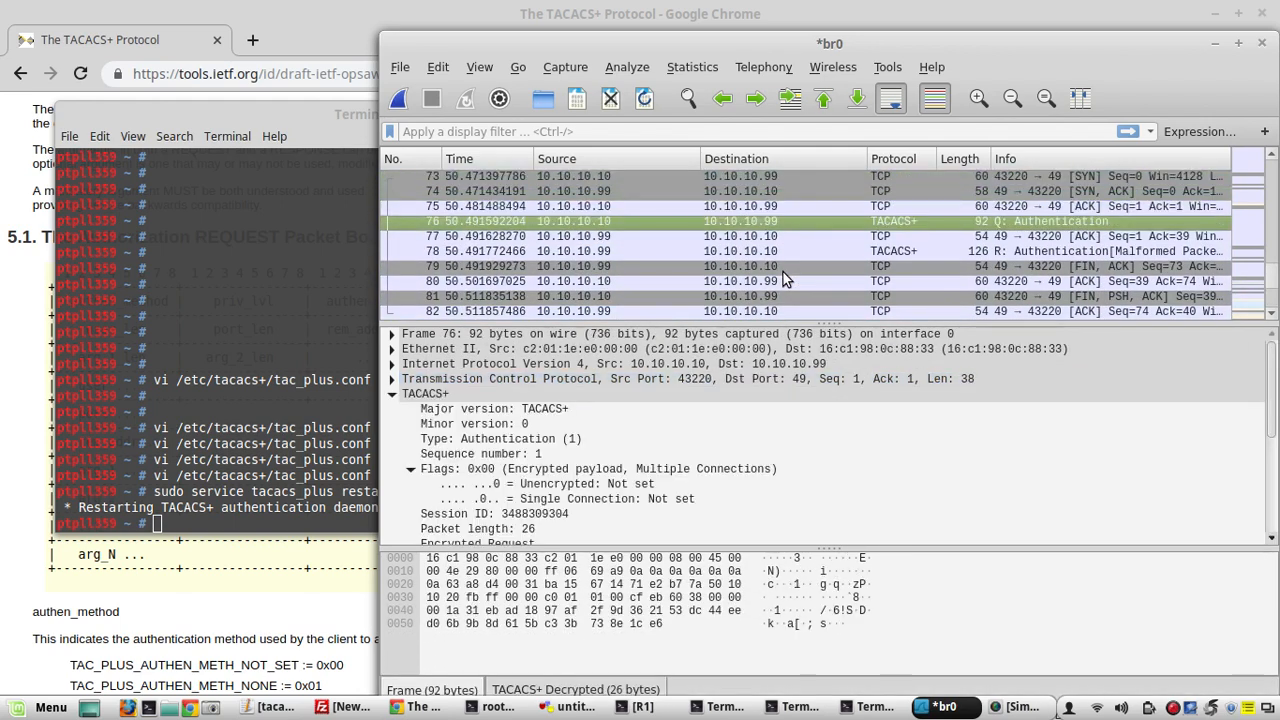
Compare the TACACS+ header fields and flags of authentication reply packet 78 and request packet 76, widening the Wireshark window
left_click(997, 252)
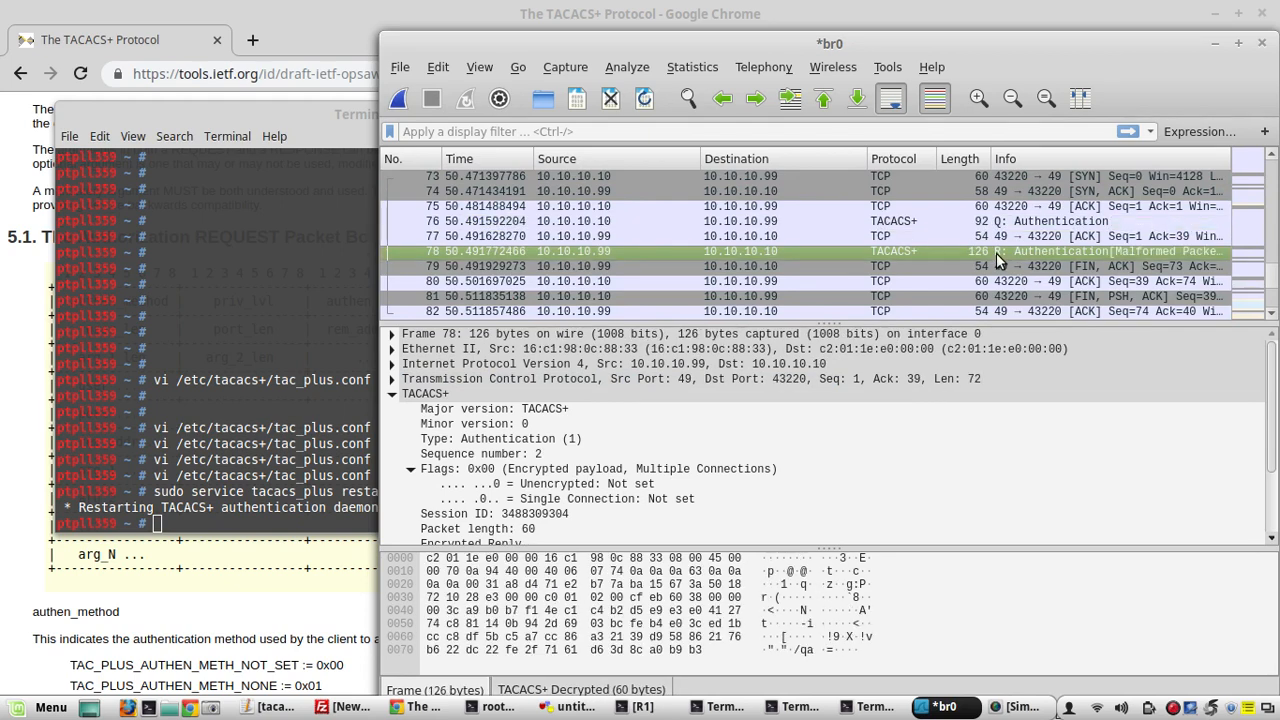
left_click(602, 472)
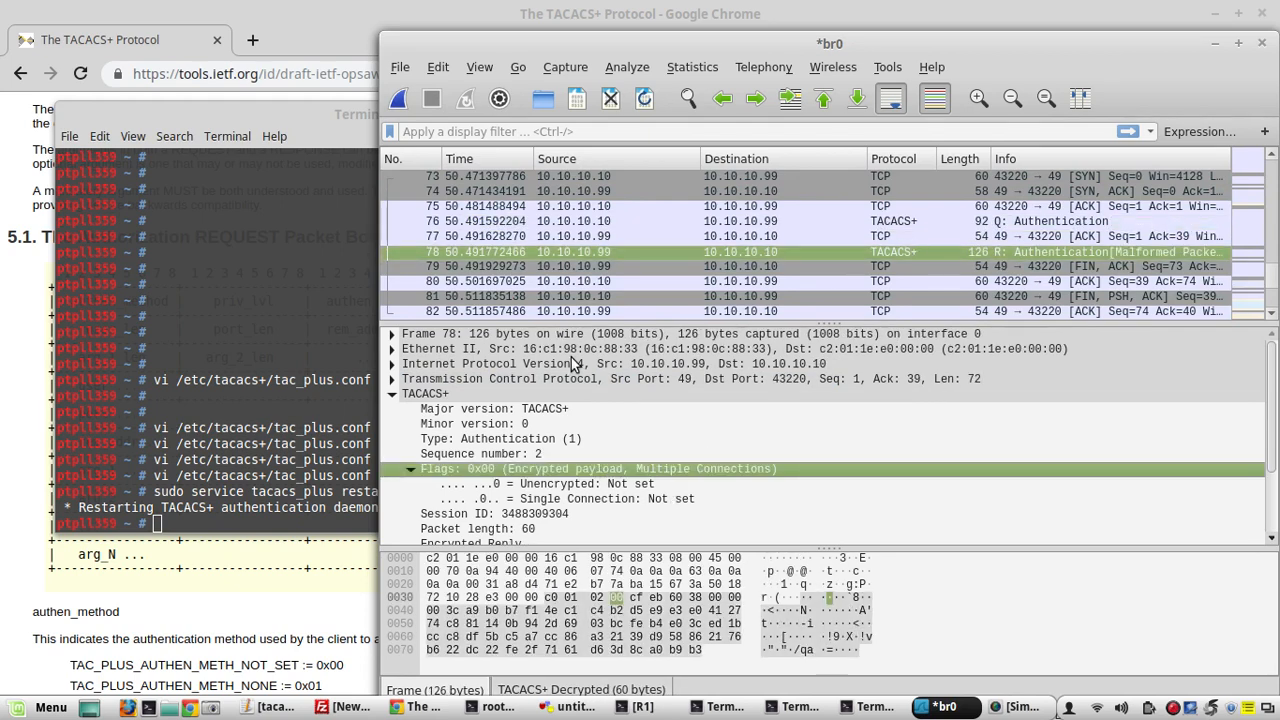
left_click(381, 221)
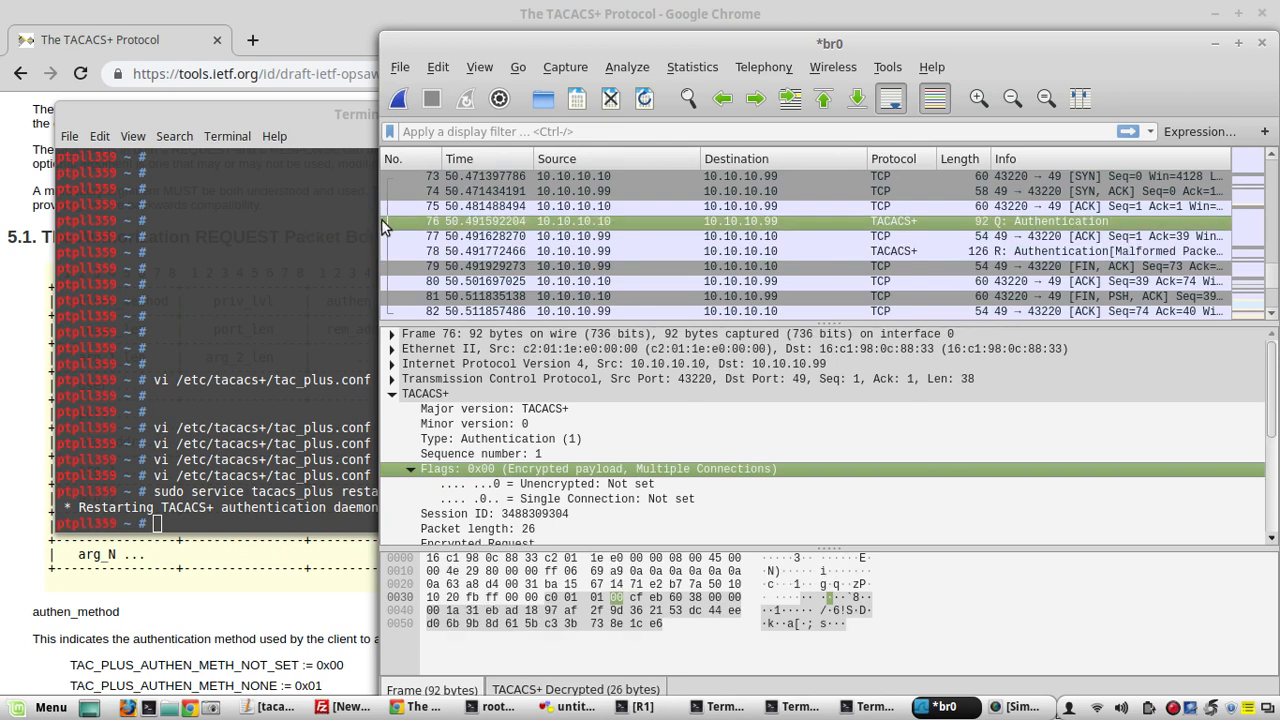
left_click_drag(381, 221, 212, 221)
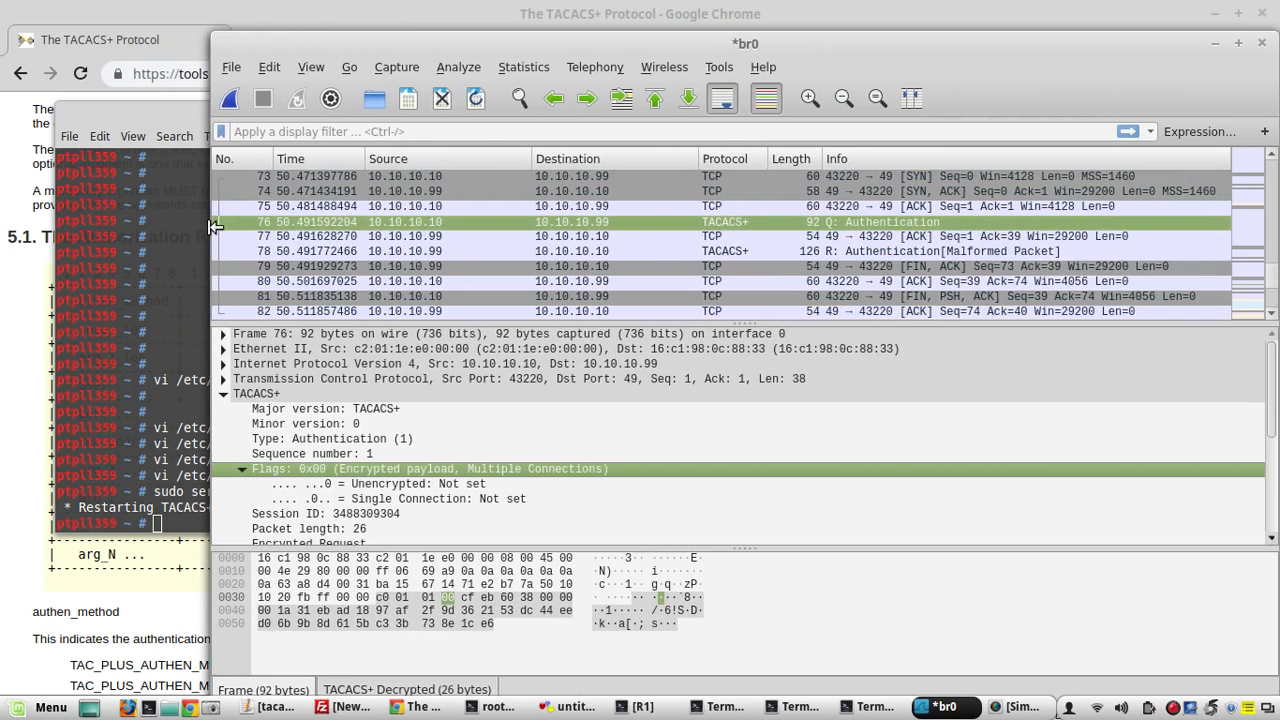
left_click(872, 251)
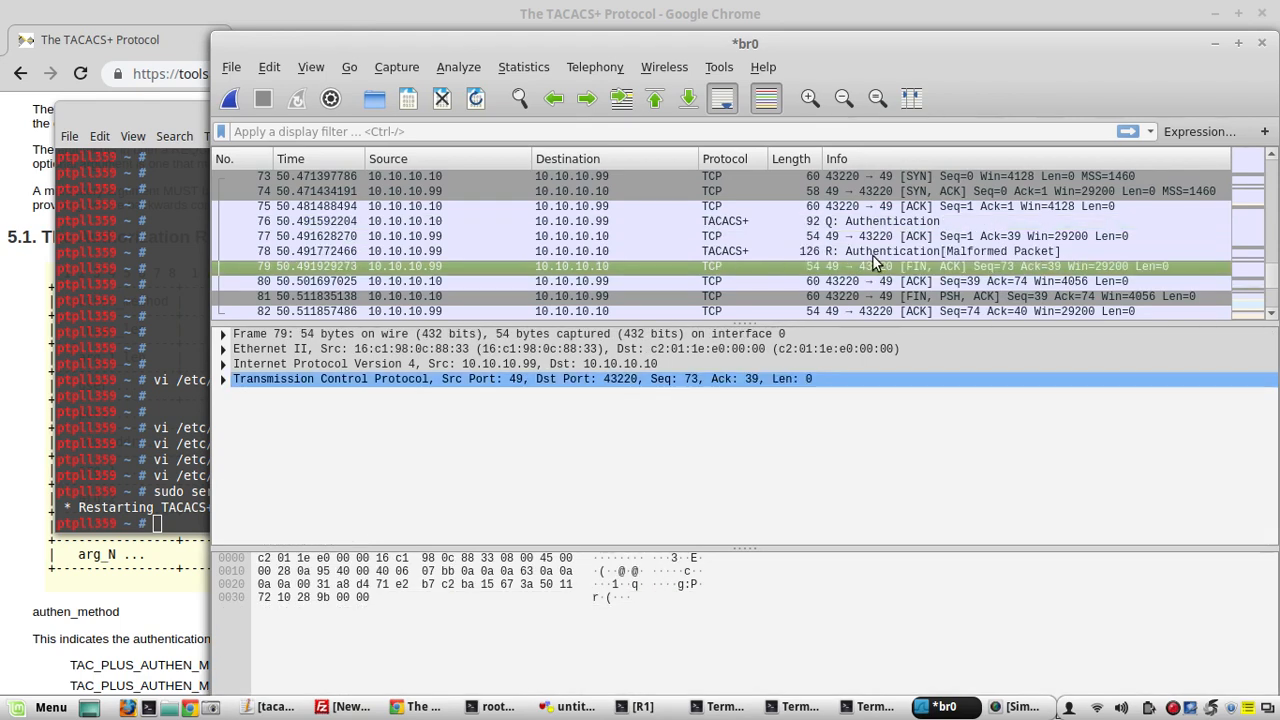
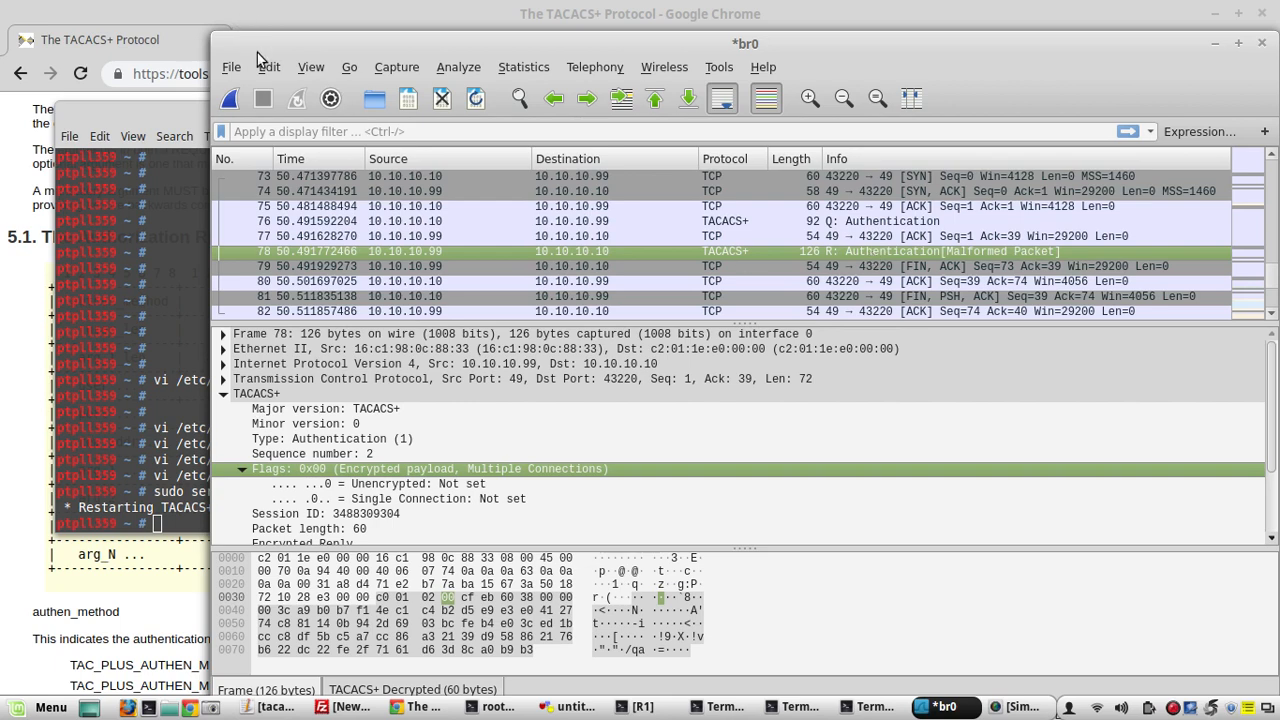
Enter the server's changed shared key as the TACACS+ encryption key in Wireshark's protocol preferences and apply it
left_click(268, 67)
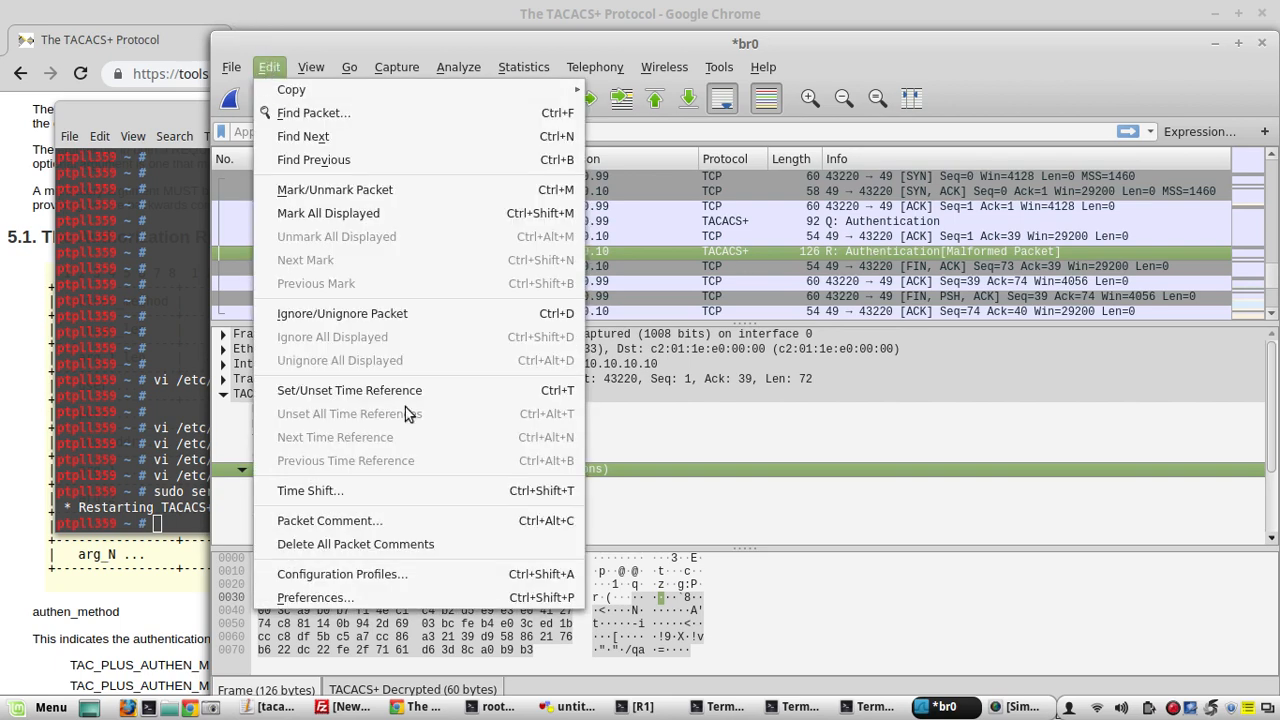
left_click(426, 598)
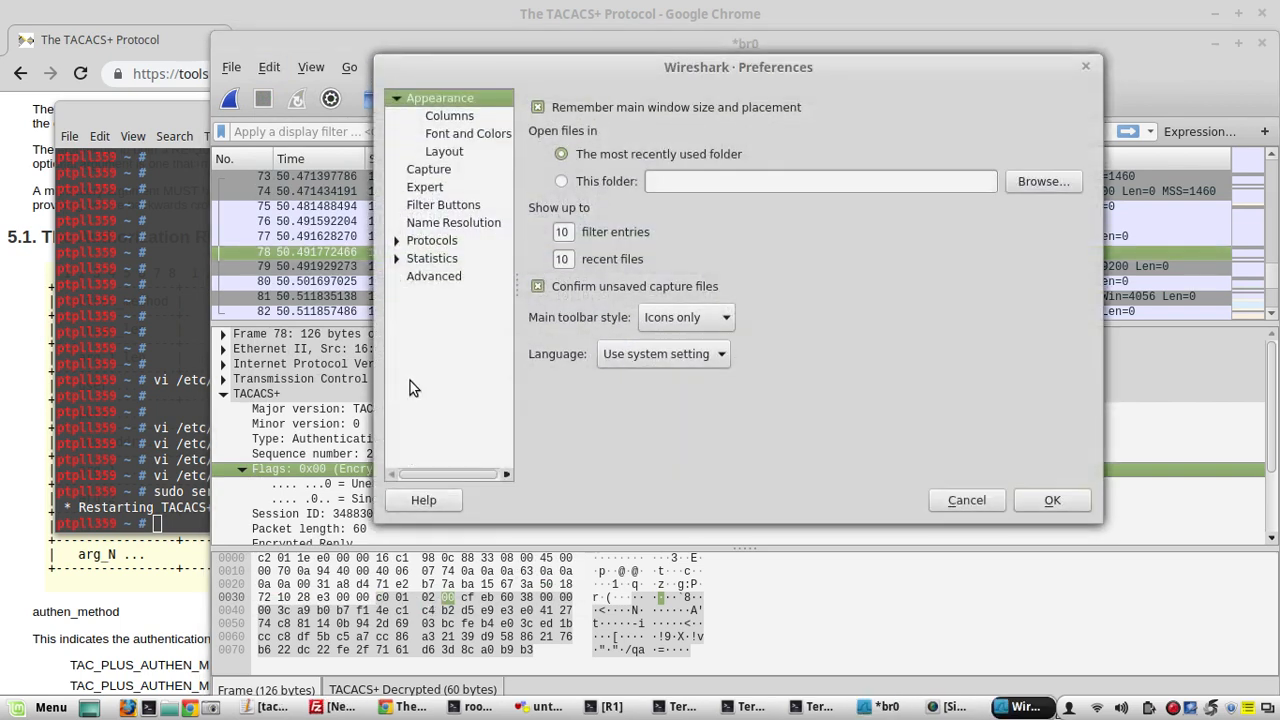
left_click(399, 246)
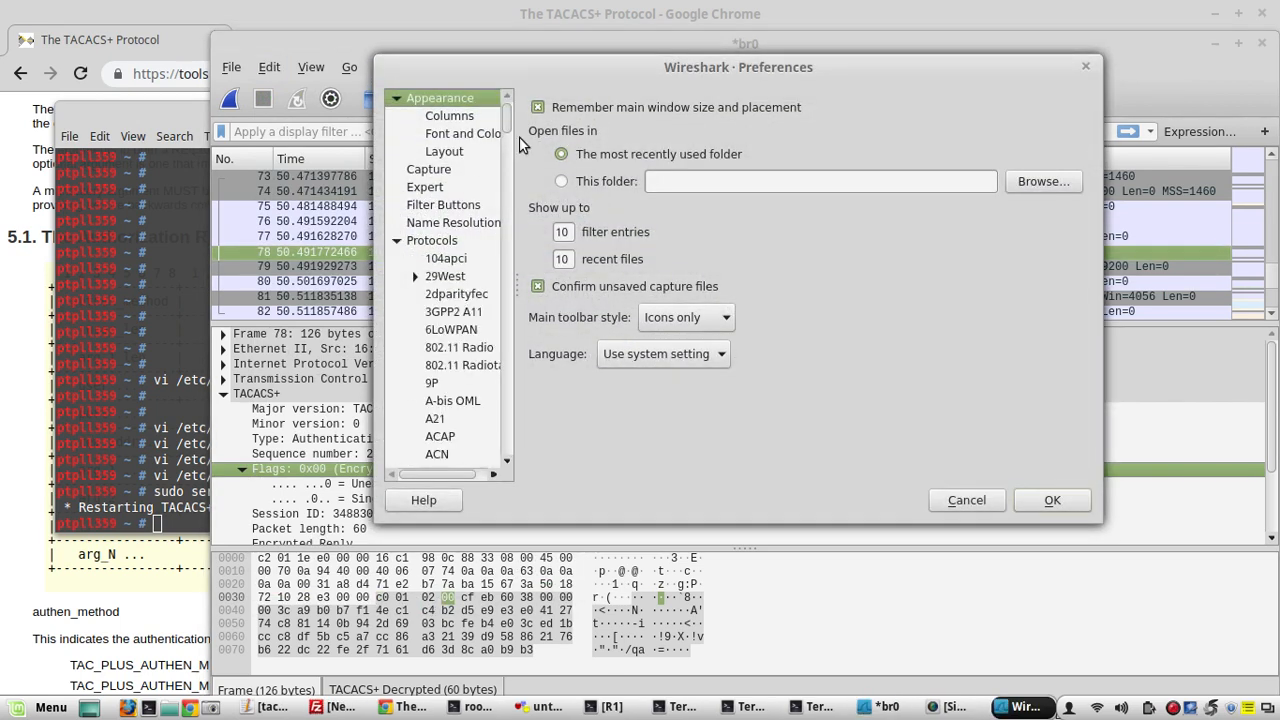
left_click_drag(506, 128, 511, 403)
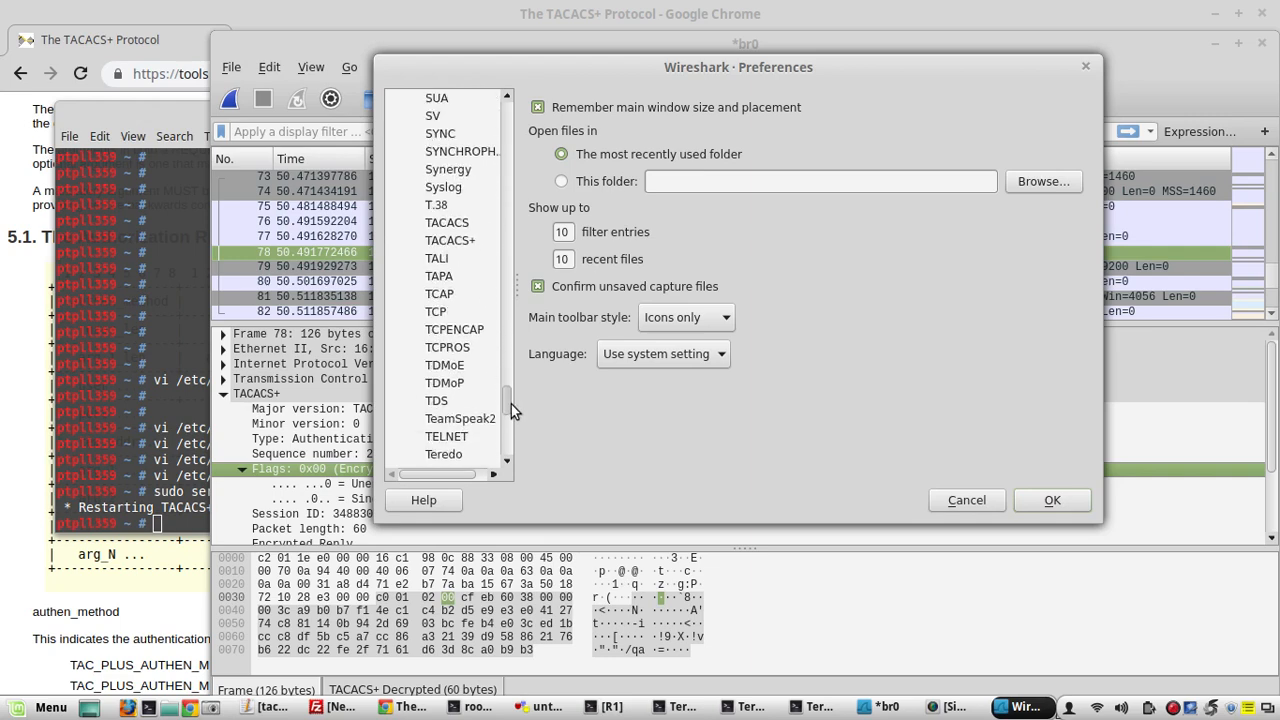
left_click(462, 242)
left_click(733, 158)
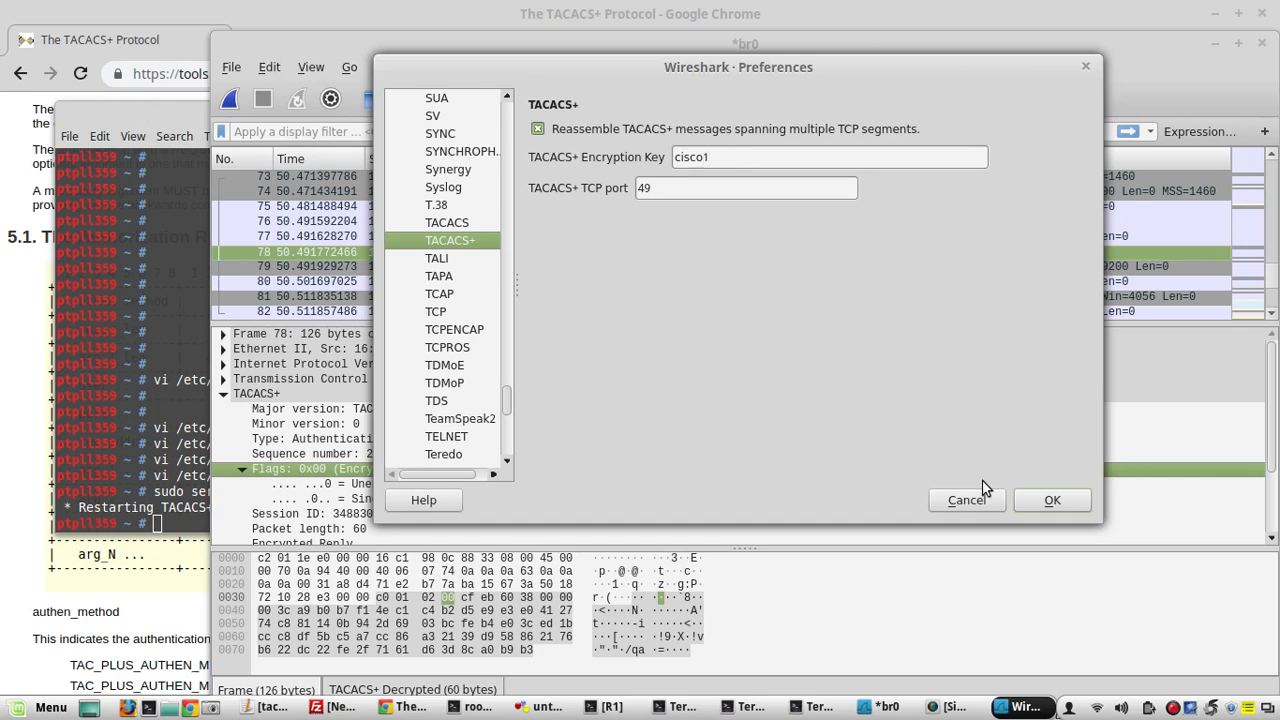
left_click(1034, 505)
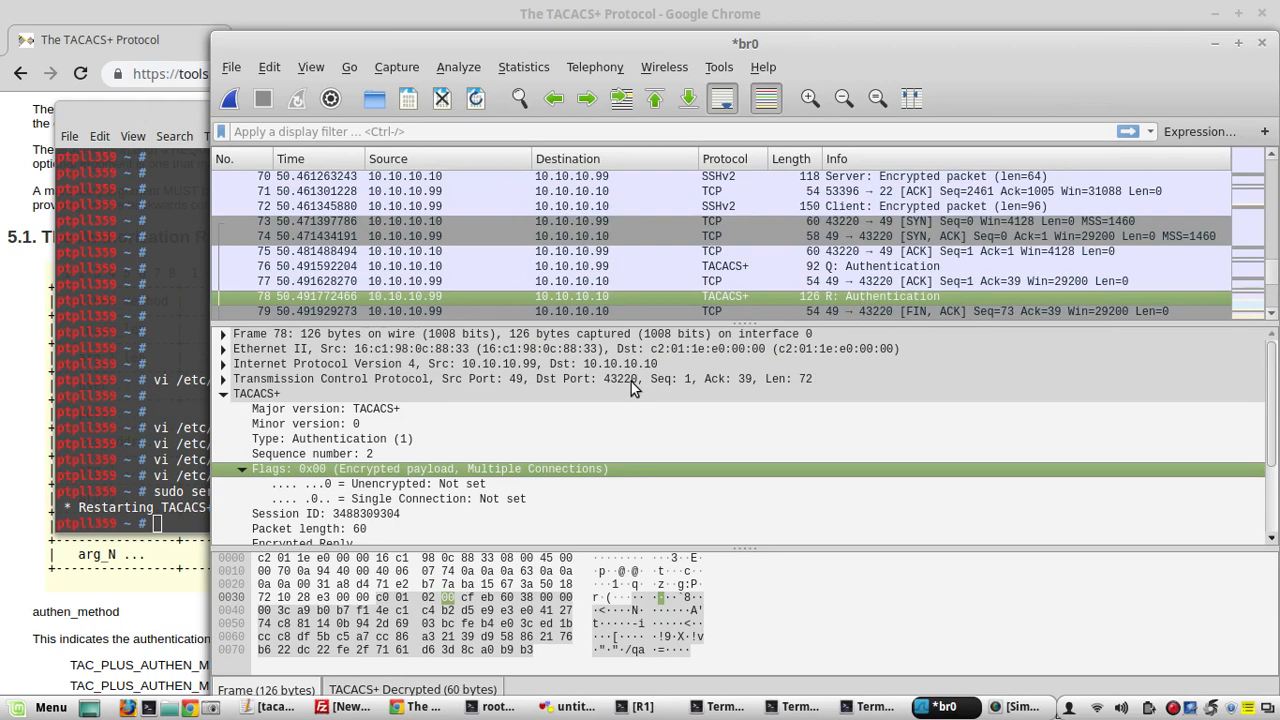
Inspect the decrypted reply of TACACS+ authentication packet 78, focusing on its status, flags and server message
left_click(740, 281)
left_click(740, 296)
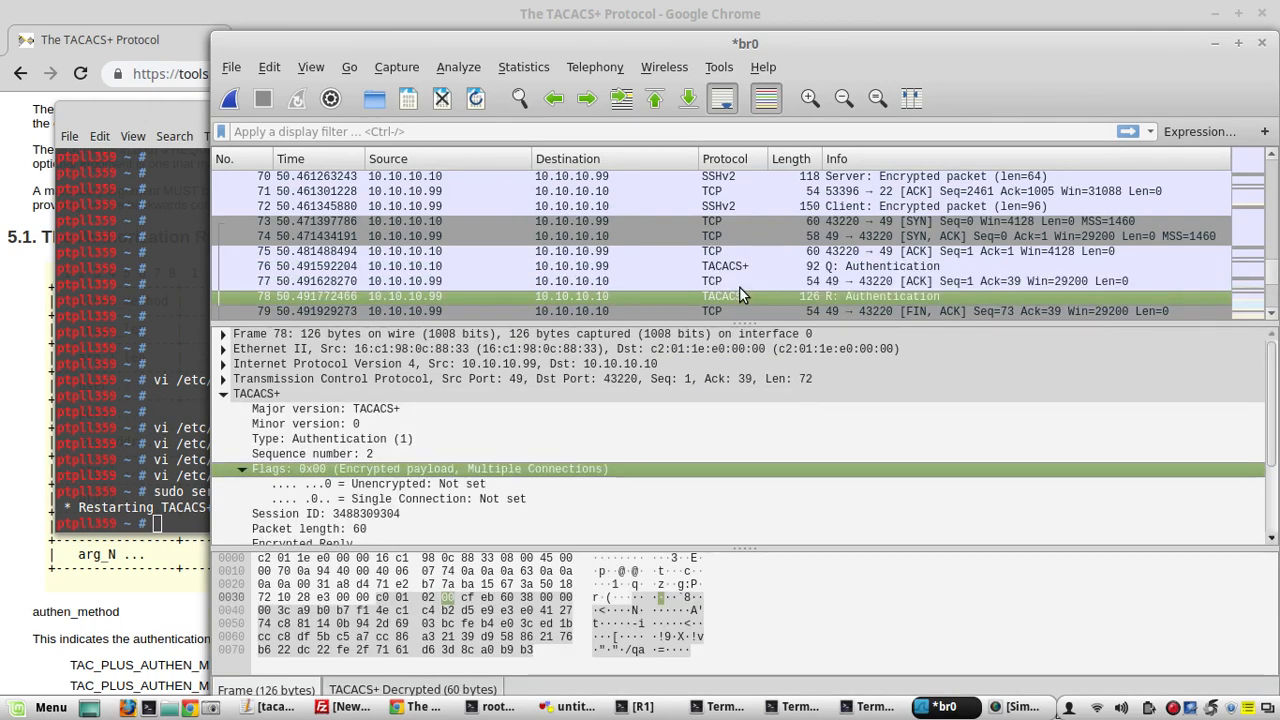
left_click_drag(968, 55, 936, 26)
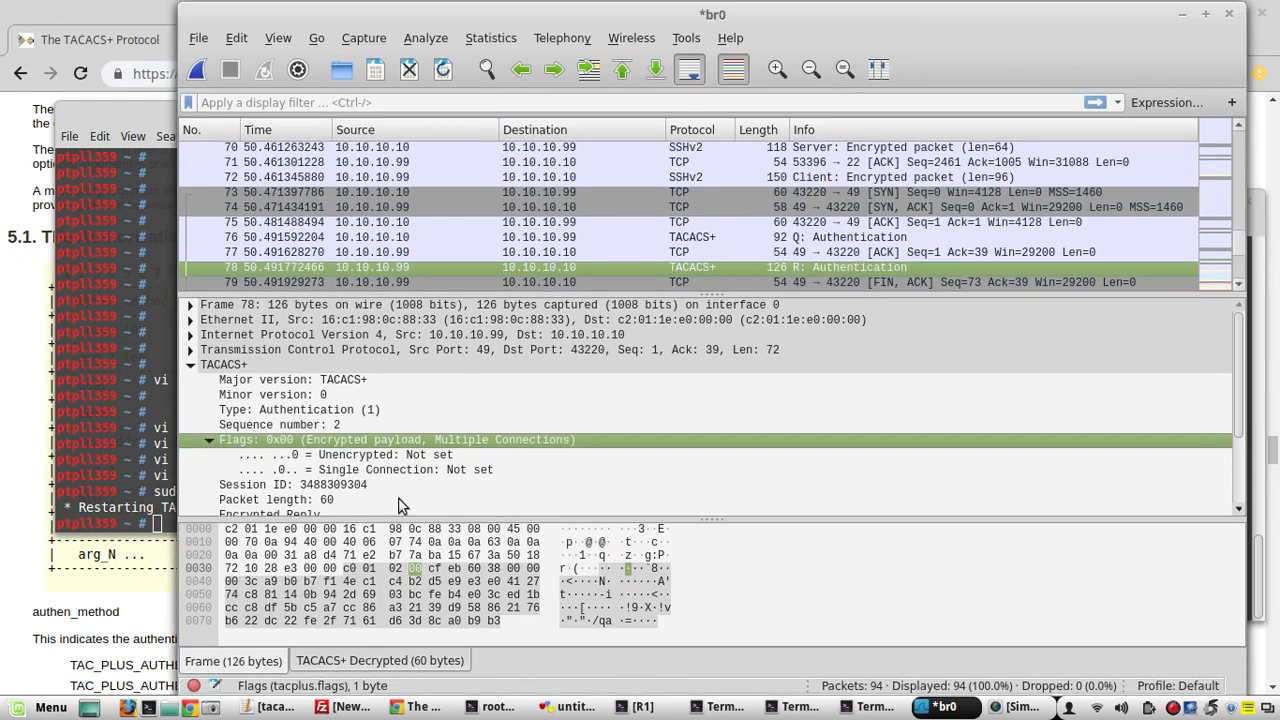
left_click(382, 661)
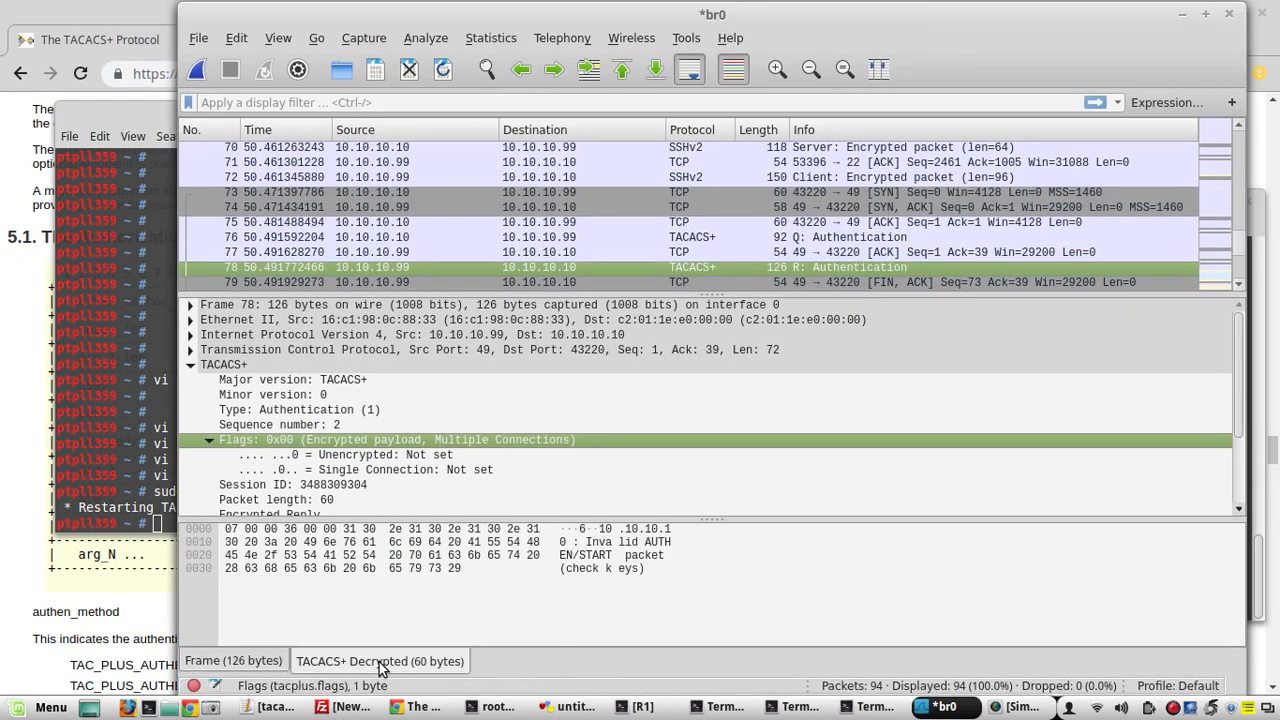
left_click(383, 466)
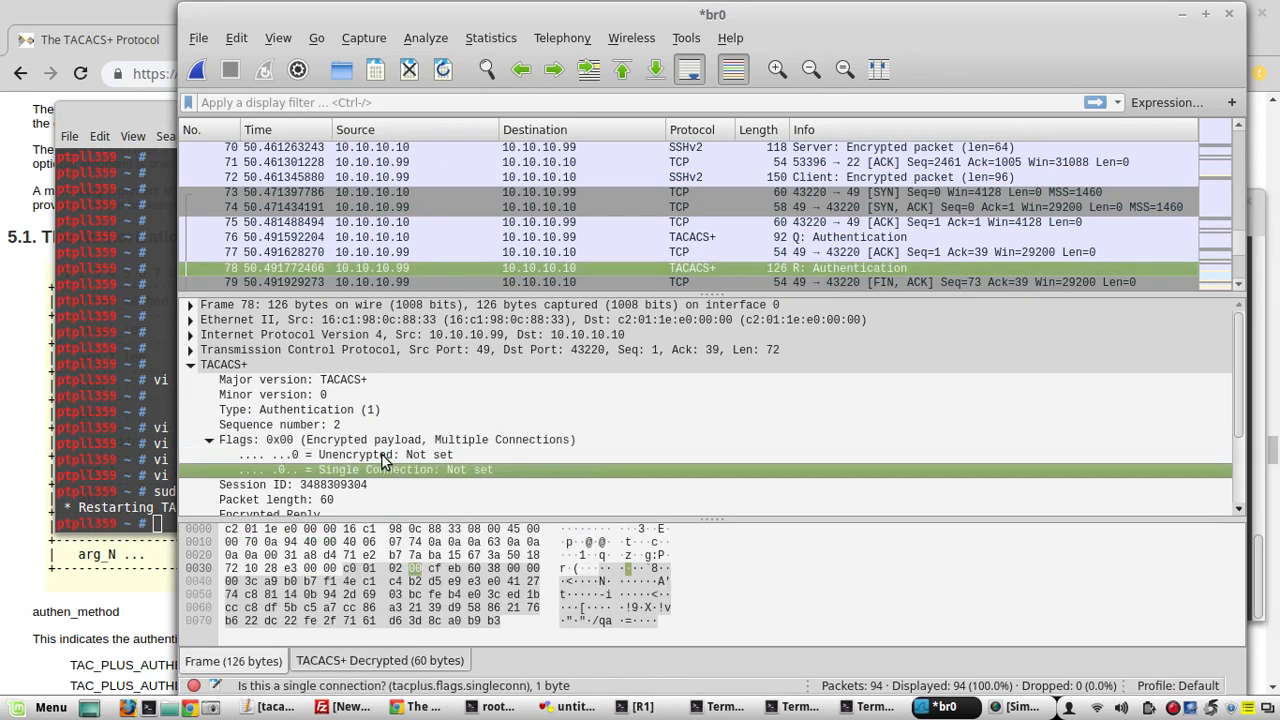
scroll(382, 455, "down", 3)
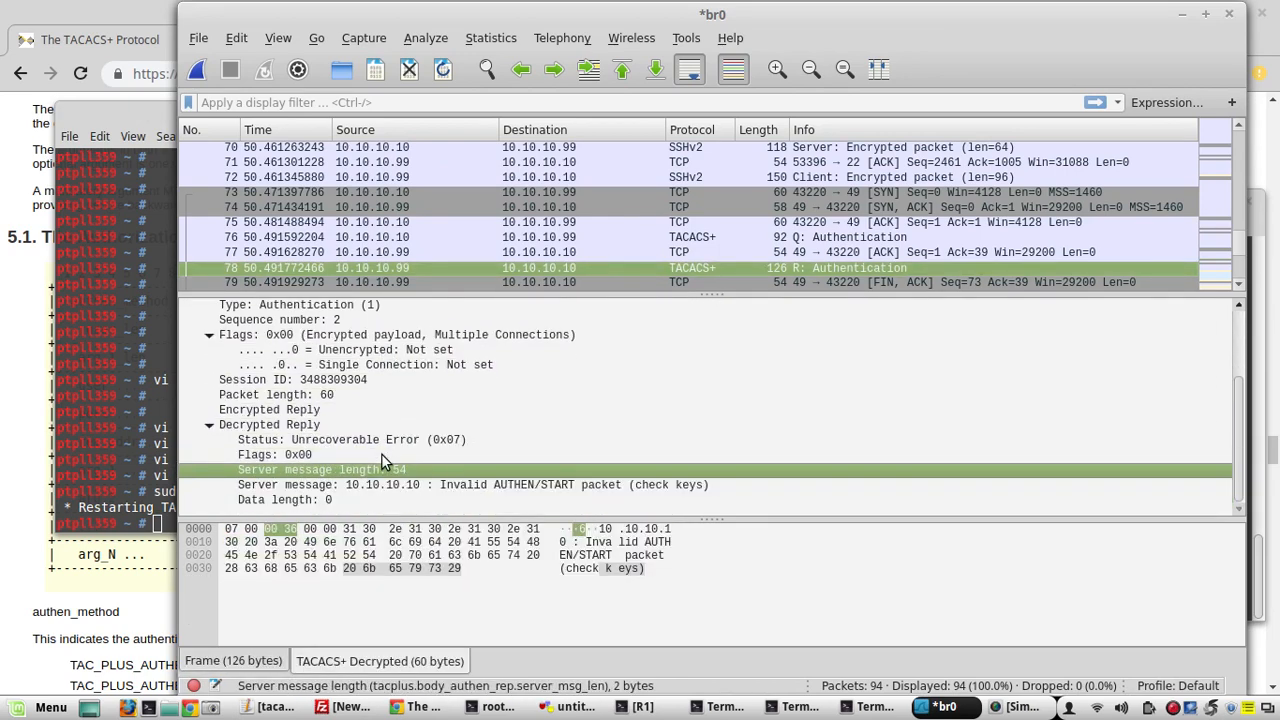
key("Up")
key("Up")
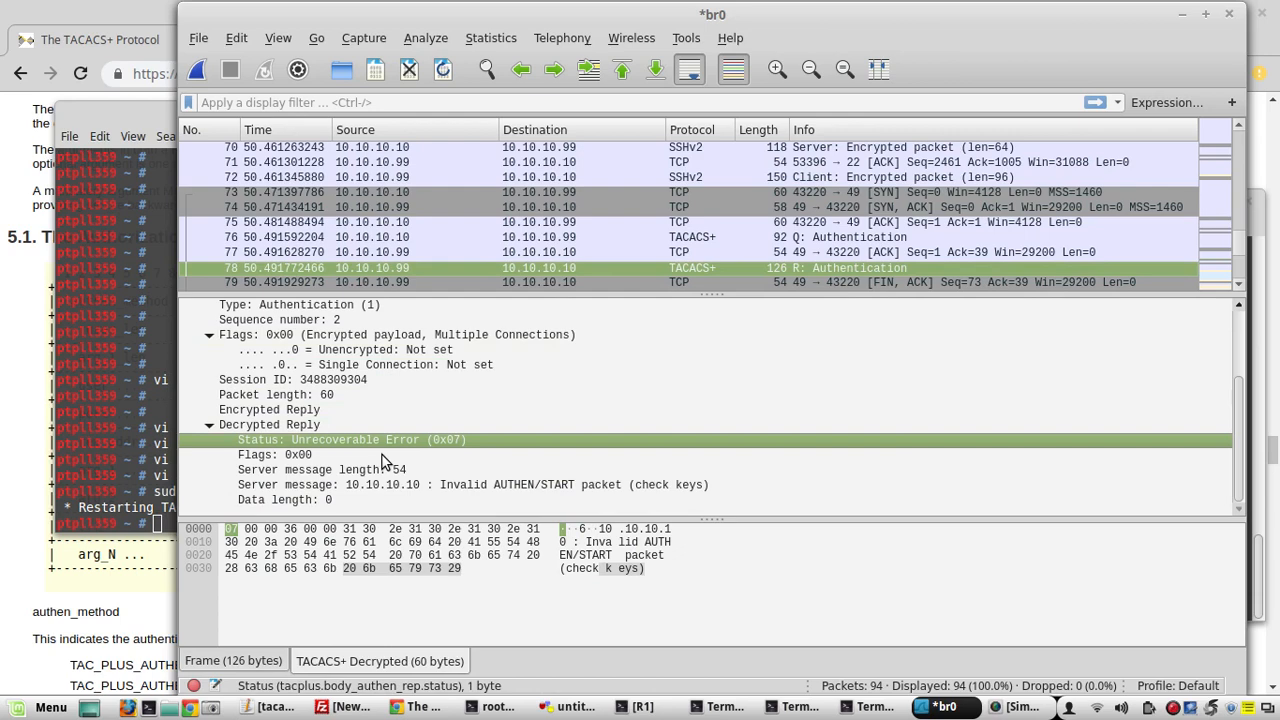
Switch to the TACACS+ draft in Chrome and look up TAC_PLUS_AUTHEN_STATUS_ERROR among the authentication REPLY status values
left_click(422, 707)
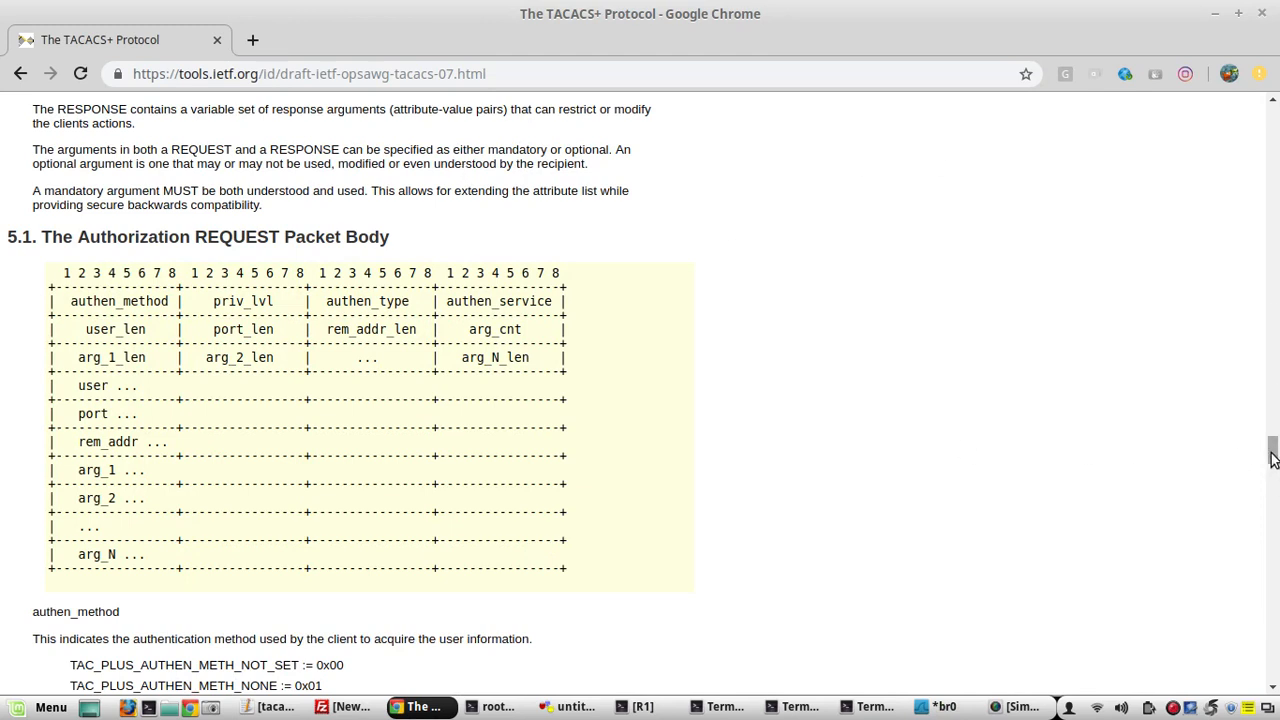
left_click_drag(1272, 450, 1274, 333)
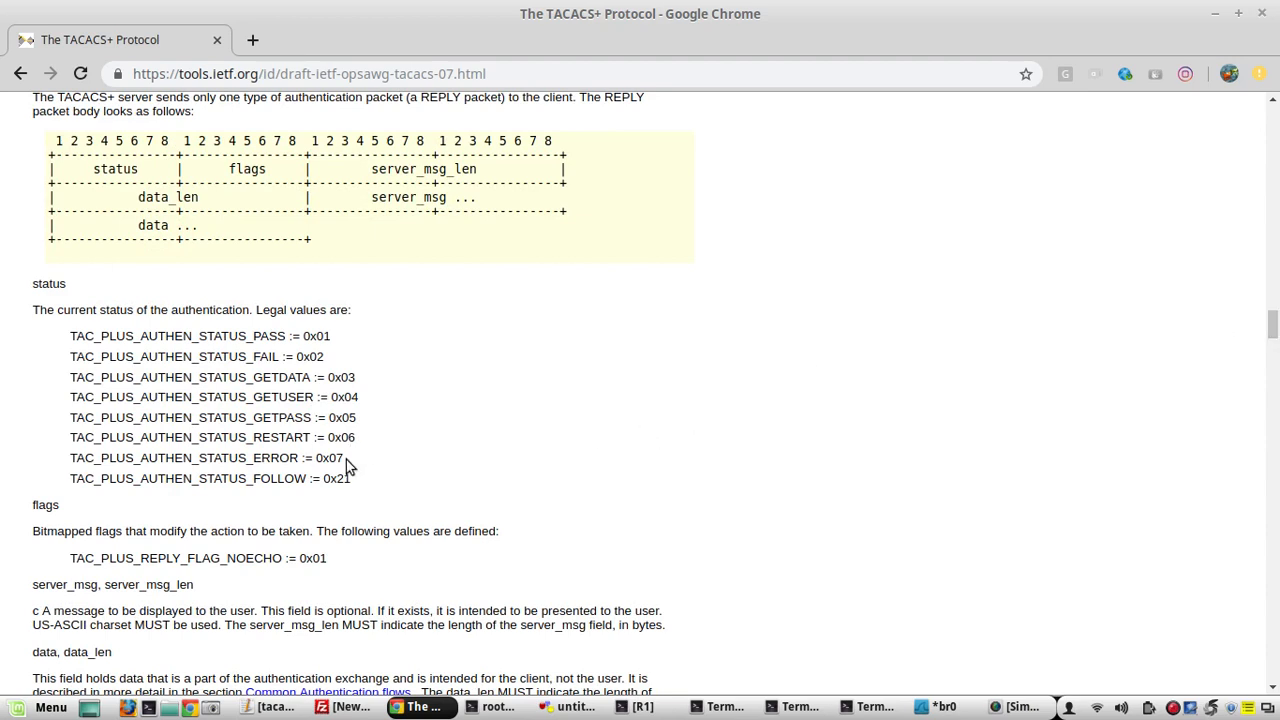
left_click_drag(345, 462, 277, 460)
left_click(72, 464)
left_click(348, 476)
left_click(290, 458)
Switch to the TACACS+ server terminal and open /etc/tacacs+/tac_plus.conf in vi
mouse_move(672, 711)
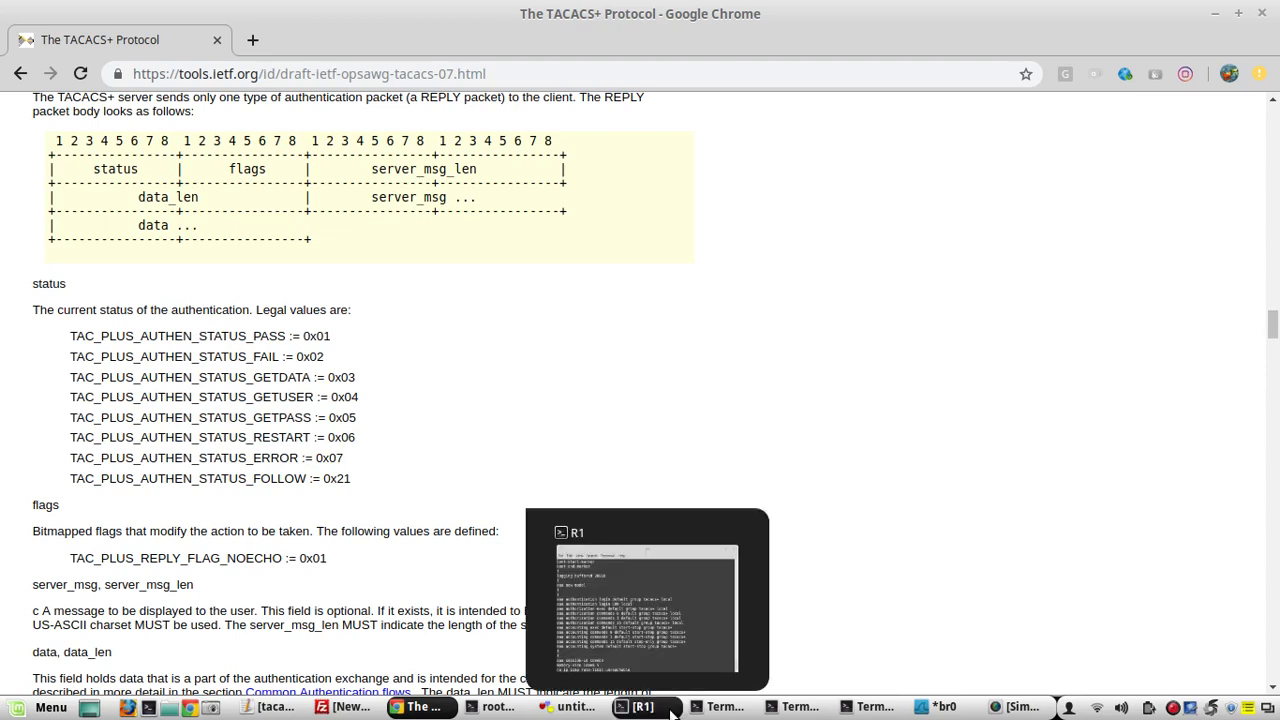
left_click(793, 710)
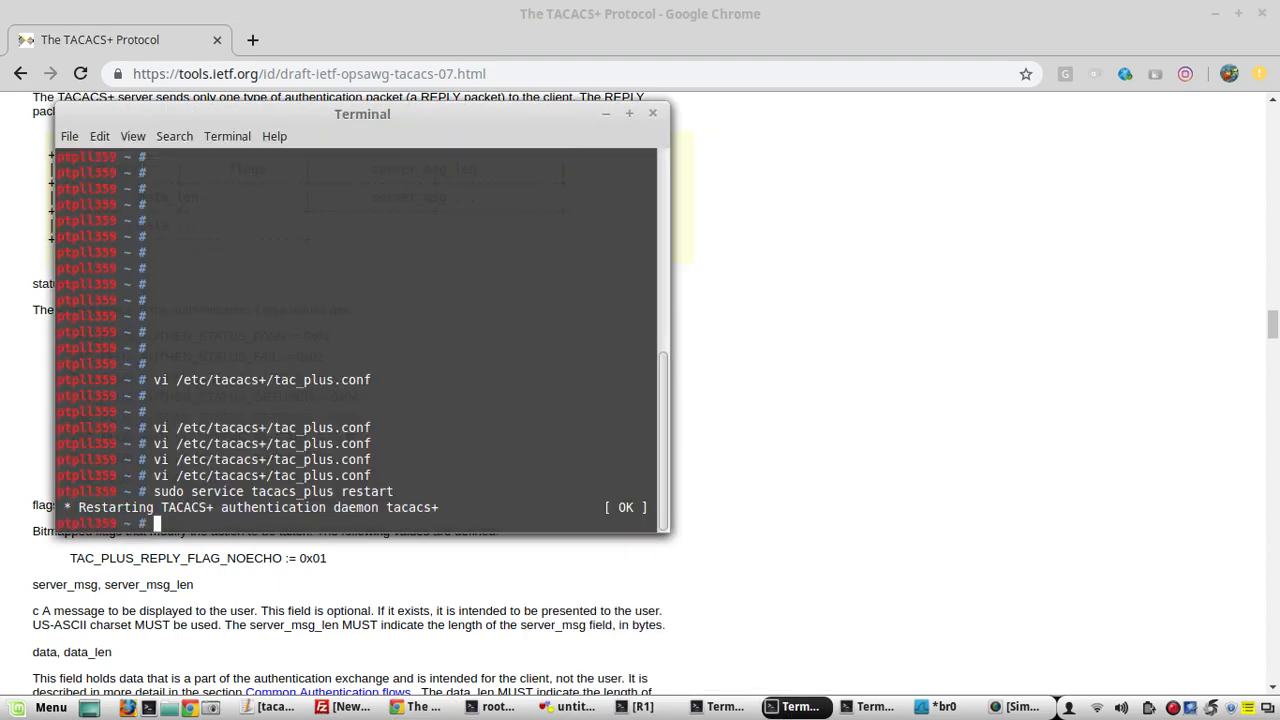
key("Up")
key("Up")
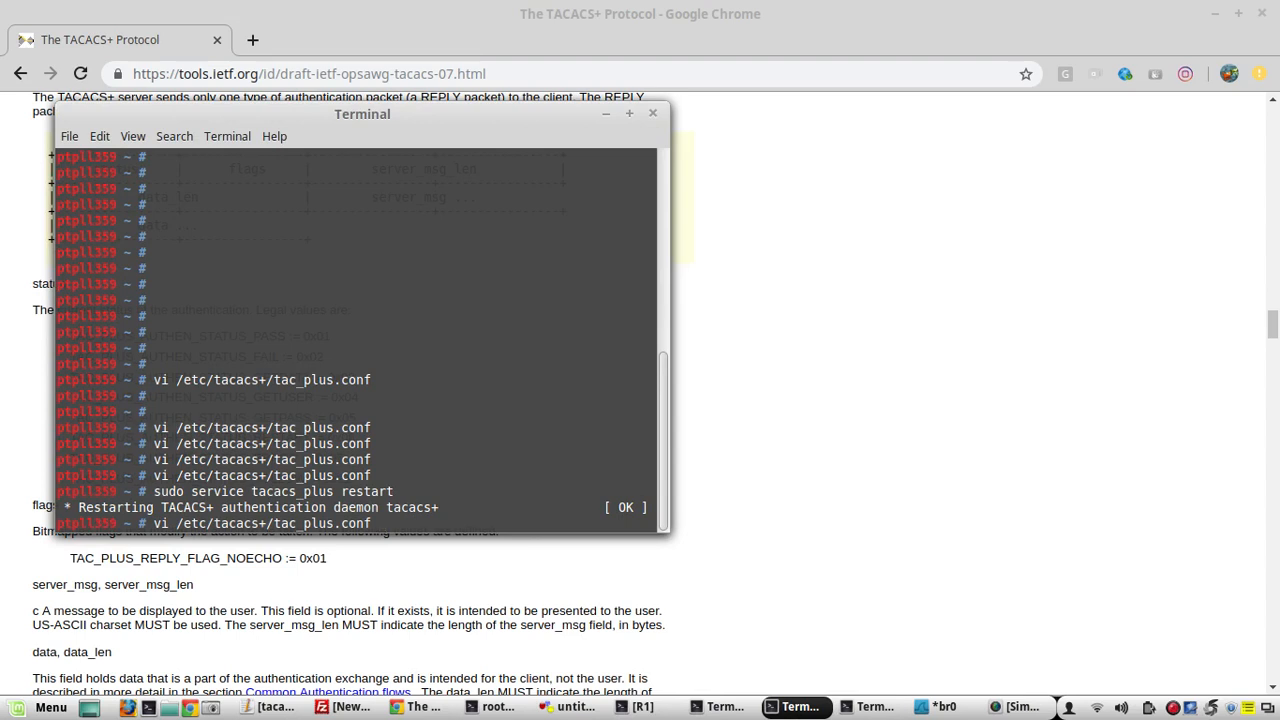
key("Return")
Restore the original shared key in tac_plus.conf, then save the file and quit vi
key("Down")
key("Down")
key("Down")
key("Down")
key("Down")
key("Down")
key("Down")
key("Down")
key("Right")
key("Right")
key("Right")
key("Right")
key("Right")
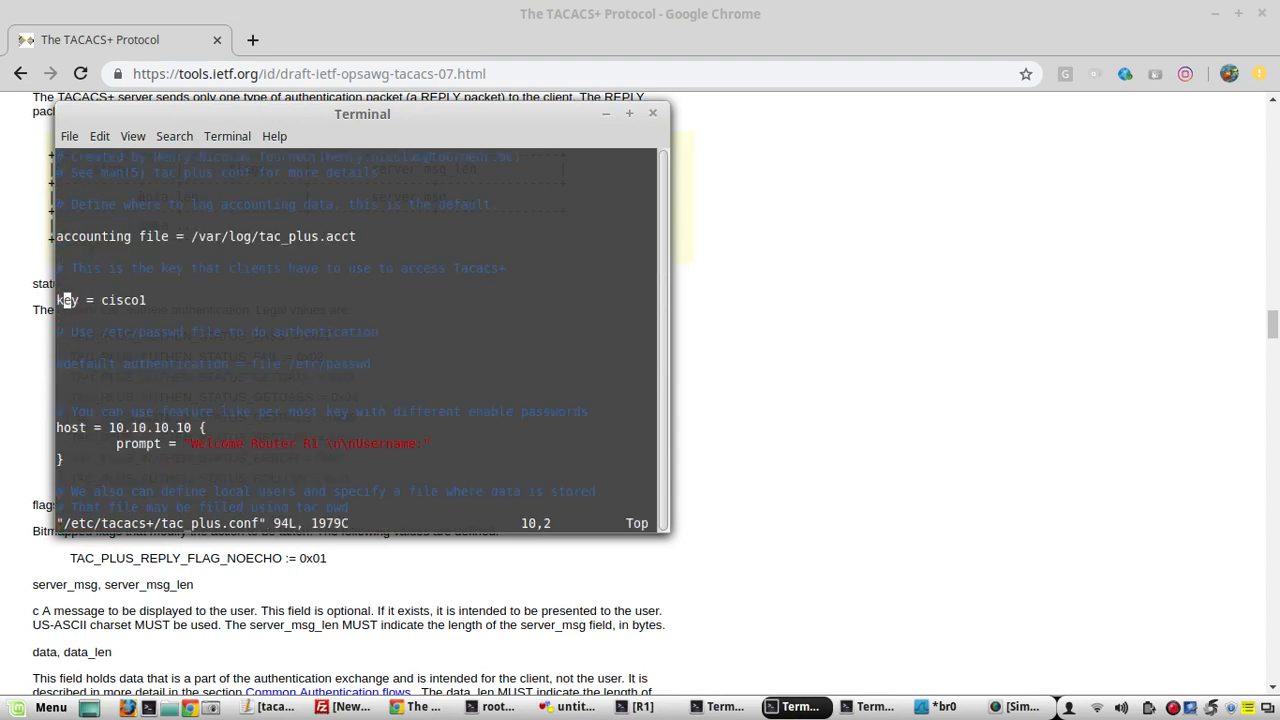
key("i")
key("Right")
key("Right")
key("Right")
key("Right")
key("Right")
key("Right")
key("Right")
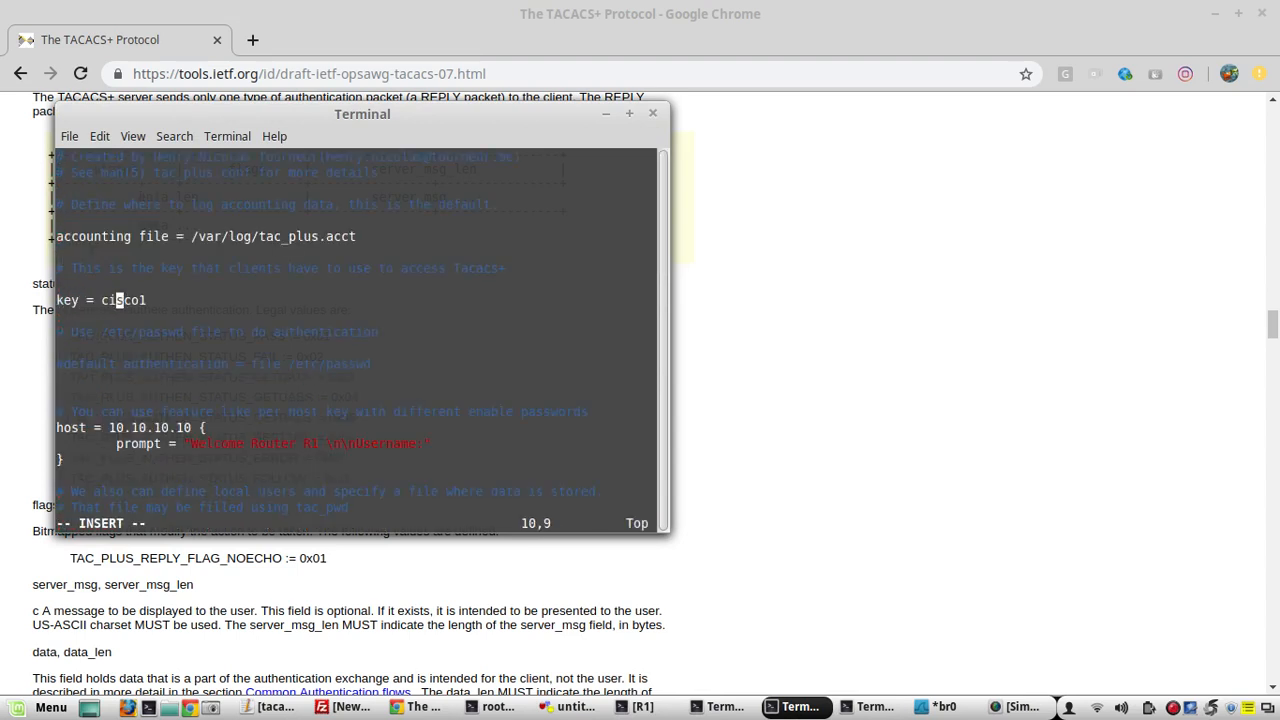
key("BackSpace")
key("Escape")
type(":wq!")
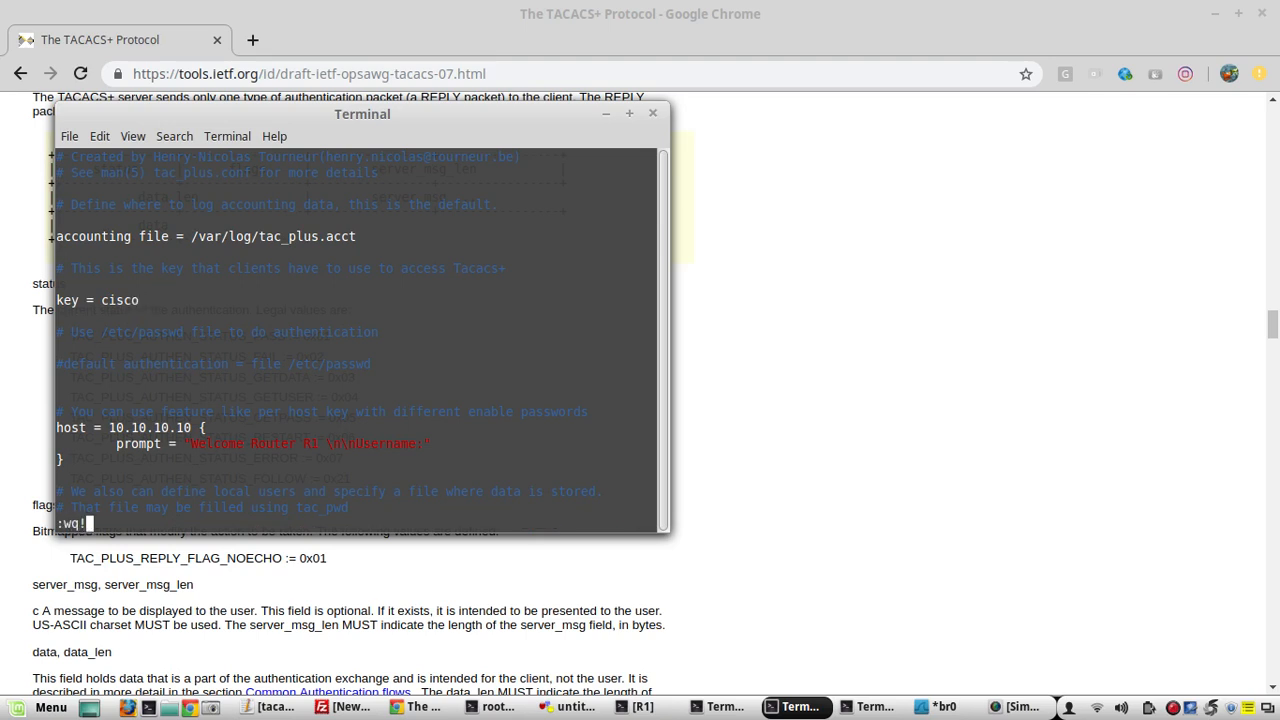
key("Return")
Restart the tacacs_plus service with sudo and minimize the server terminal
key("Up")
key("Up")
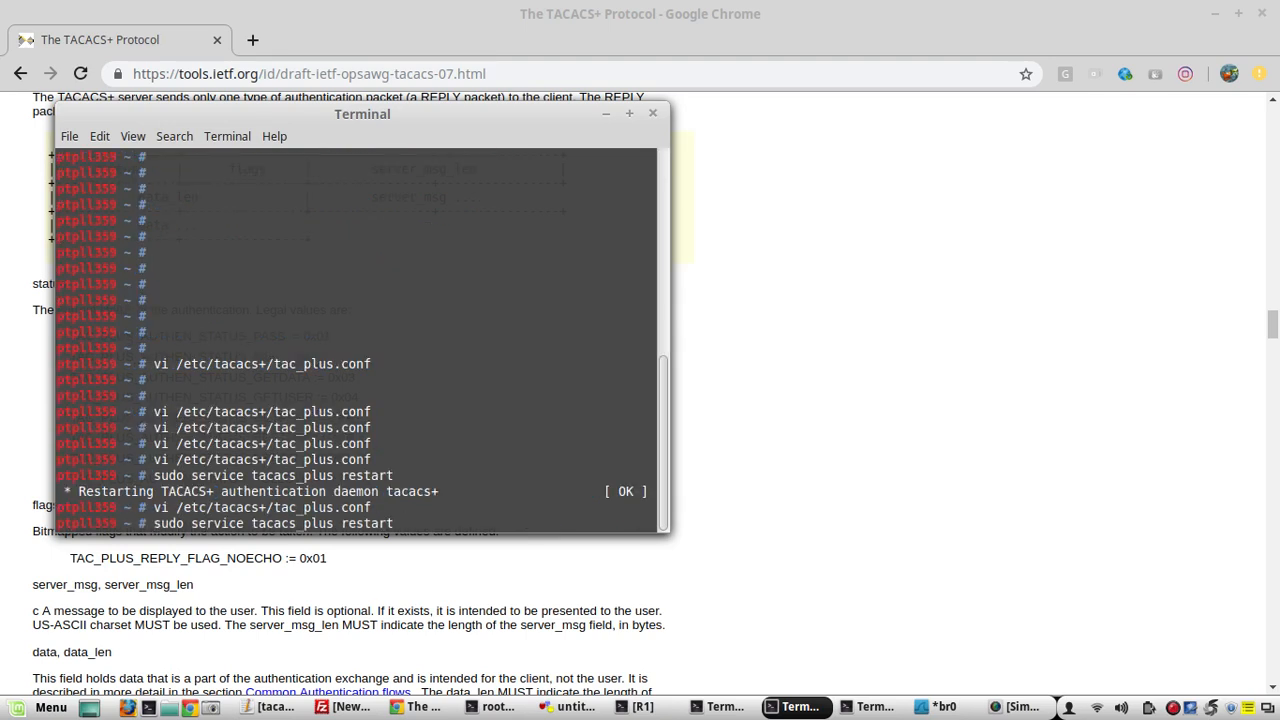
key("Return")
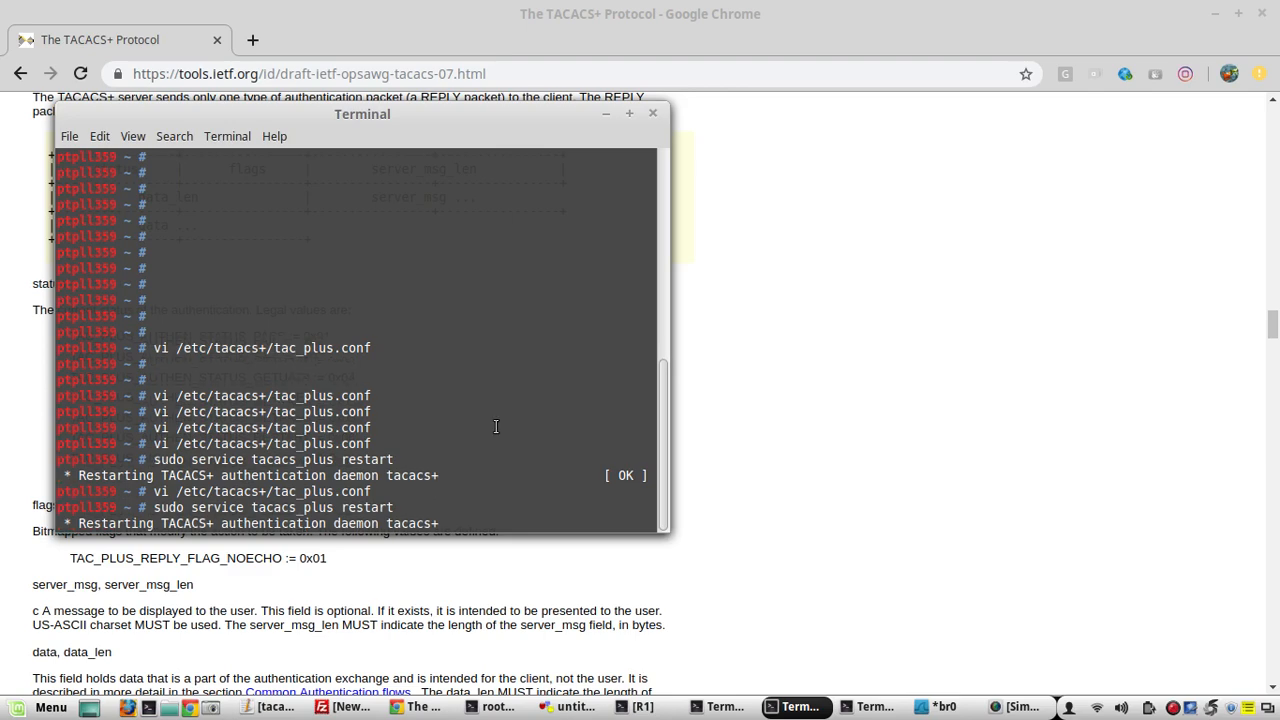
left_click(603, 110)
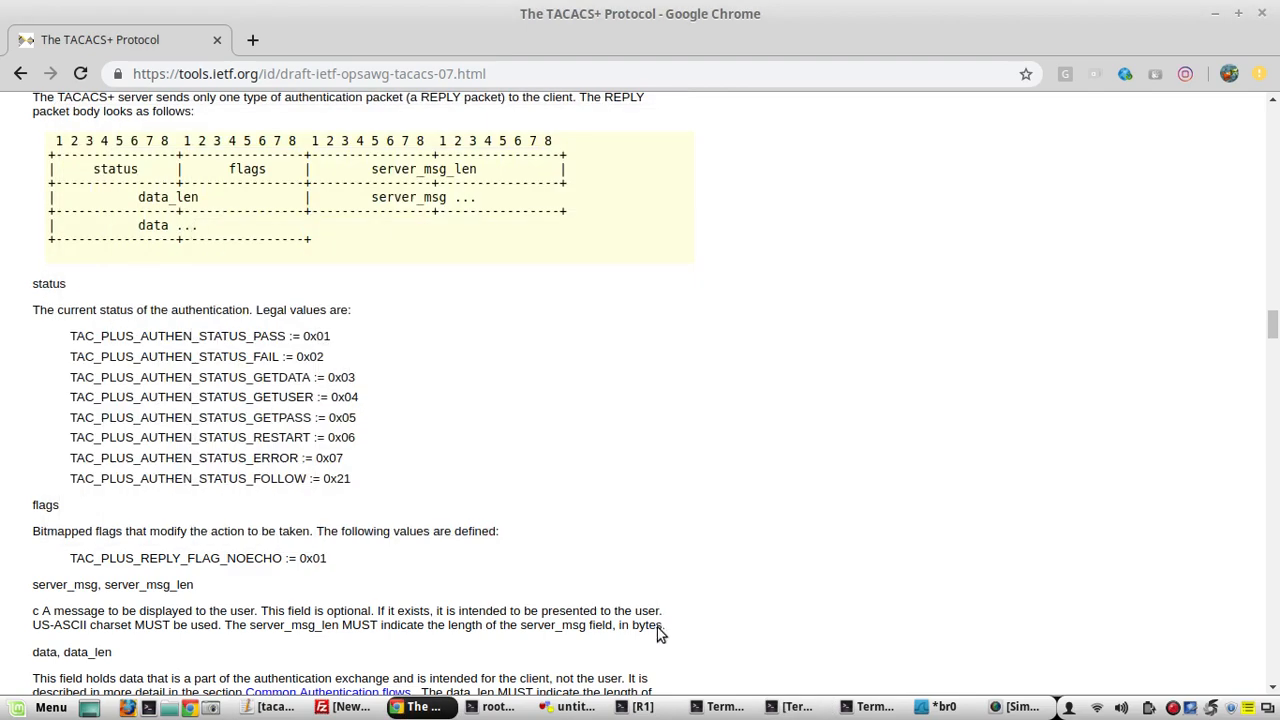
left_click(857, 708)
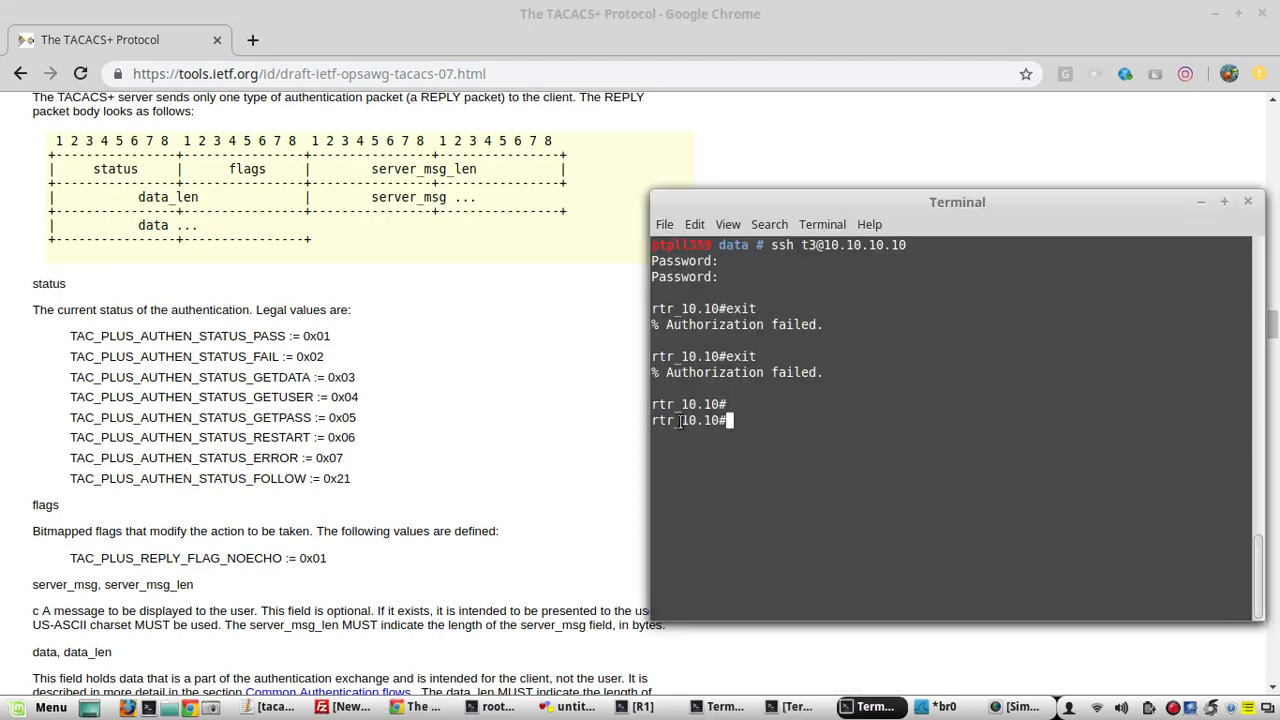
type("exit")
key("Return")
key("Return")
key("Up")
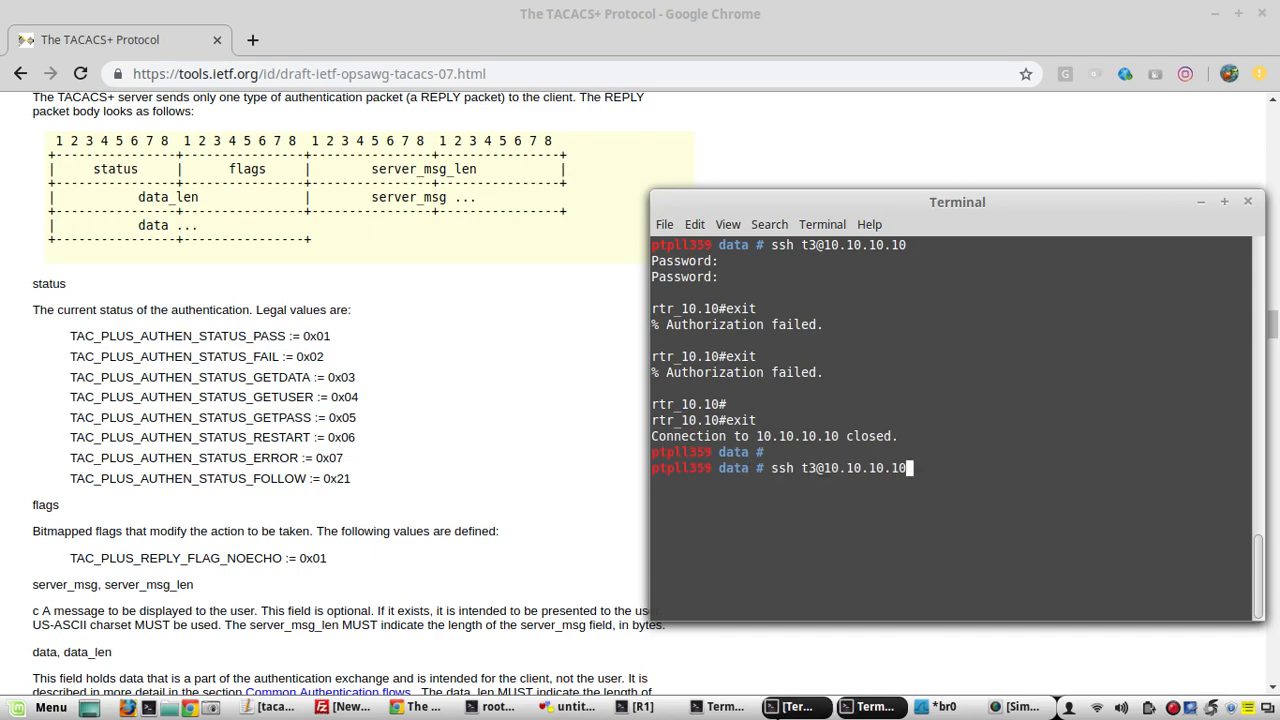
Switch to Wireshark and start a new br0 capture without saving the previous packets
left_click(936, 707)
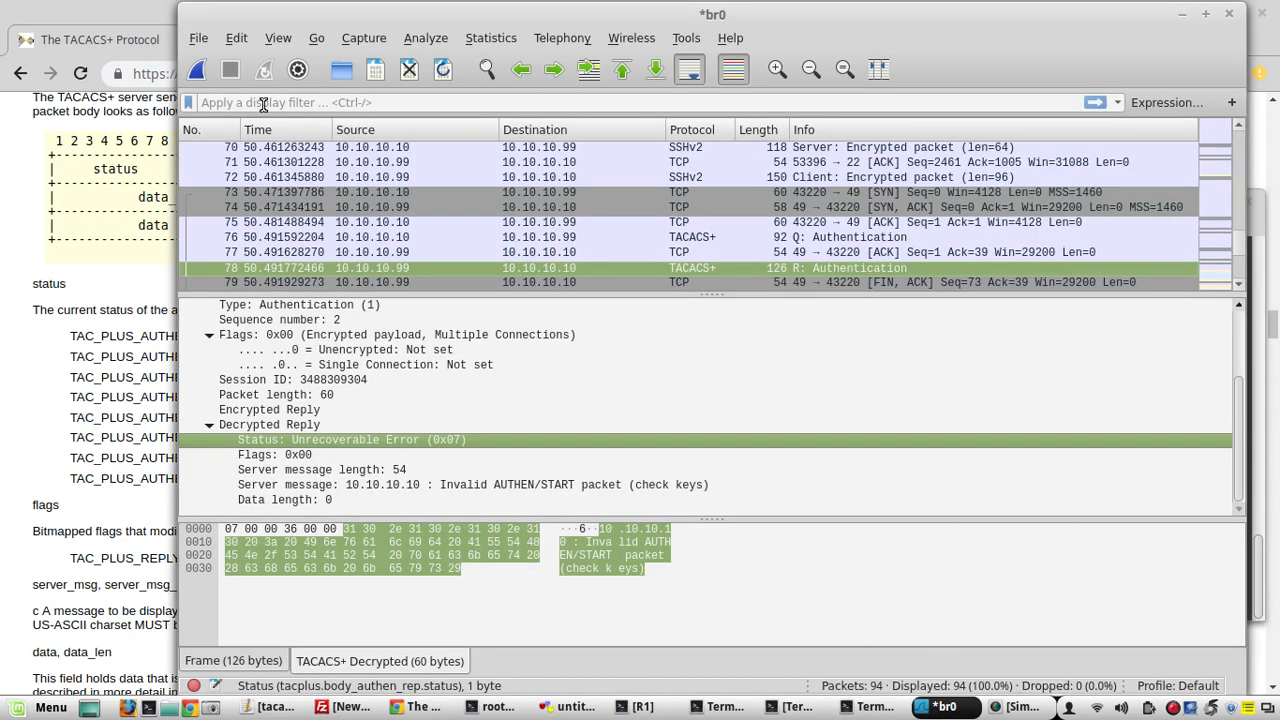
left_click(198, 70)
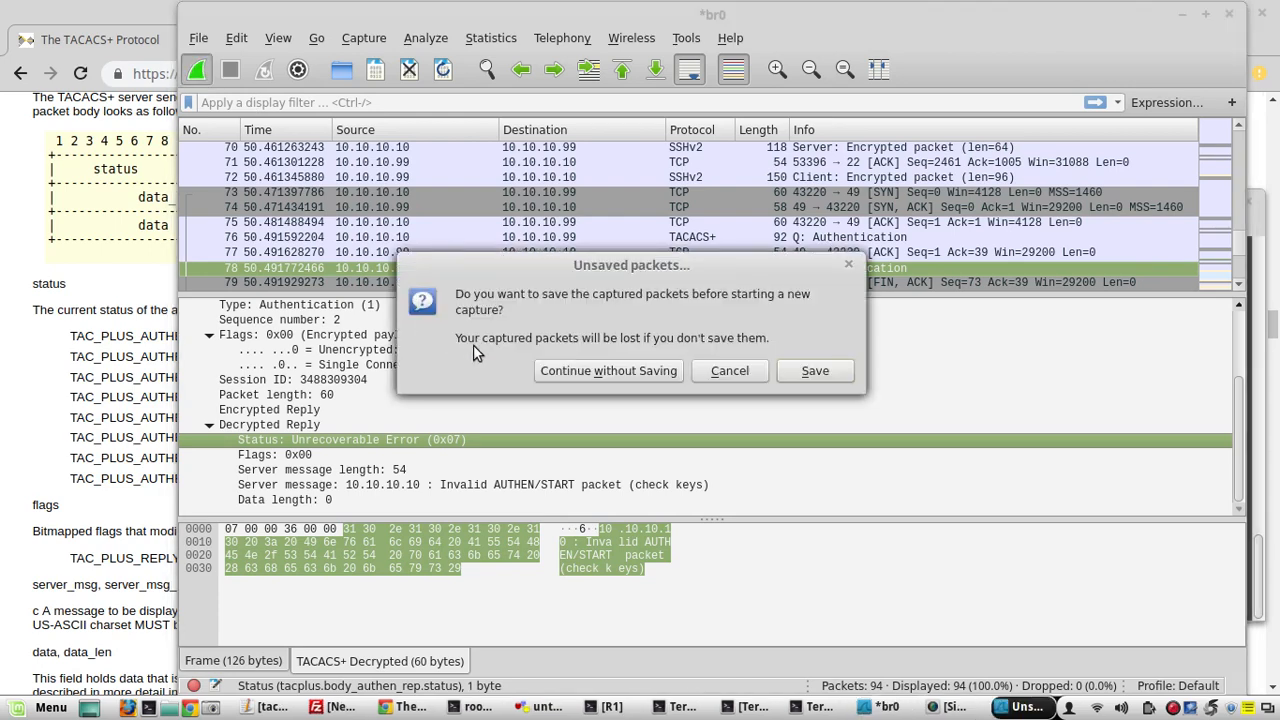
left_click(608, 370)
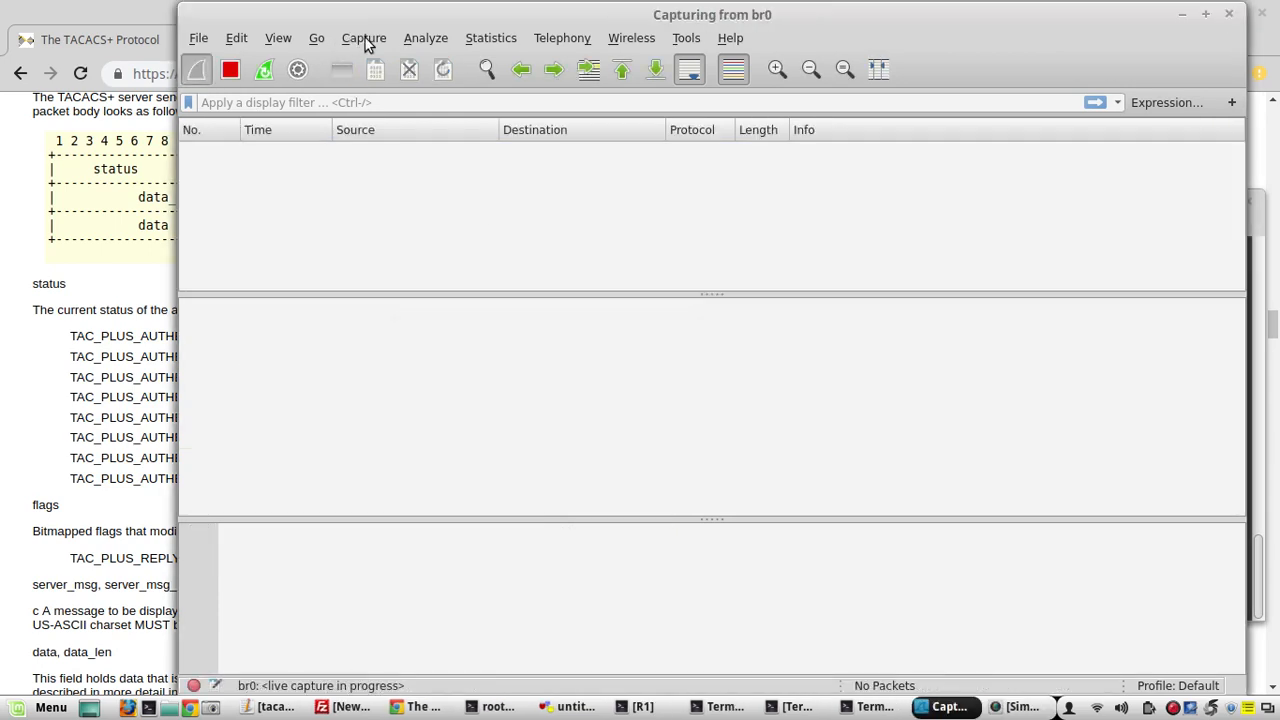
Update the TACACS+ encryption key in Wireshark's protocol preferences to match the server's restored key, then minimize Wireshark
left_click(365, 40)
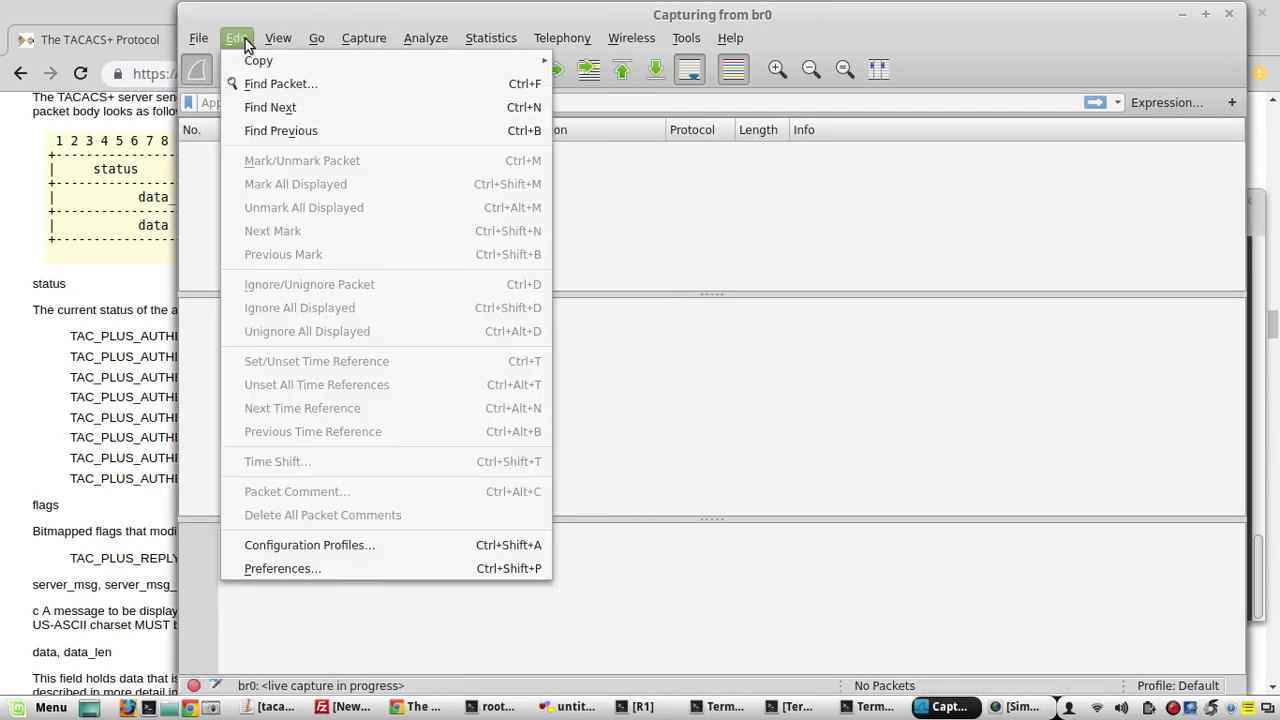
left_click(321, 564)
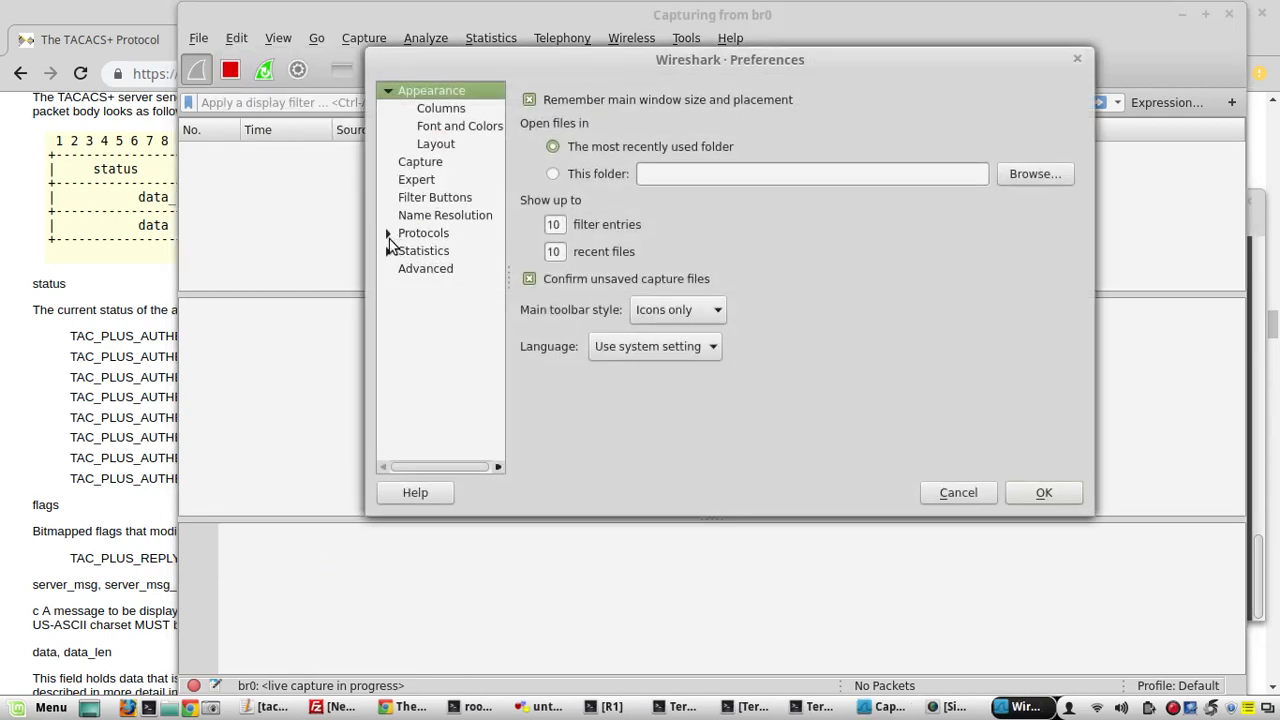
left_click(388, 233)
left_click_drag(497, 118, 502, 354)
scroll(502, 362, "down", 7)
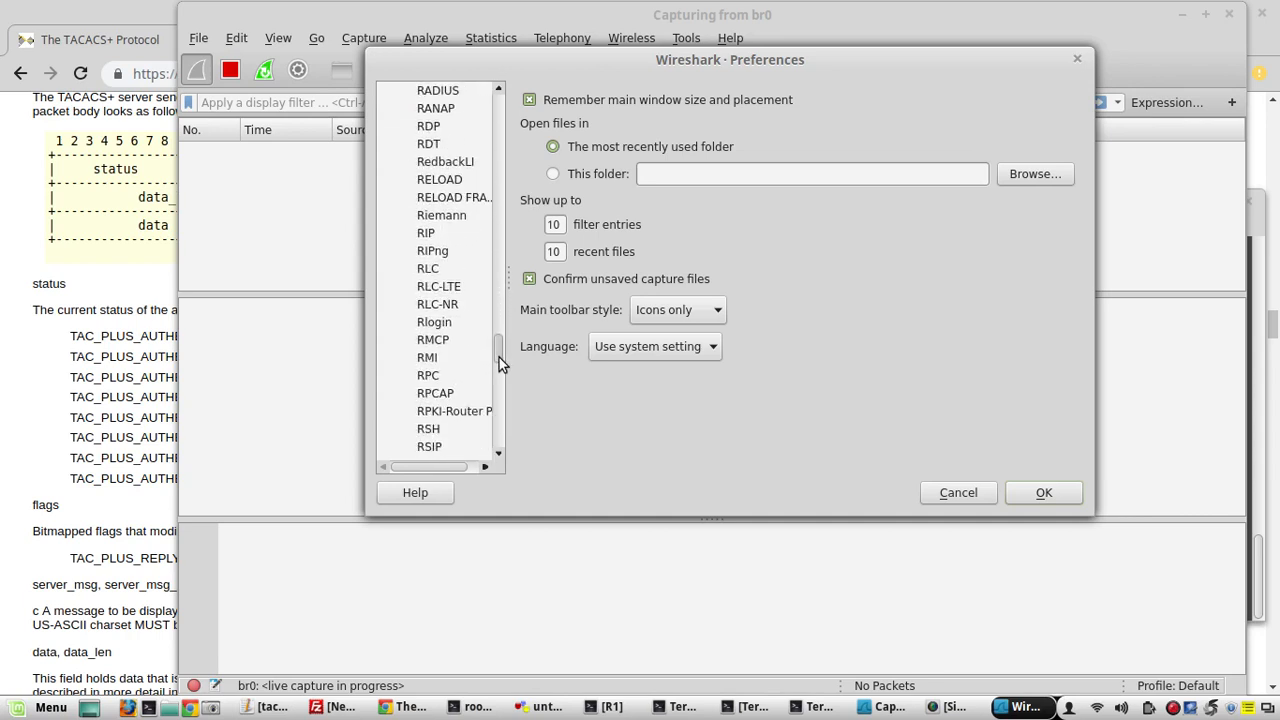
scroll(502, 362, "up", 4)
left_click_drag(502, 365, 500, 409)
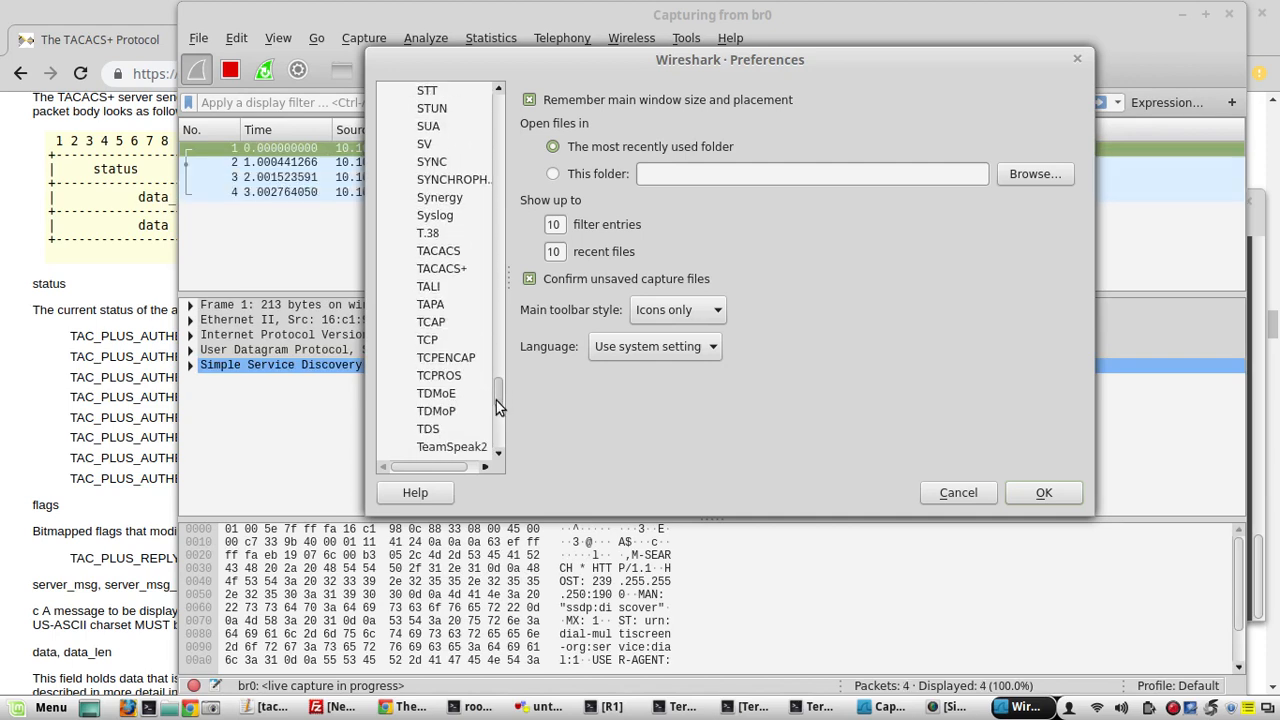
left_click(445, 269)
left_click(725, 153)
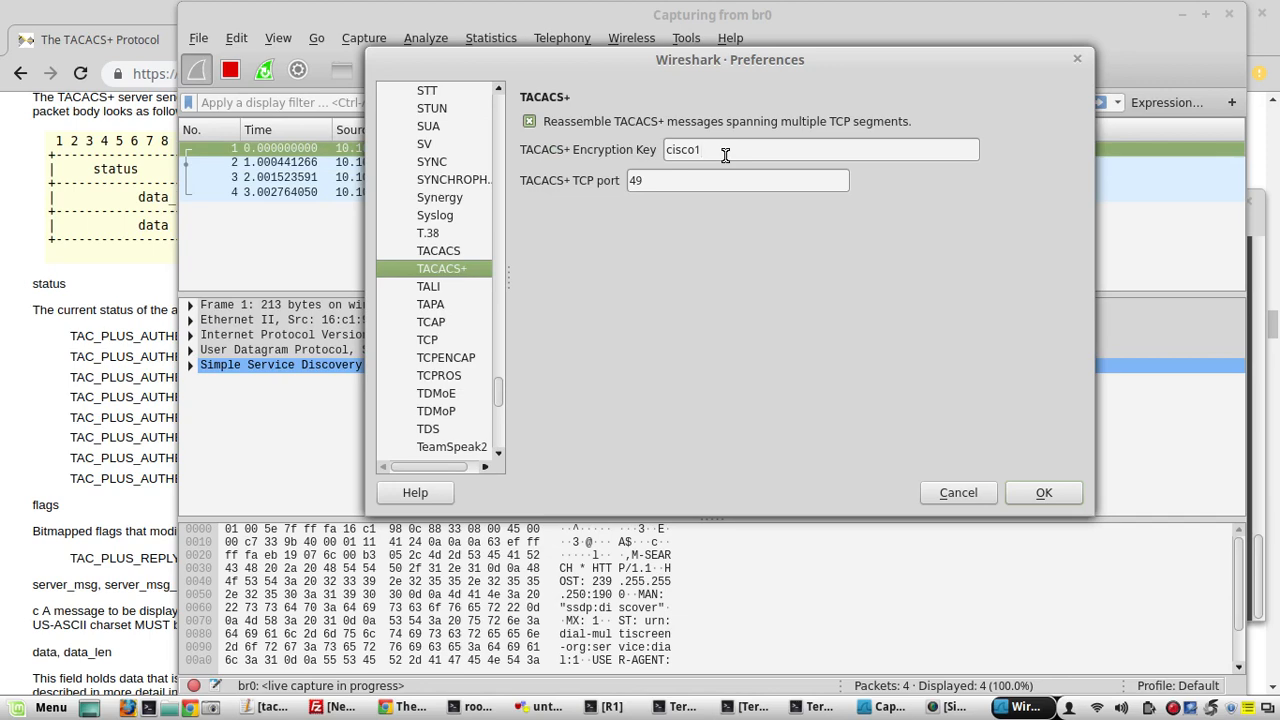
left_click(1043, 492)
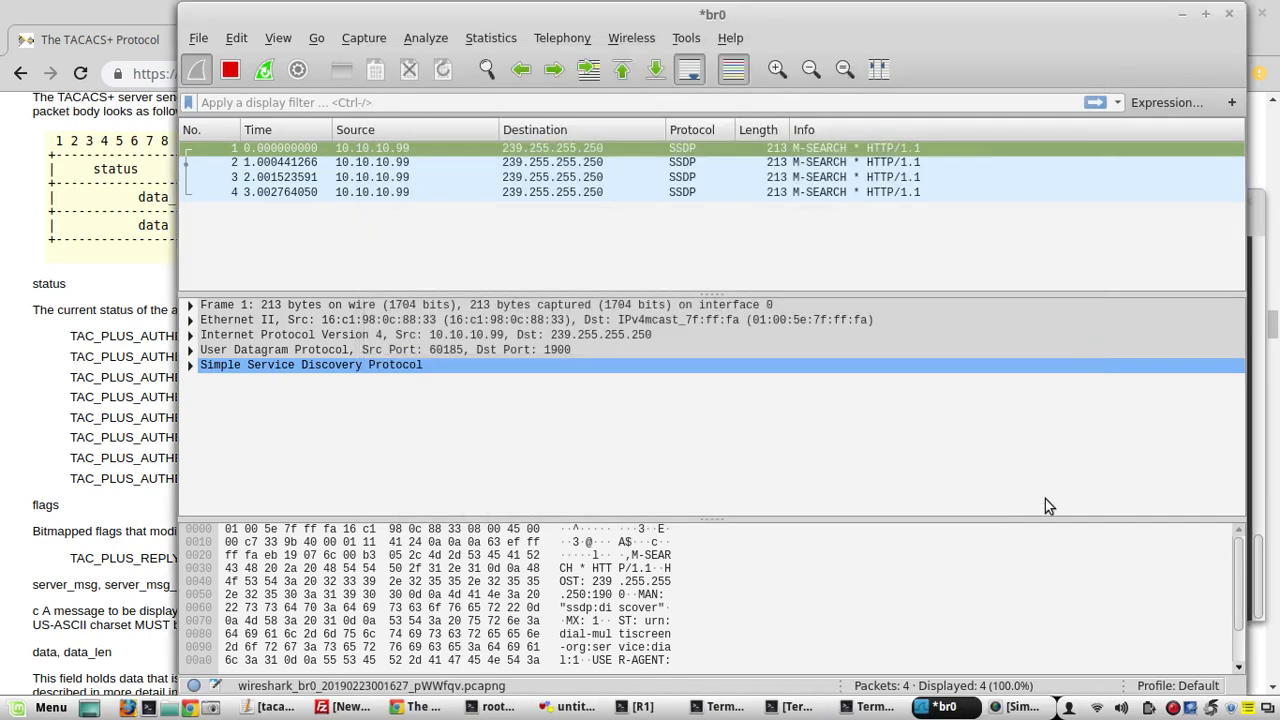
left_click(1184, 14)
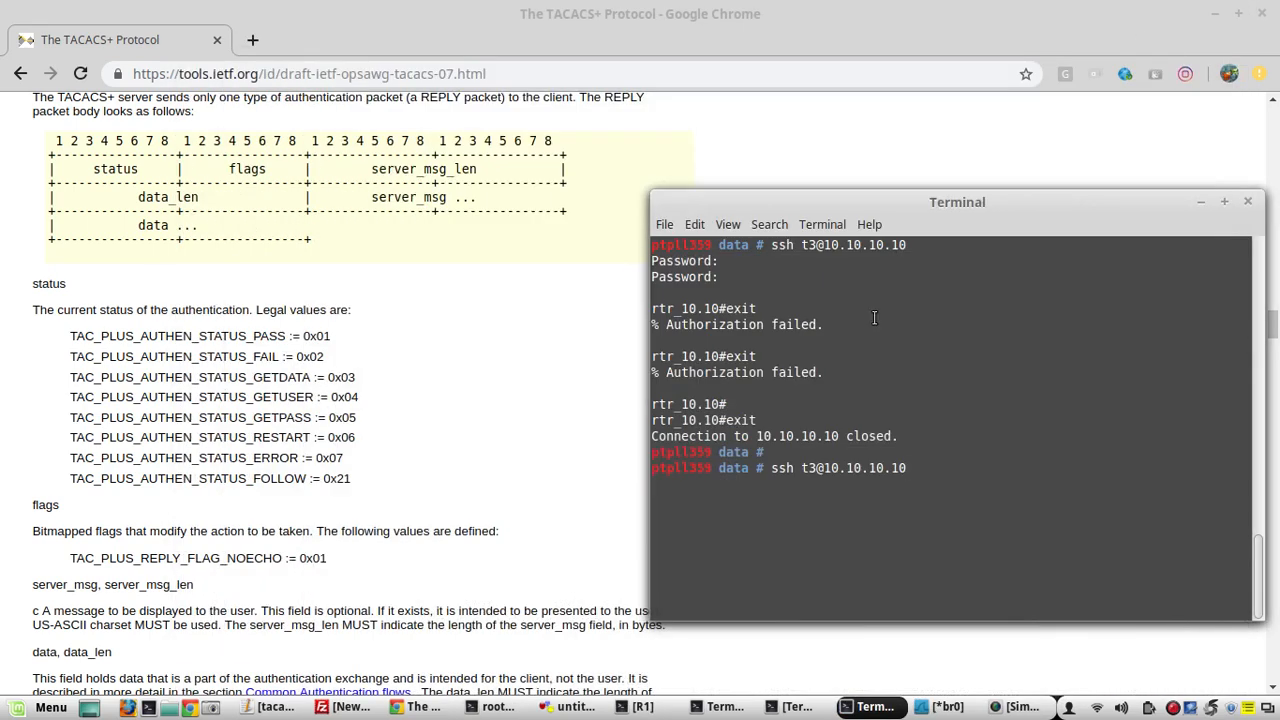
key("Return")
key("Return")
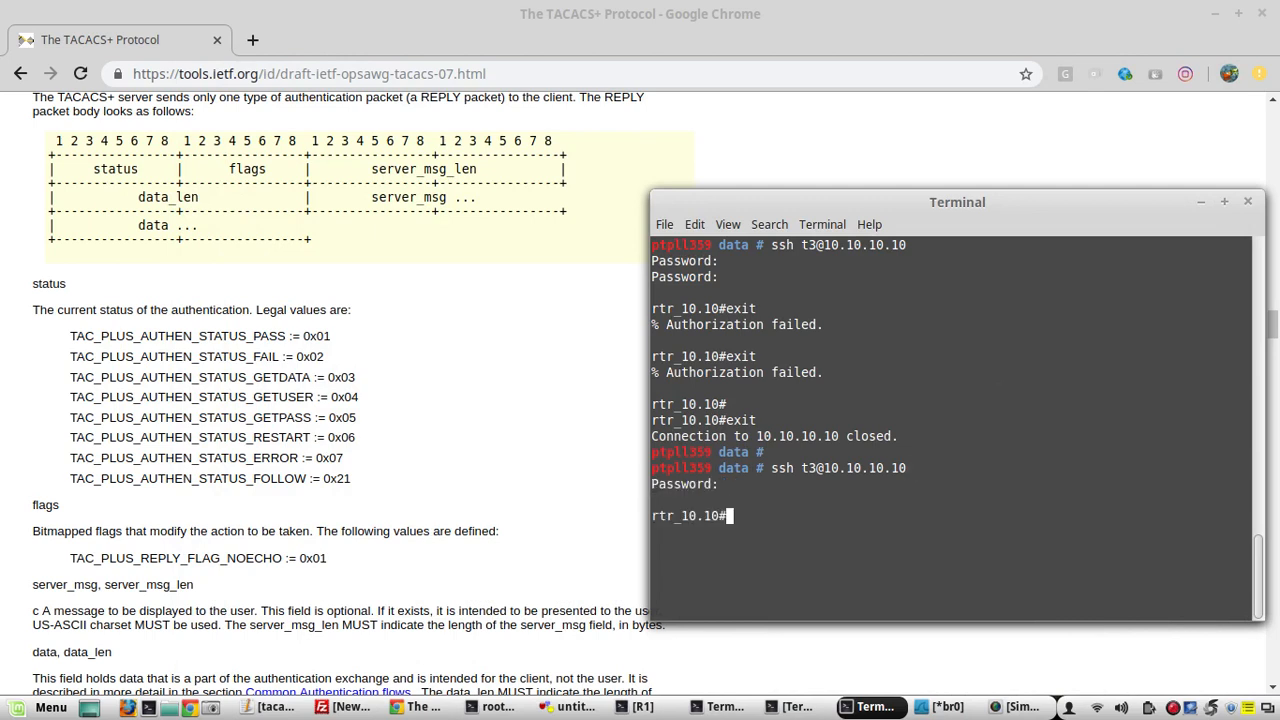
key("Return")
left_click_drag(999, 208, 936, 127)
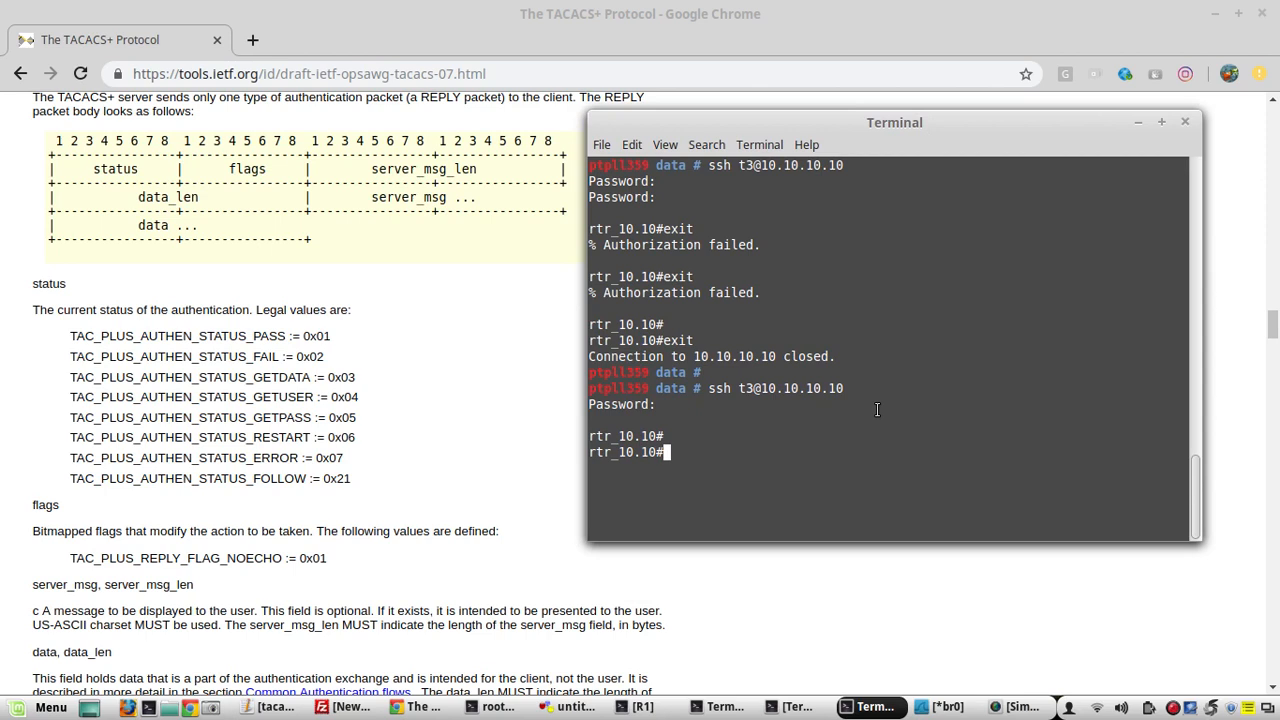
Run show running-config on the router in the t3 session and move the terminal window higher
type("sho")
key("Tab")
type("runn")
key("Tab")
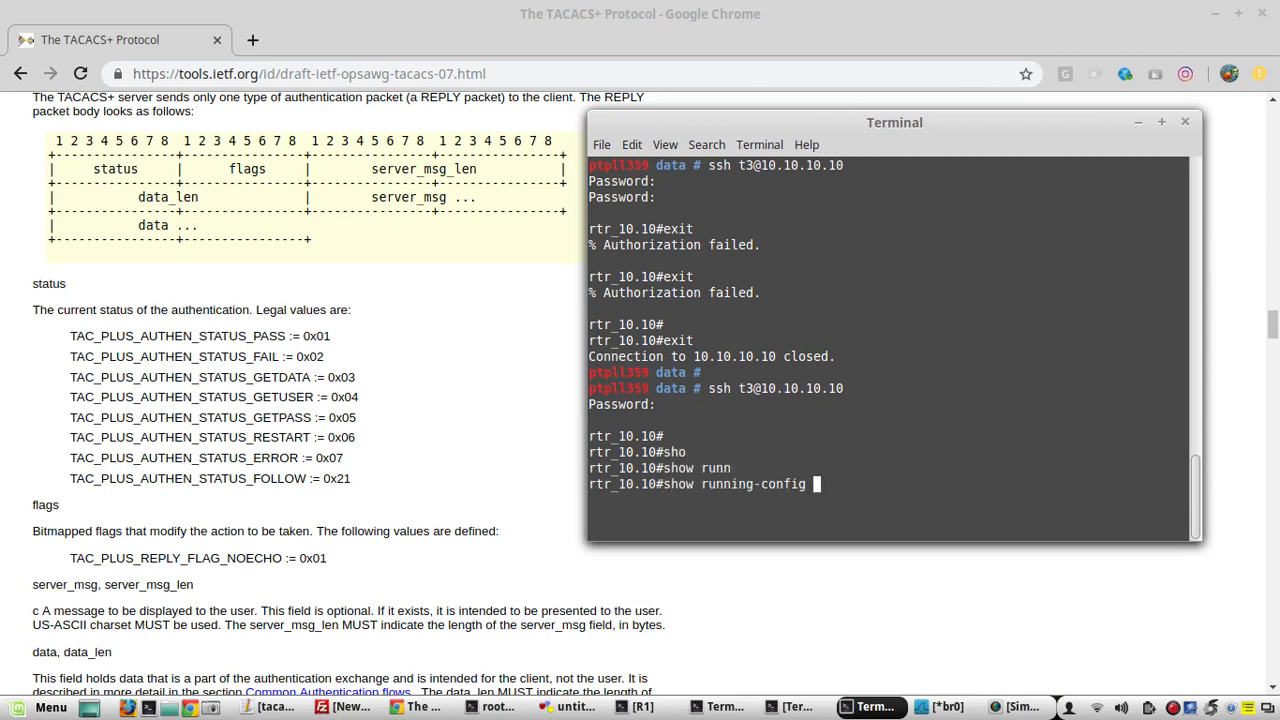
key("Return")
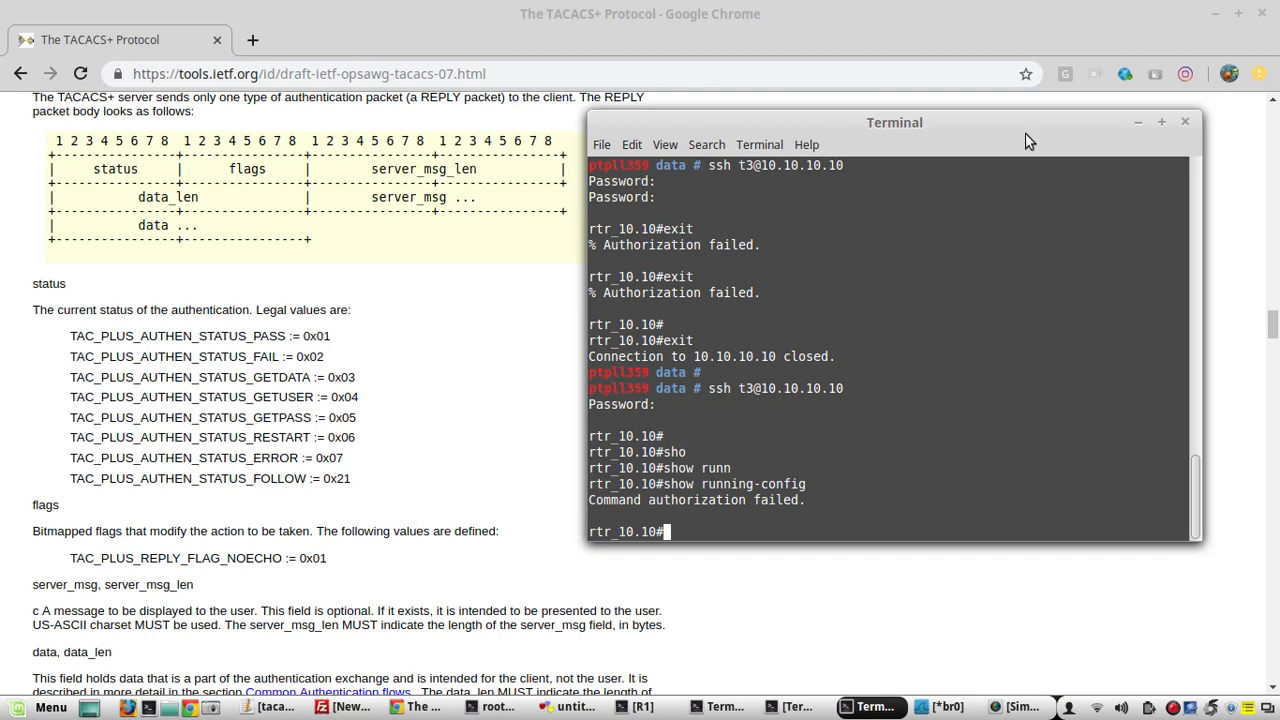
left_click_drag(1002, 126, 965, 67)
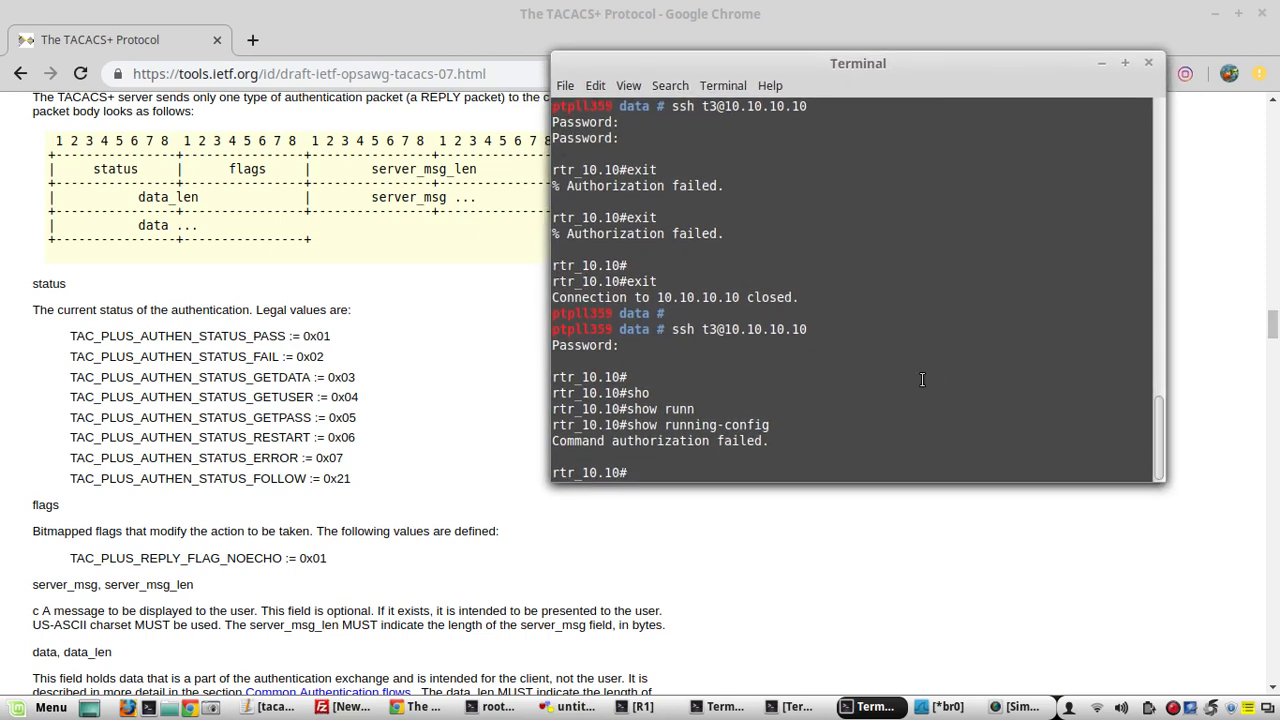
Run show interfaces on the router and page through its output back to the prompt
type("sho")
key("Tab")
type("i")
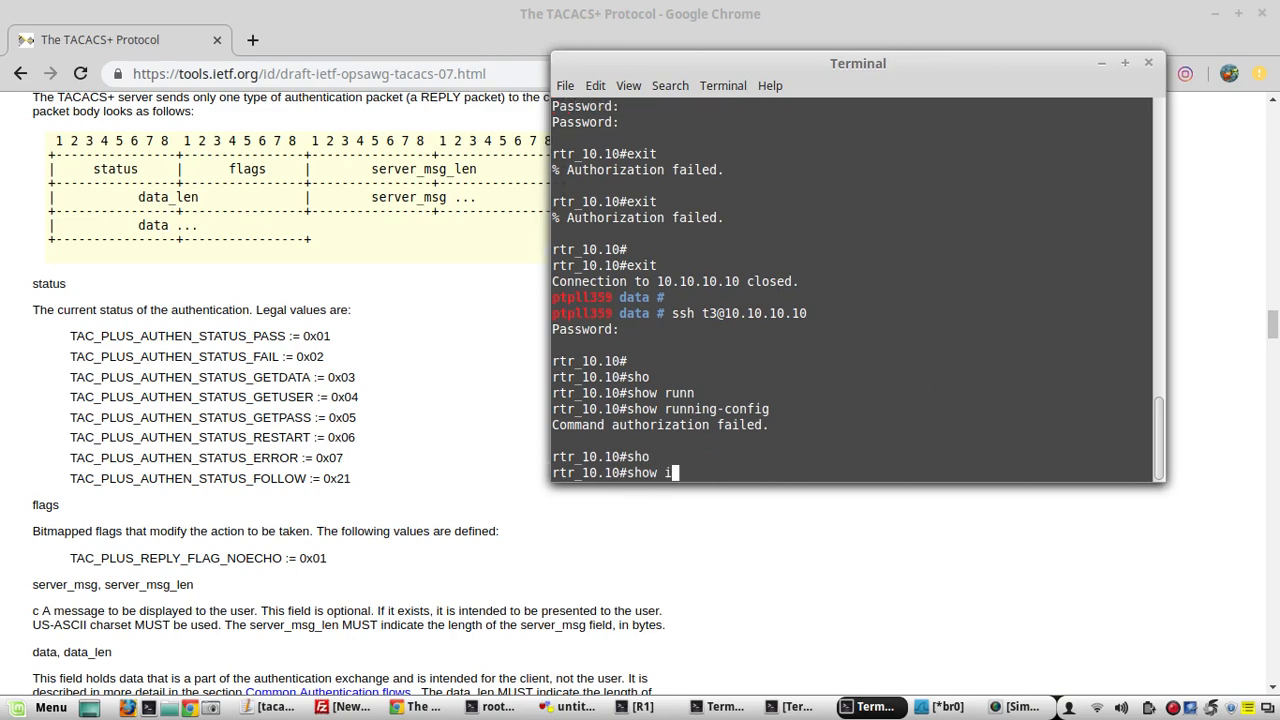
type("nter")
key("Tab")
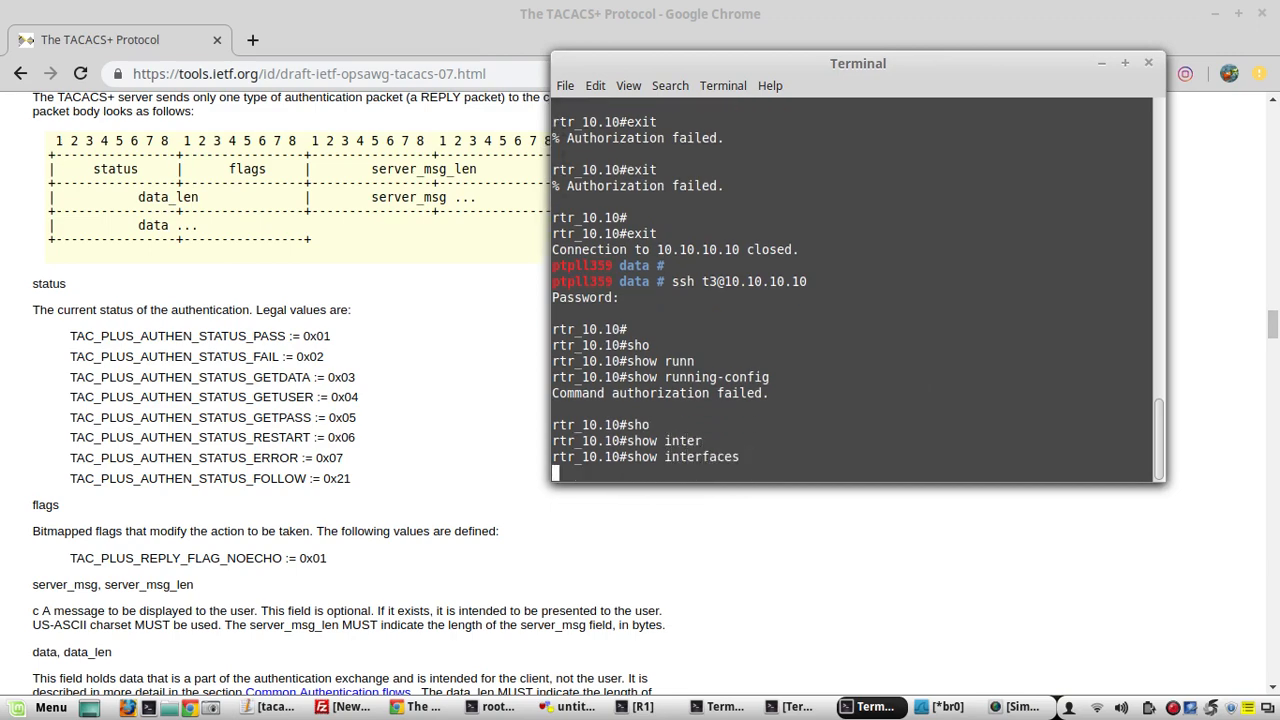
key("Return")
key("Return")
key("Return")
key("Return")
key("Return")
key("Return")
key("Return")
key("Return")
key("Return")
key("Return")
key("Return")
key("Return")
key("Return")
key("Return")
key("Return")
key("Return")
key("Return")
key("Return")
key("Return")
key("Return")
key("Return")
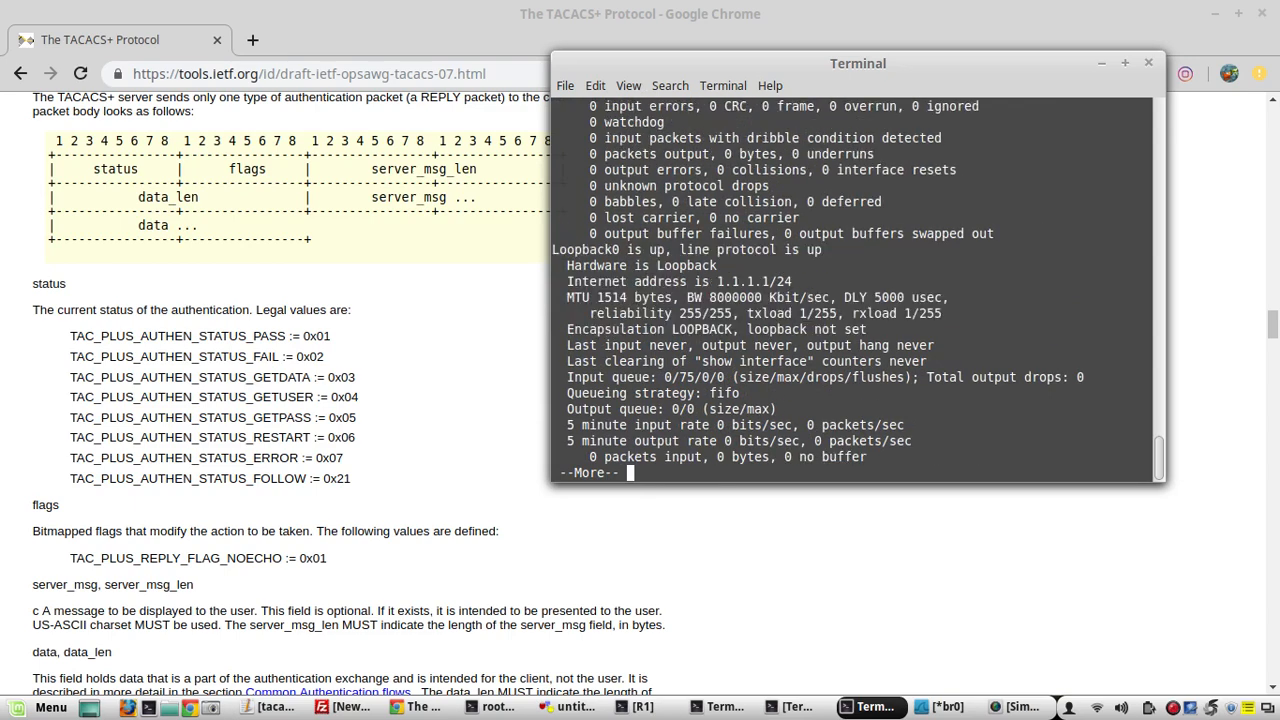
key("Return")
key("Return")
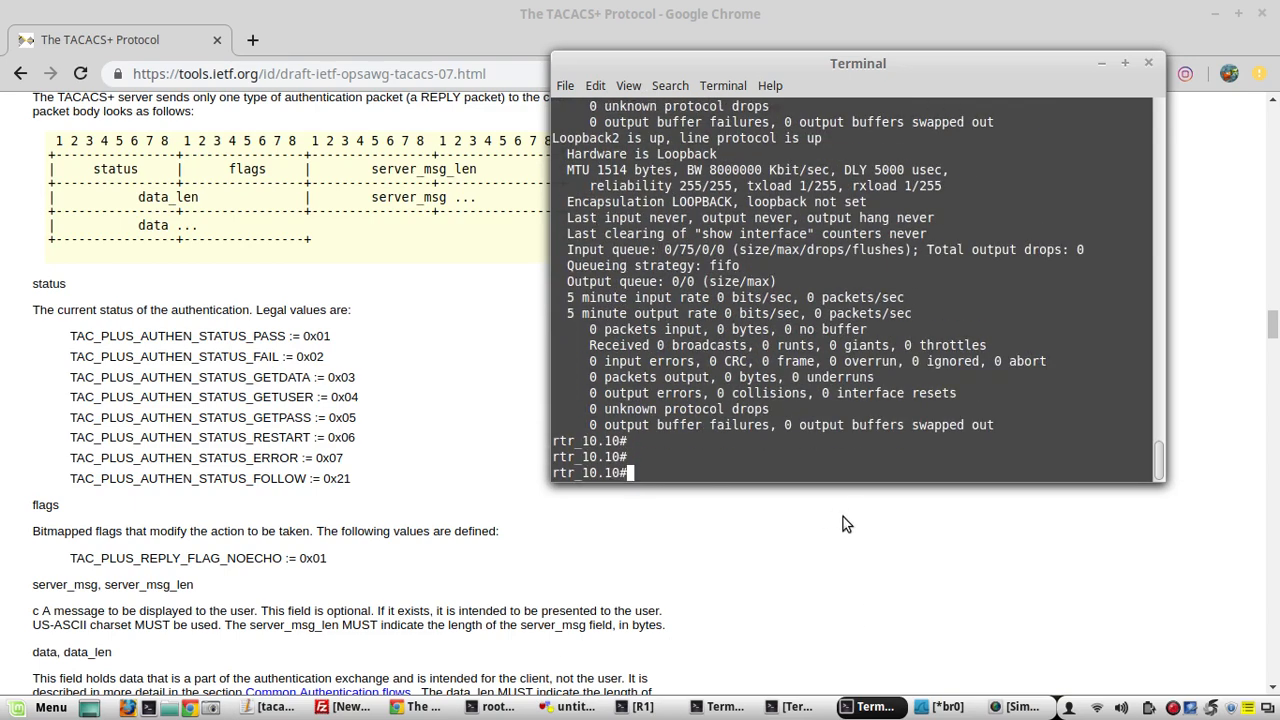
Switch to Wireshark, stop the running br0 capture and select the last captured packet
left_click(942, 707)
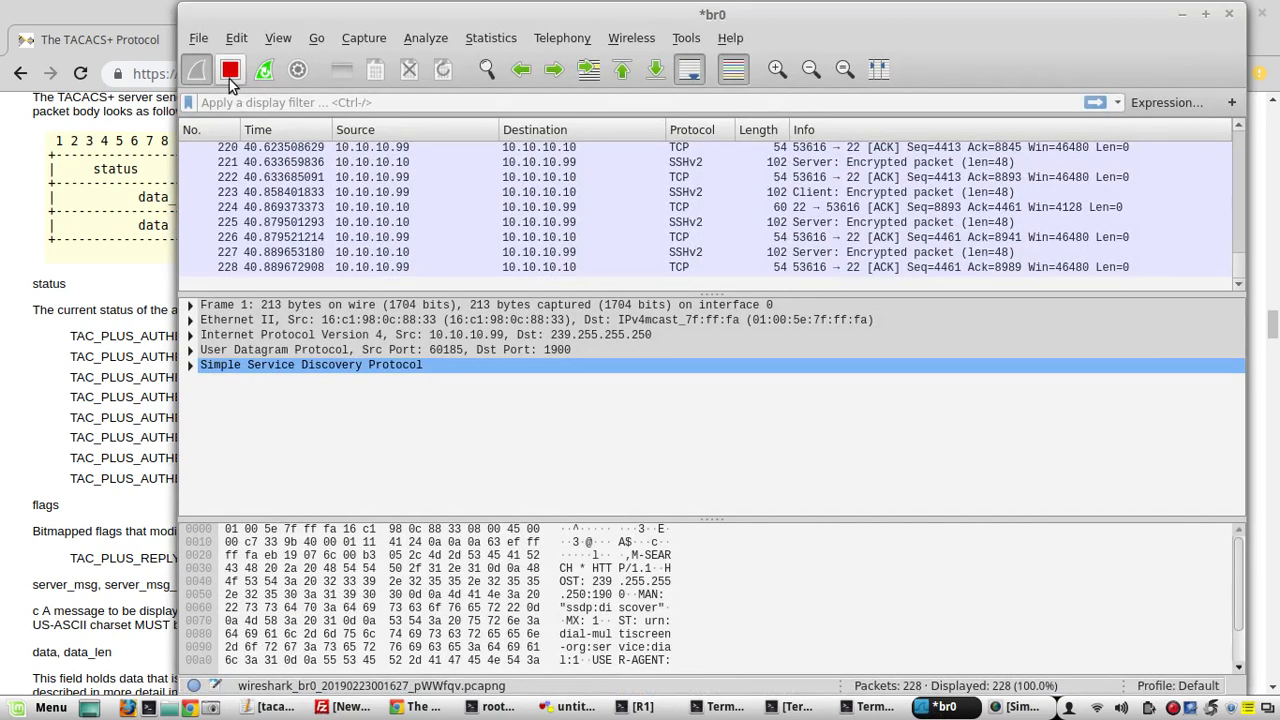
left_click(229, 79)
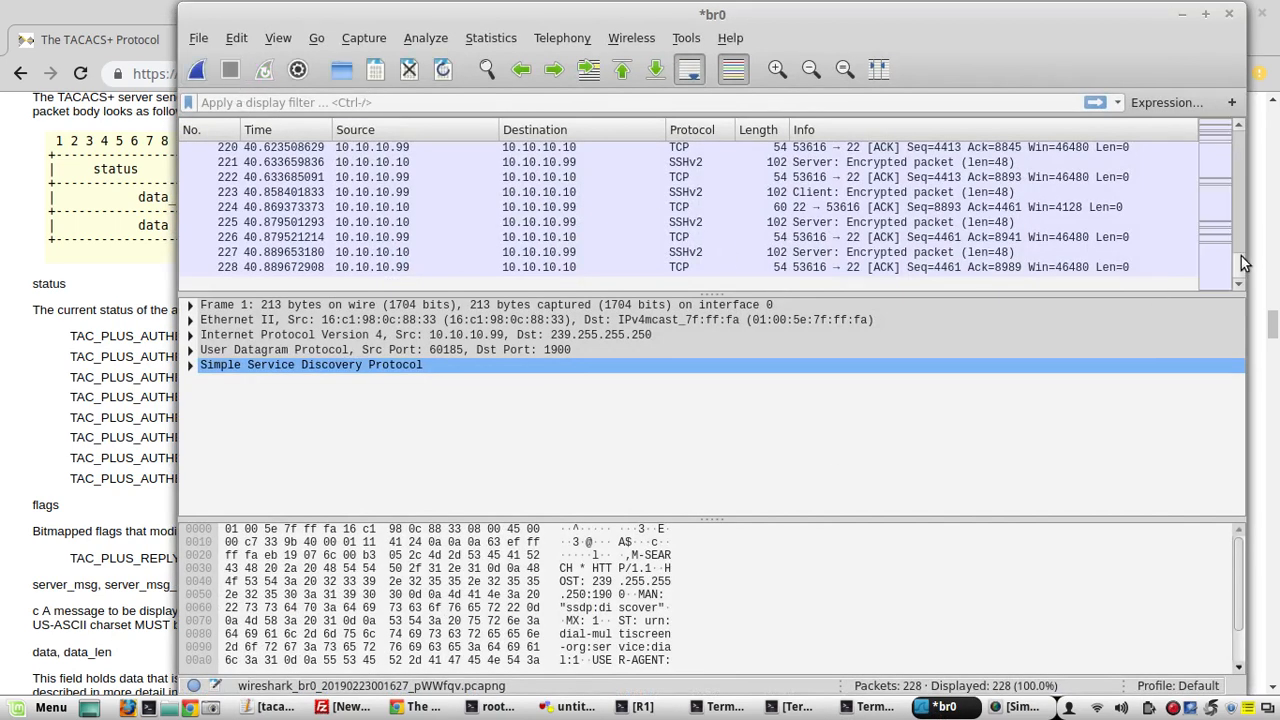
left_click(820, 267)
Step backwards through the captured packets to the TACACS+ accounting reply, packet 176
key("Up")
key("Up")
key("Up")
key("Up")
key("Up")
key("Up")
key("Up")
key("Up")
key("Up")
key("Up")
key("Up")
key("Up")
key("Up")
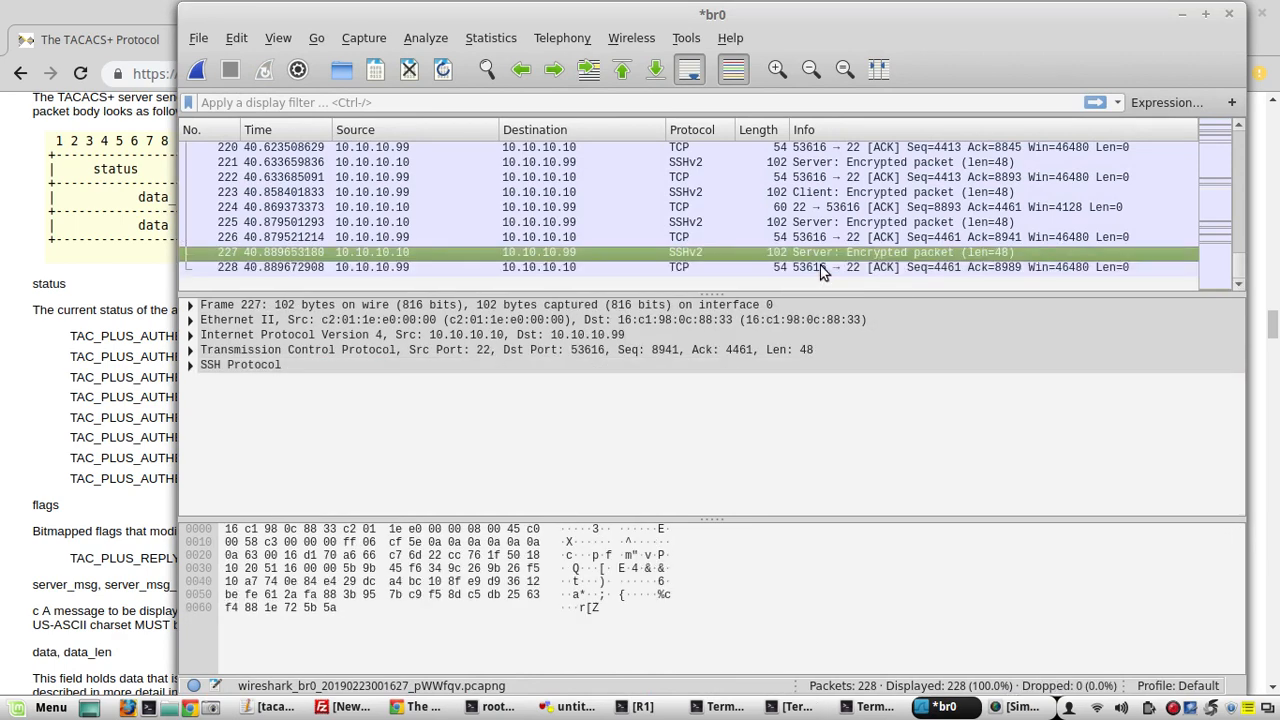
key("Up")
key("Up")
key("Up")
key("Up")
key("Up")
key("Up")
key("Up")
key("Up")
key("Up")
key("Up")
key("Up")
key("Up")
key("Up")
key("Up")
key("Up")
key("Up")
key("Up")
key("Up")
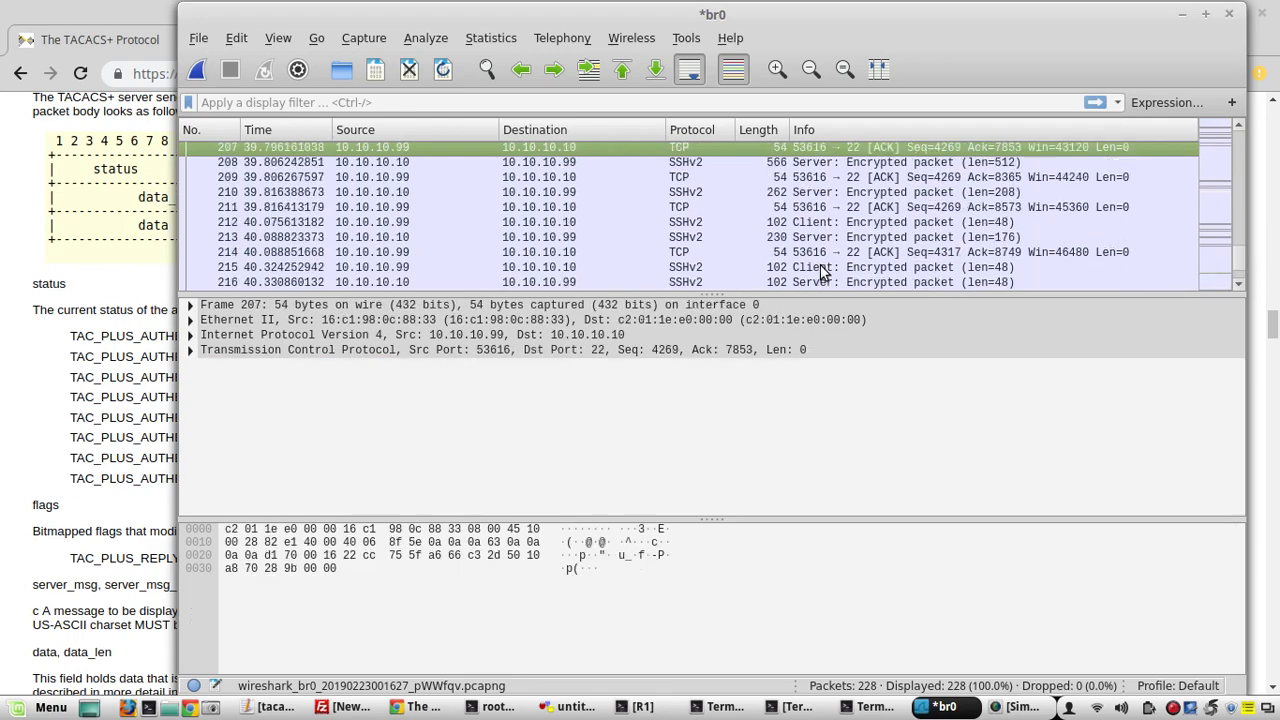
key("Up")
key("Up")
key("Up")
key("Up")
key("Up")
key("Up")
key("Up")
key("Up")
key("Up")
key("Up")
key("Up")
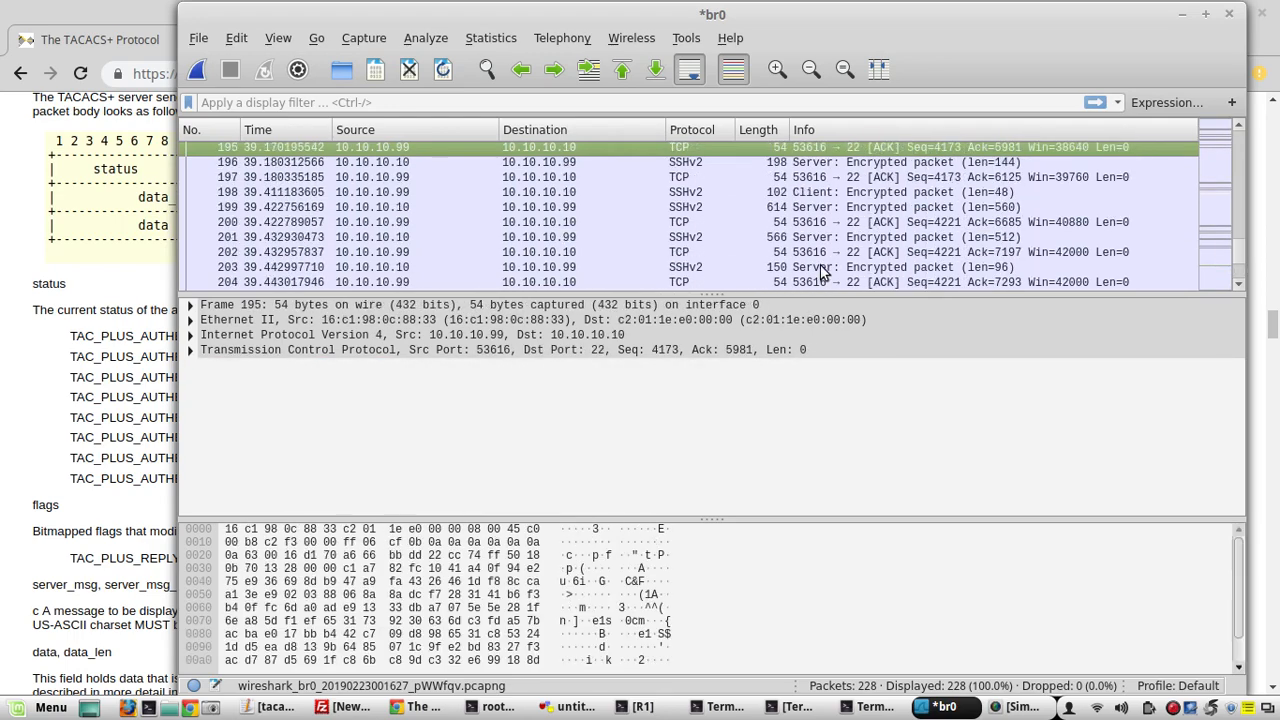
key("Up")
key("Up")
key("Up")
key("Up")
key("Up")
key("Up")
key("Up")
key("Up")
key("Up")
key("Up")
key("Up")
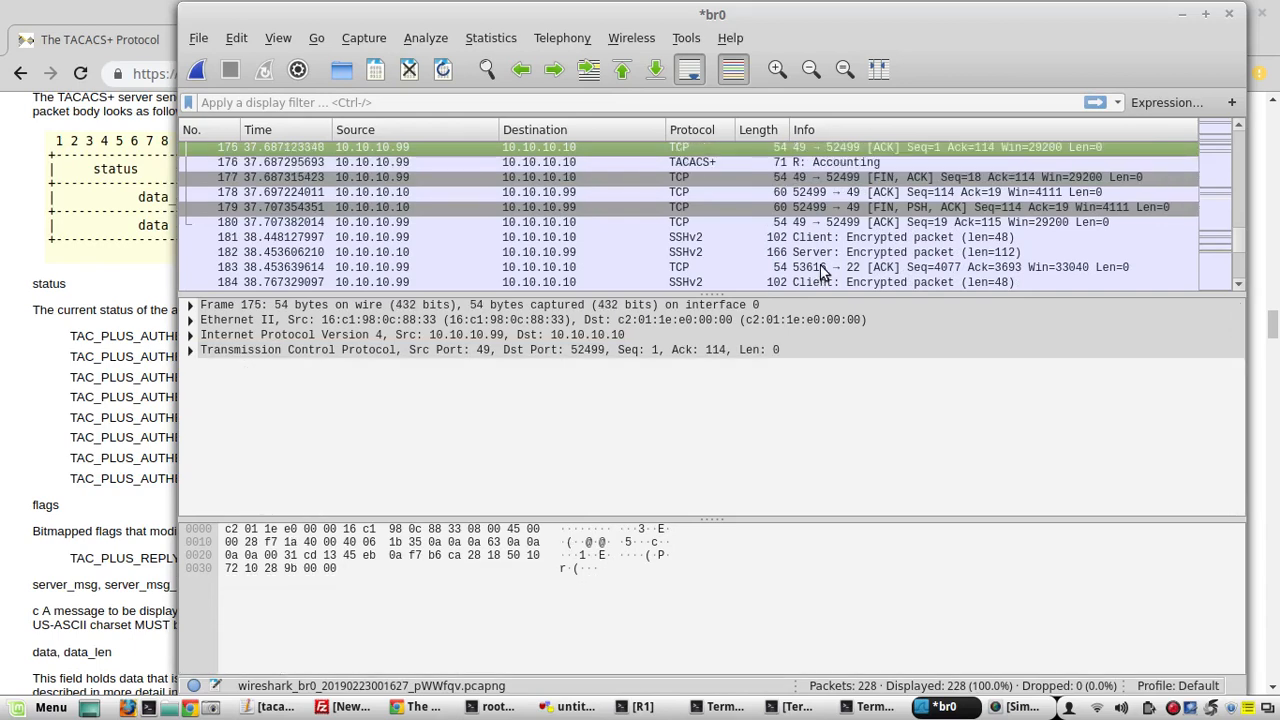
key("Down")
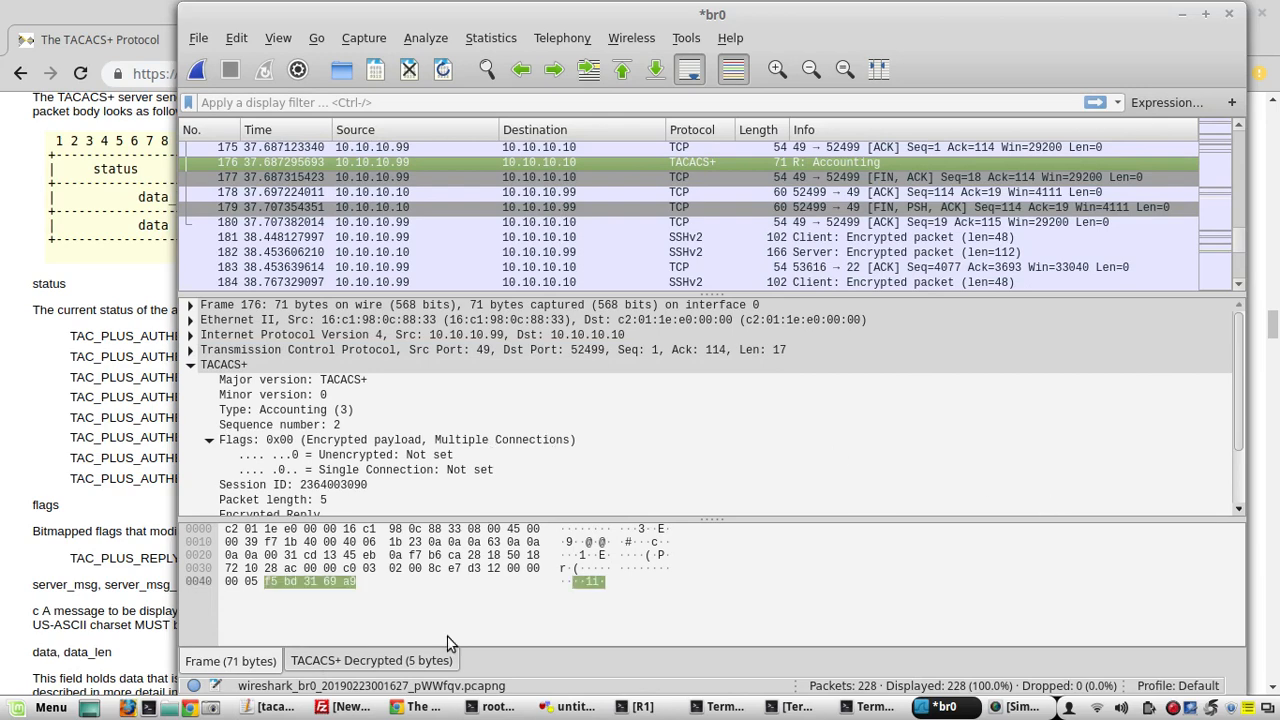
Examine the decrypted bytes and the Status field of the accounting reply's Decrypted Reply section
left_click(424, 654)
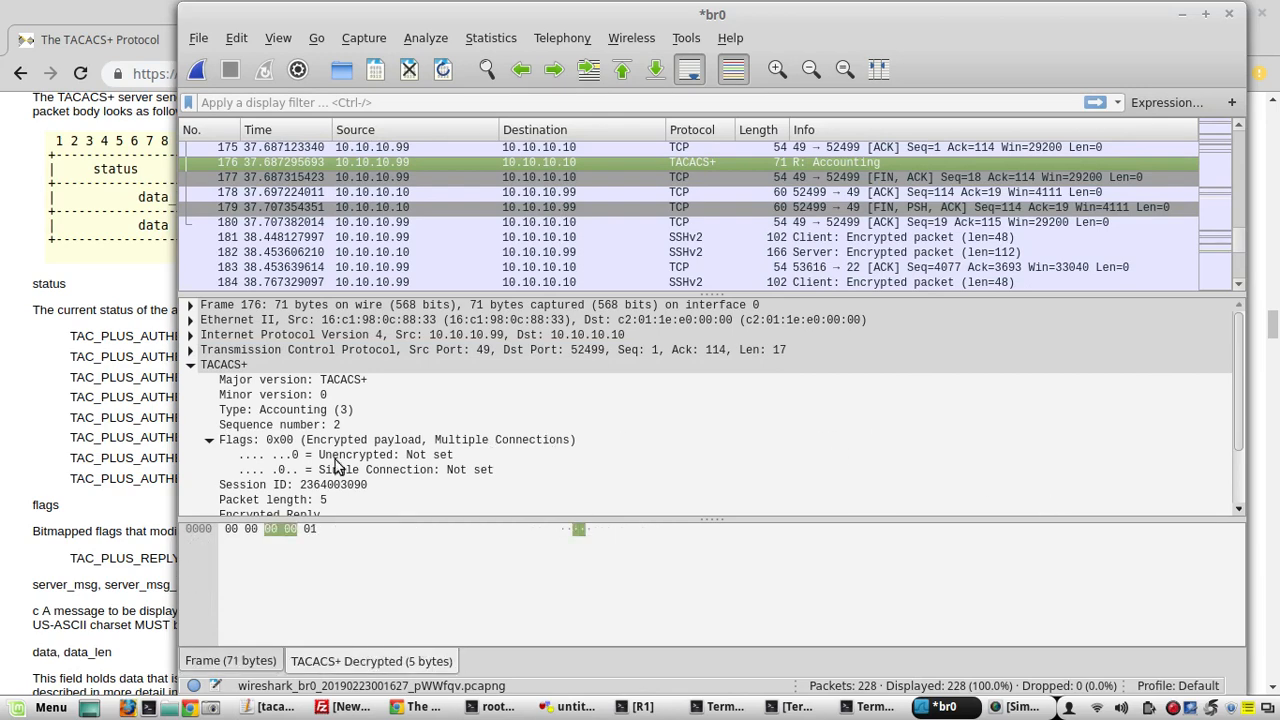
left_click_drag(1245, 368, 1245, 426)
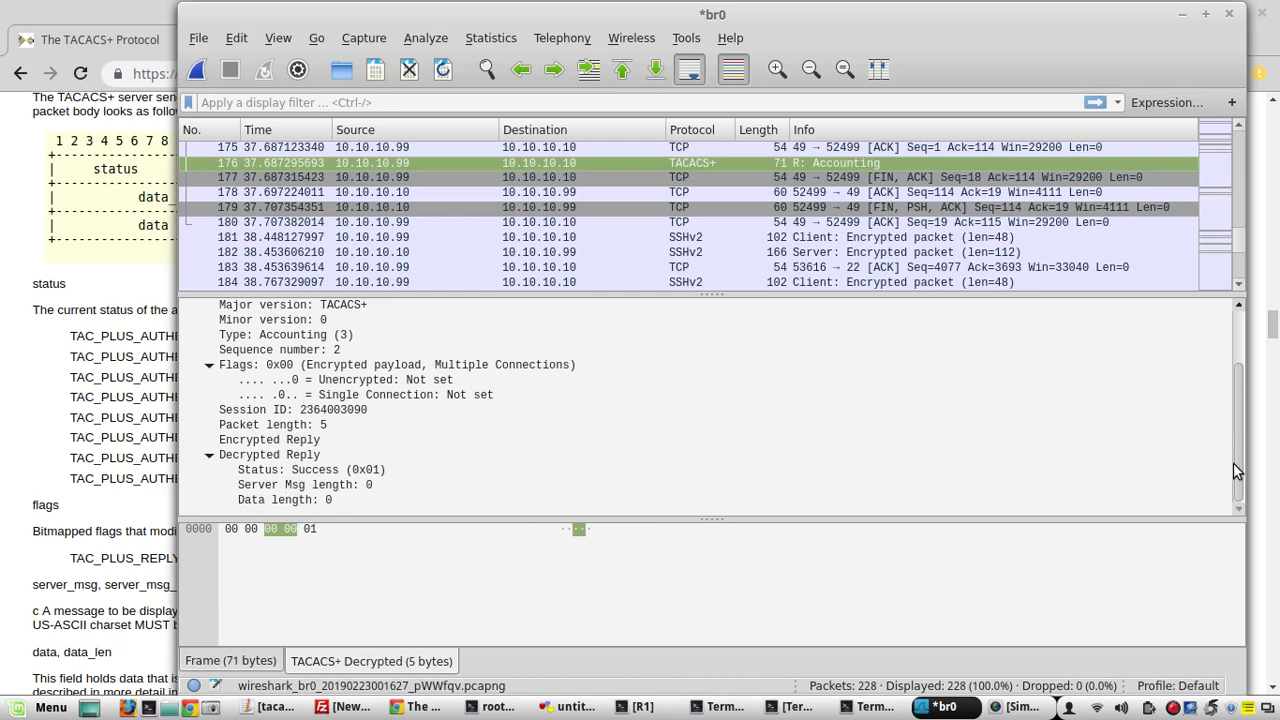
left_click(300, 470)
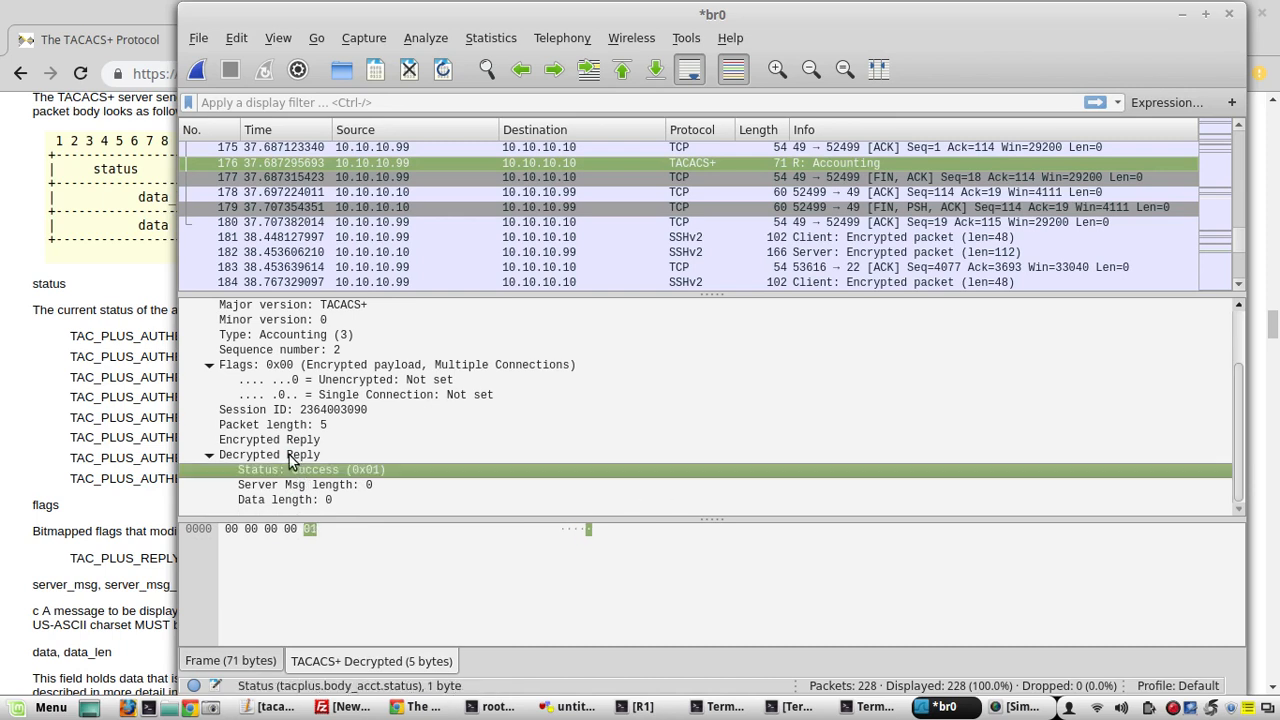
left_click(290, 456)
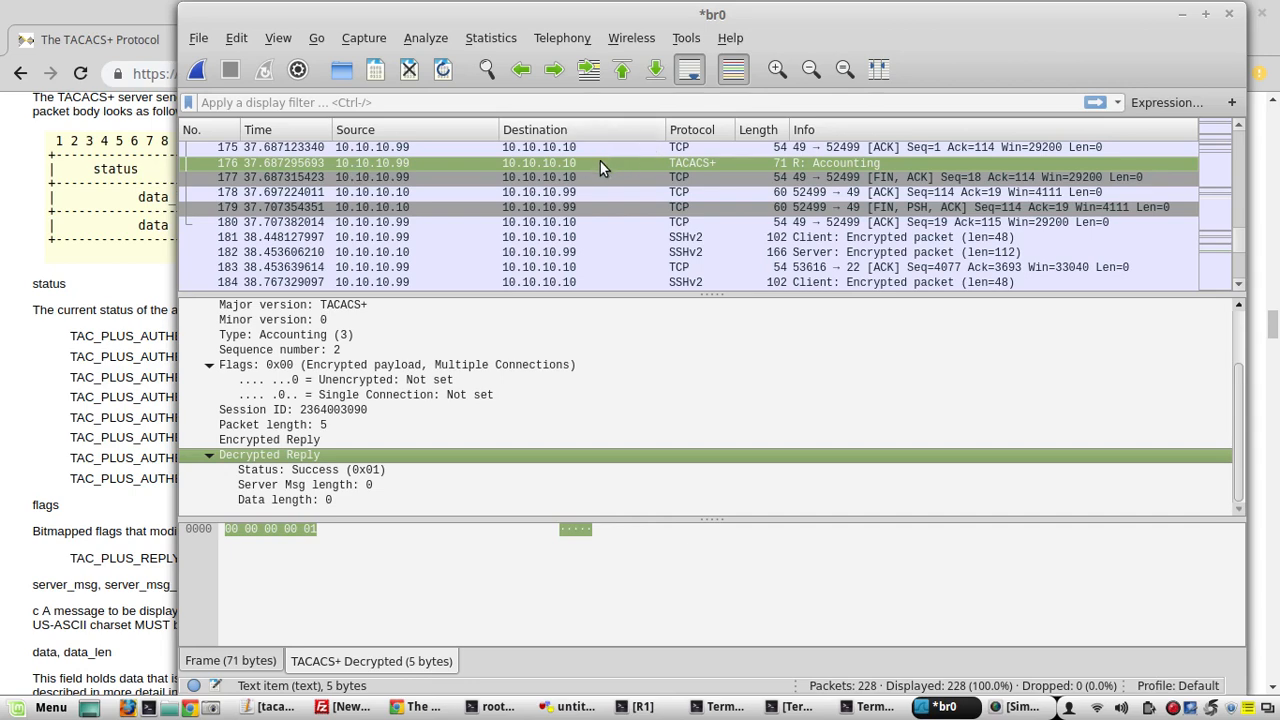
Select the TACACS+ accounting request, packet 174, and bring its decrypted argument fields into view
key("Up")
key("Up")
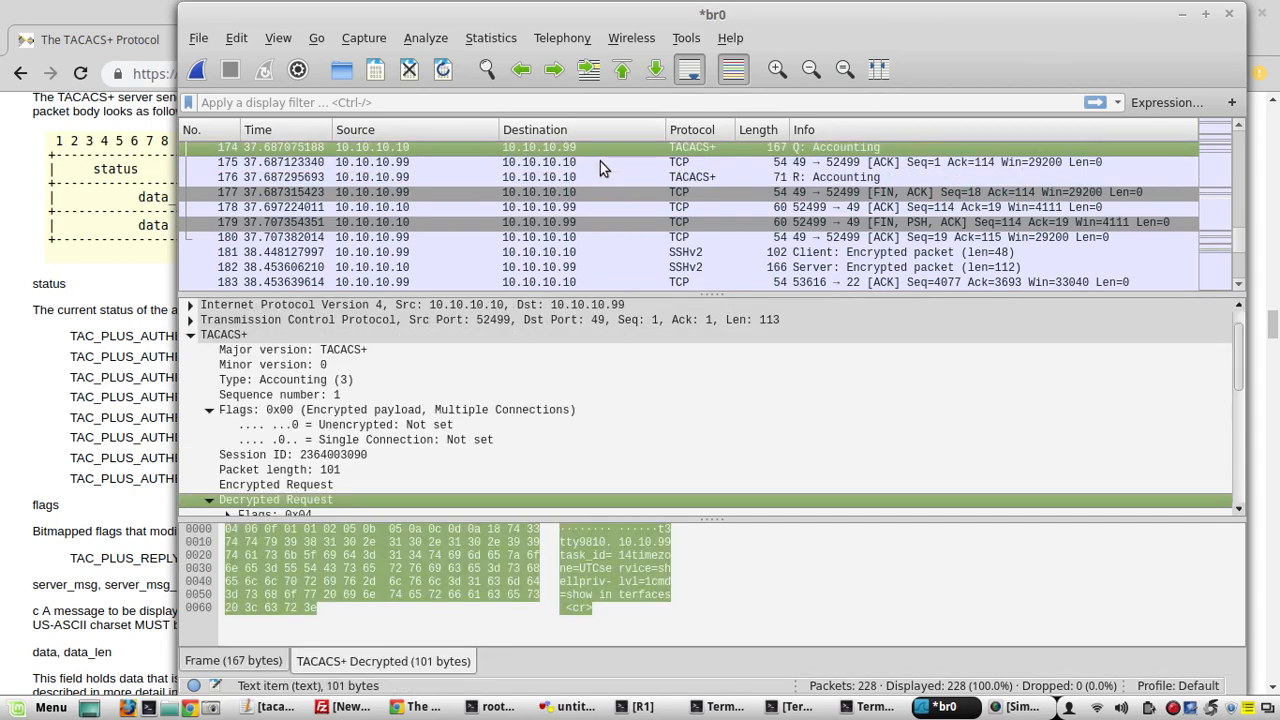
key("Up")
key("Down")
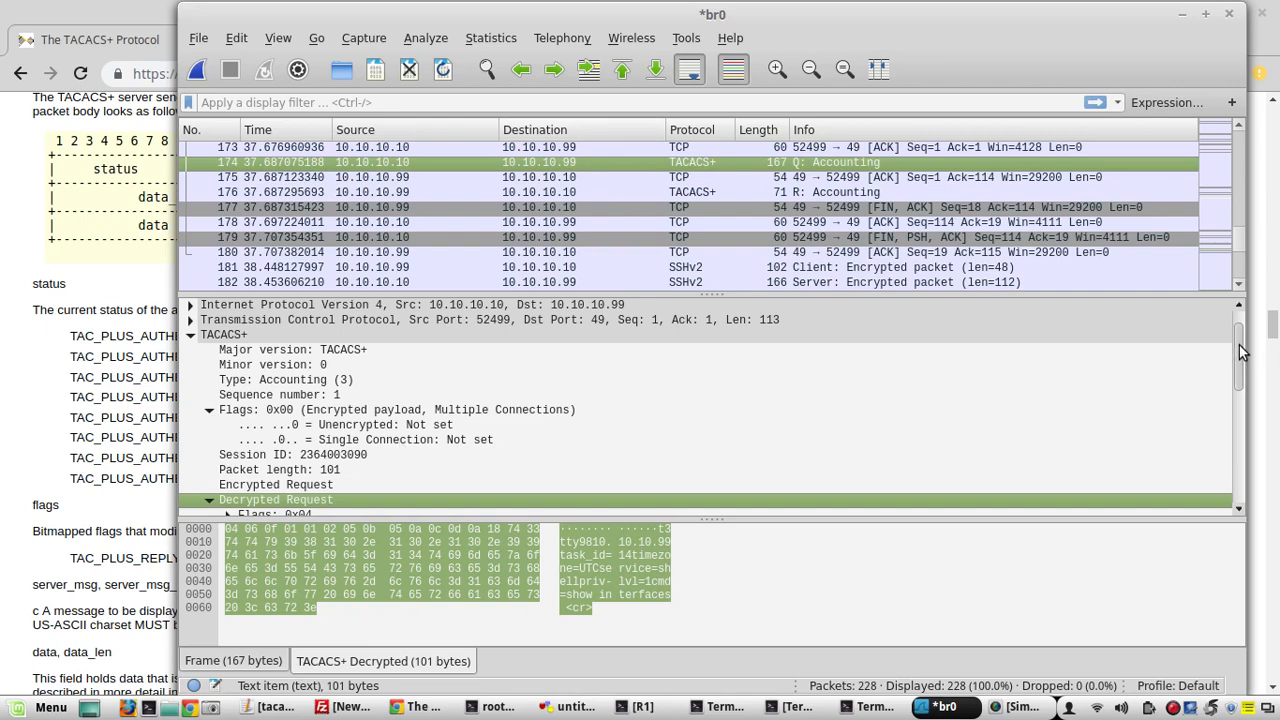
left_click_drag(1240, 350, 1232, 534)
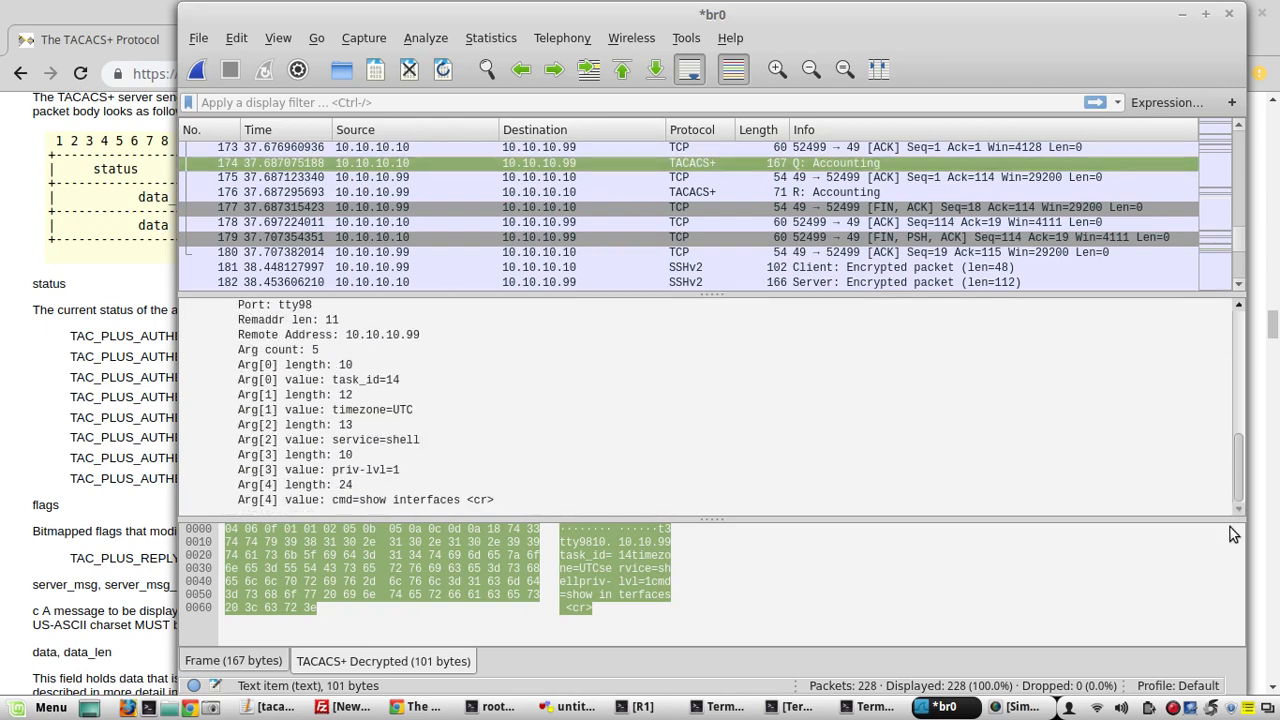
Examine the command, privilege level and service arguments in the decrypted accounting request
left_click(397, 500)
left_click(382, 484)
key("Up")
key("Up")
key("Up")
key("Up")
key("Up")
key("Up")
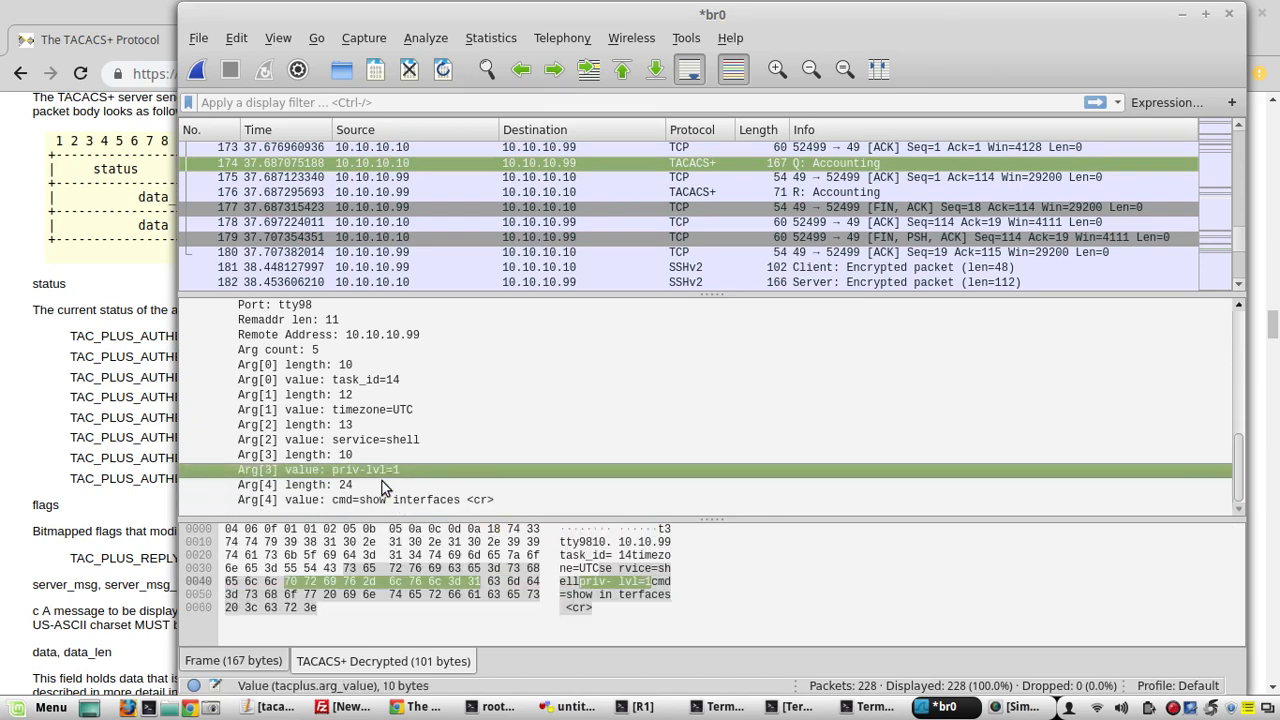
key("Down")
key("Down")
key("Down")
key("Down")
key("Down")
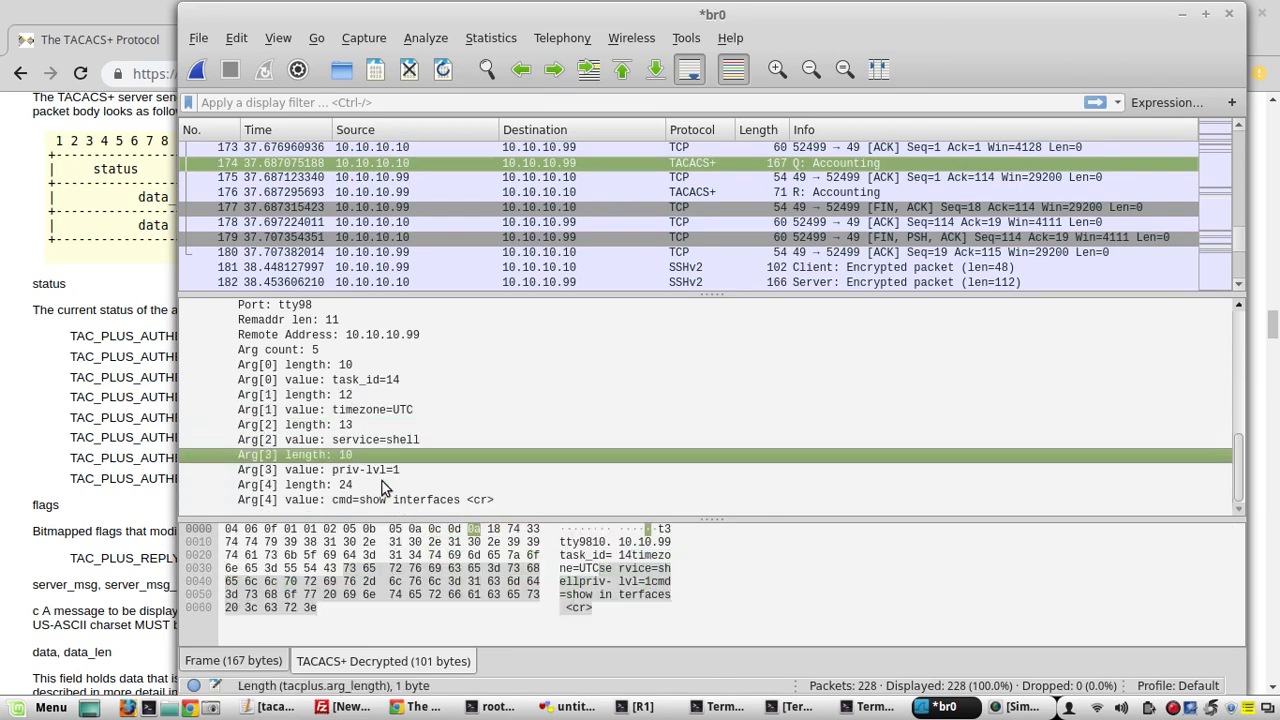
Review the remaining decrypted request fields upward from the arguments through the user and authentication details
key("Up")
key("Up")
key("Up")
key("Up")
key("Up")
key("Up")
key("Up")
key("Up")
key("Up")
key("Up")
key("Up")
key("Up")
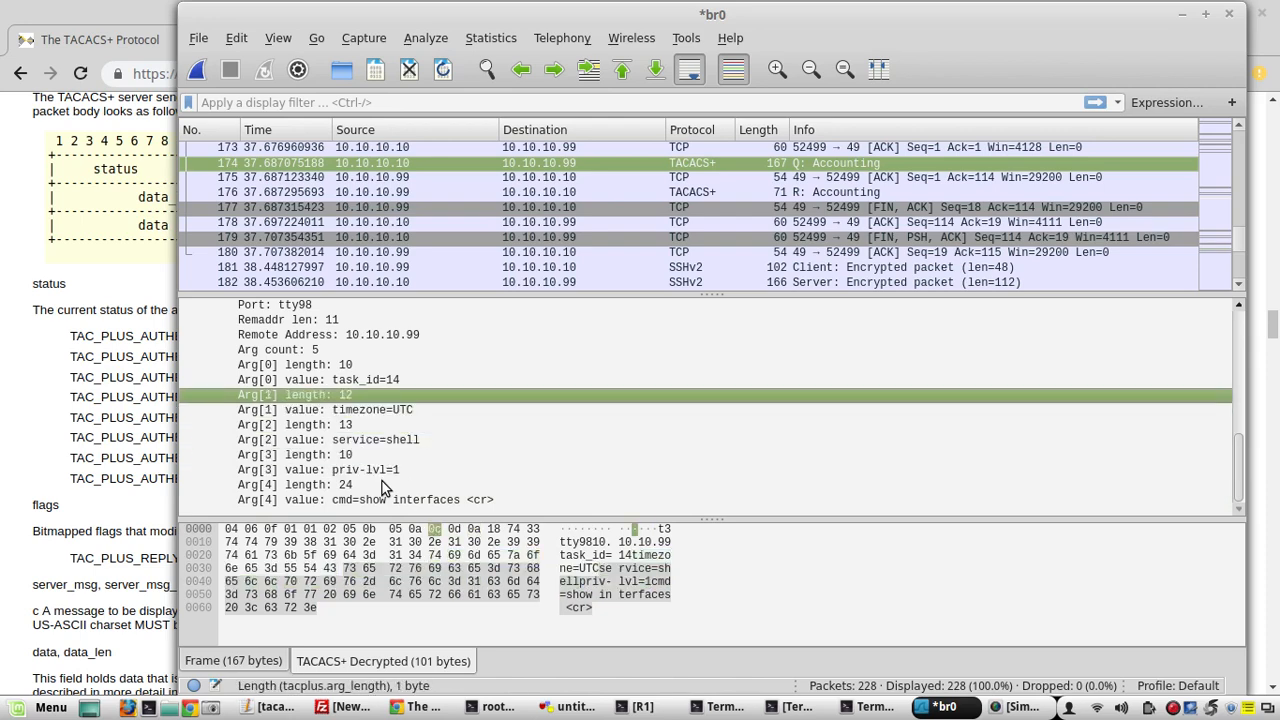
key("Up")
key("Up")
key("Up")
key("Up")
key("Up")
key("Up")
key("Up")
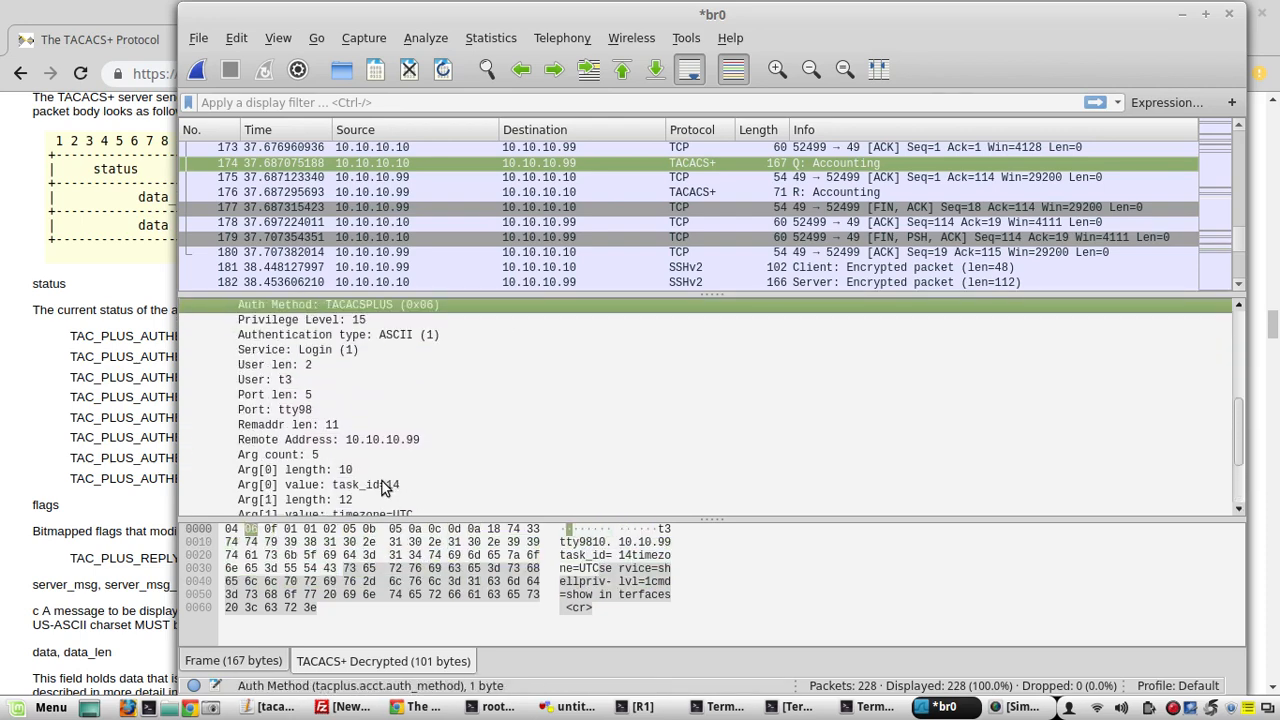
key("Up")
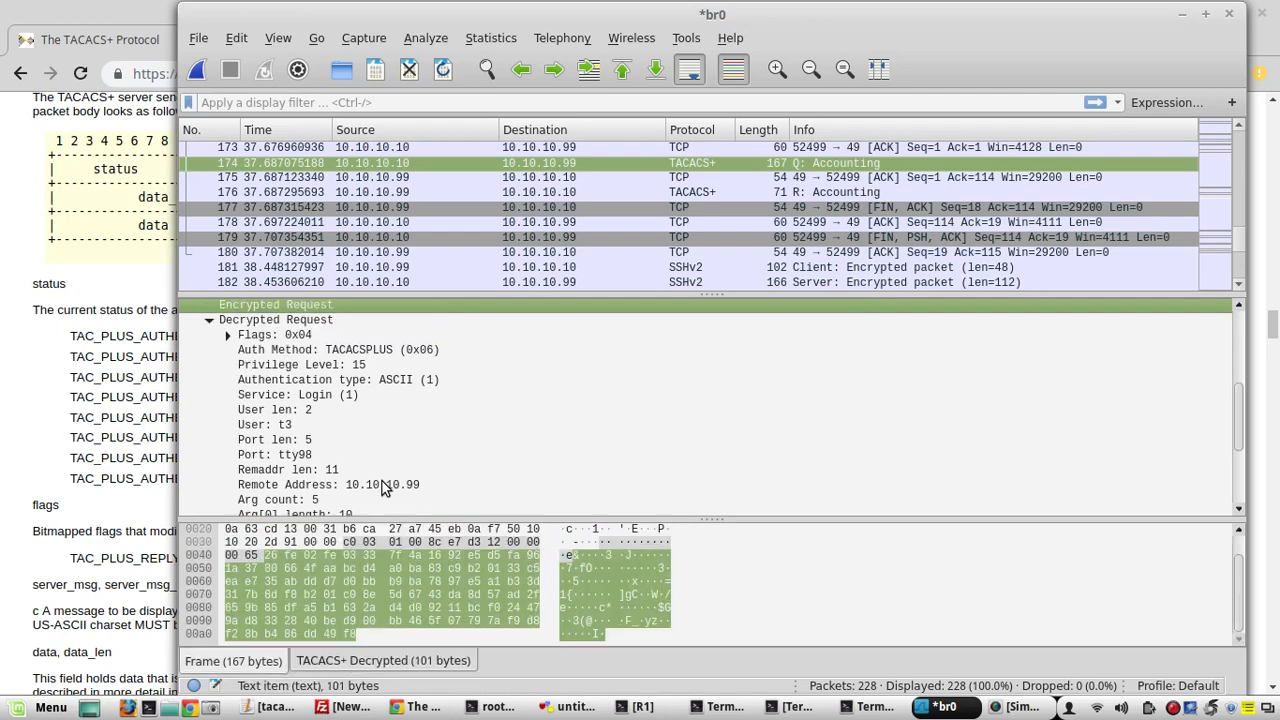
key("Up")
Expand the decrypted accounting request's Flags field and inspect its More, Start and Stop bits
key("Down")
key("Down")
key("Right")
key("Down")
key("Down")
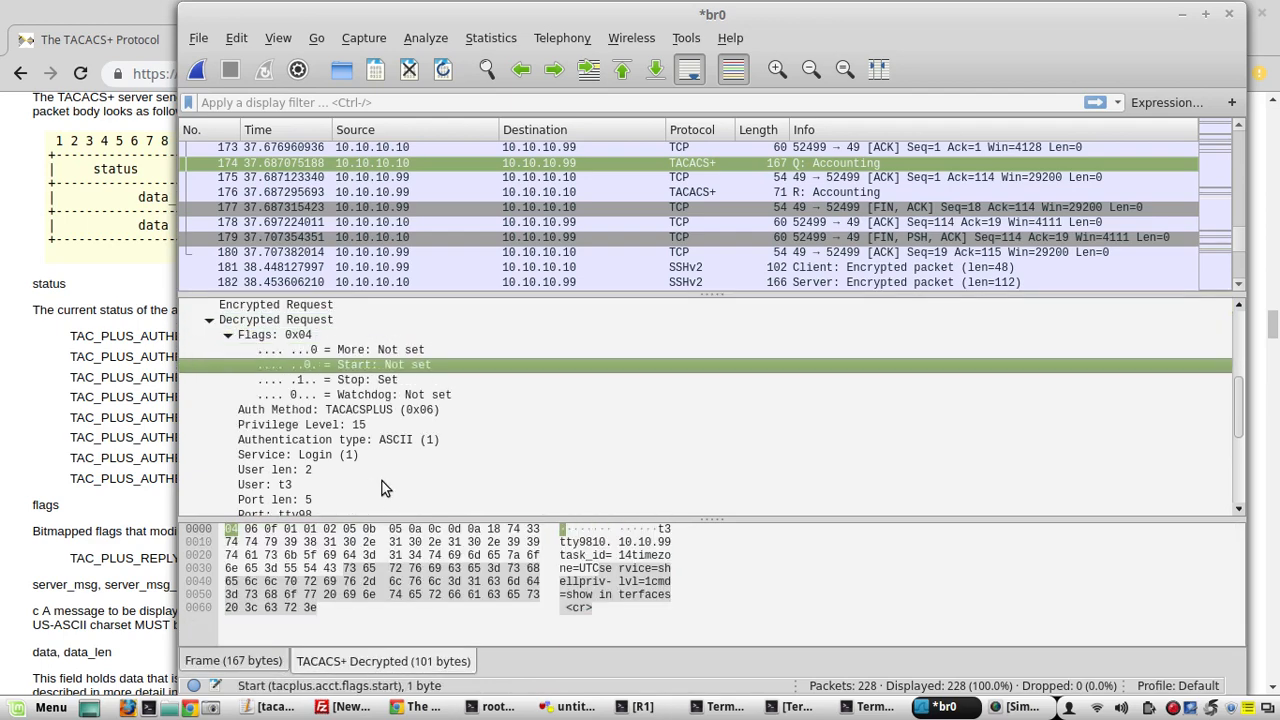
key("Down")
key("Up")
key("Up")
key("Up")
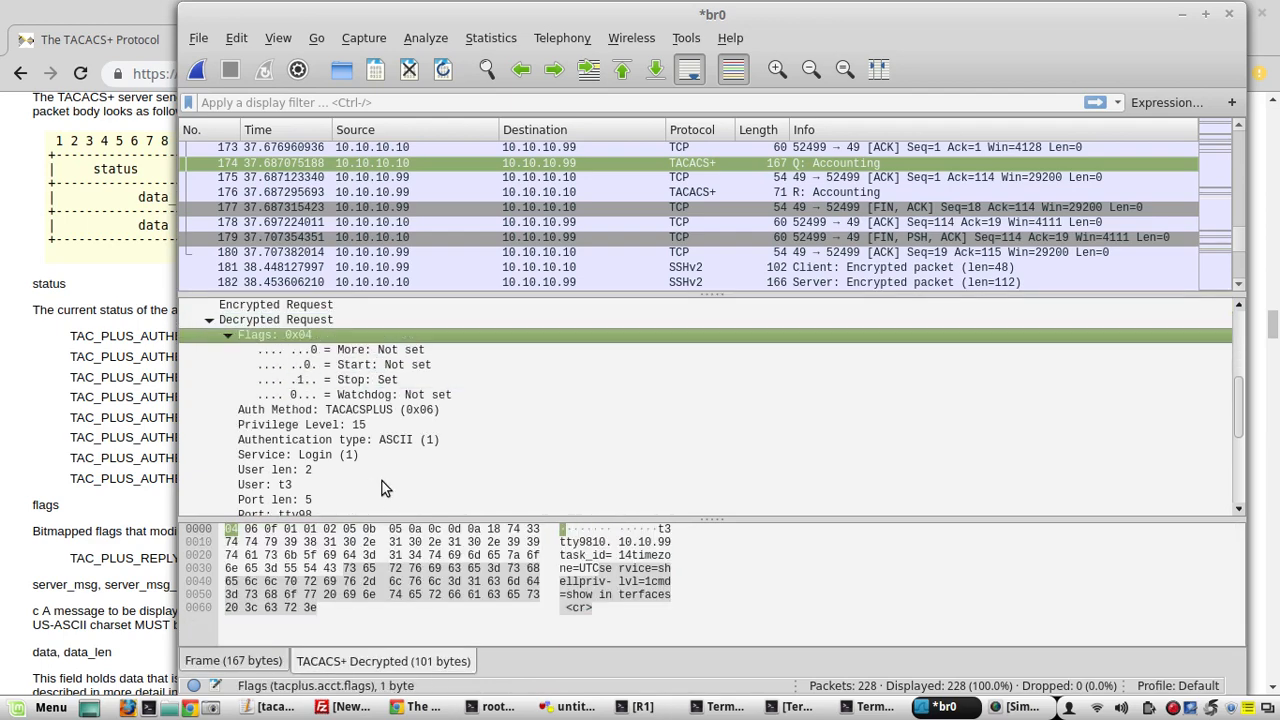
mouse_move(722, 707)
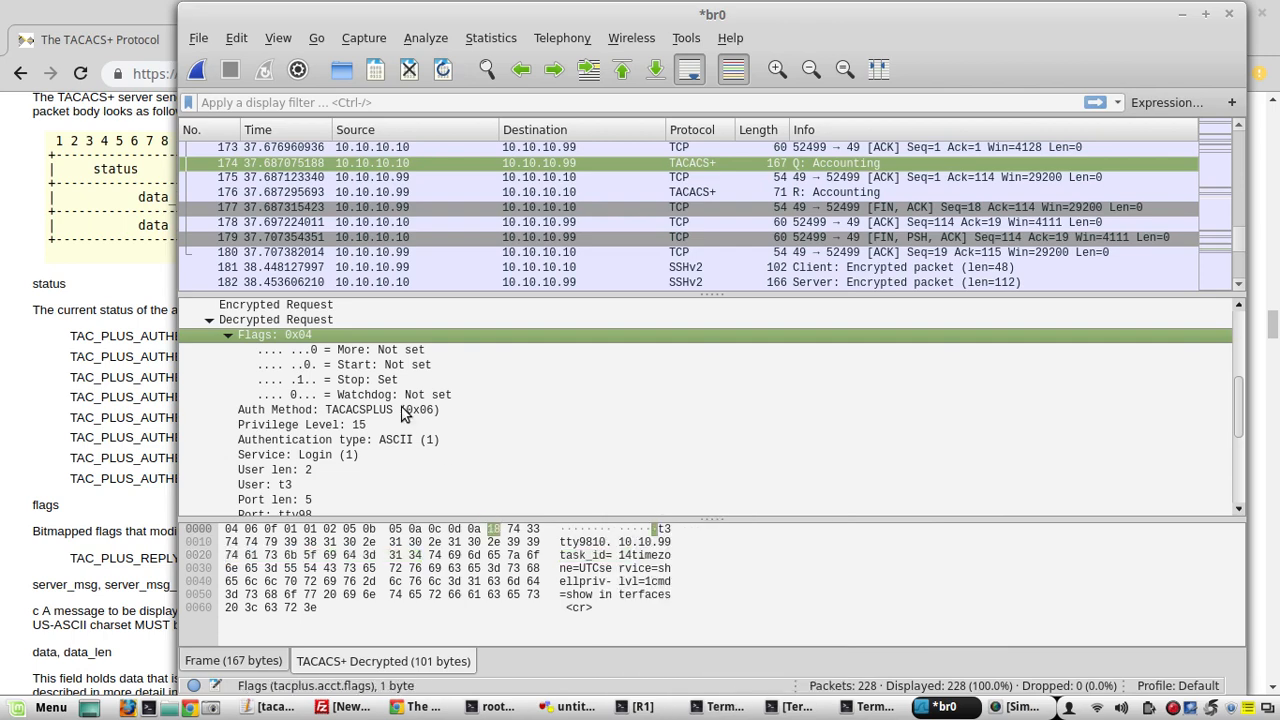
Go through the accounting flag bits again and on to the authentication method, privilege level and authentication type
left_click(405, 360)
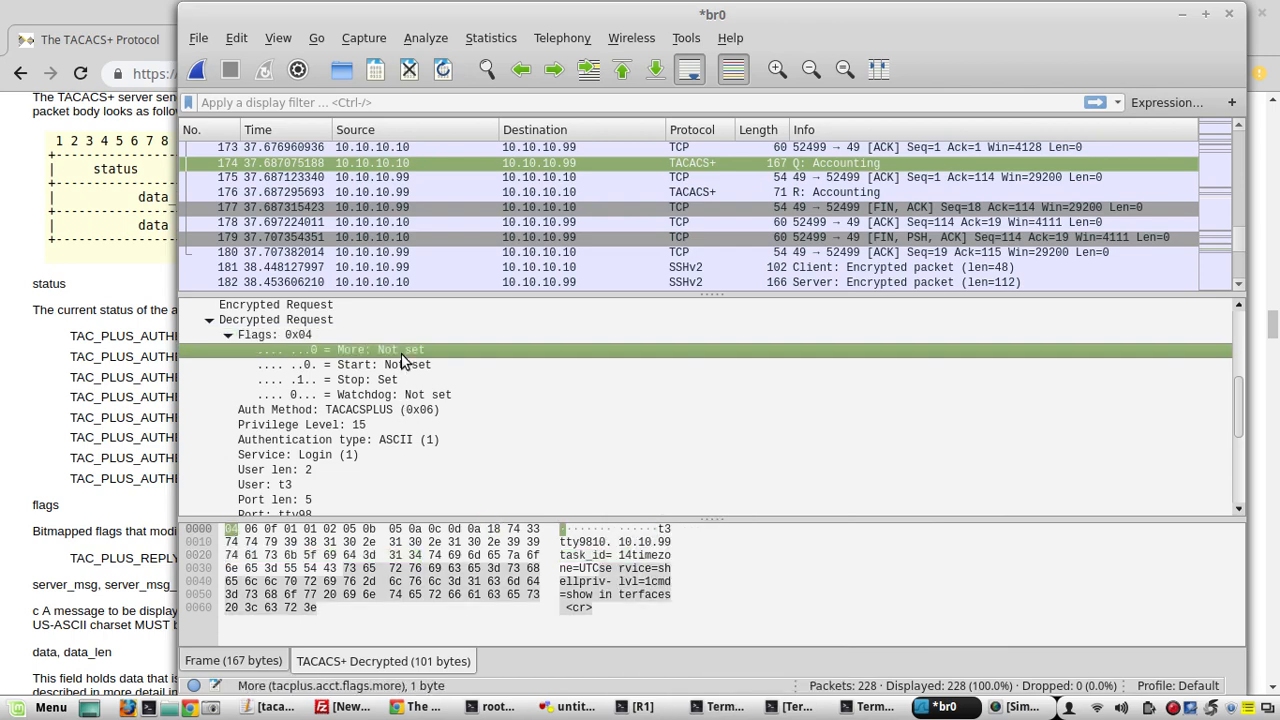
key("Up")
key("Down")
key("Down")
key("Down")
key("Down")
key("Down")
key("Down")
key("Down")
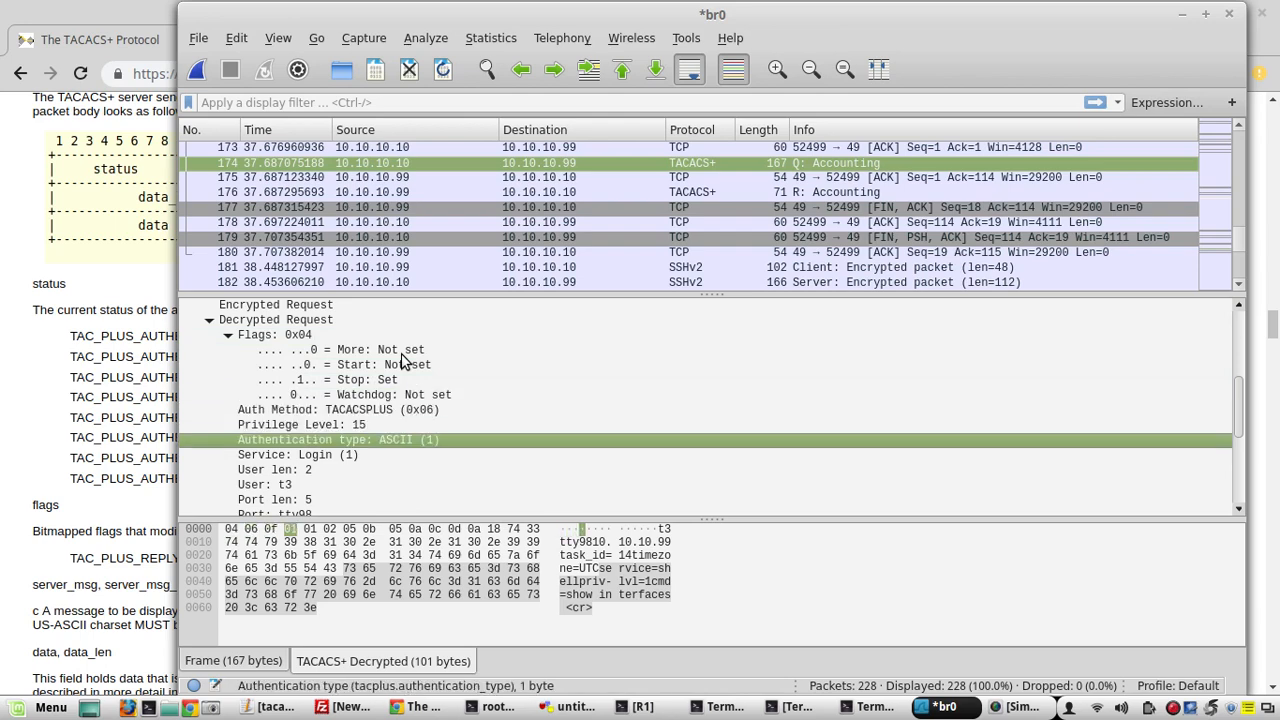
Step through the decrypted accounting request from the authentication method and privilege level down to the remote address and first argument's length
key("Down")
key("Up")
key("Up")
key("Up")
key("Up")
key("Down")
key("Down")
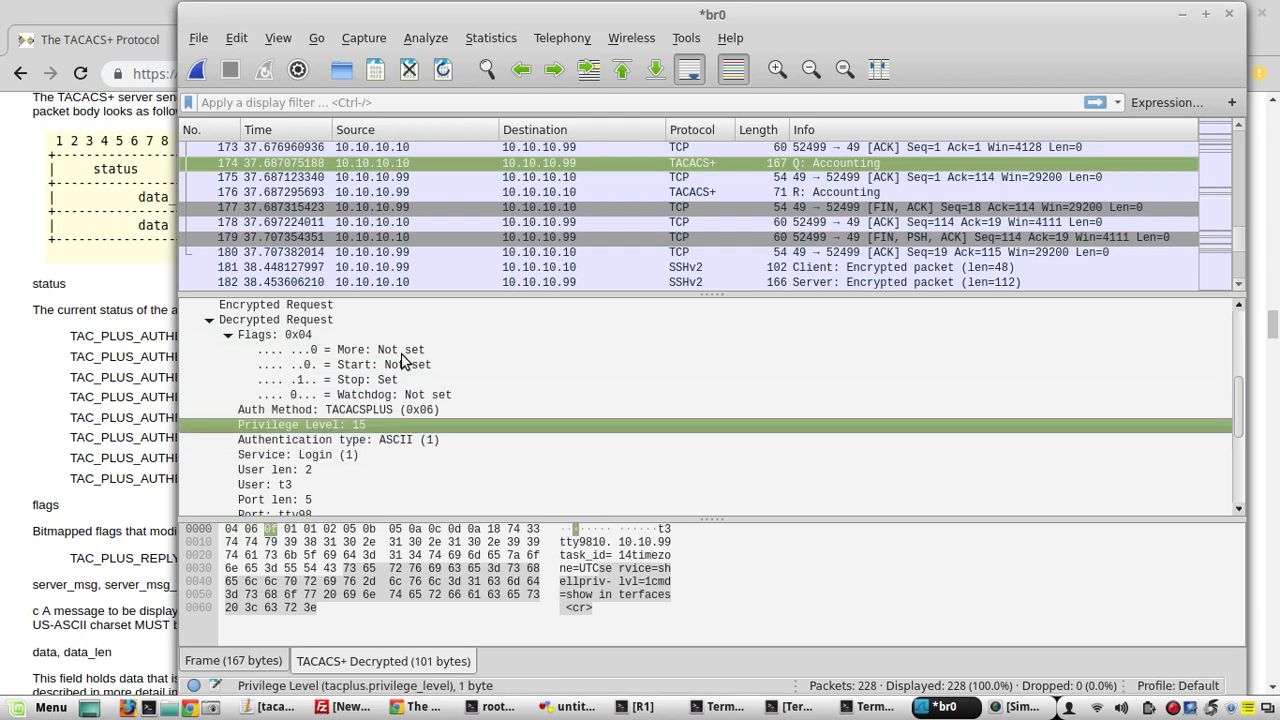
key("Down")
key("Down")
key("Down")
key("Down")
key("Down")
key("Down")
key("Down")
key("Down")
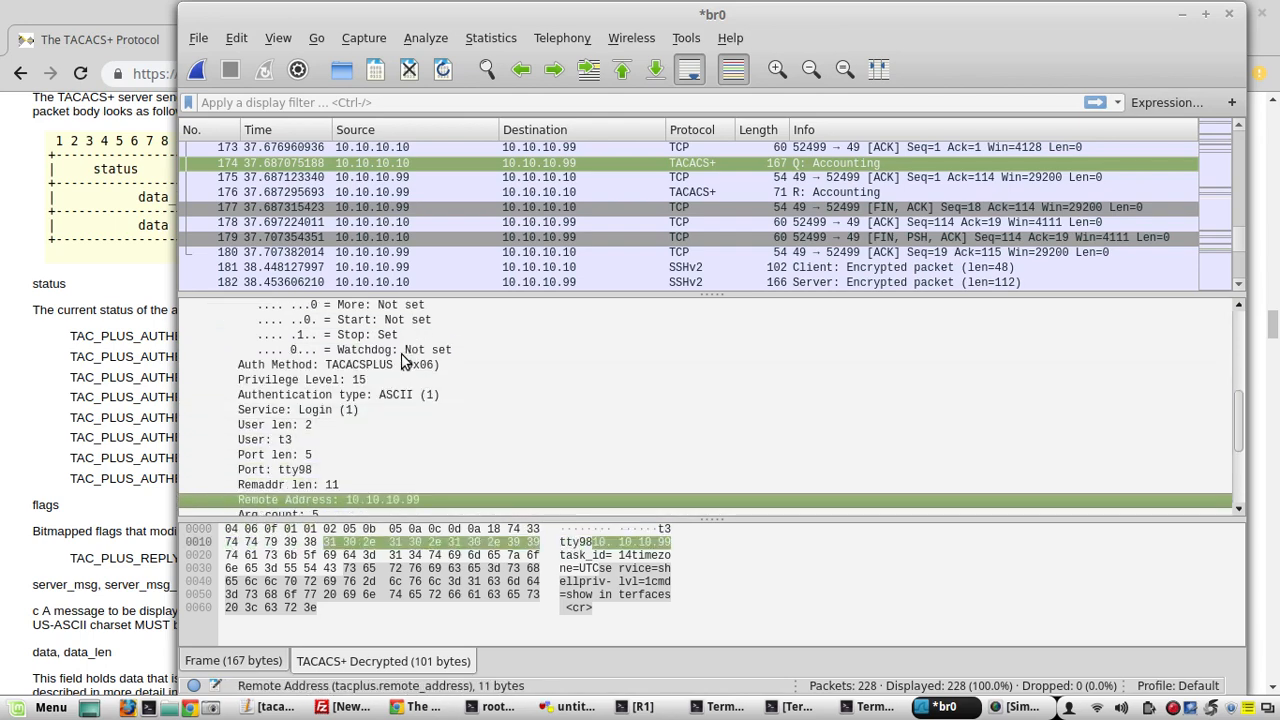
key("Down")
key("Down")
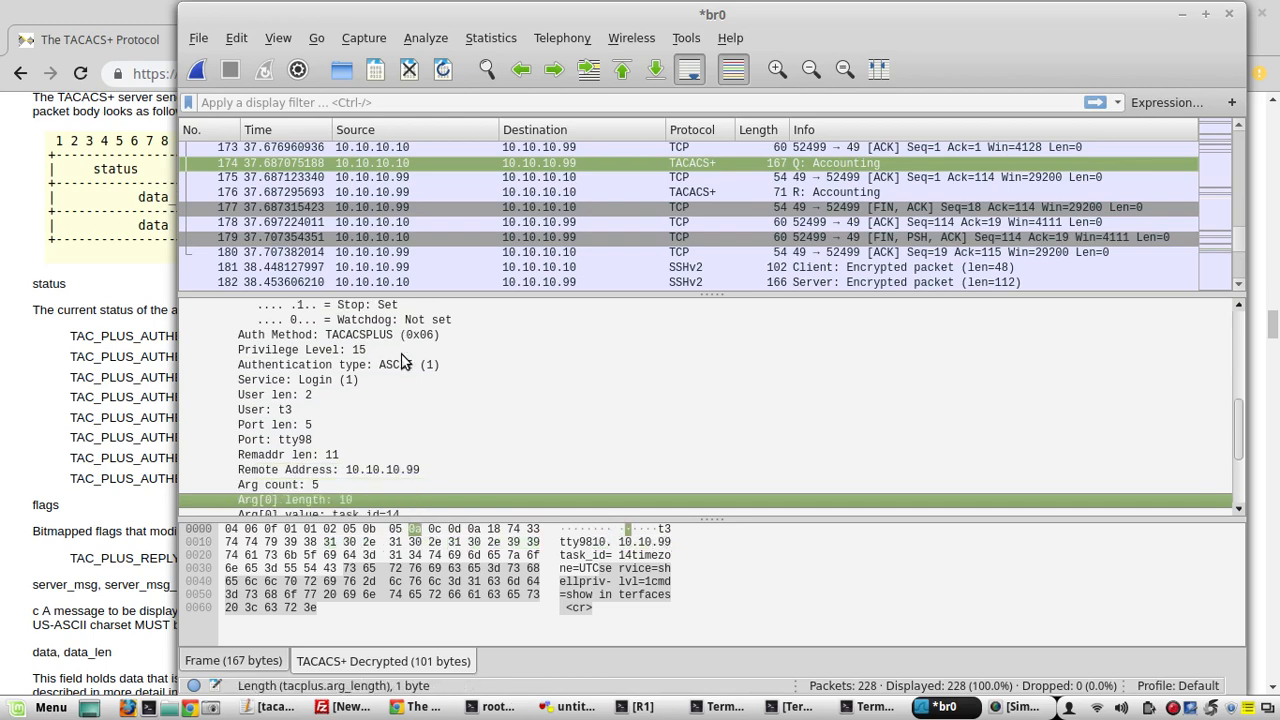
Review the accounting request's fields back up to the packet length, and examine the final command argument
key("Up")
key("Up")
key("Up")
key("Up")
key("Up")
key("Up")
key("Up")
key("Up")
key("Up")
key("Up")
key("Up")
key("Up")
key("Up")
key("Up")
key("Up")
key("Up")
key("Up")
key("Up")
key("Up")
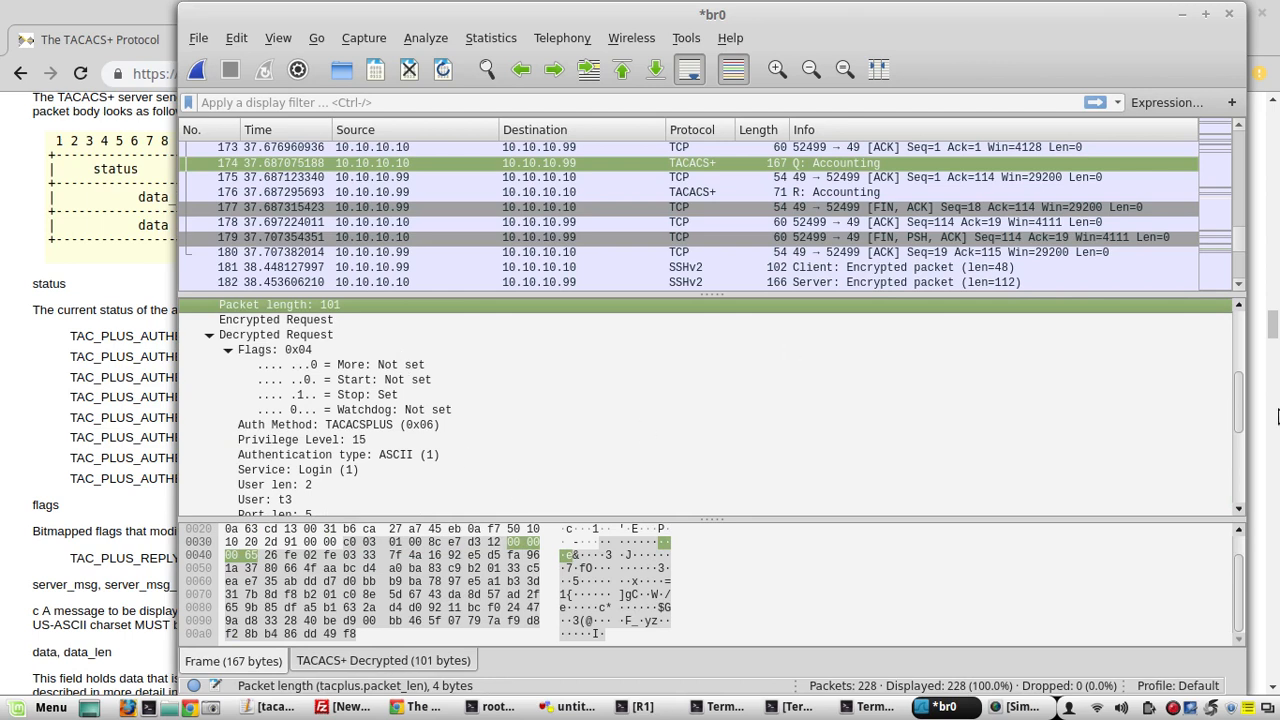
left_click_drag(1236, 410, 1238, 492)
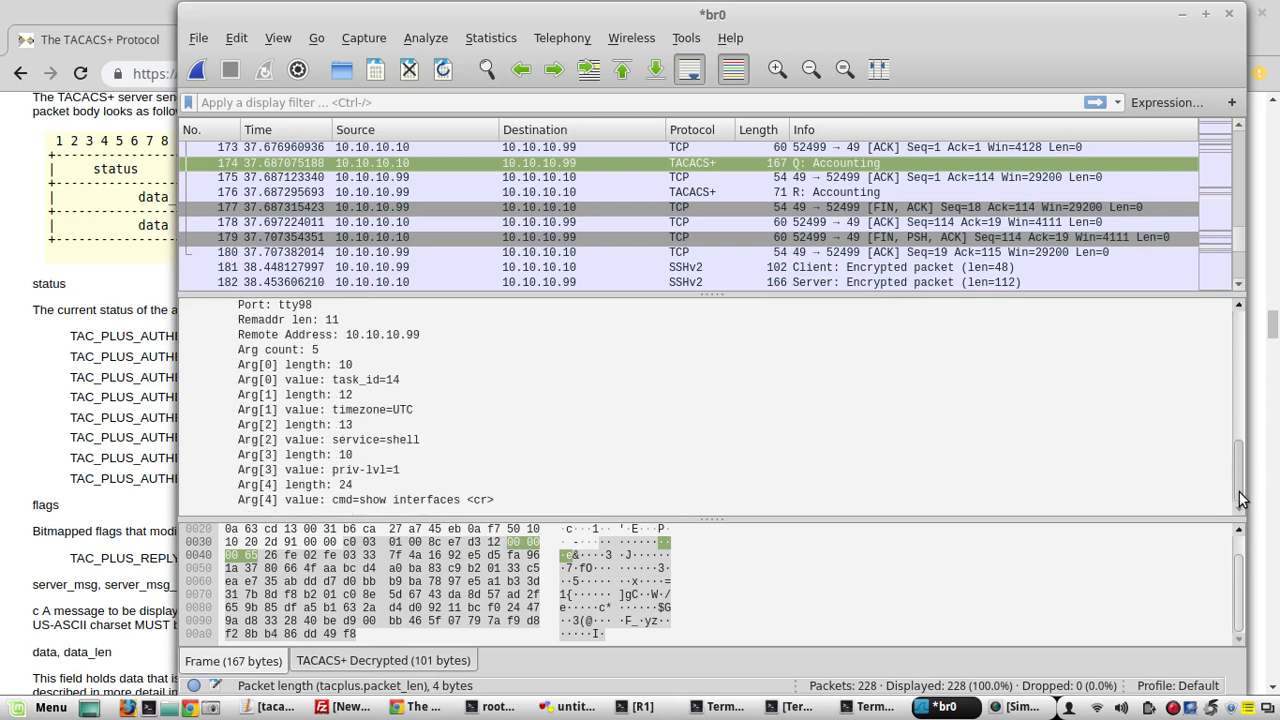
left_click(494, 500)
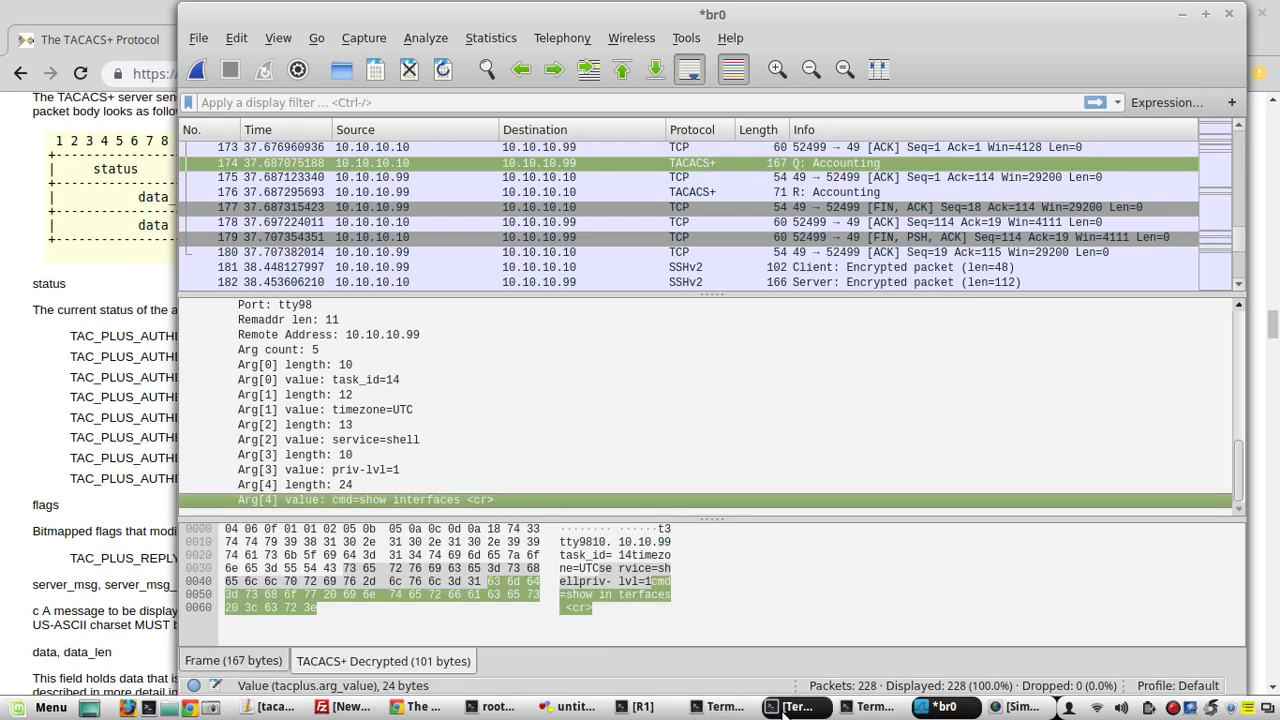
Switch to the server's terminal, reopen /etc/tacacs+/tac_plus.conf in vi and select the accounting file path /var/log/tac_plus.acct
mouse_move(784, 711)
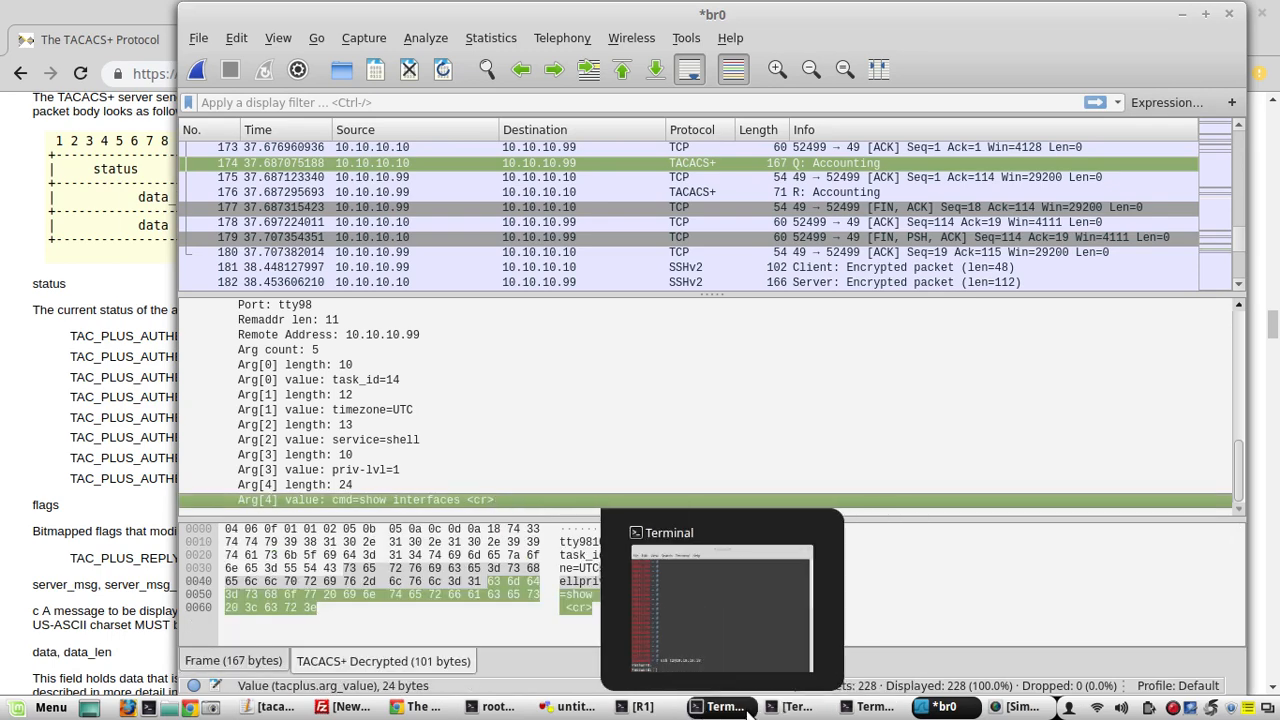
left_click(800, 712)
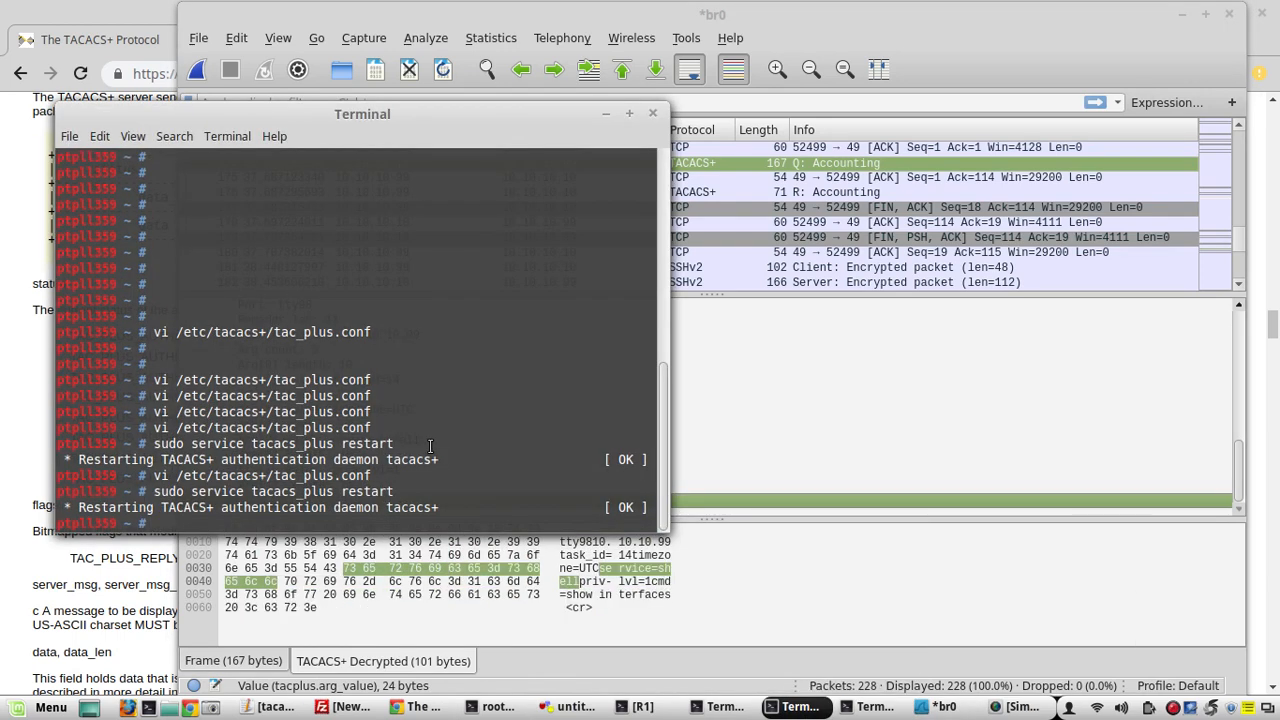
key("Up")
key("Up")
key("Return")
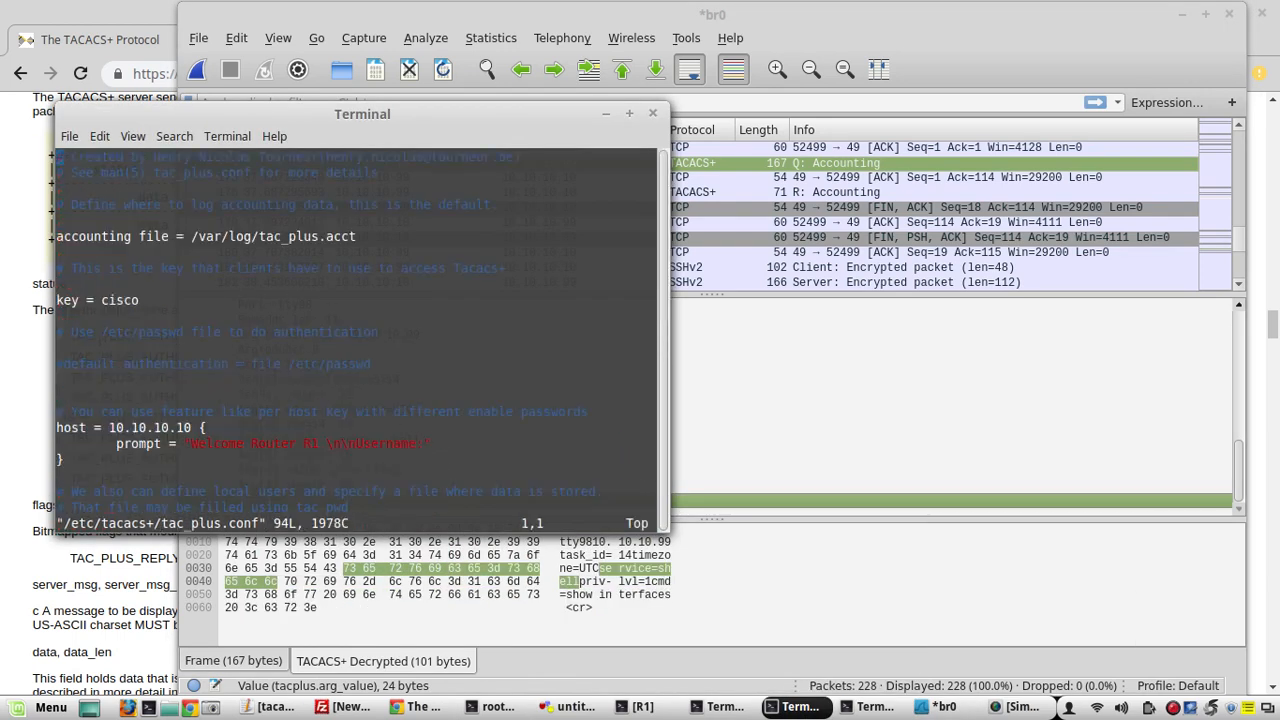
left_click_drag(357, 236, 194, 231)
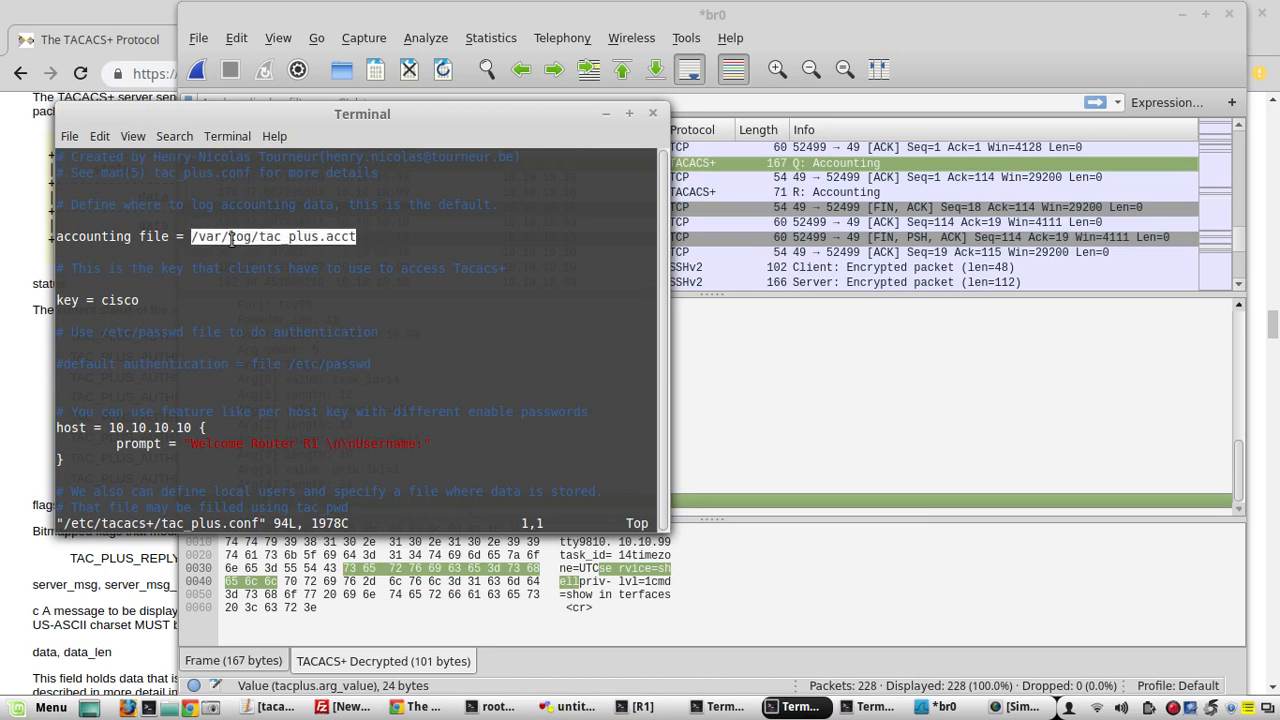
Quit vi without saving and follow the accounting log with tail -f /var/log/tac_plus.acct
type(":q!")
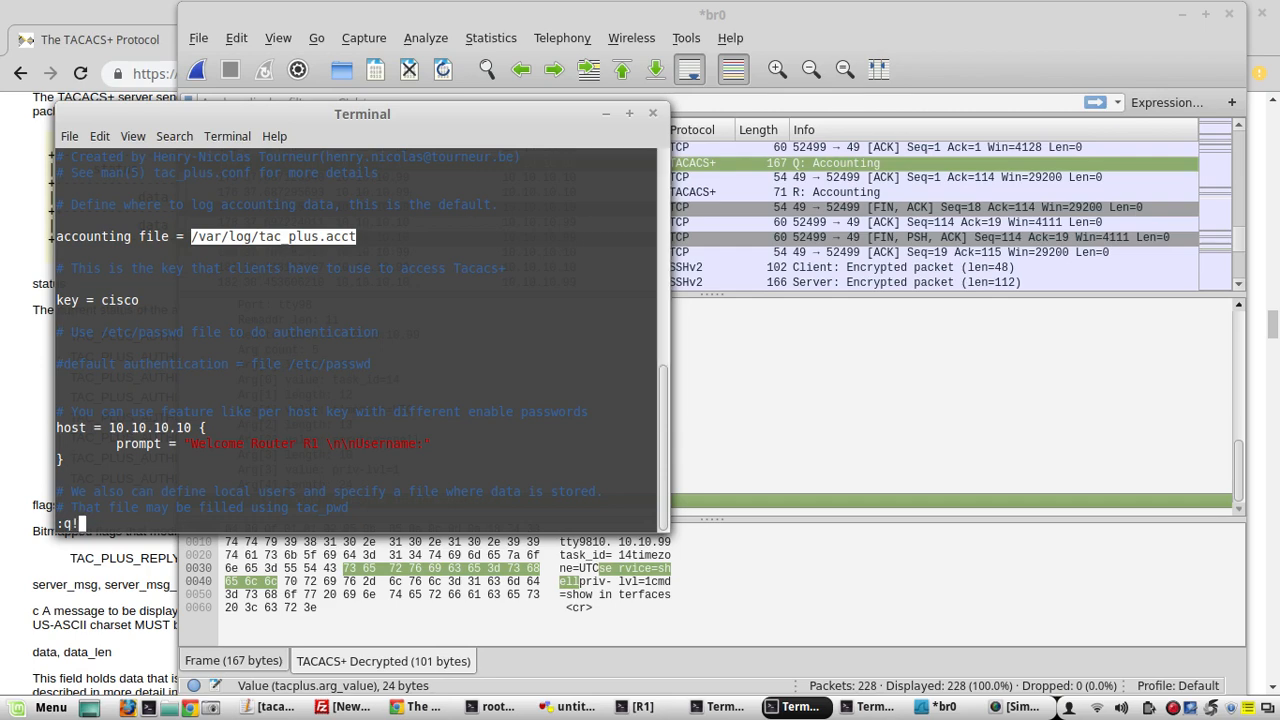
key("Return")
type("tail ")
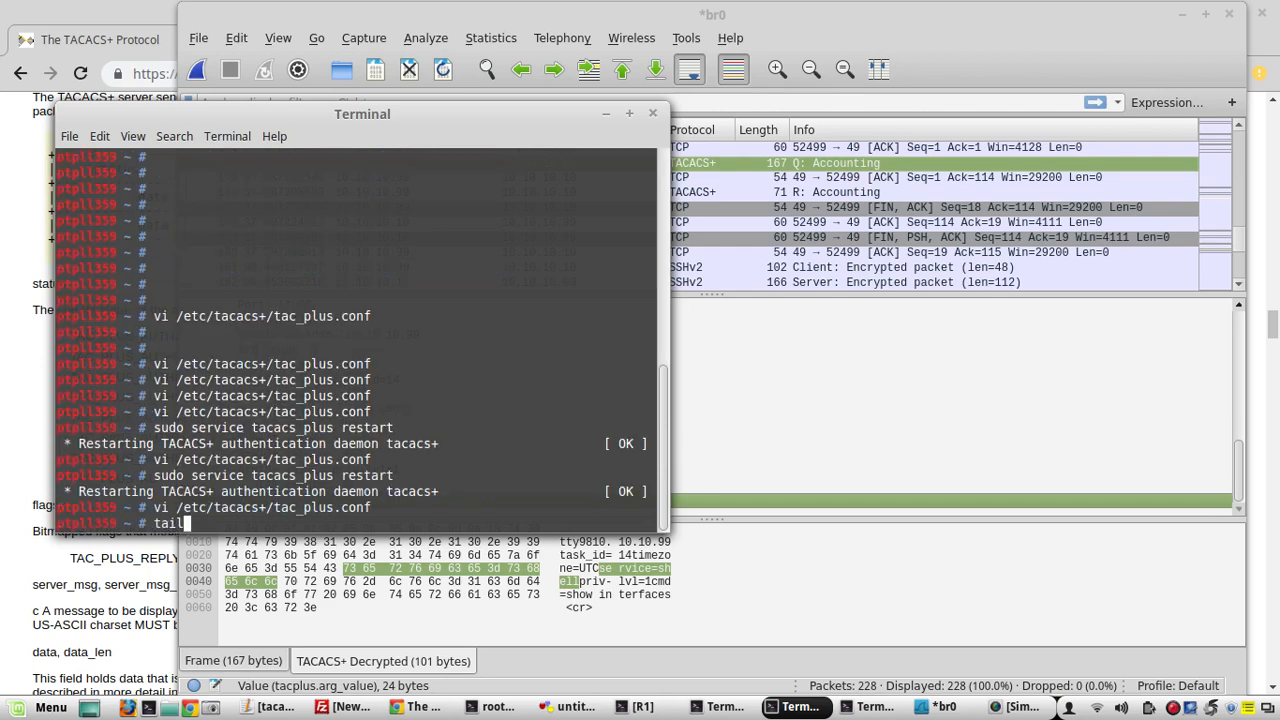
type("-f /var/log/tac_plus.acct")
key("Return")
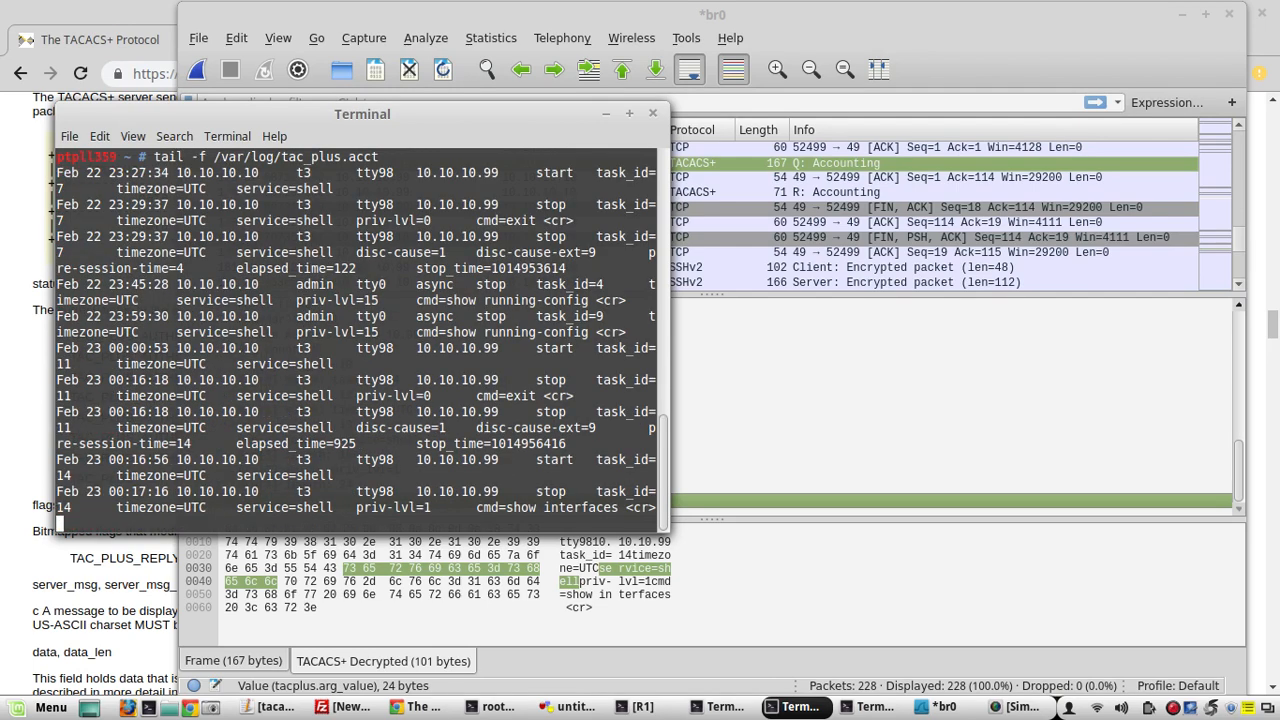
Push the existing accounting log entries out of view with blank lines while tail keeps running
key("Return")
key("Return")
key("Return")
key("Return")
key("Return")
key("Return")
key("Return")
key("Return")
key("Return")
key("Return")
key("Return")
key("Return")
key("Return")
key("Return")
key("Return")
key("Return")
key("Return")
key("Return")
key("Return")
key("Return")
key("Return")
key("Return")
key("Return")
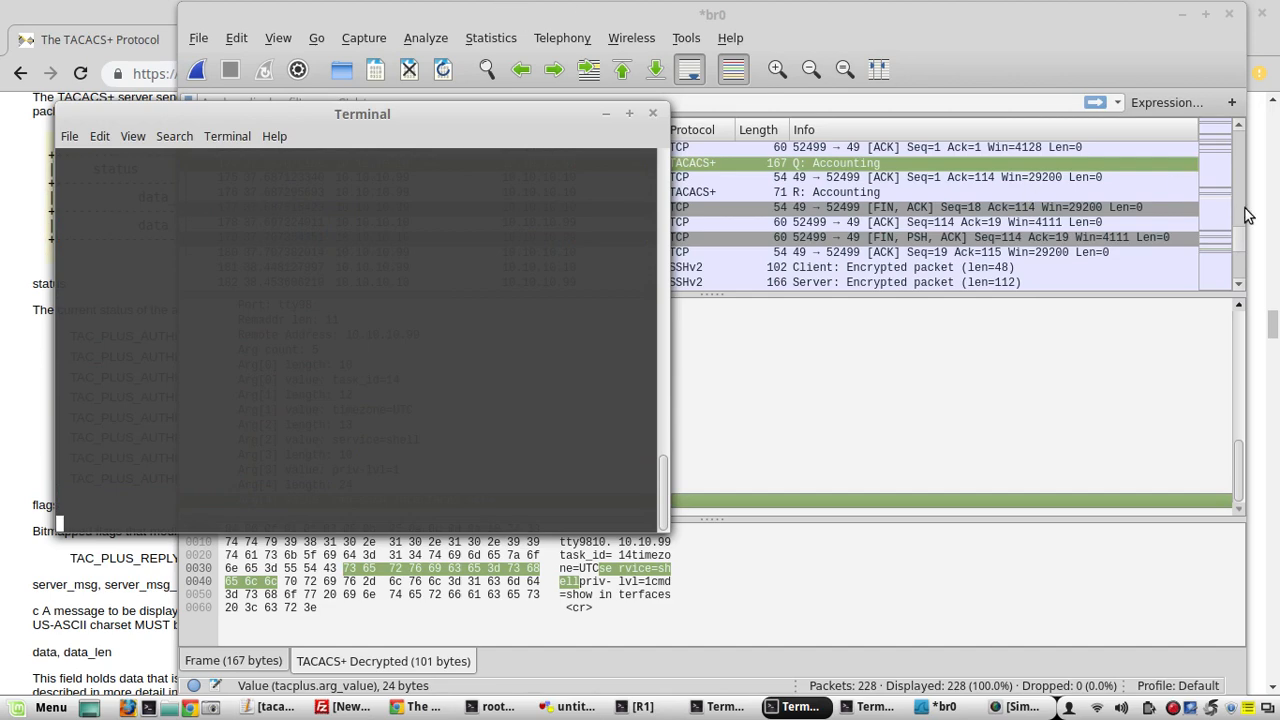
Switch to Wireshark and start a new capture on br0 without saving the previous packets
left_click(1240, 240)
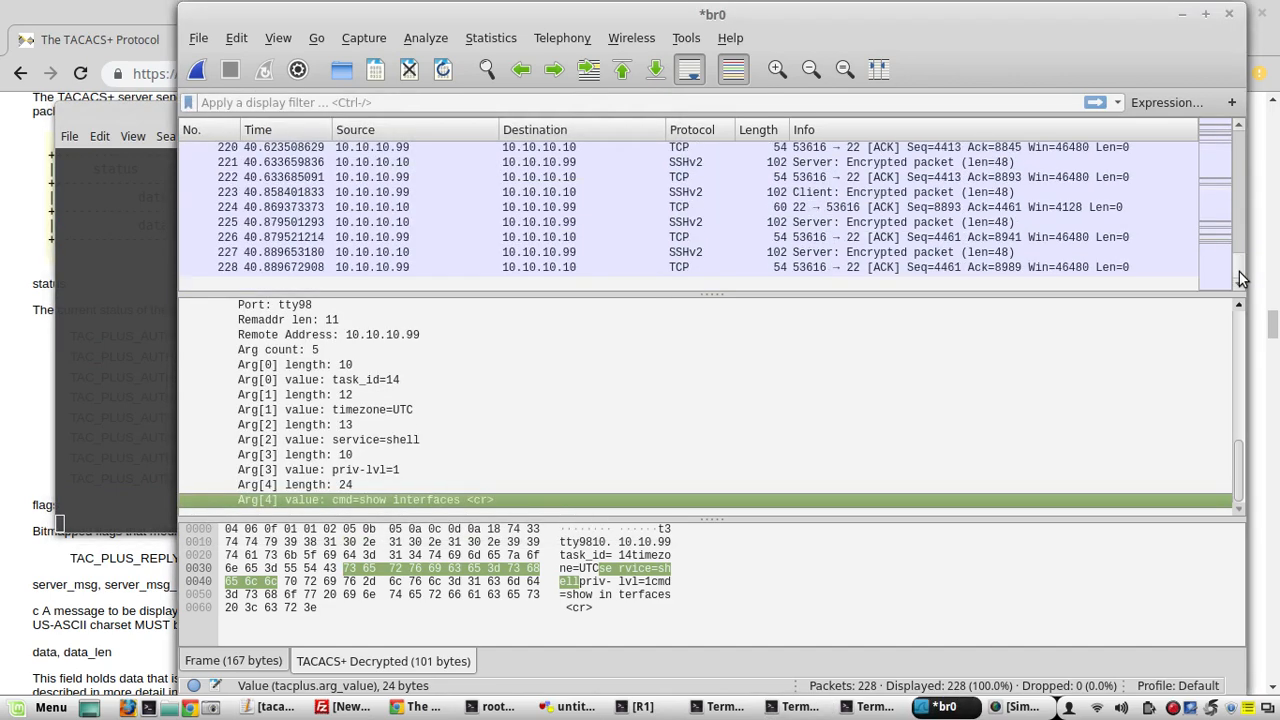
left_click(198, 70)
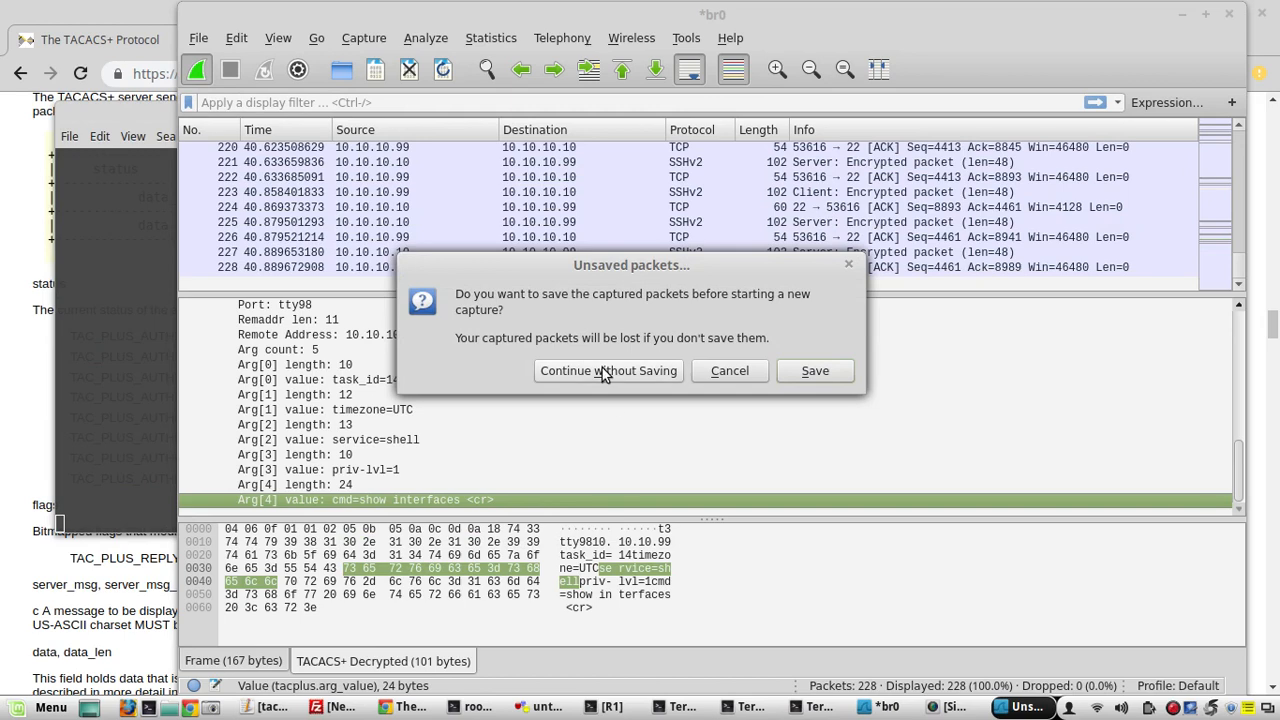
left_click(604, 371)
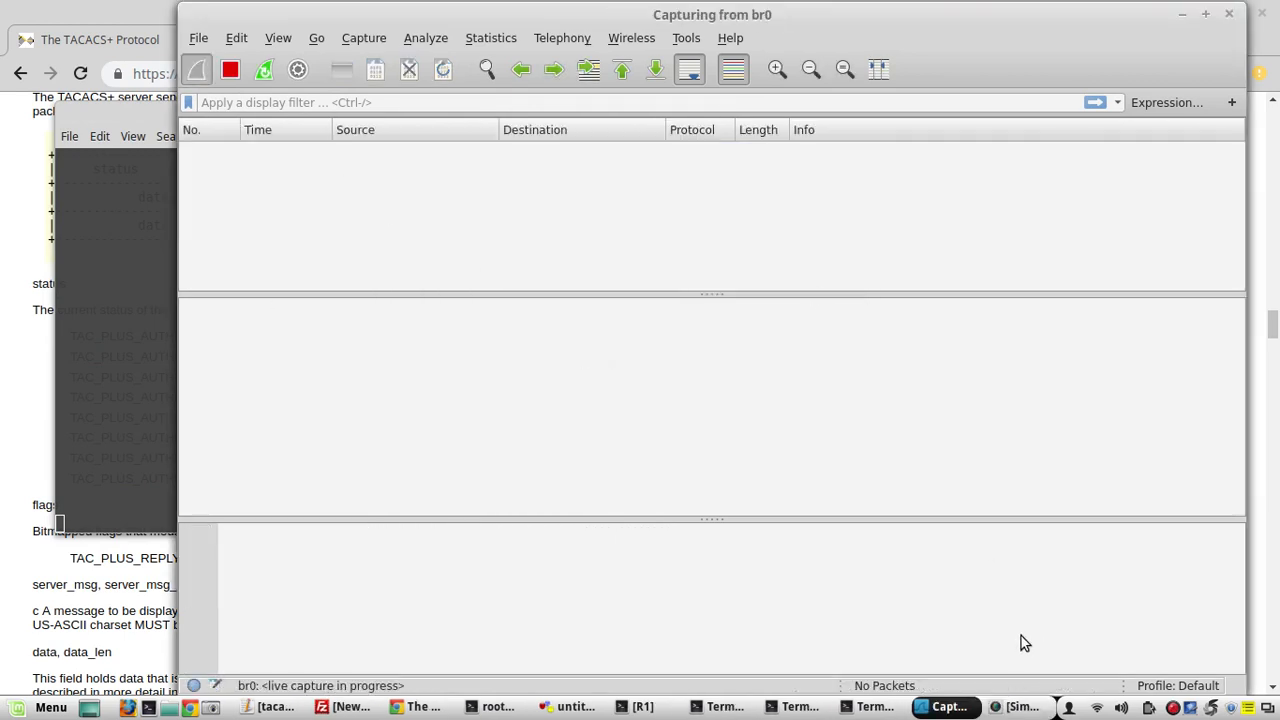
Switch to the router's SSH session terminal, run show interfaces and page through the output to the end
left_click(868, 707)
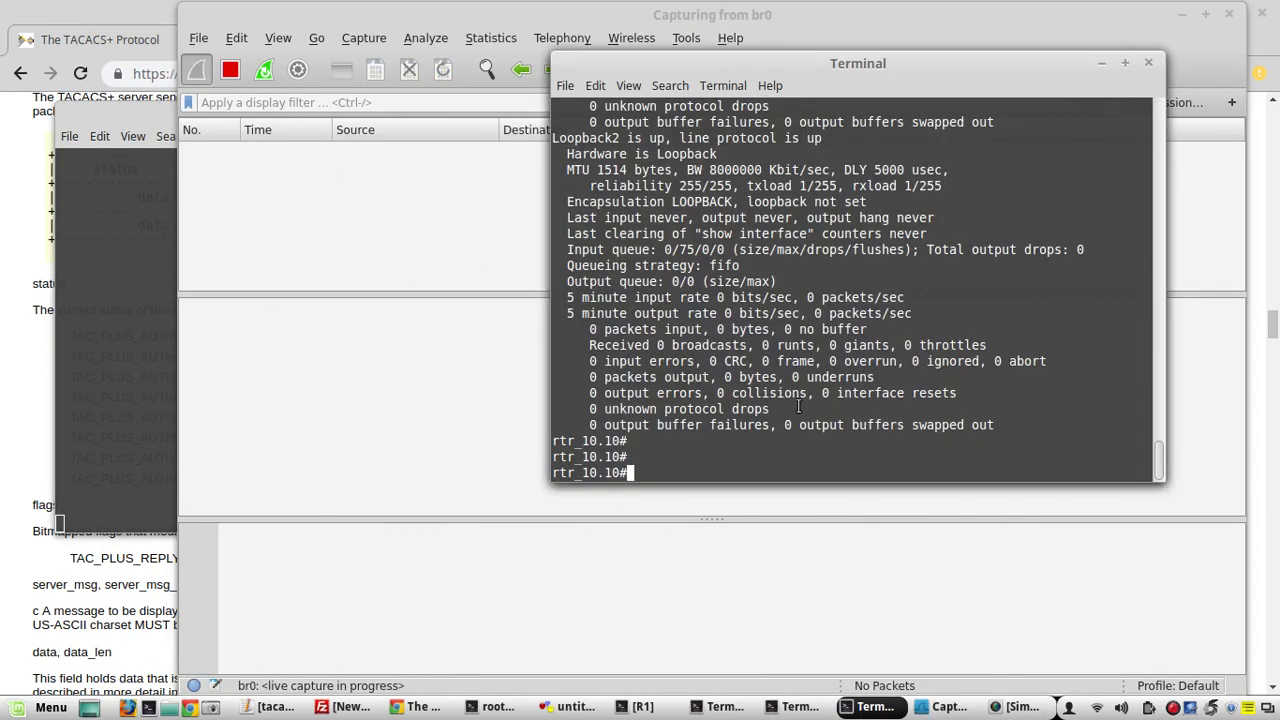
type("show interfaces")
key("Return")
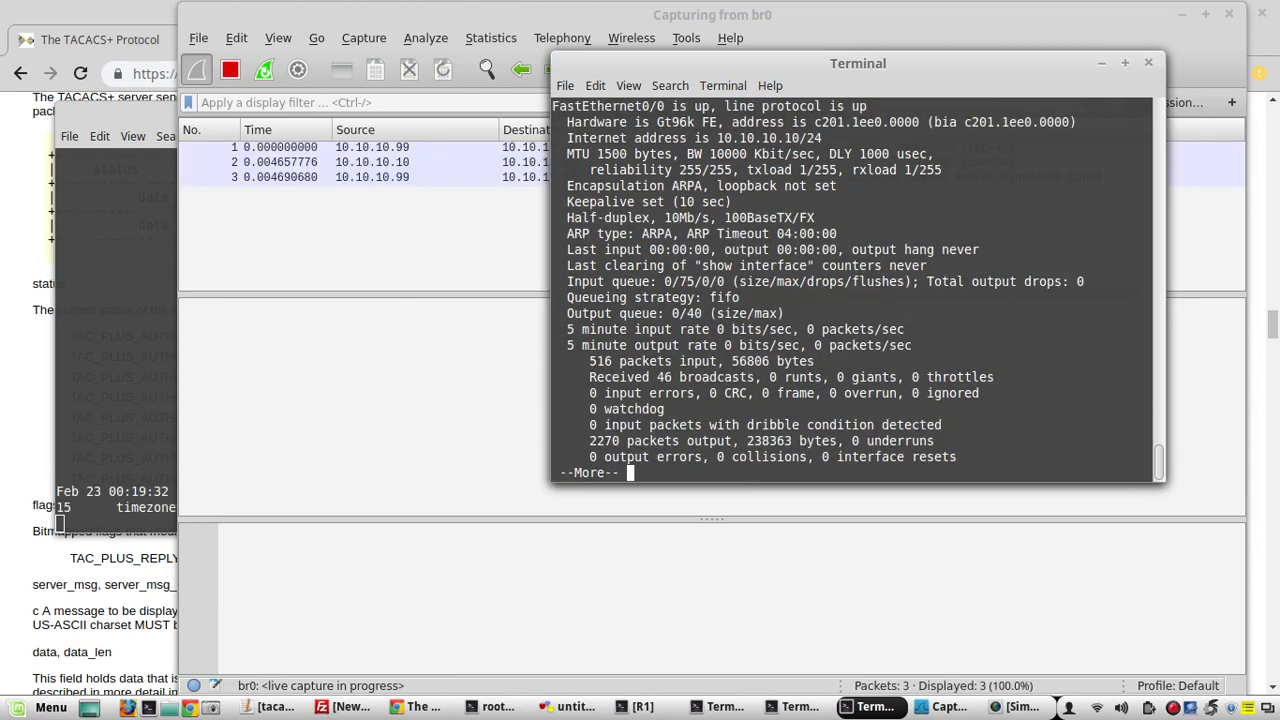
key("space")
key("space")
key("space")
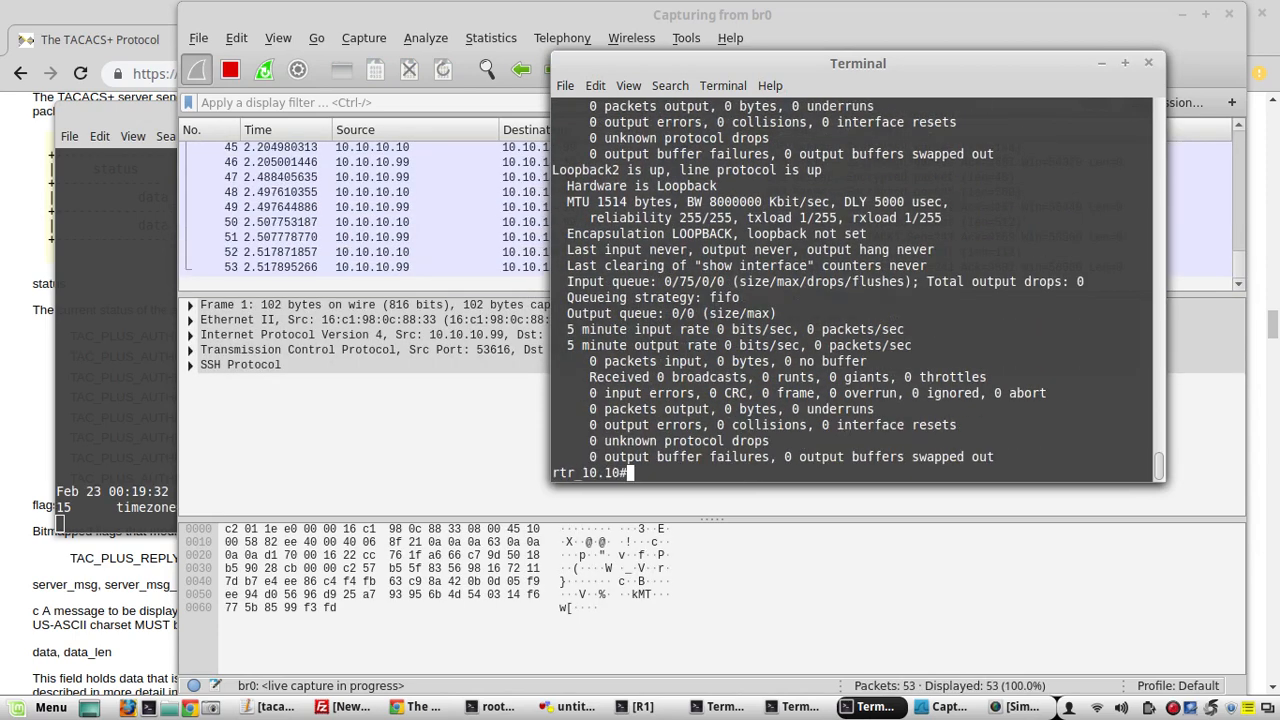
key("Return")
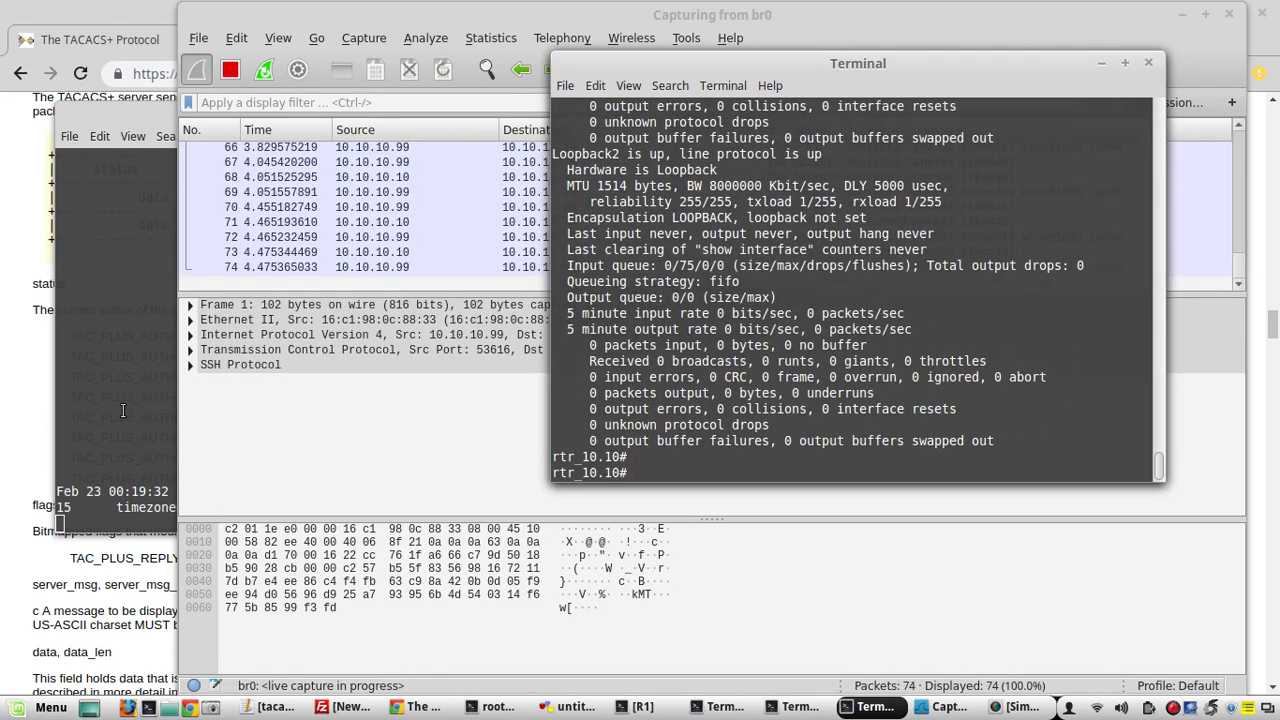
Switch to the accounting log terminal, widen its window to view the new entry, and bring the router session terminal forward again
left_click(117, 392)
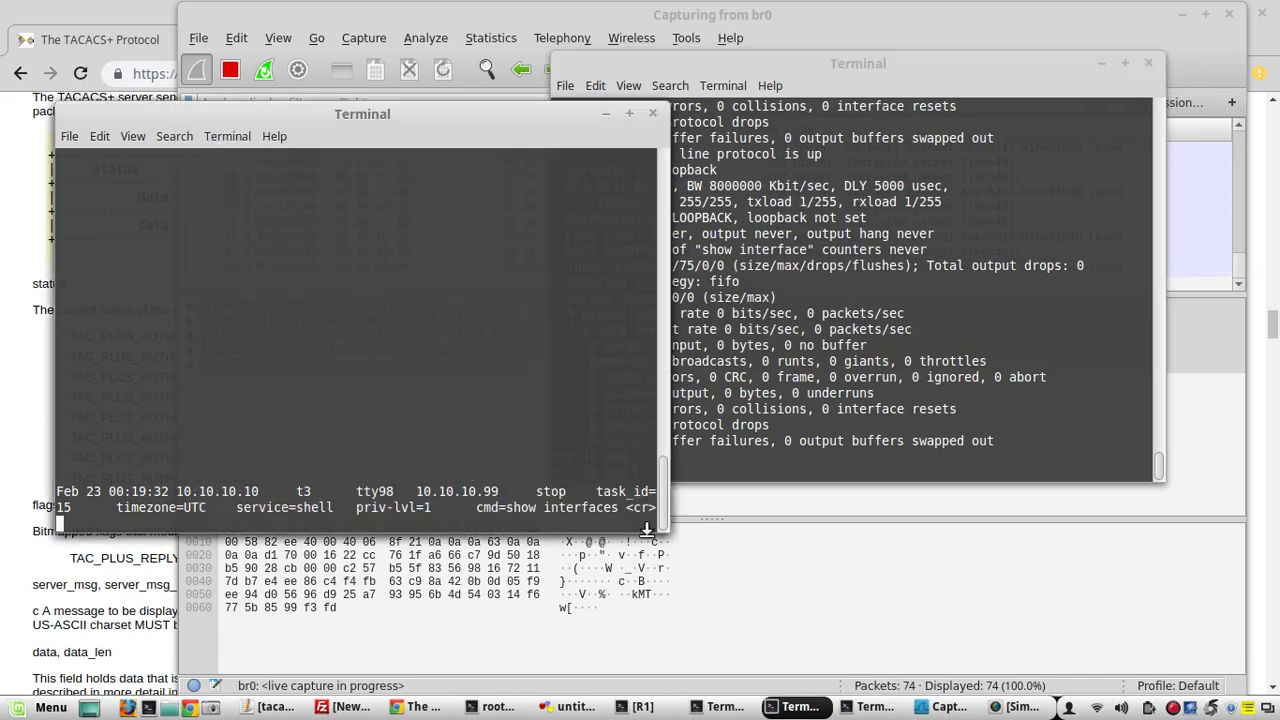
left_click_drag(662, 523, 1127, 530)
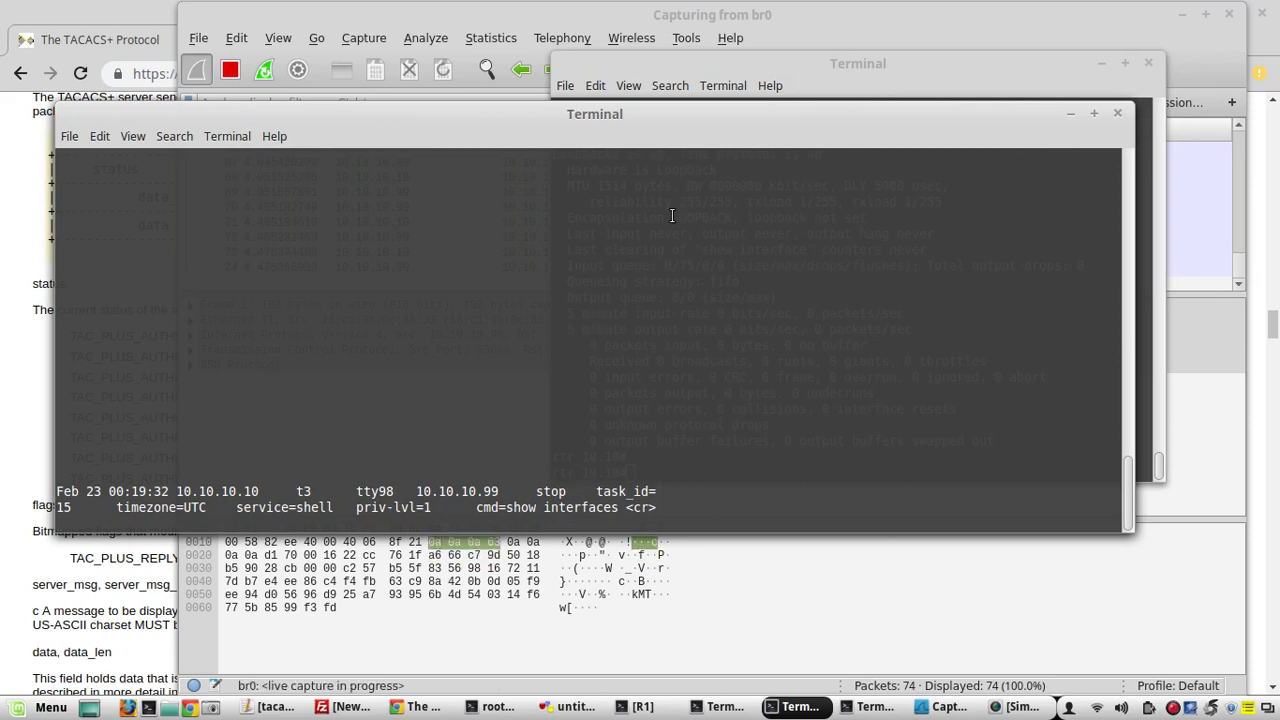
left_click(816, 67)
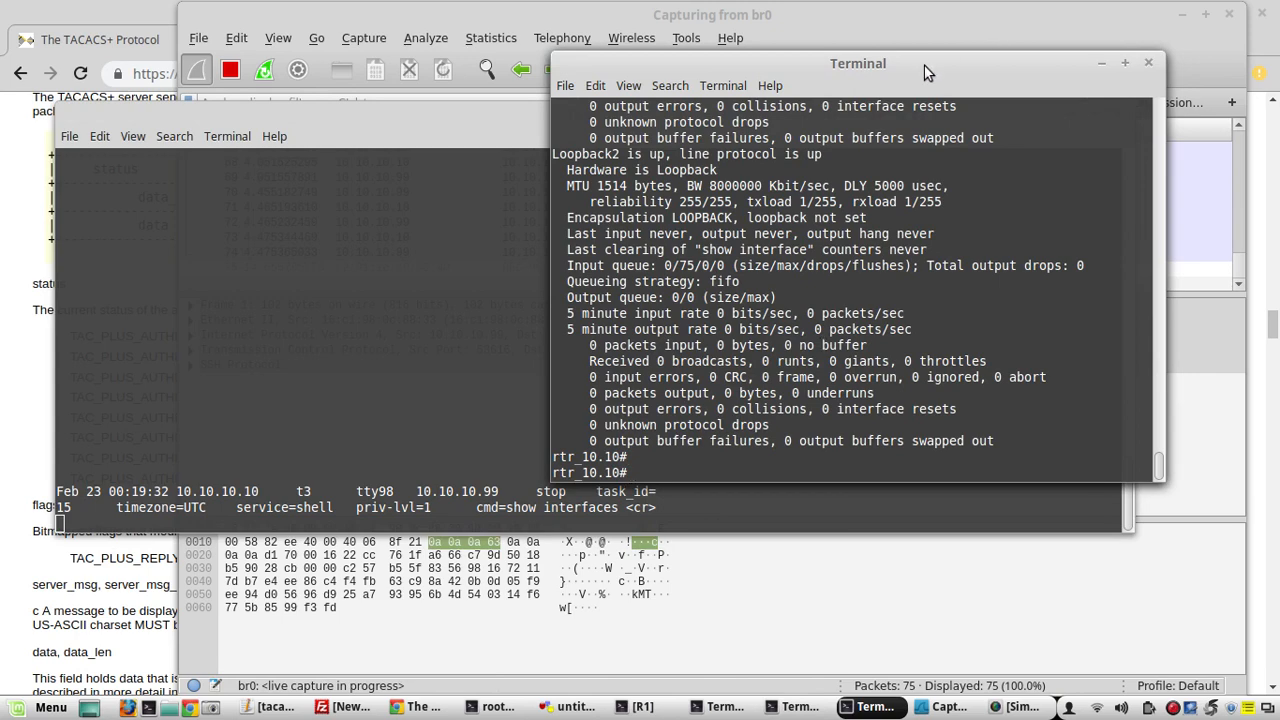
left_click_drag(926, 72, 926, 263)
Return to Wireshark, find the accounting reply in the new capture and inspect the status in its decrypted reply
left_click(971, 28)
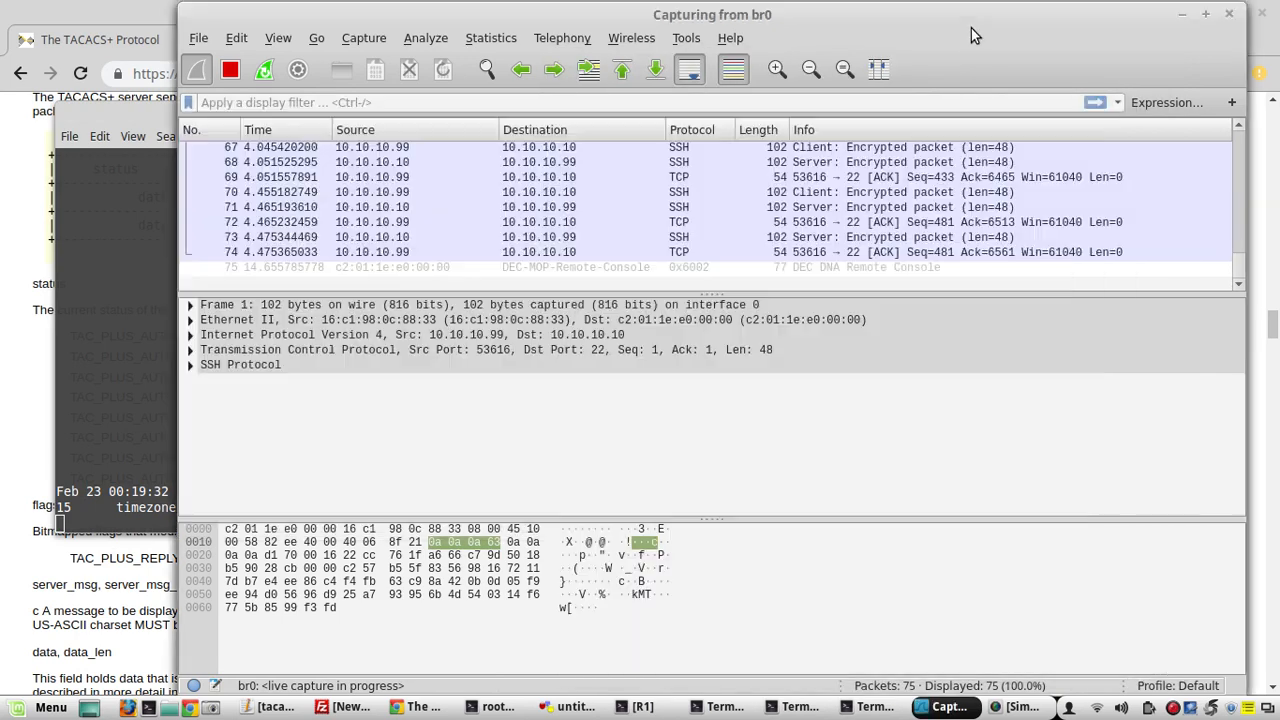
scroll(1240, 260, "up", 3)
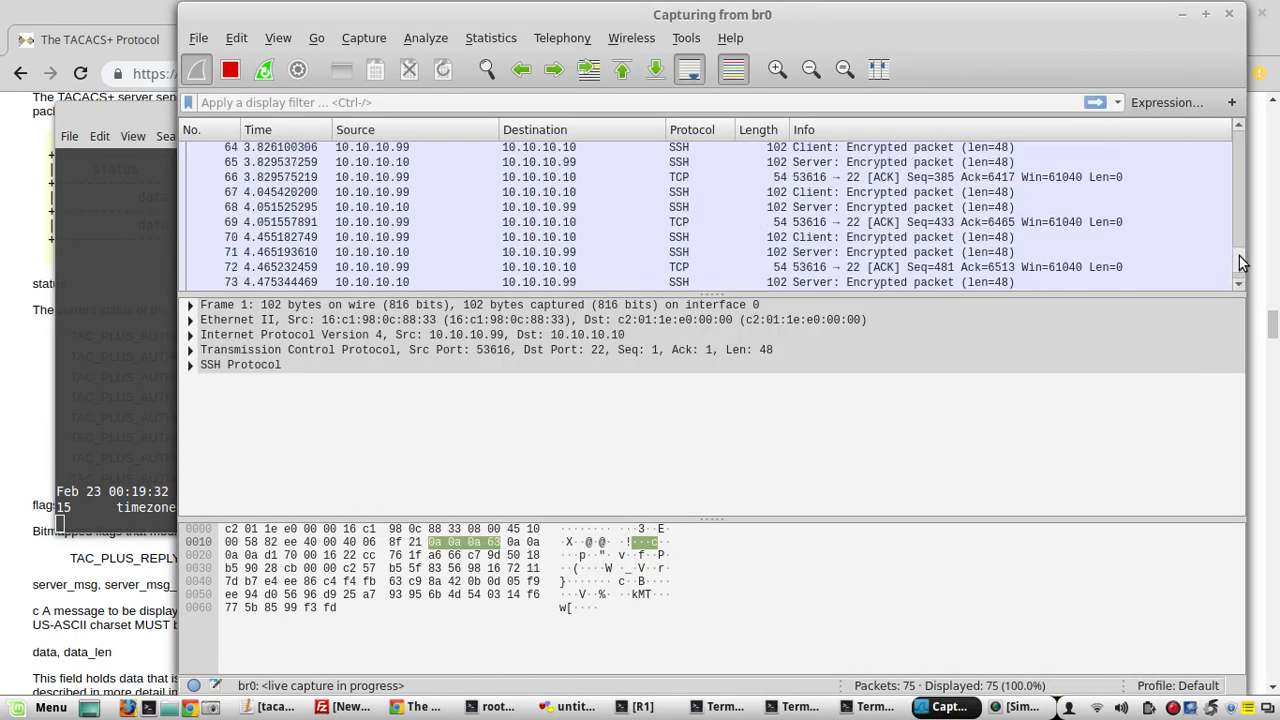
scroll(1240, 250, "up", 6)
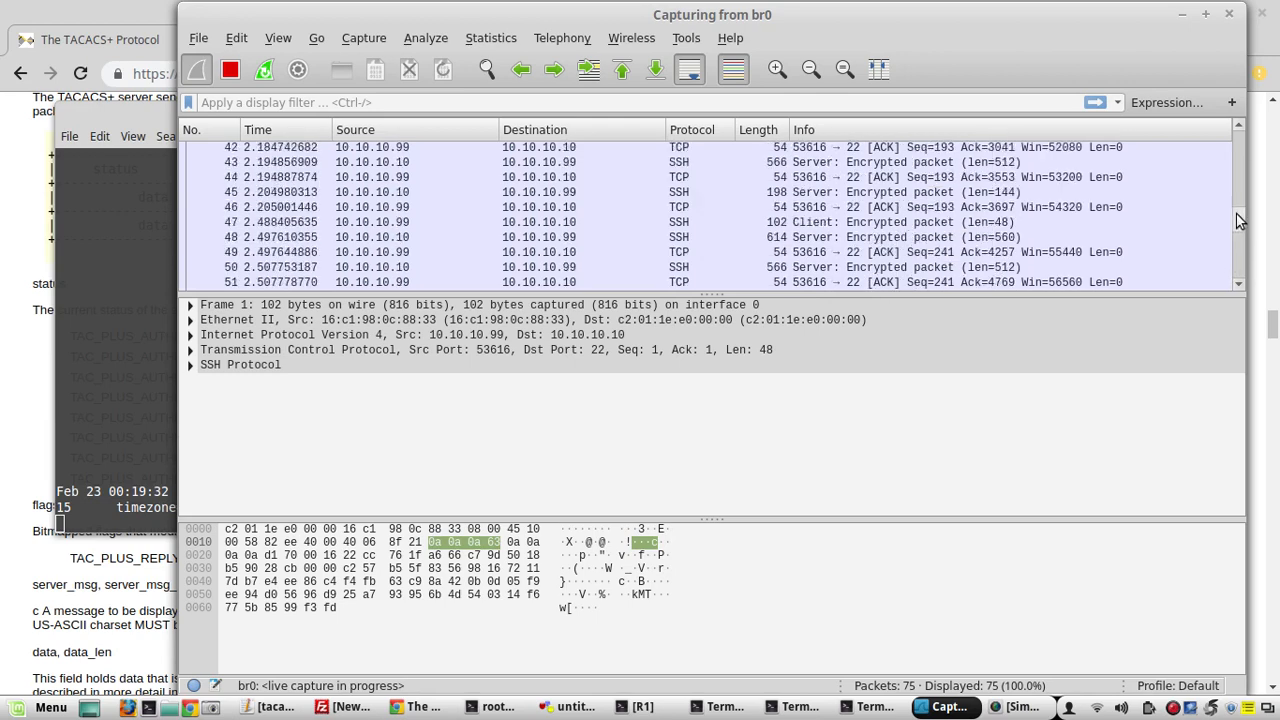
scroll(1235, 214, "up", 4)
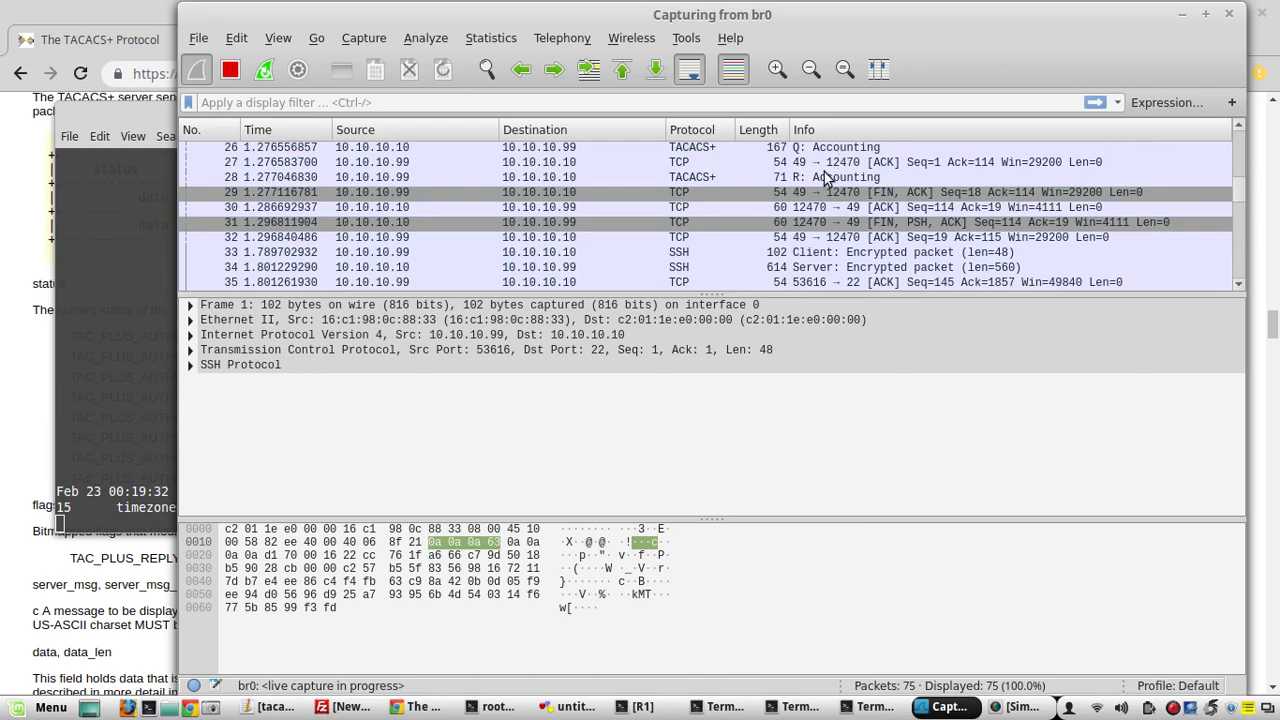
left_click(826, 178)
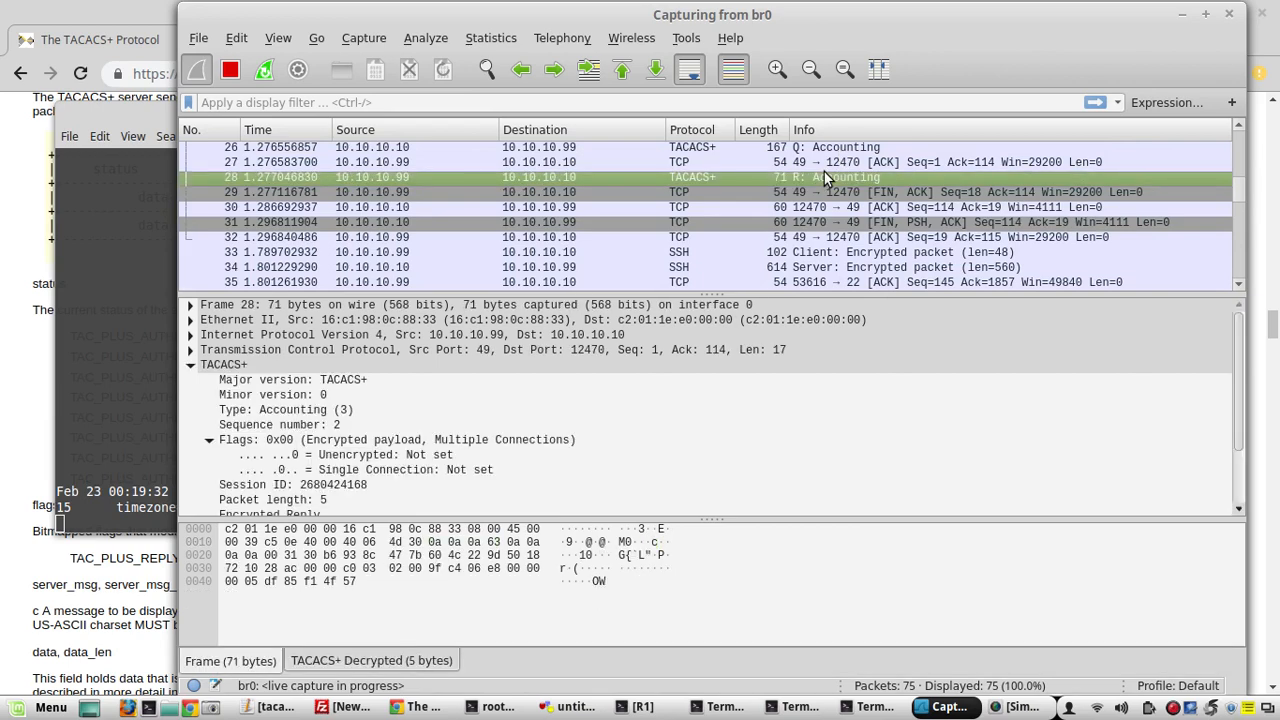
scroll(1240, 450, "down", 2)
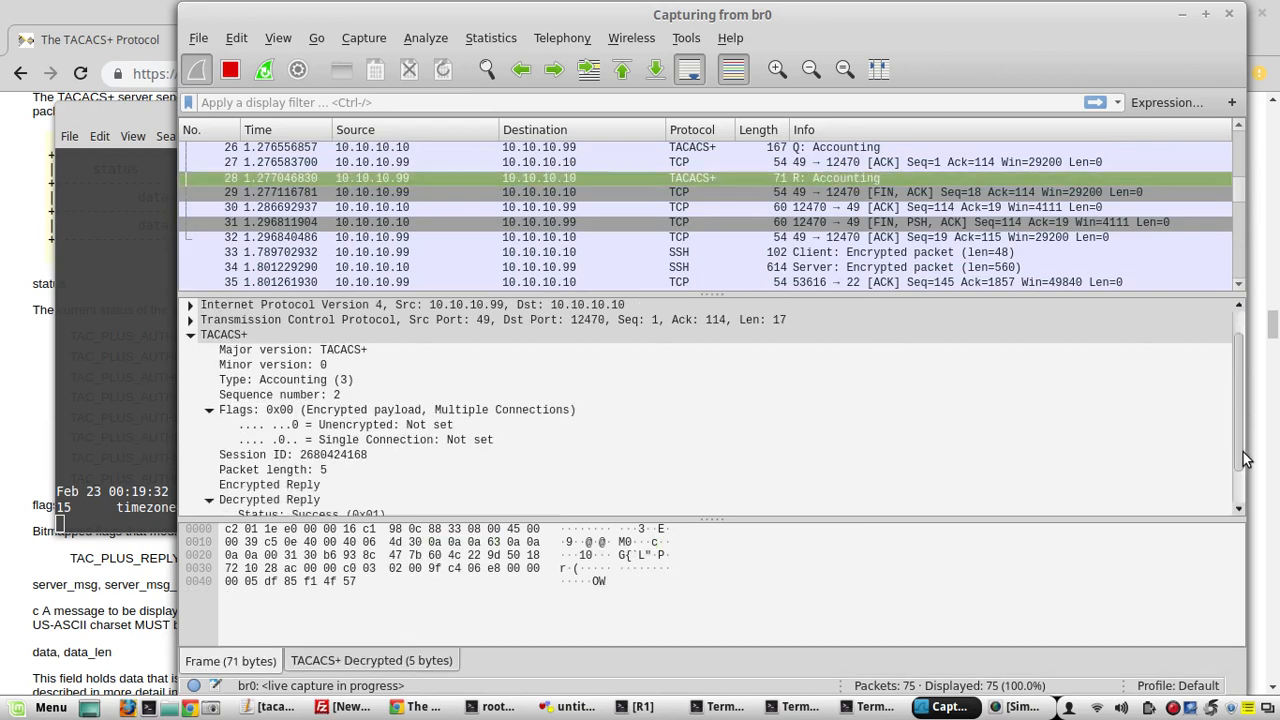
left_click(340, 472)
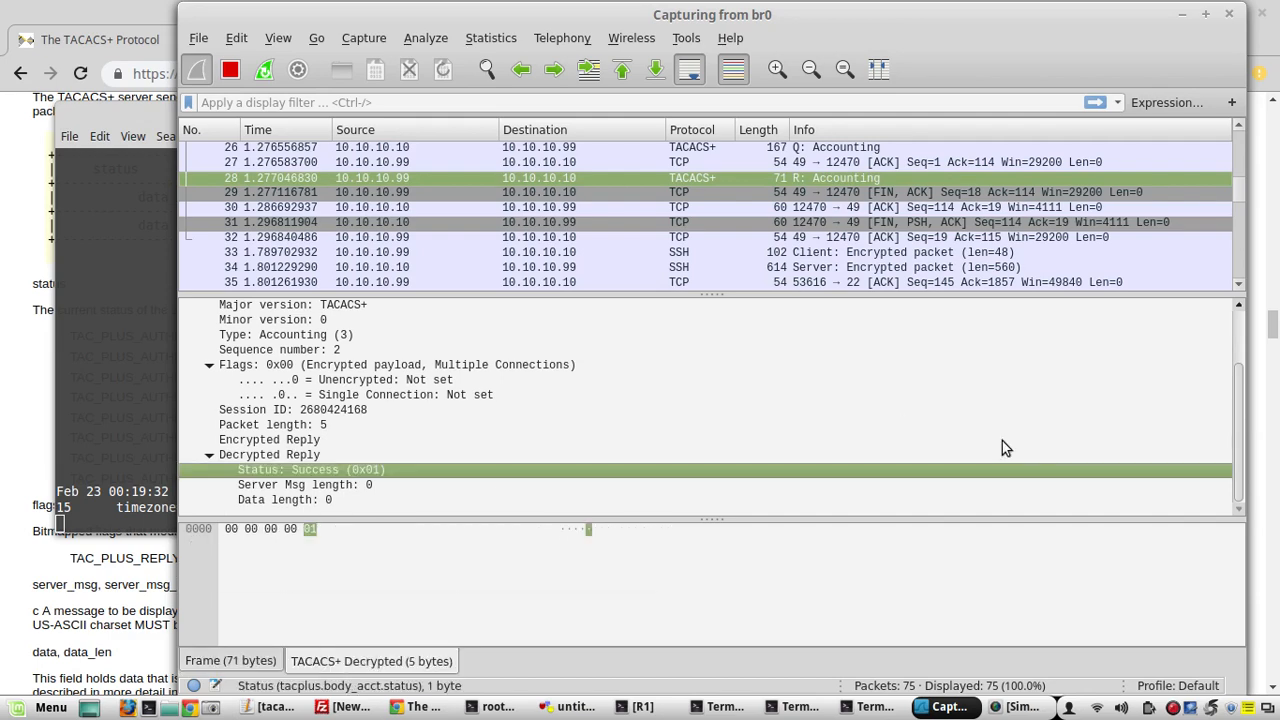
Open the matching accounting request and examine its decrypted command, privilege level and task ID arguments
left_click(750, 153)
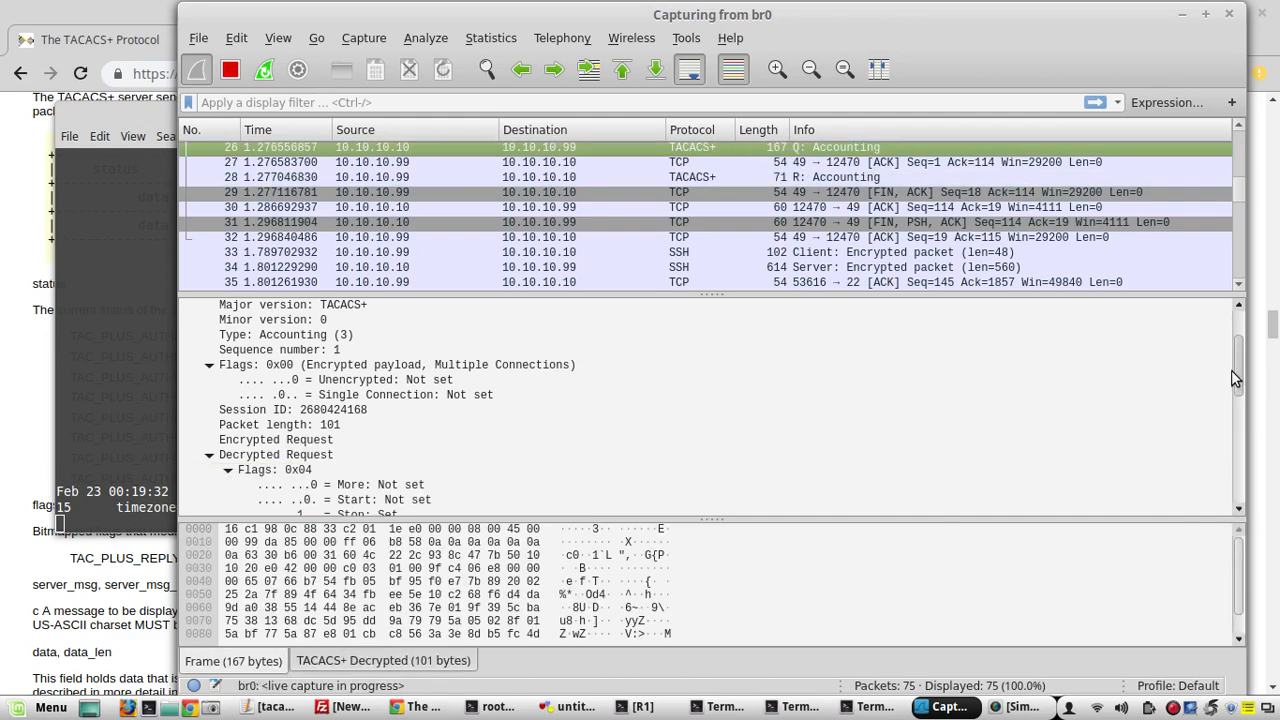
left_click_drag(1234, 372, 1236, 485)
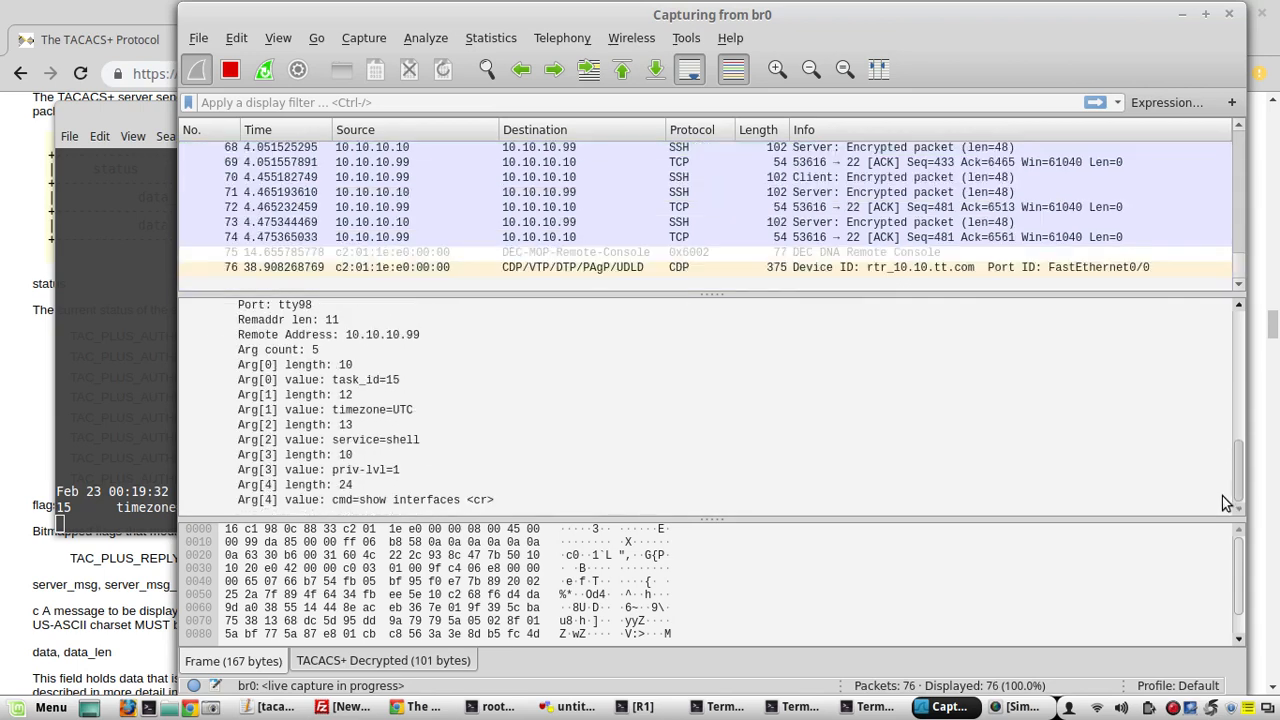
left_click(446, 490)
left_click(374, 469)
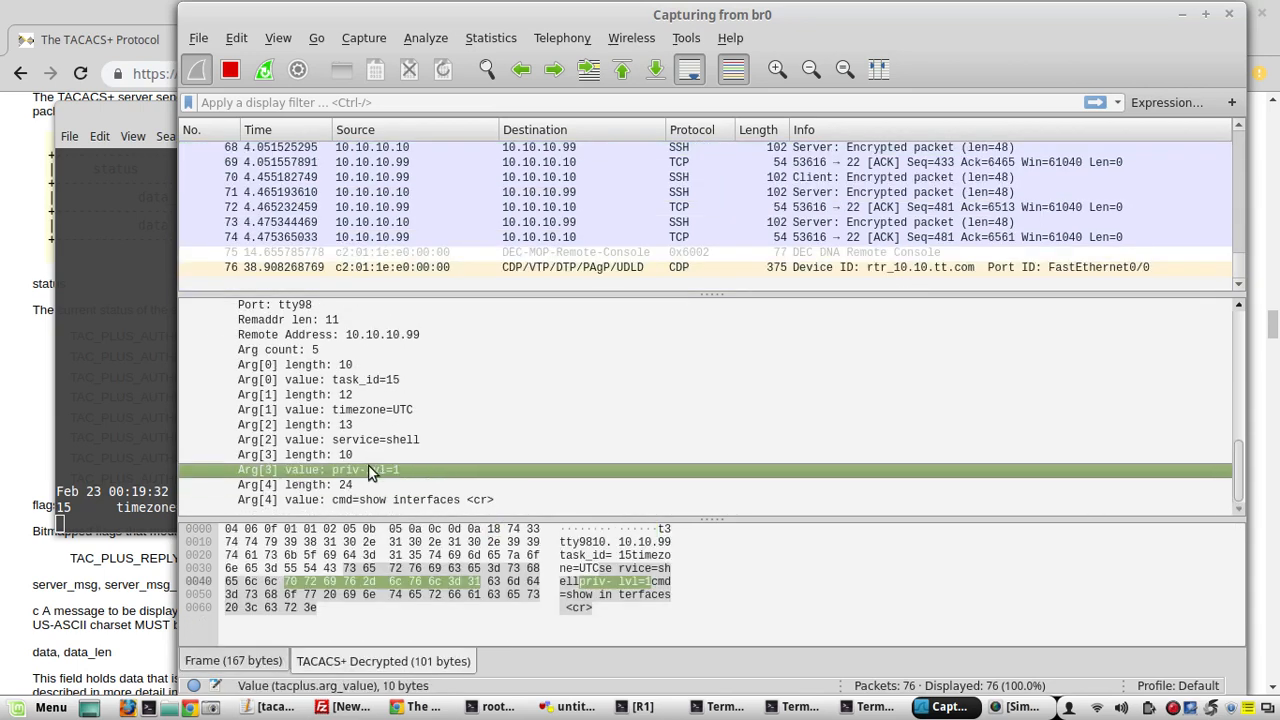
left_click(381, 380)
left_click(377, 365)
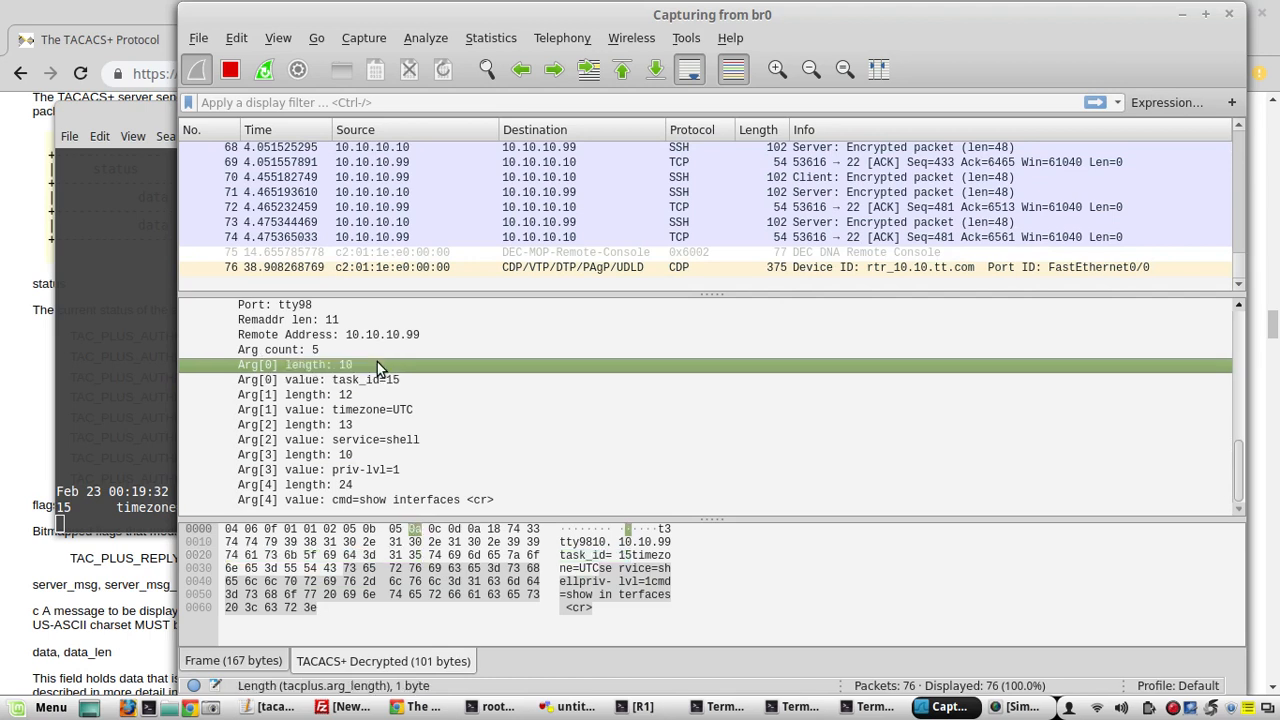